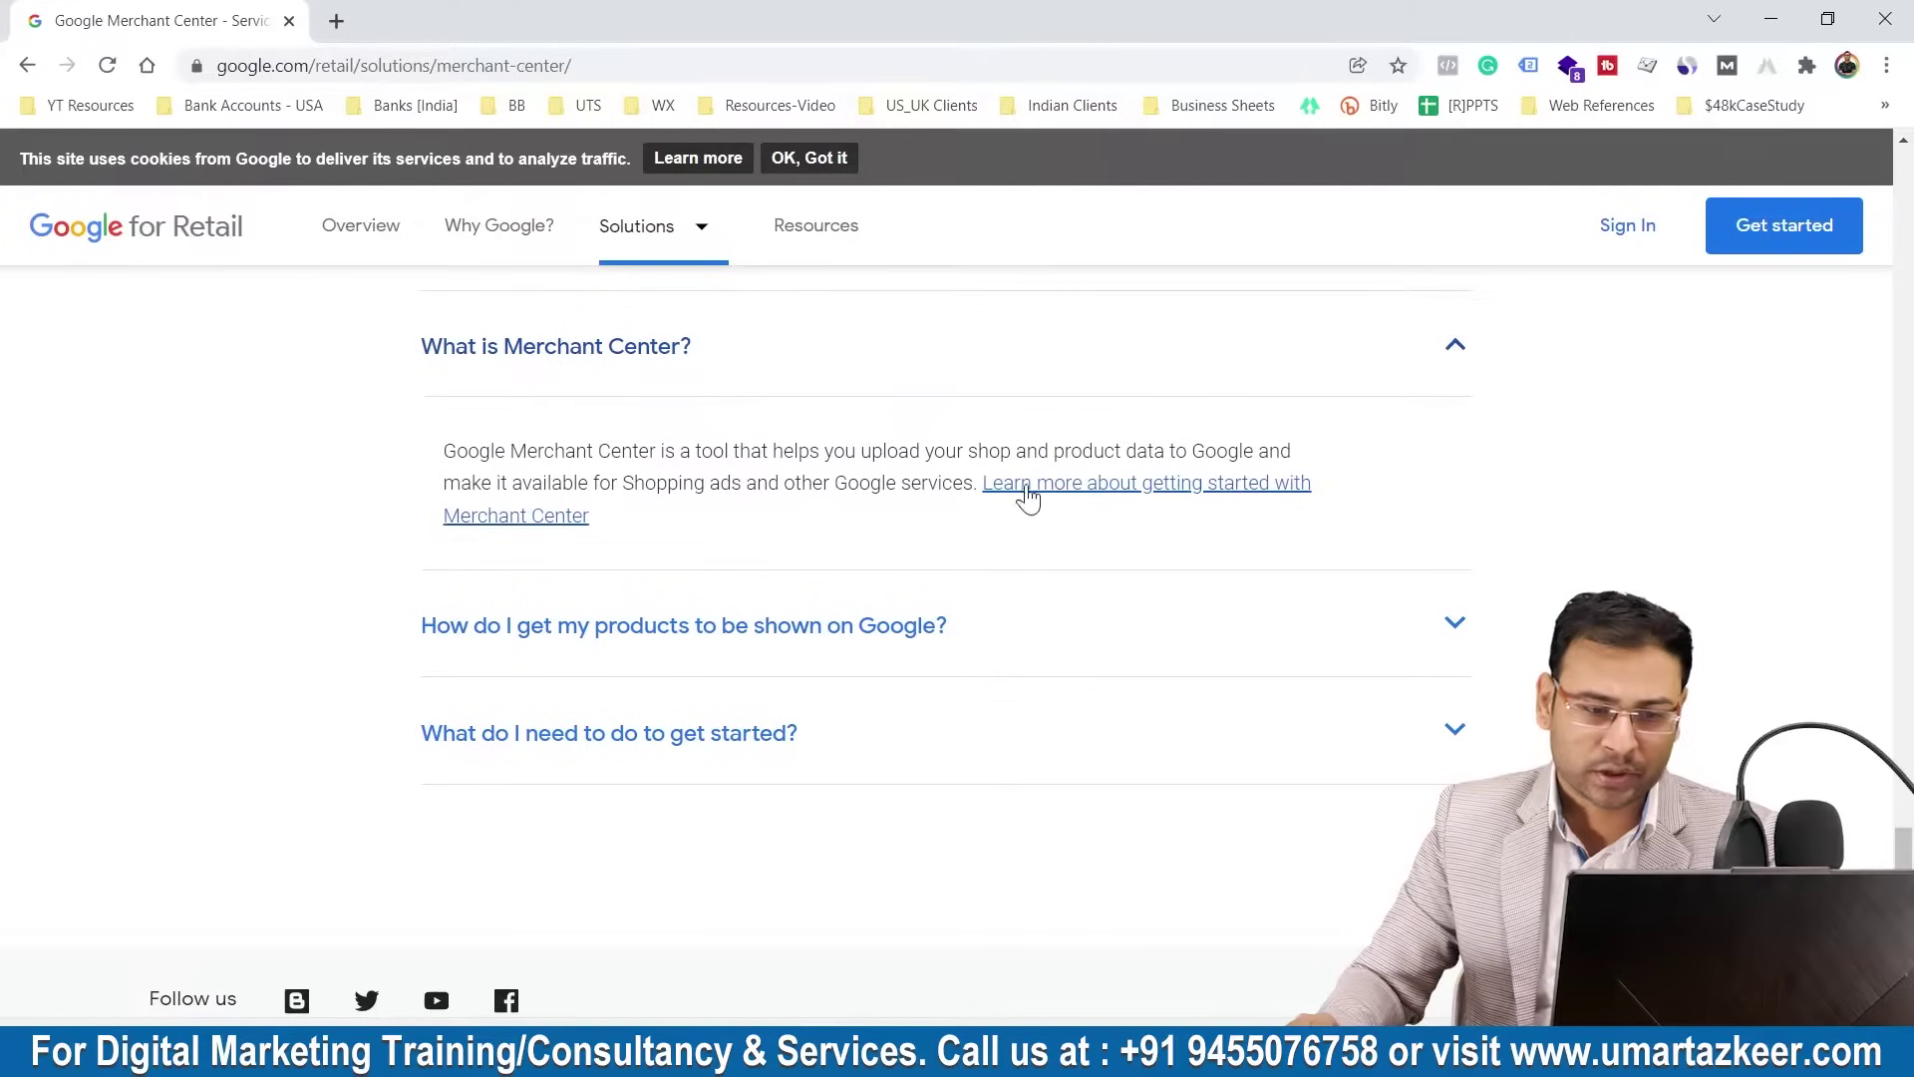
Expand the FAQ answers about getting products shown on Google and how to get started.
click(688, 613)
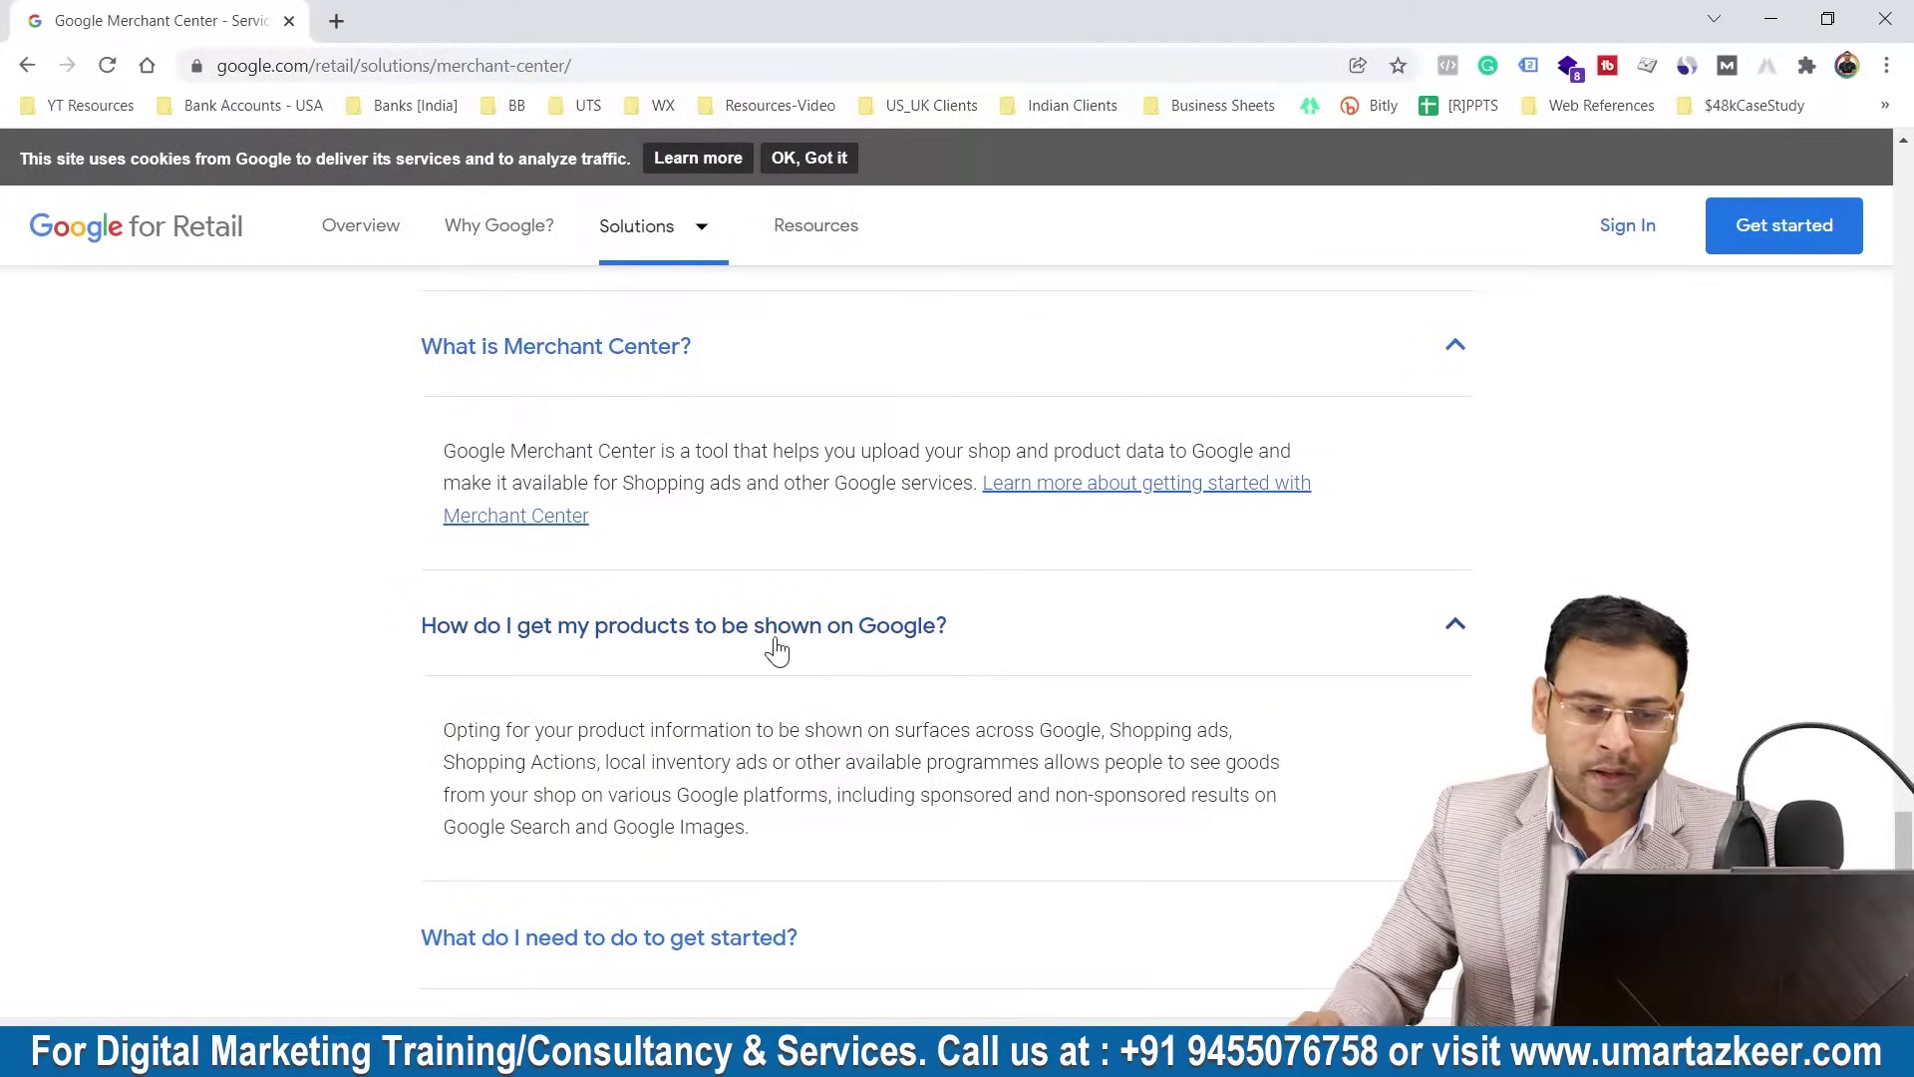
scroll(1038, 662, down, 5)
click(543, 462)
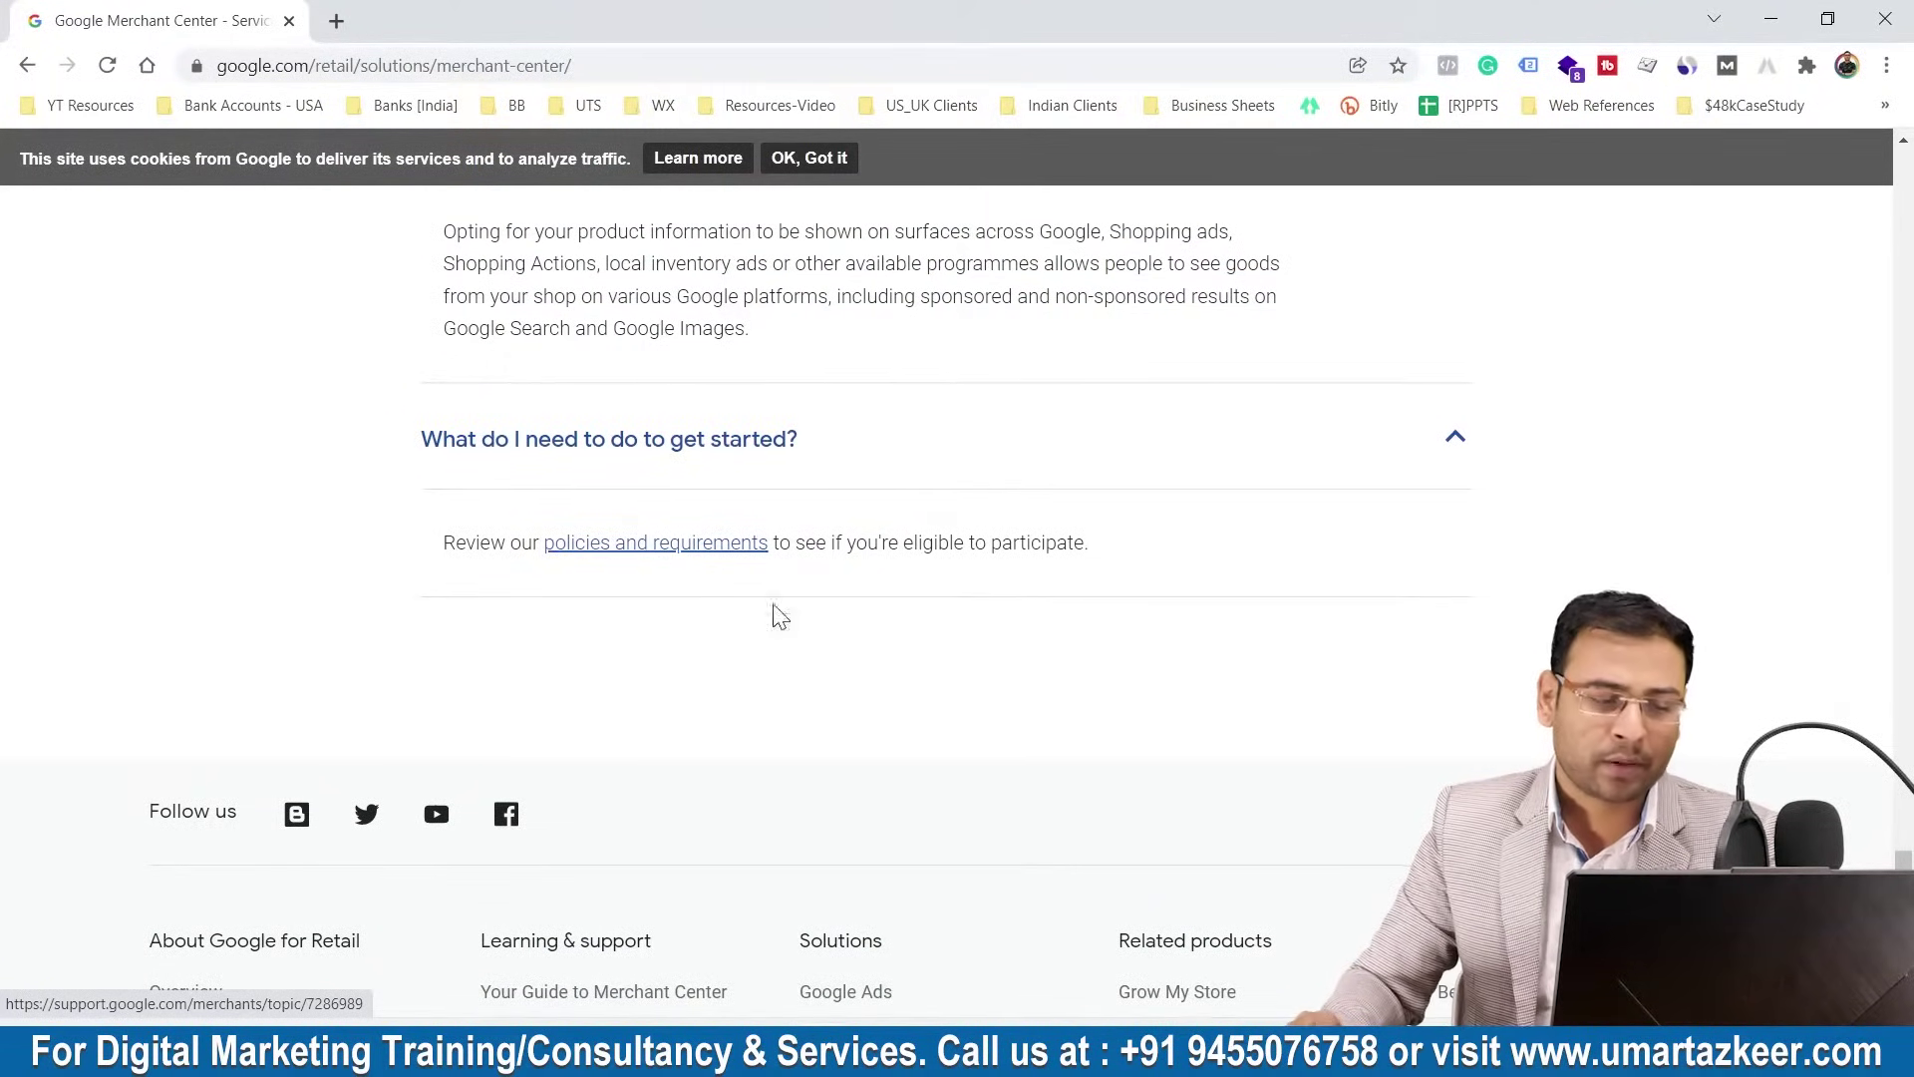
scroll(957, 684, down, 6)
scroll(960, 688, up, 9)
scroll(963, 688, up, 8)
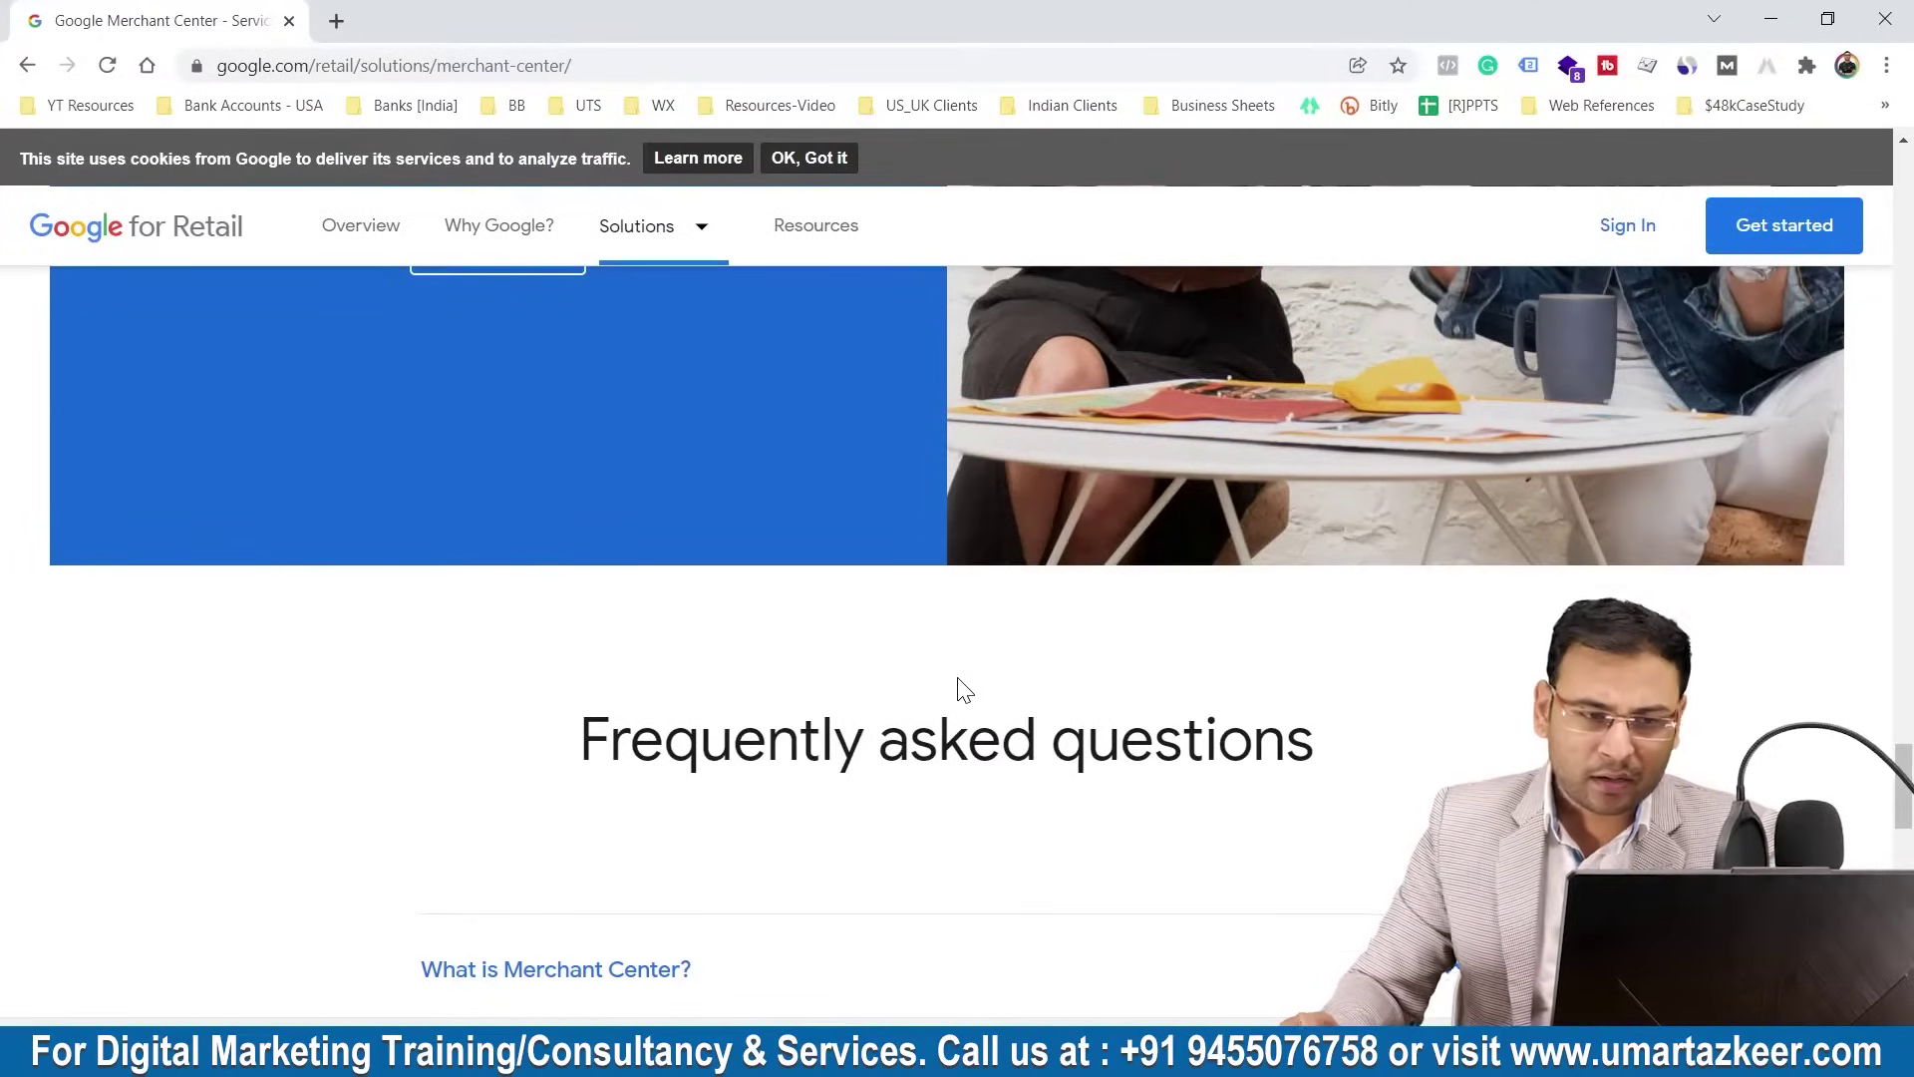
scroll(951, 638, up, 10)
On the Resources page, open the Merchant Center Beginner's Guide in a new tab.
click(816, 225)
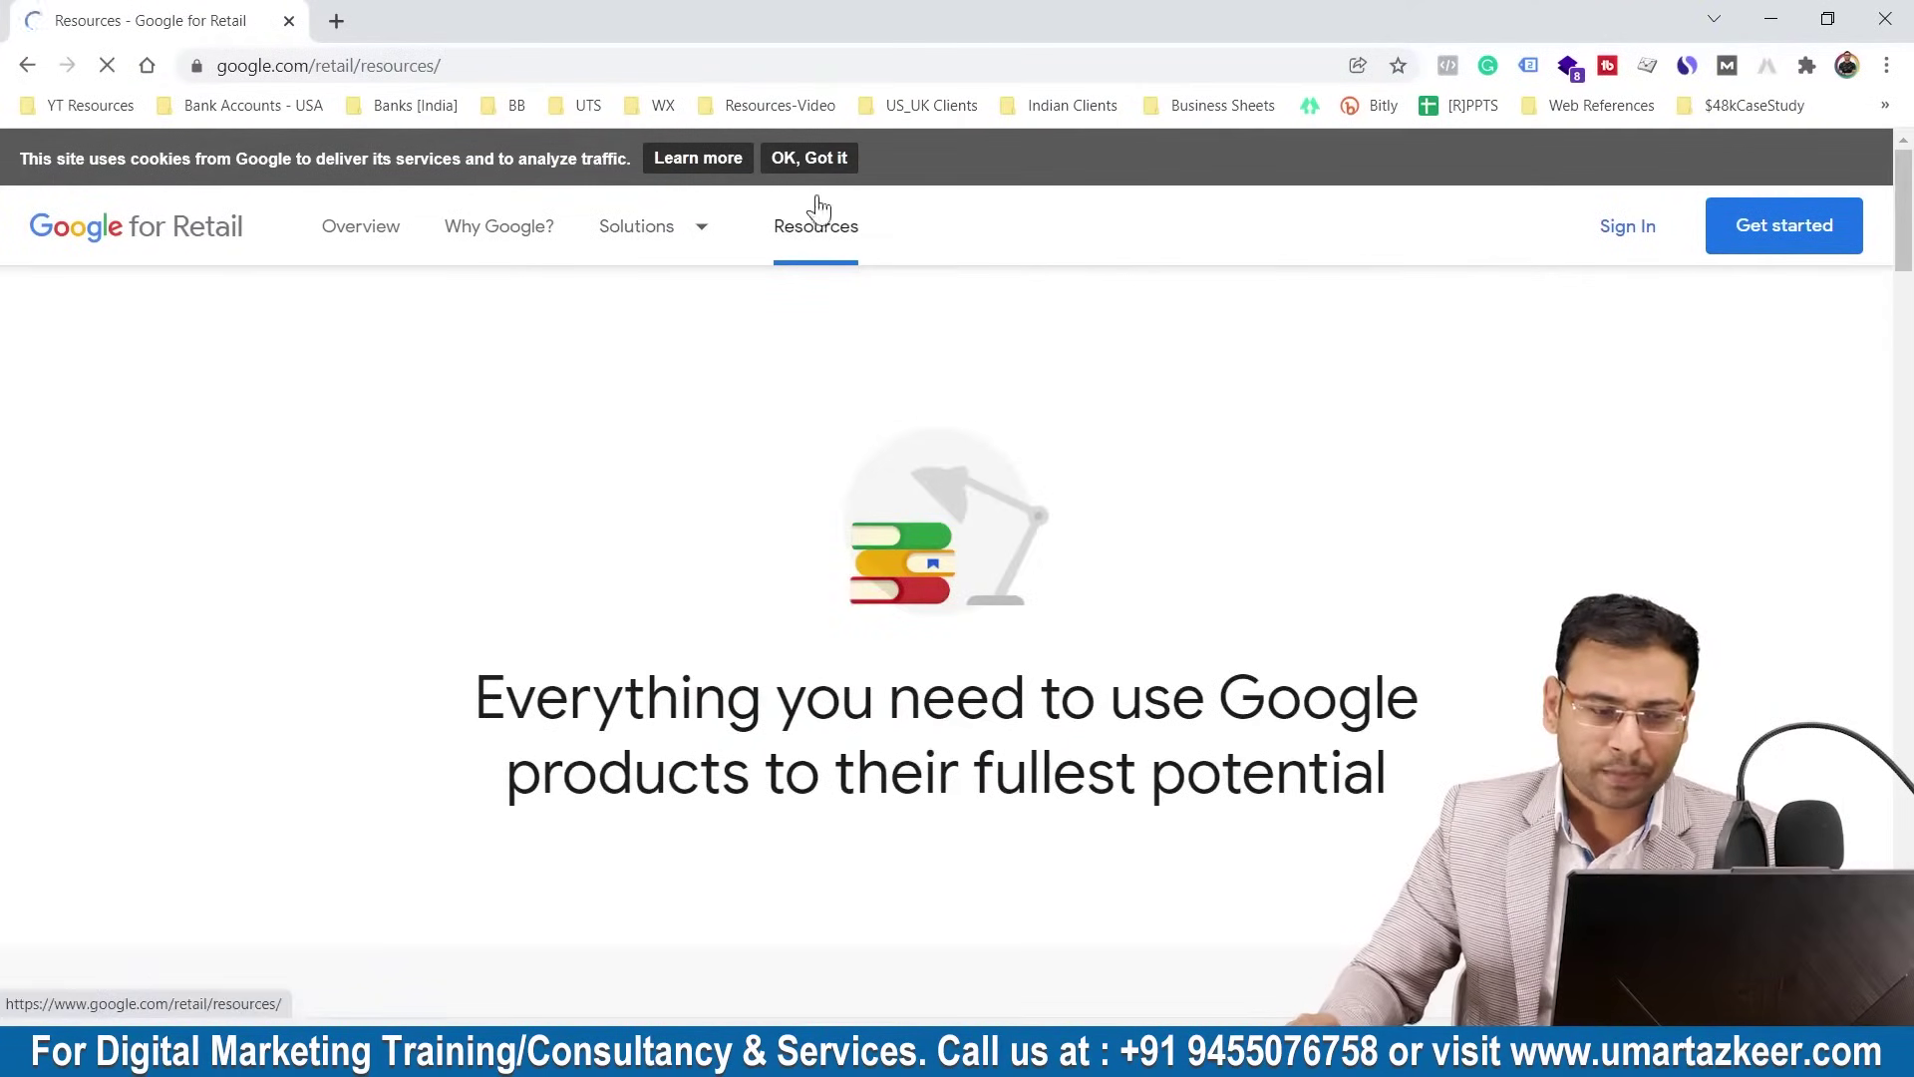
scroll(816, 209, down, 2)
drag(456, 455, 580, 455)
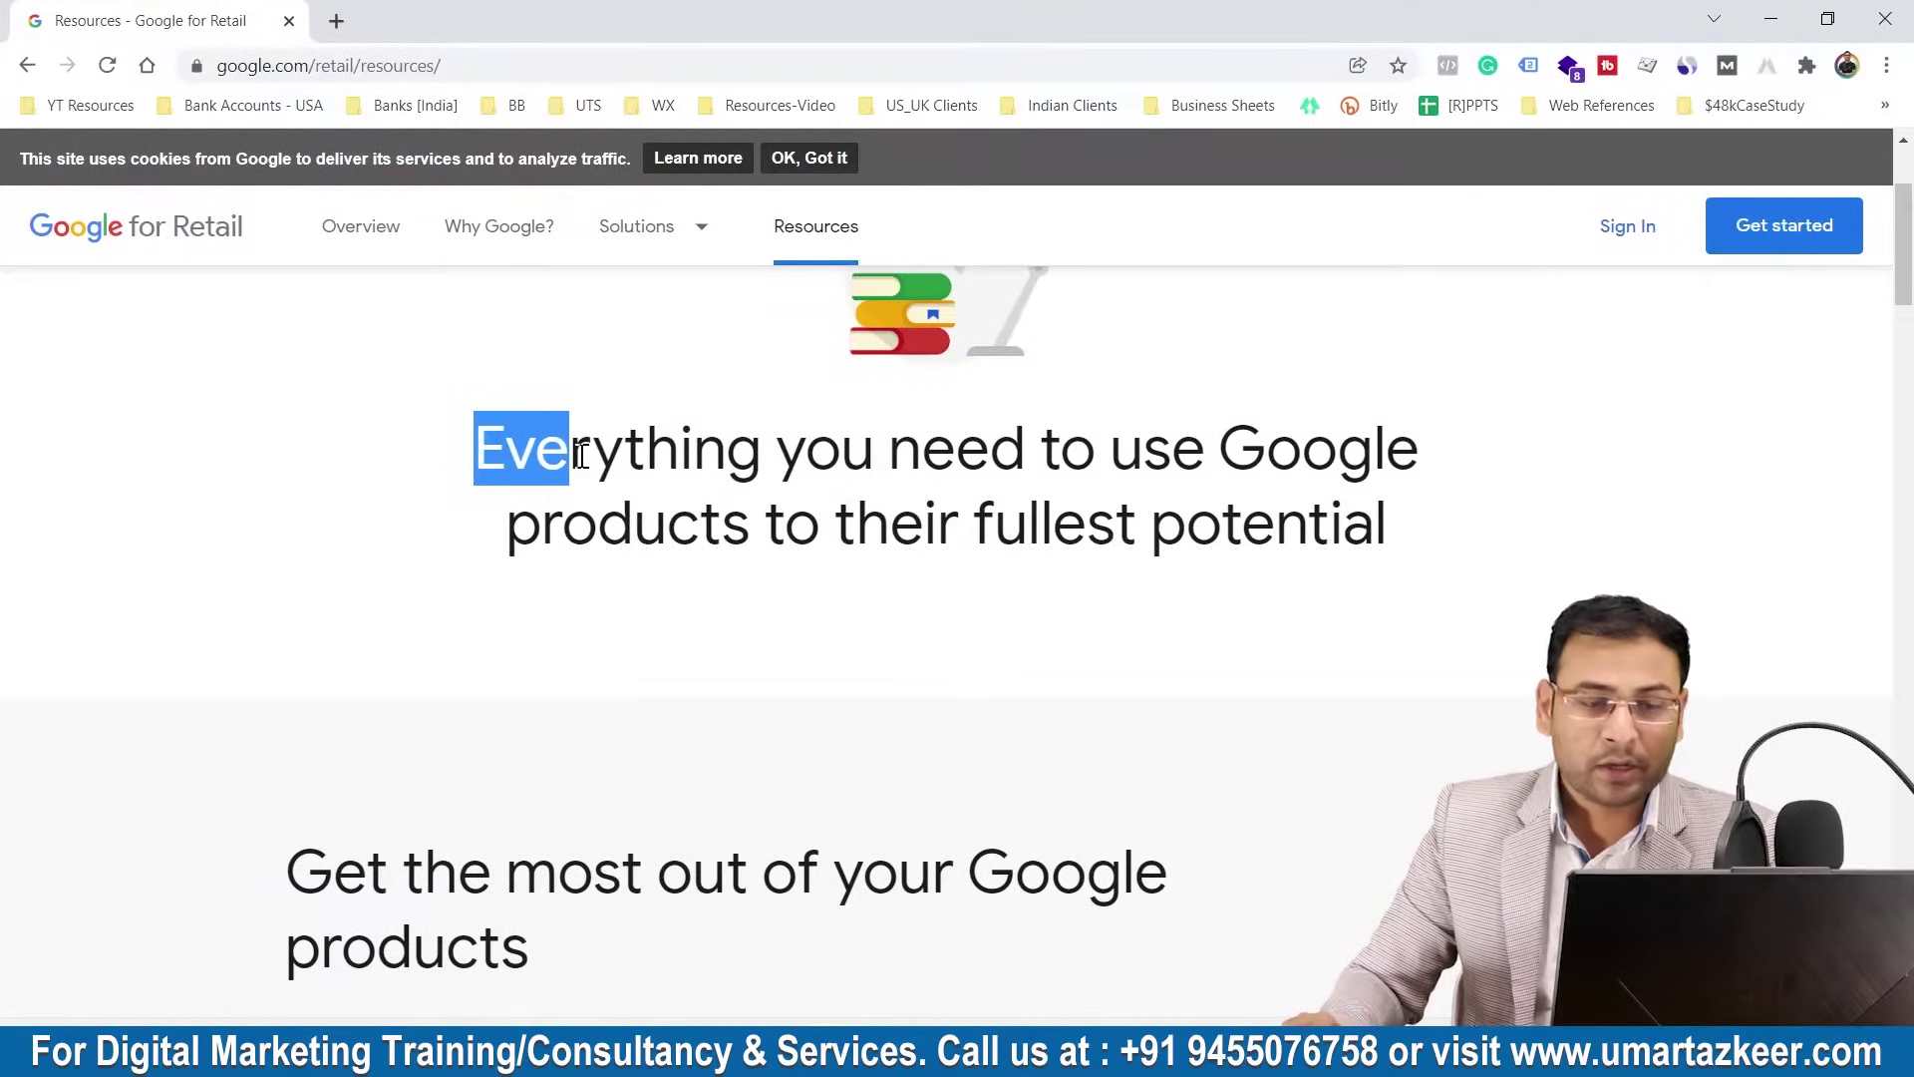
drag(660, 526, 1192, 538)
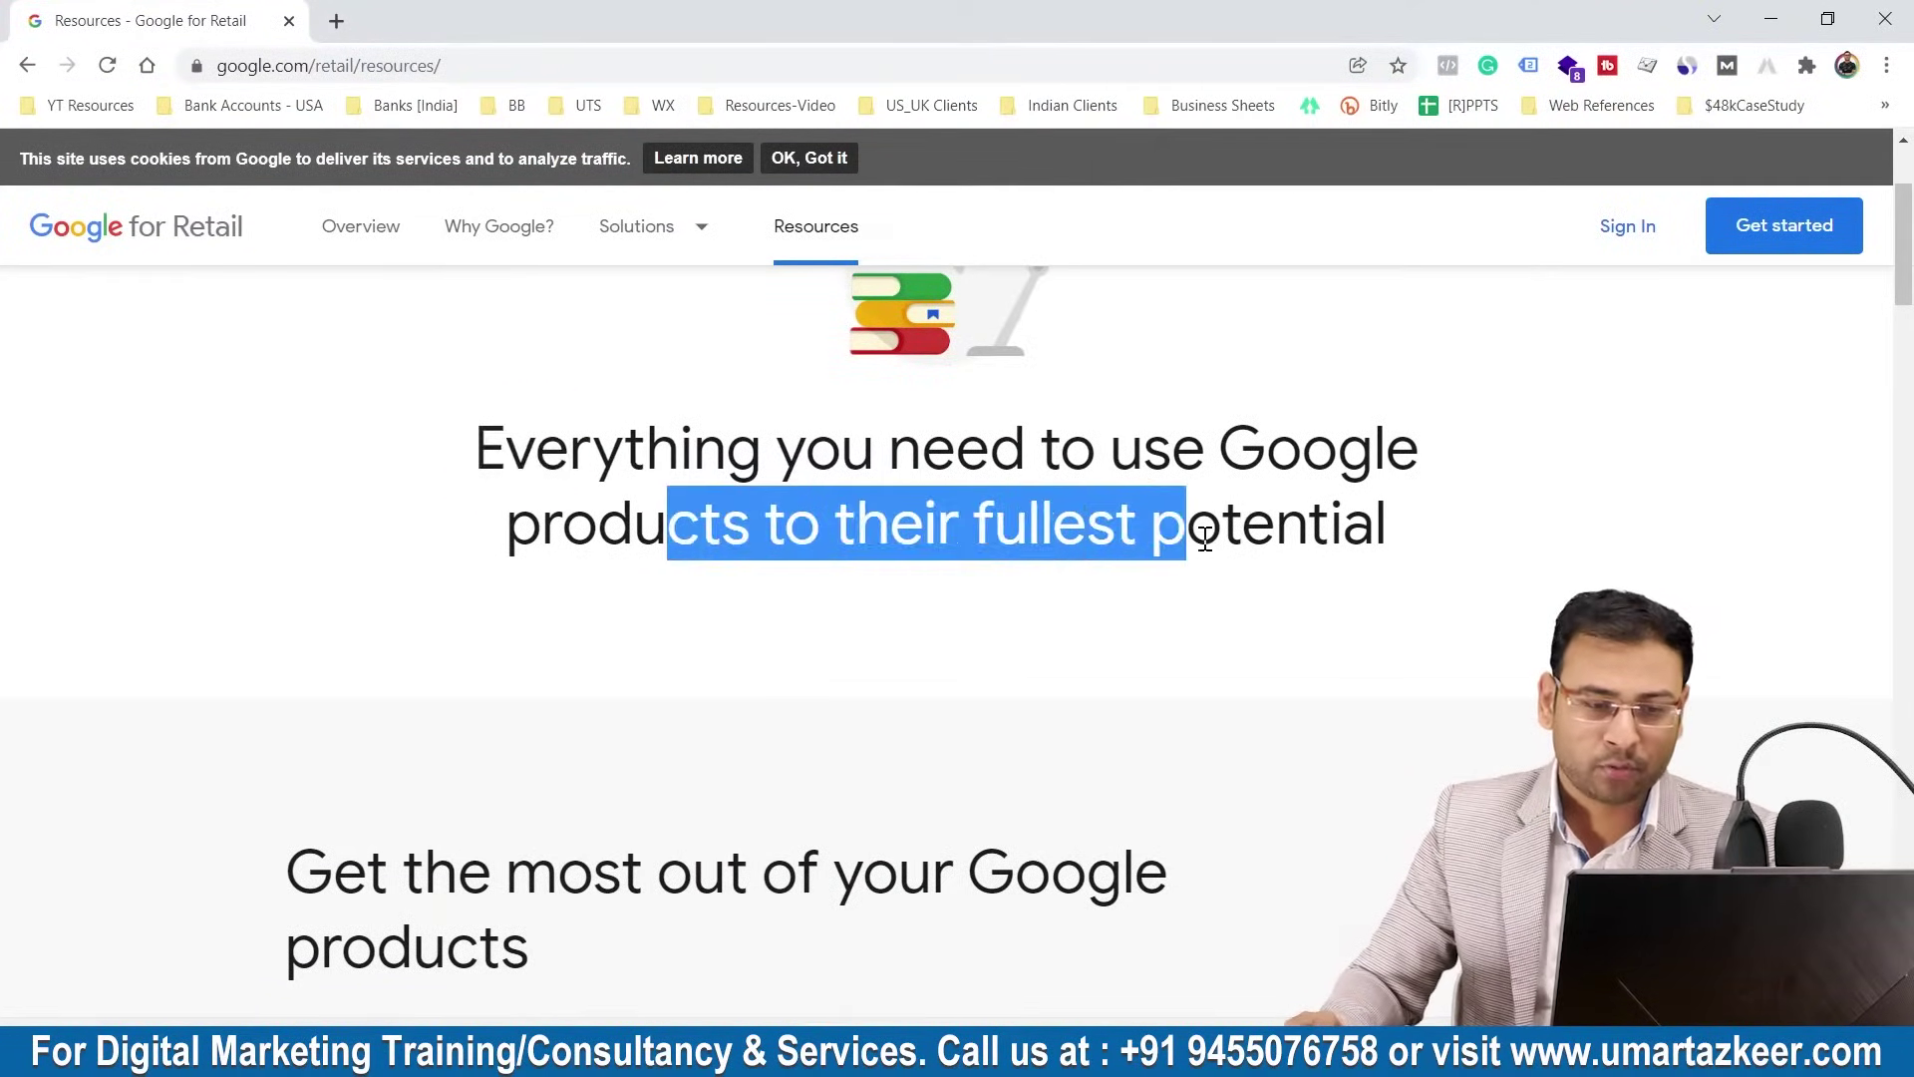
click(1399, 613)
scroll(1390, 598, down, 6)
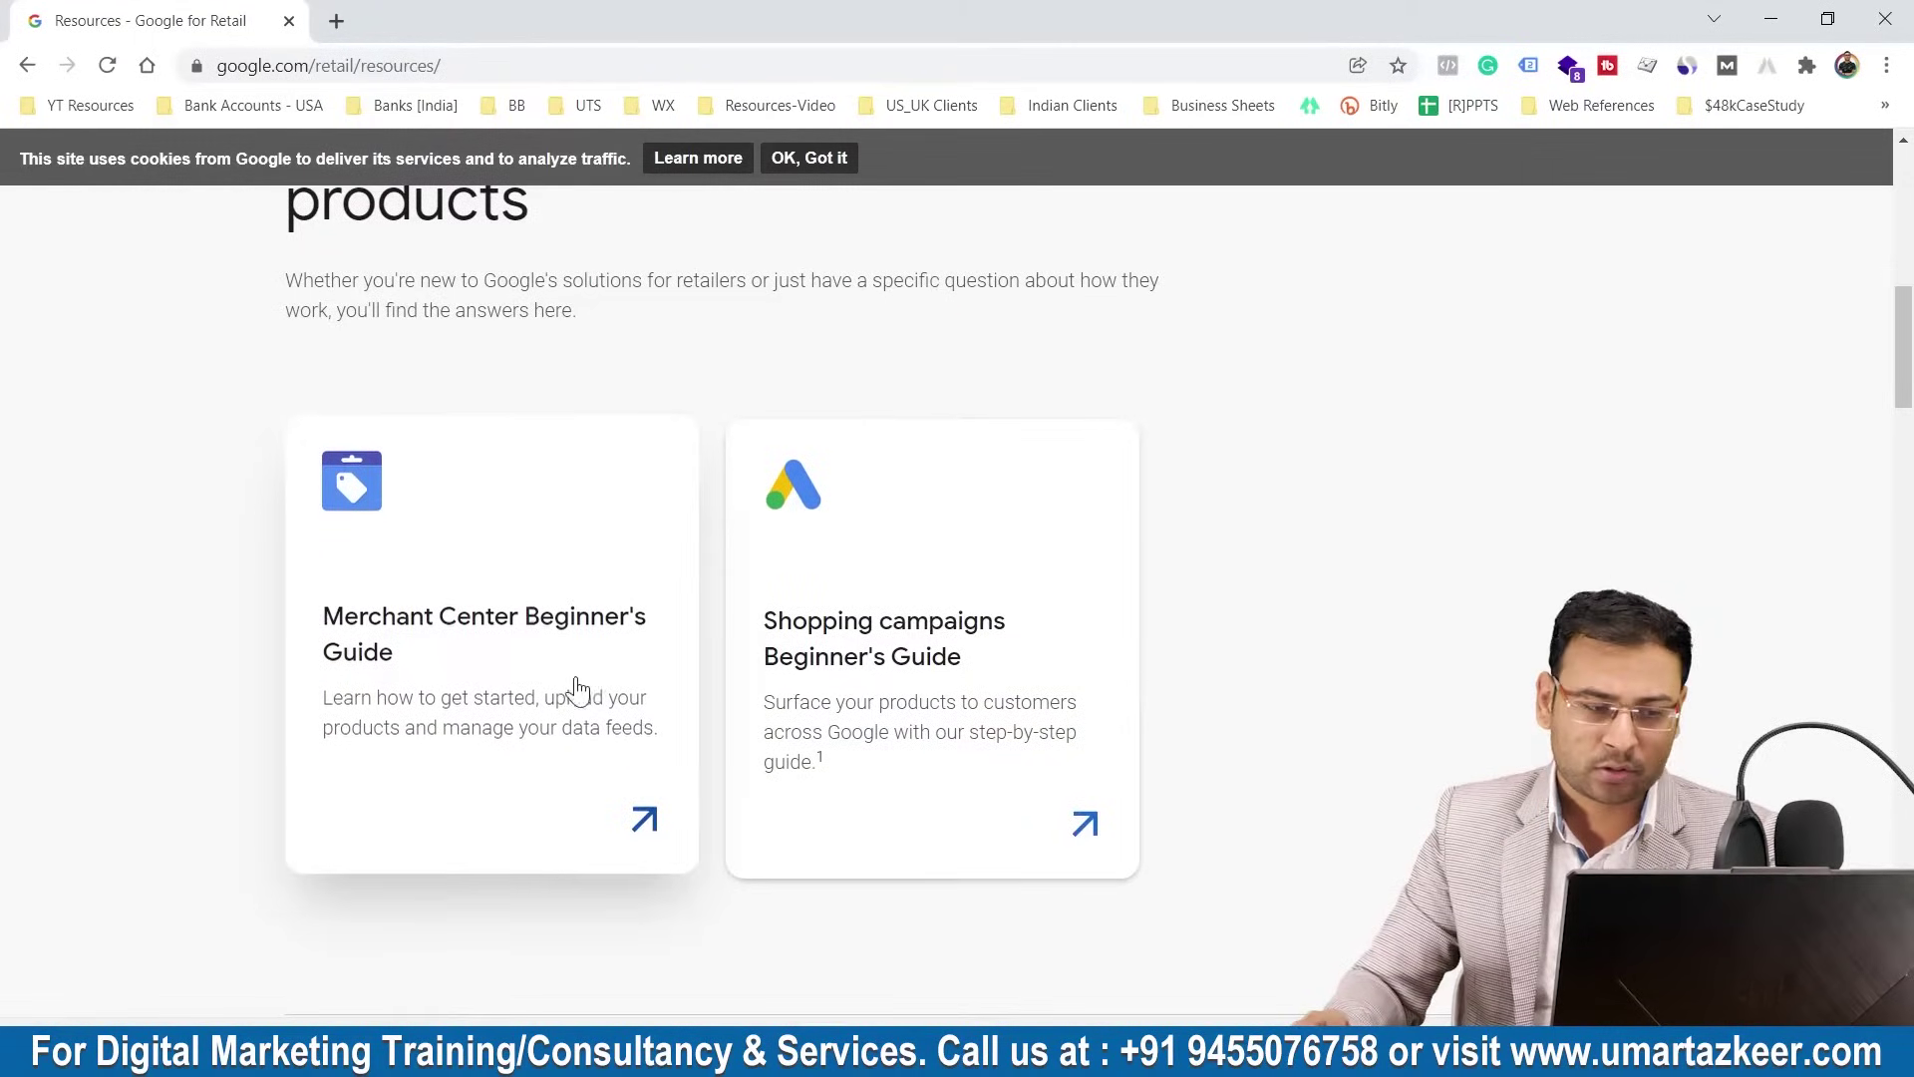
right_click(563, 598)
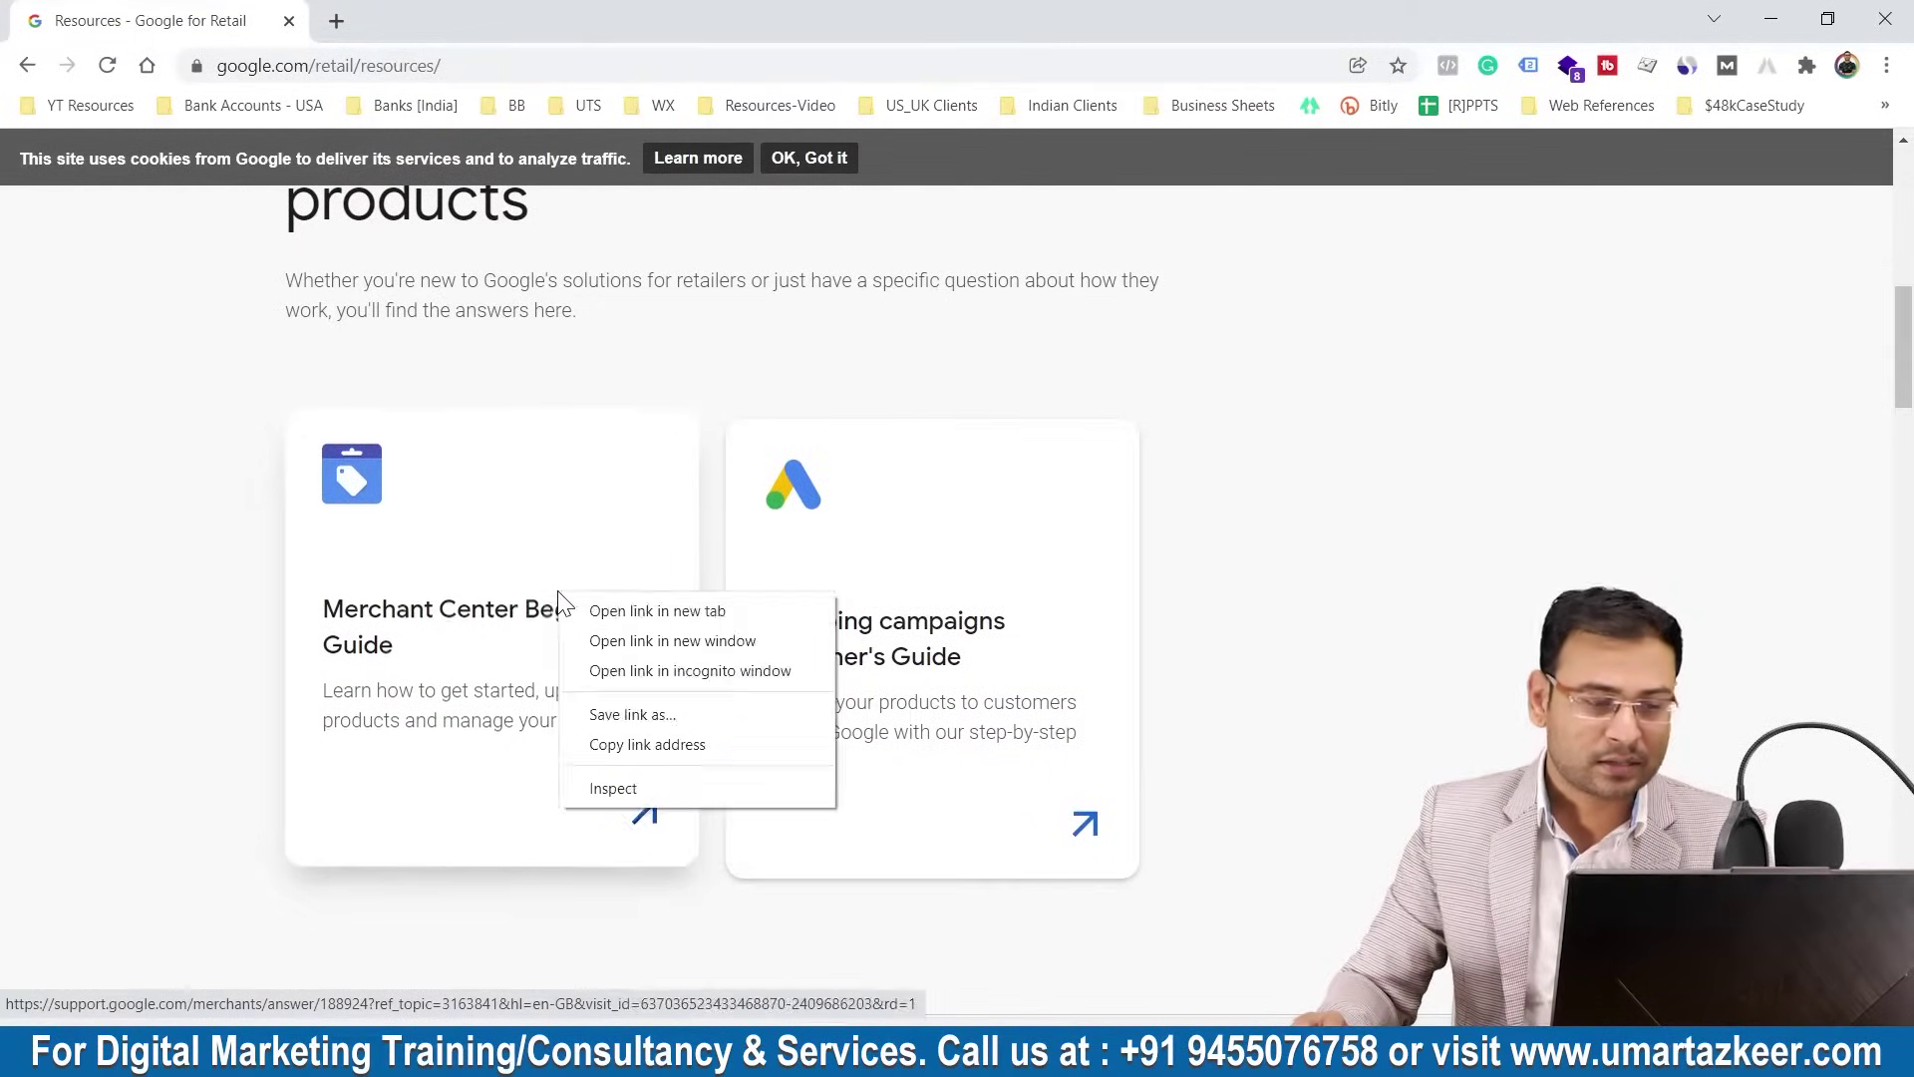
click(646, 610)
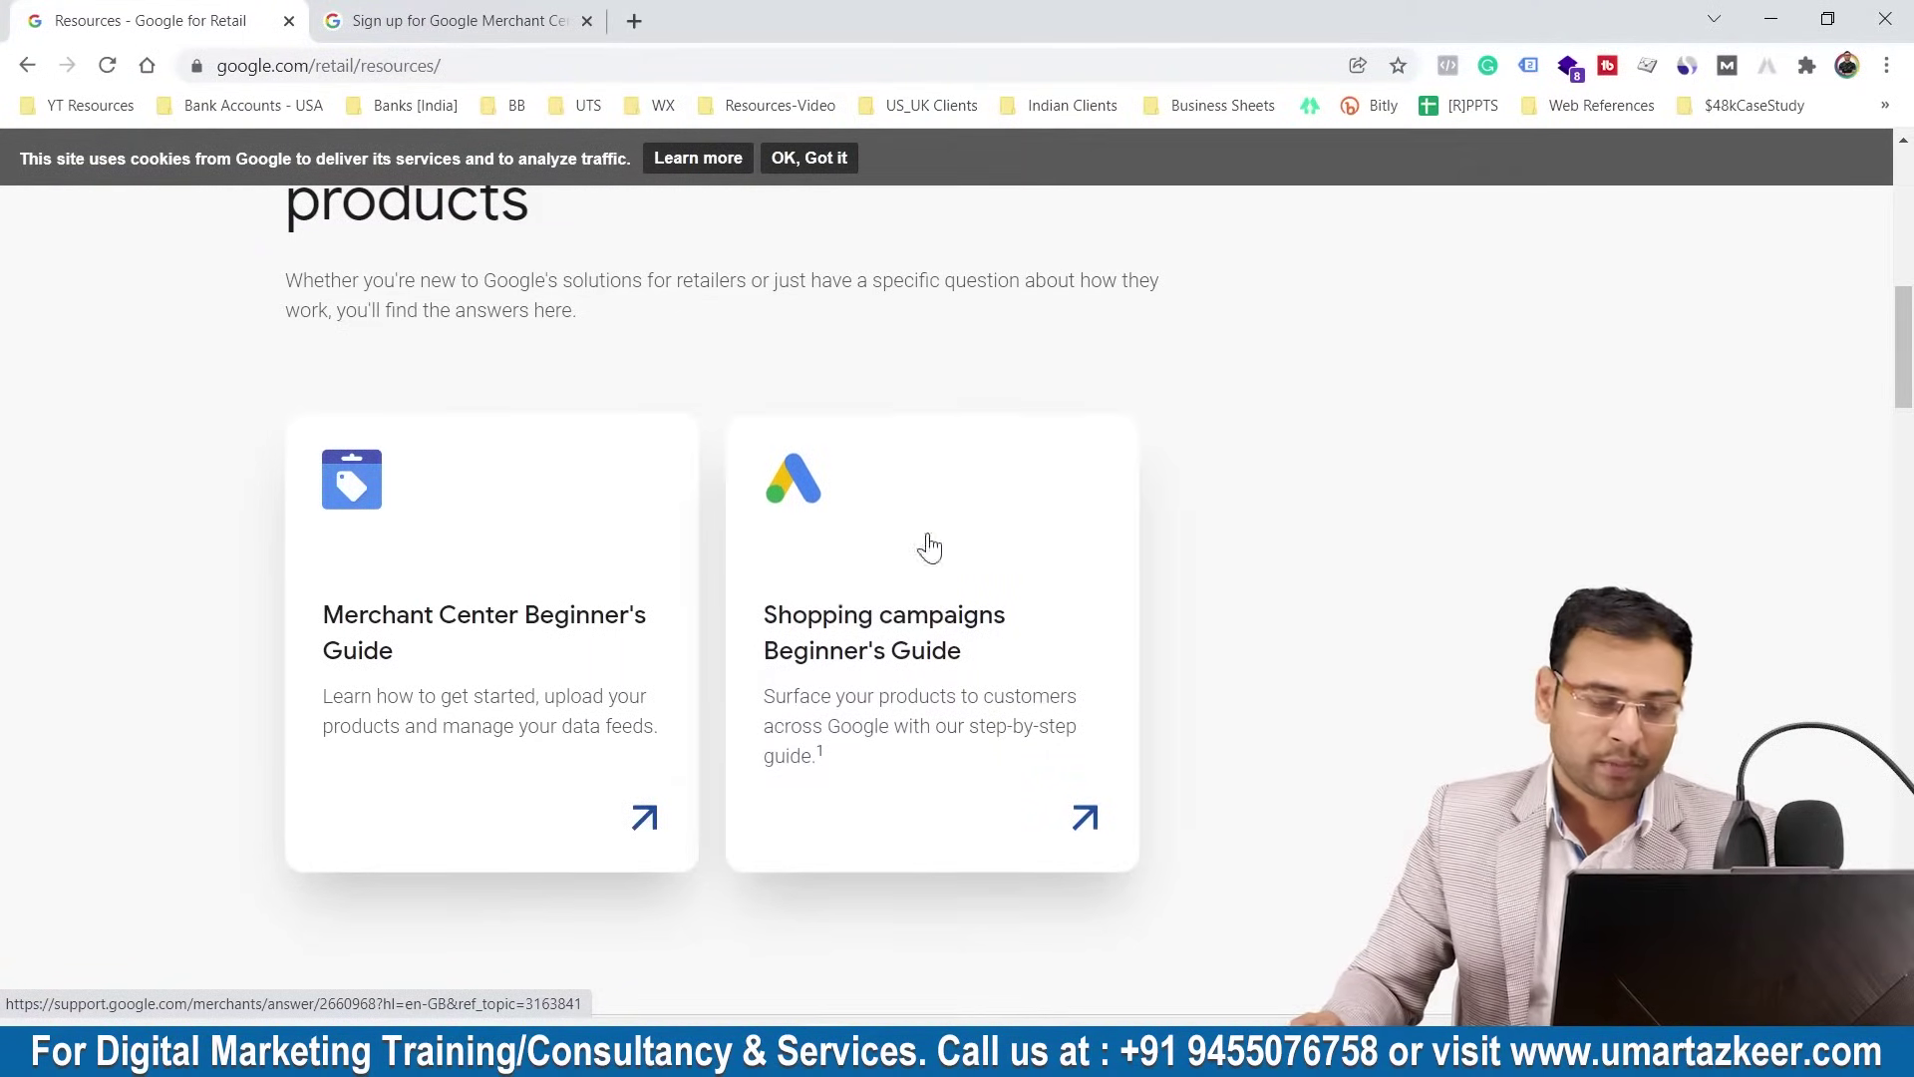
scroll(907, 620, up, 8)
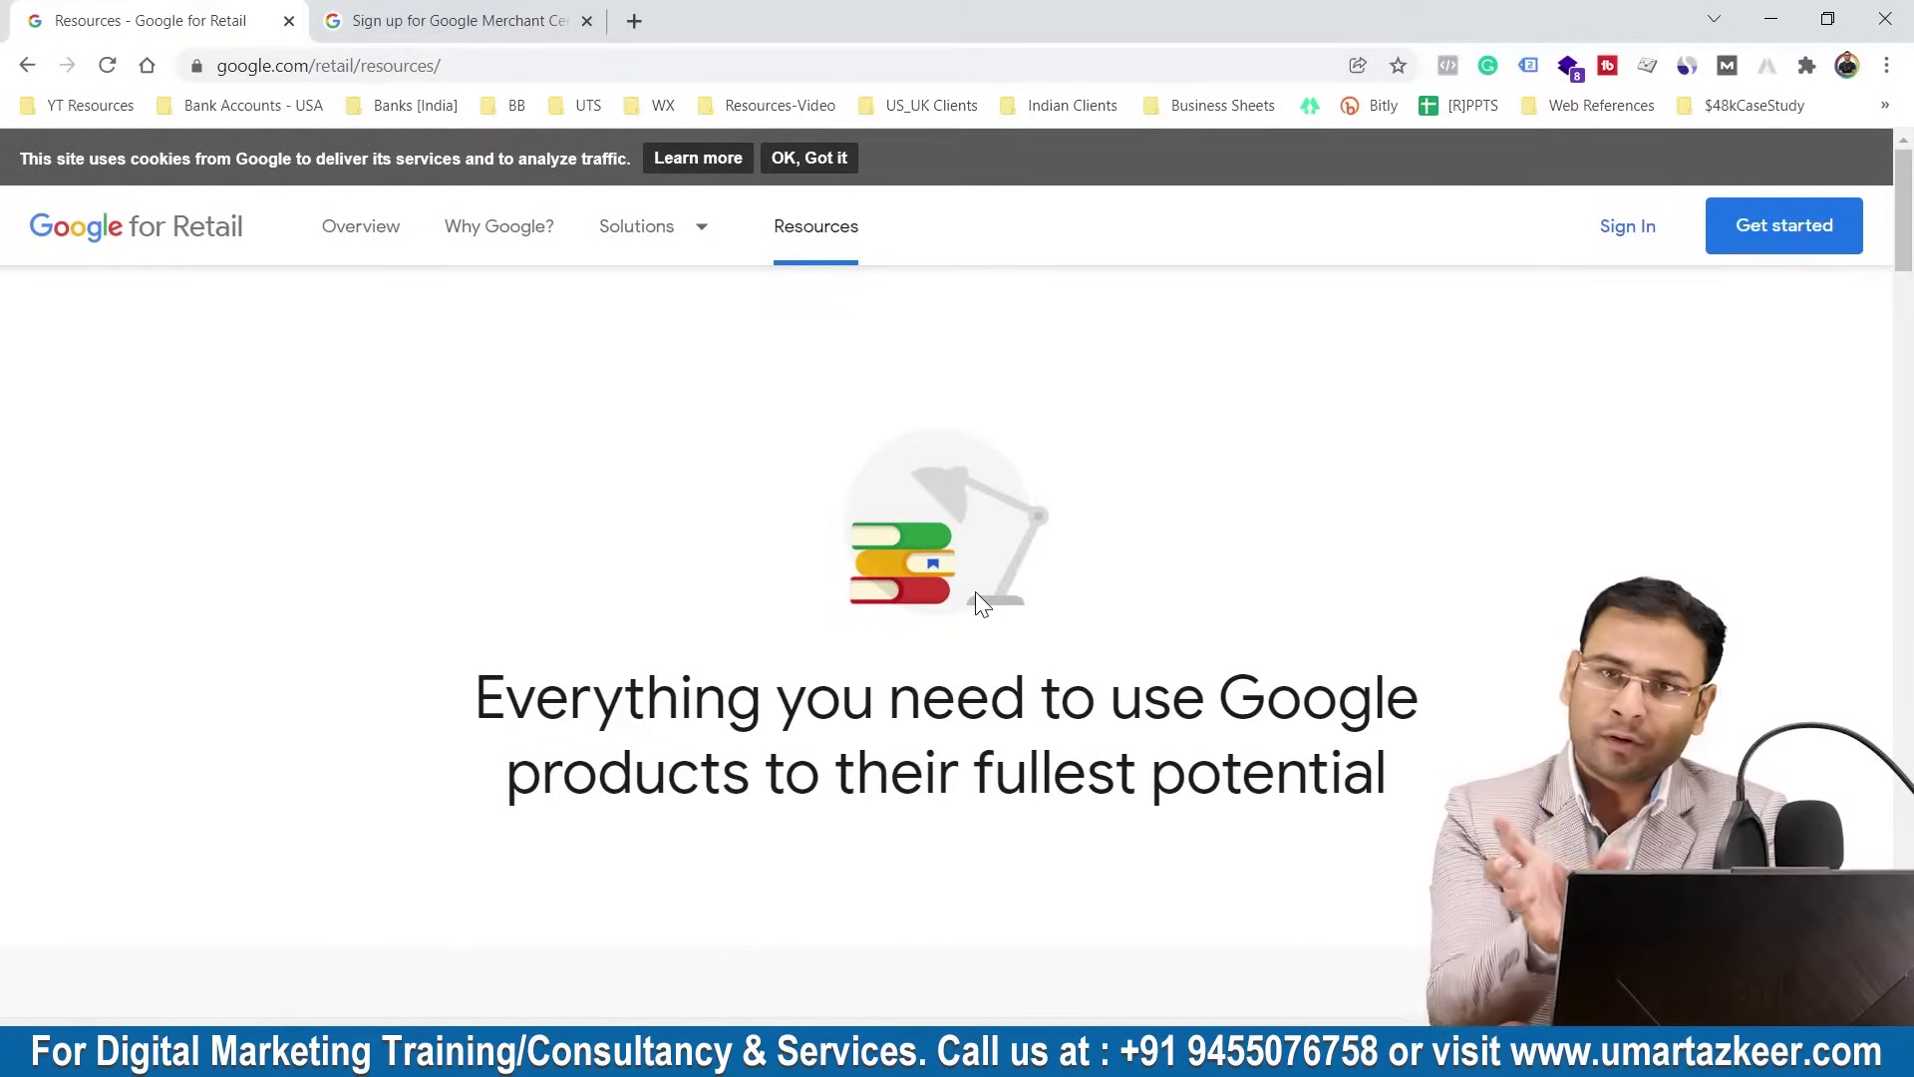
scroll(975, 602, down, 5)
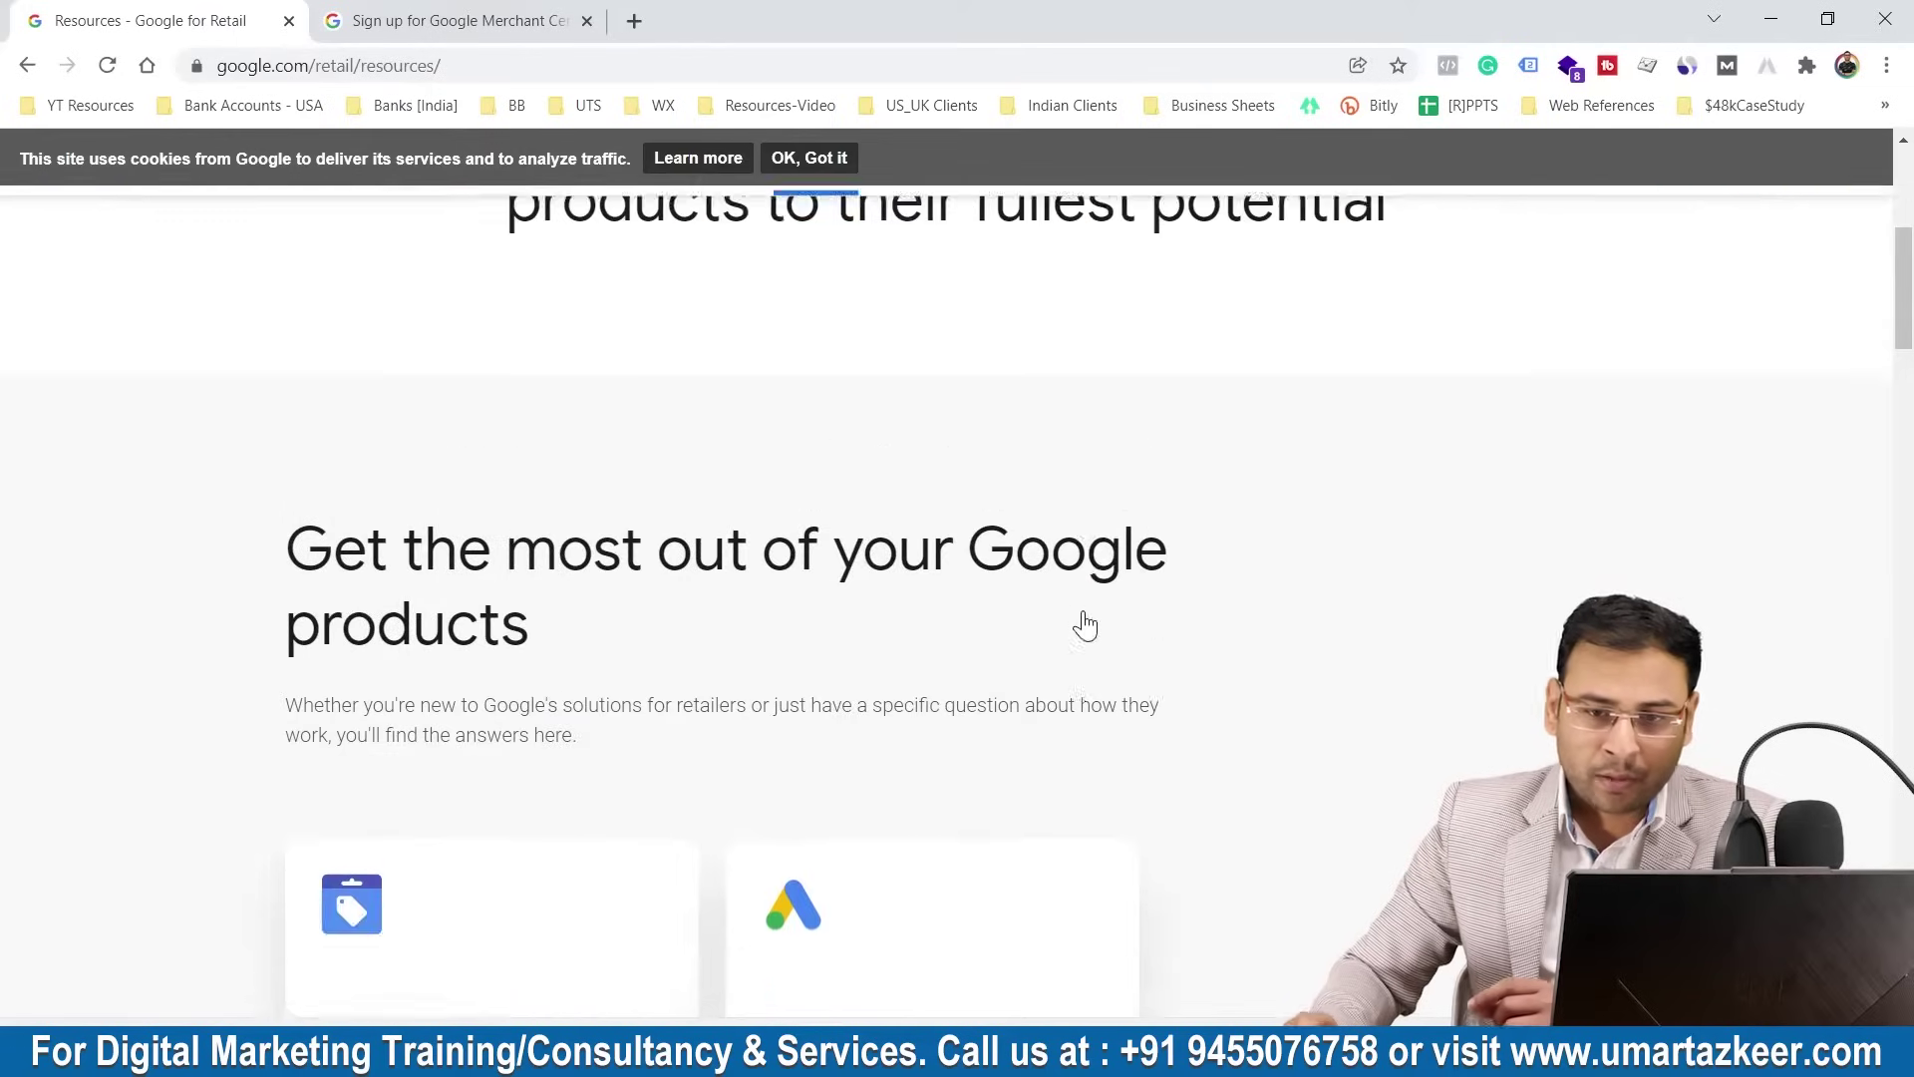
scroll(1085, 624, up, 6)
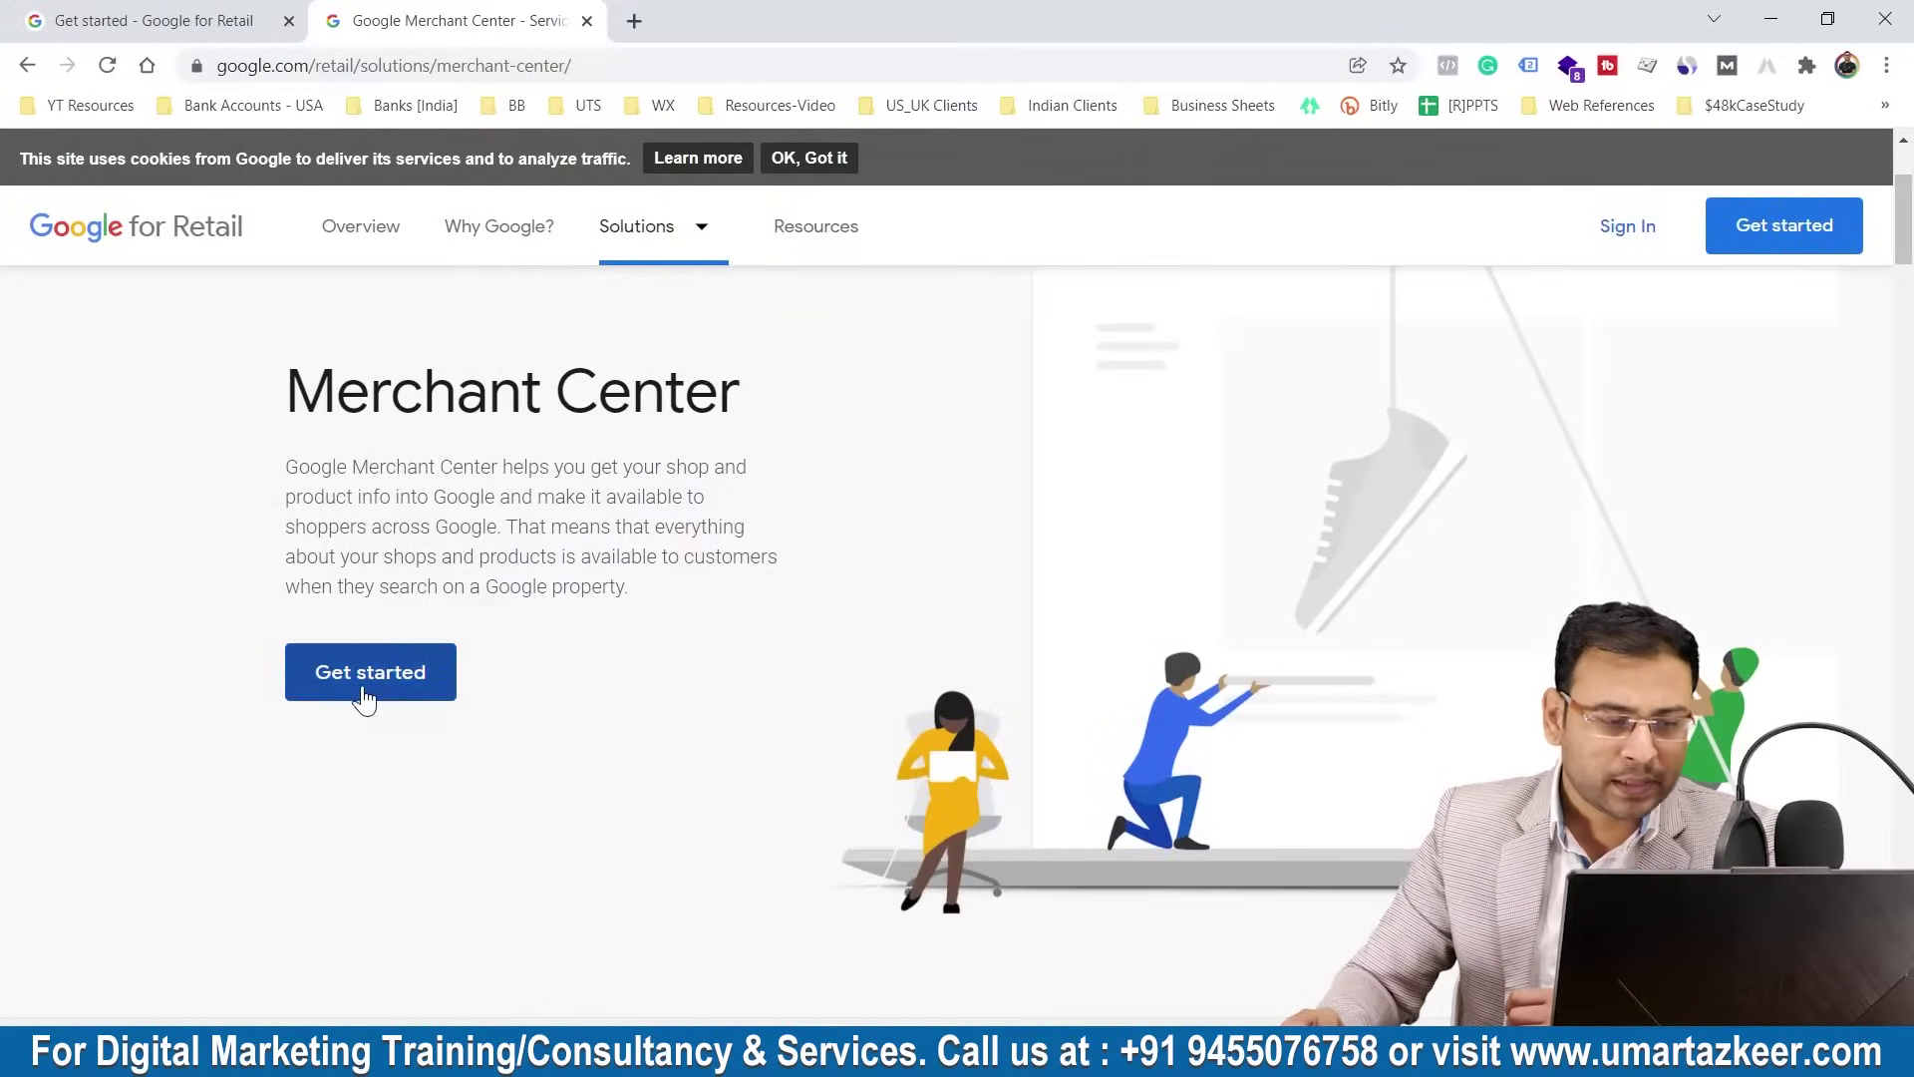
Start Merchant Center setup, switch to the second Google account, and open the Sign up page.
click(363, 688)
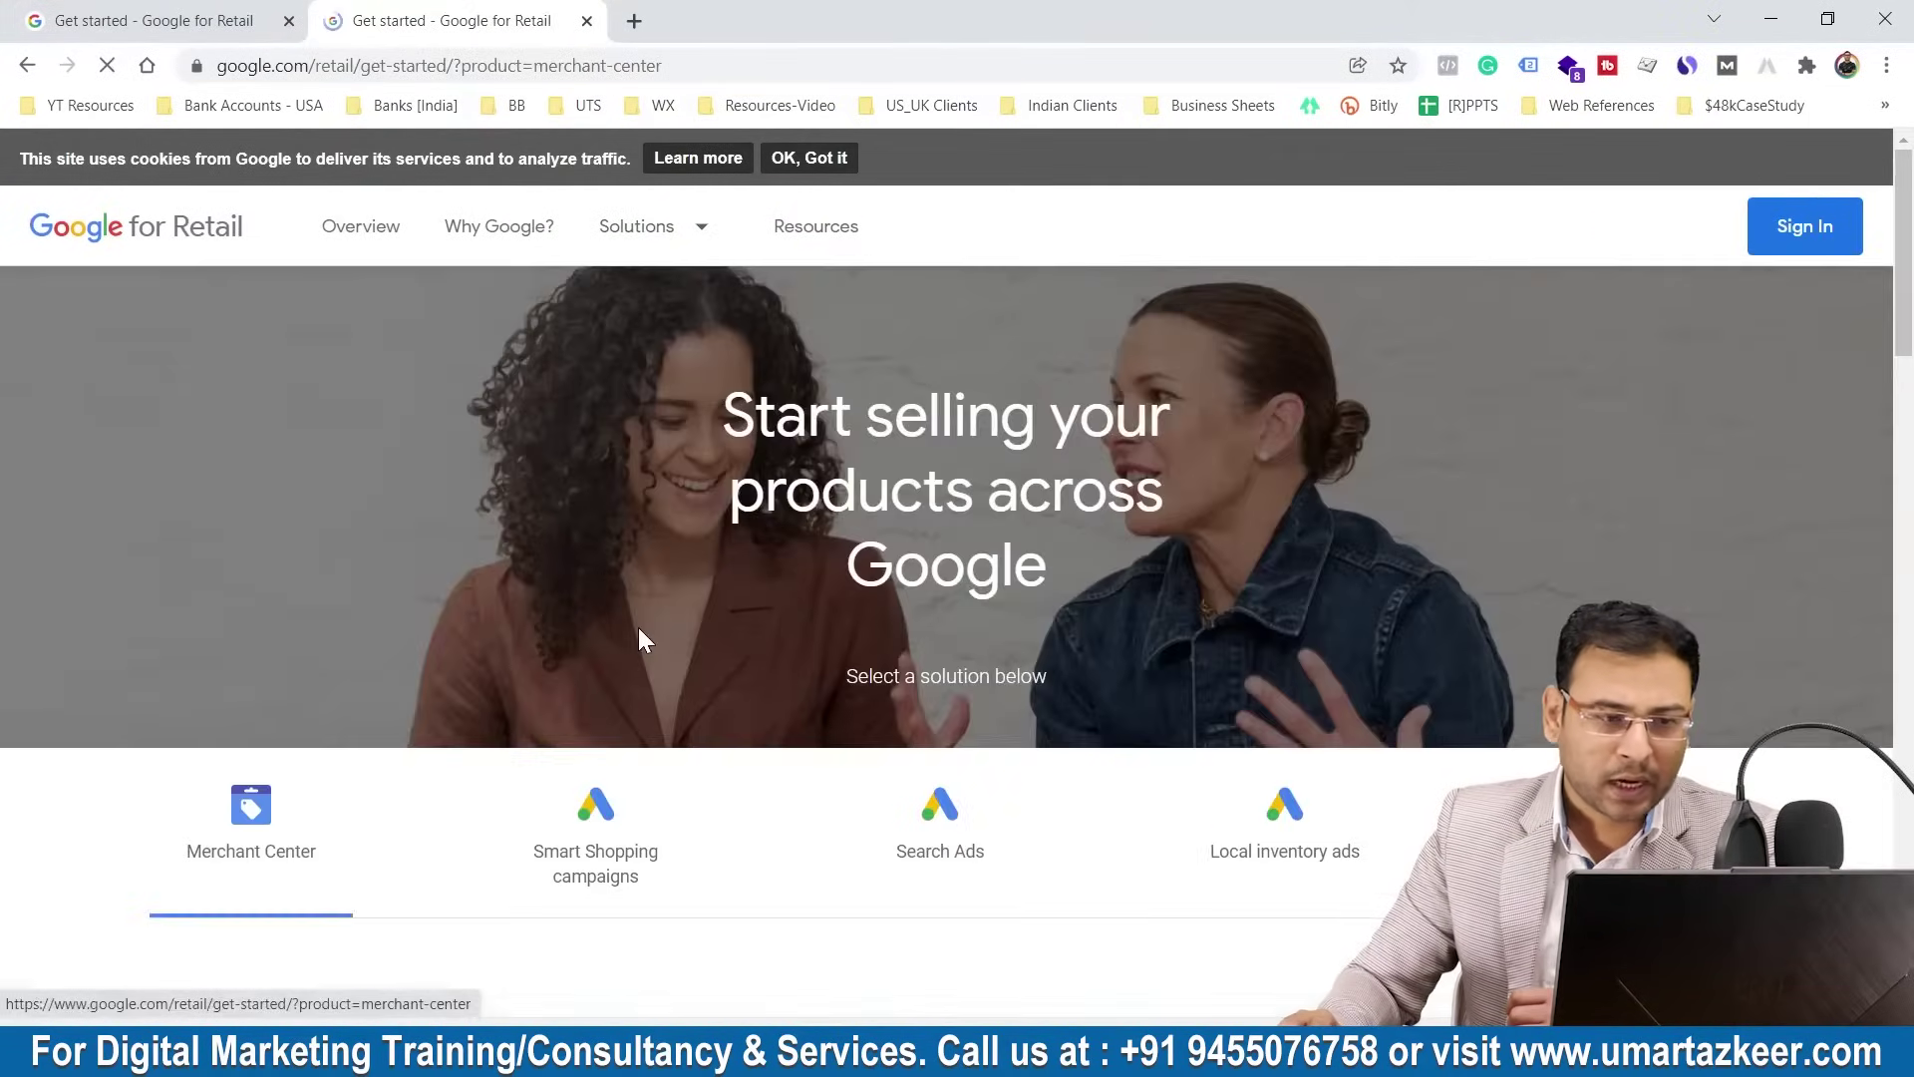
scroll(598, 558, down, 7)
scroll(513, 543, up, 3)
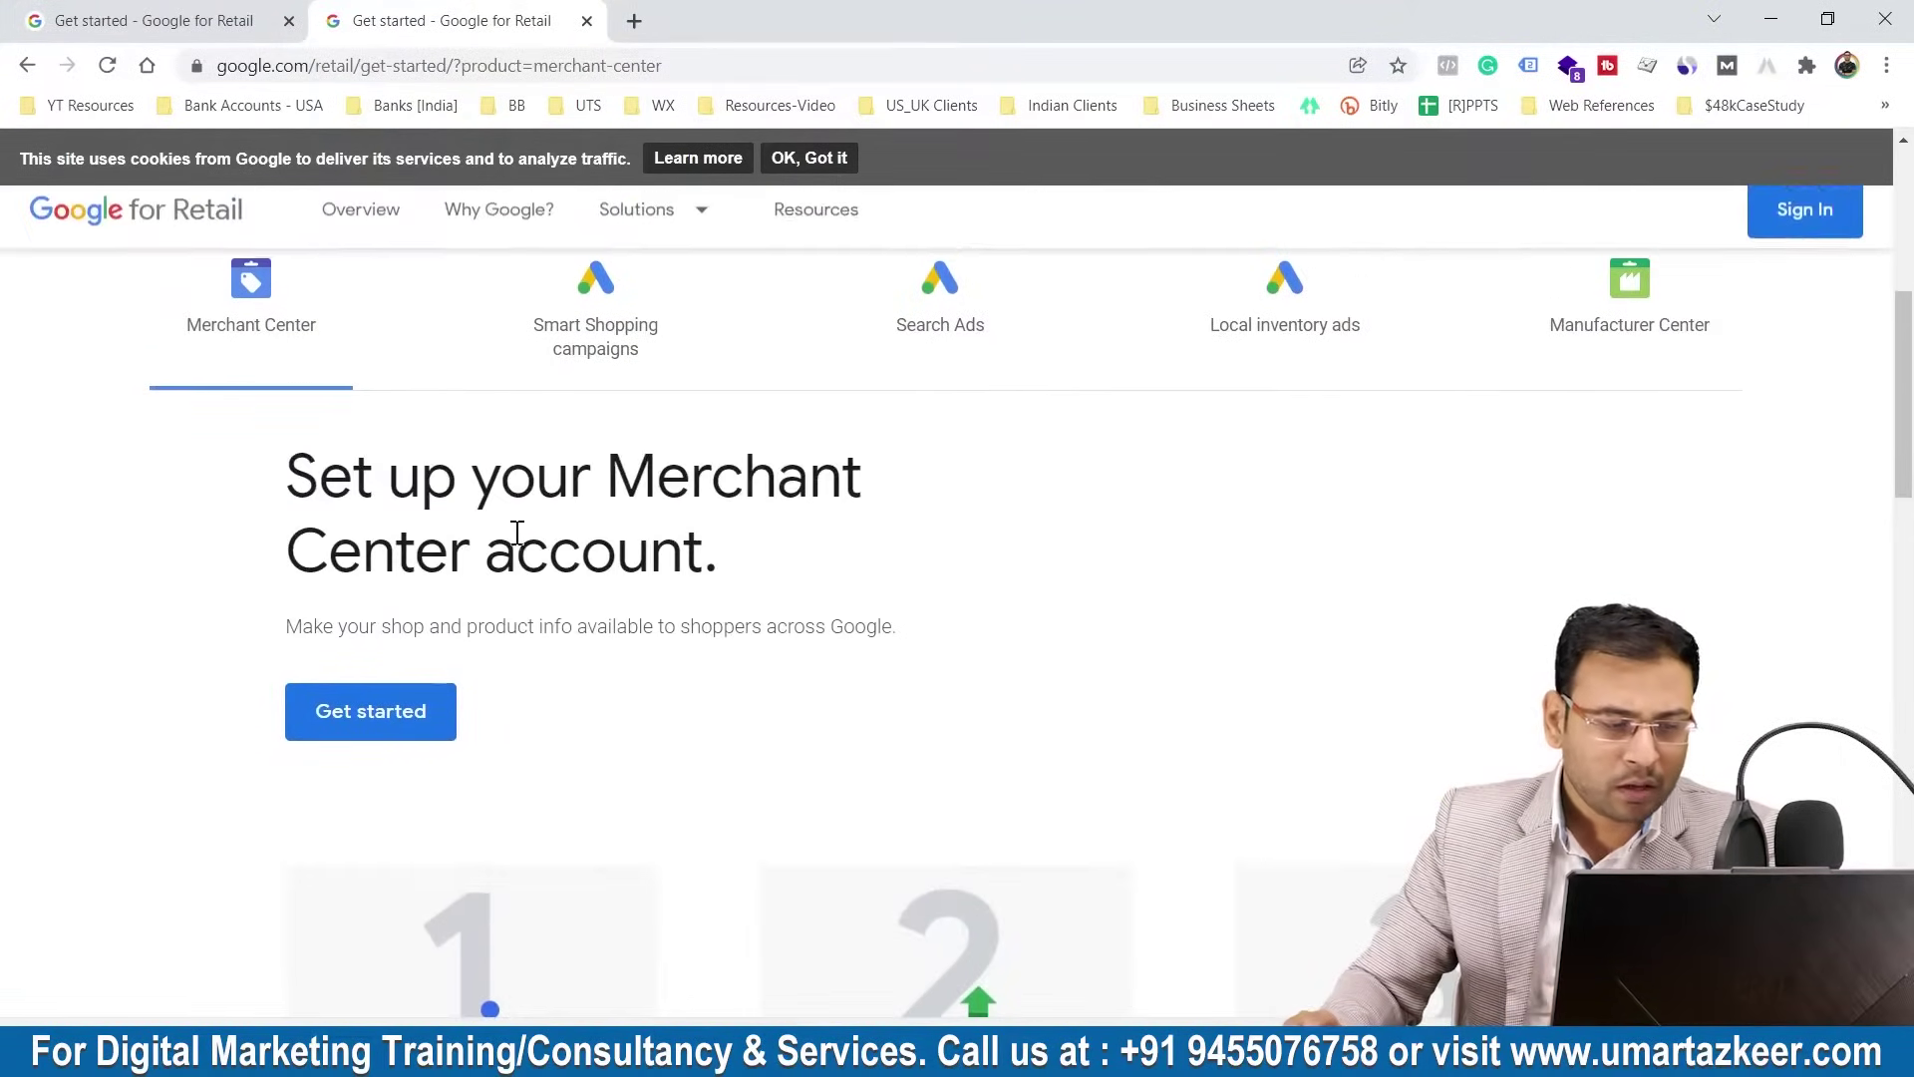
click(385, 722)
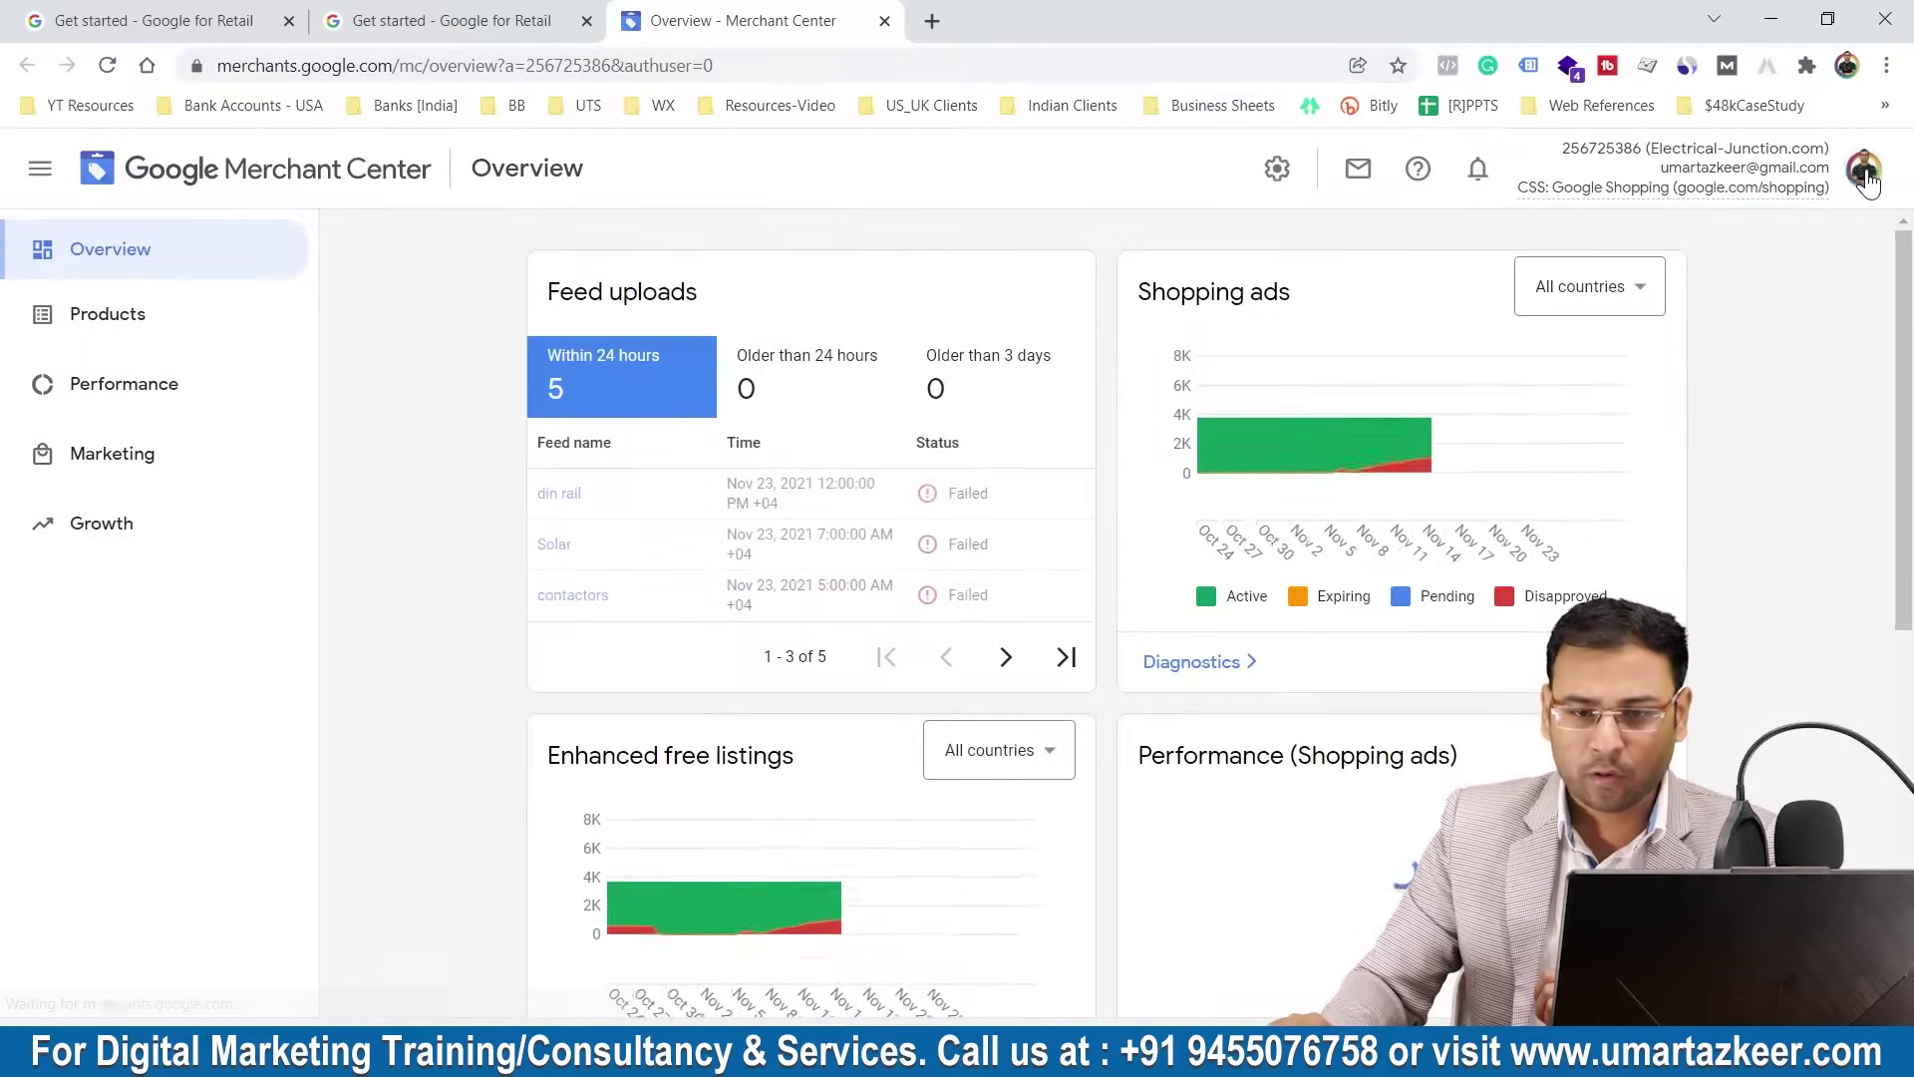
click(1782, 157)
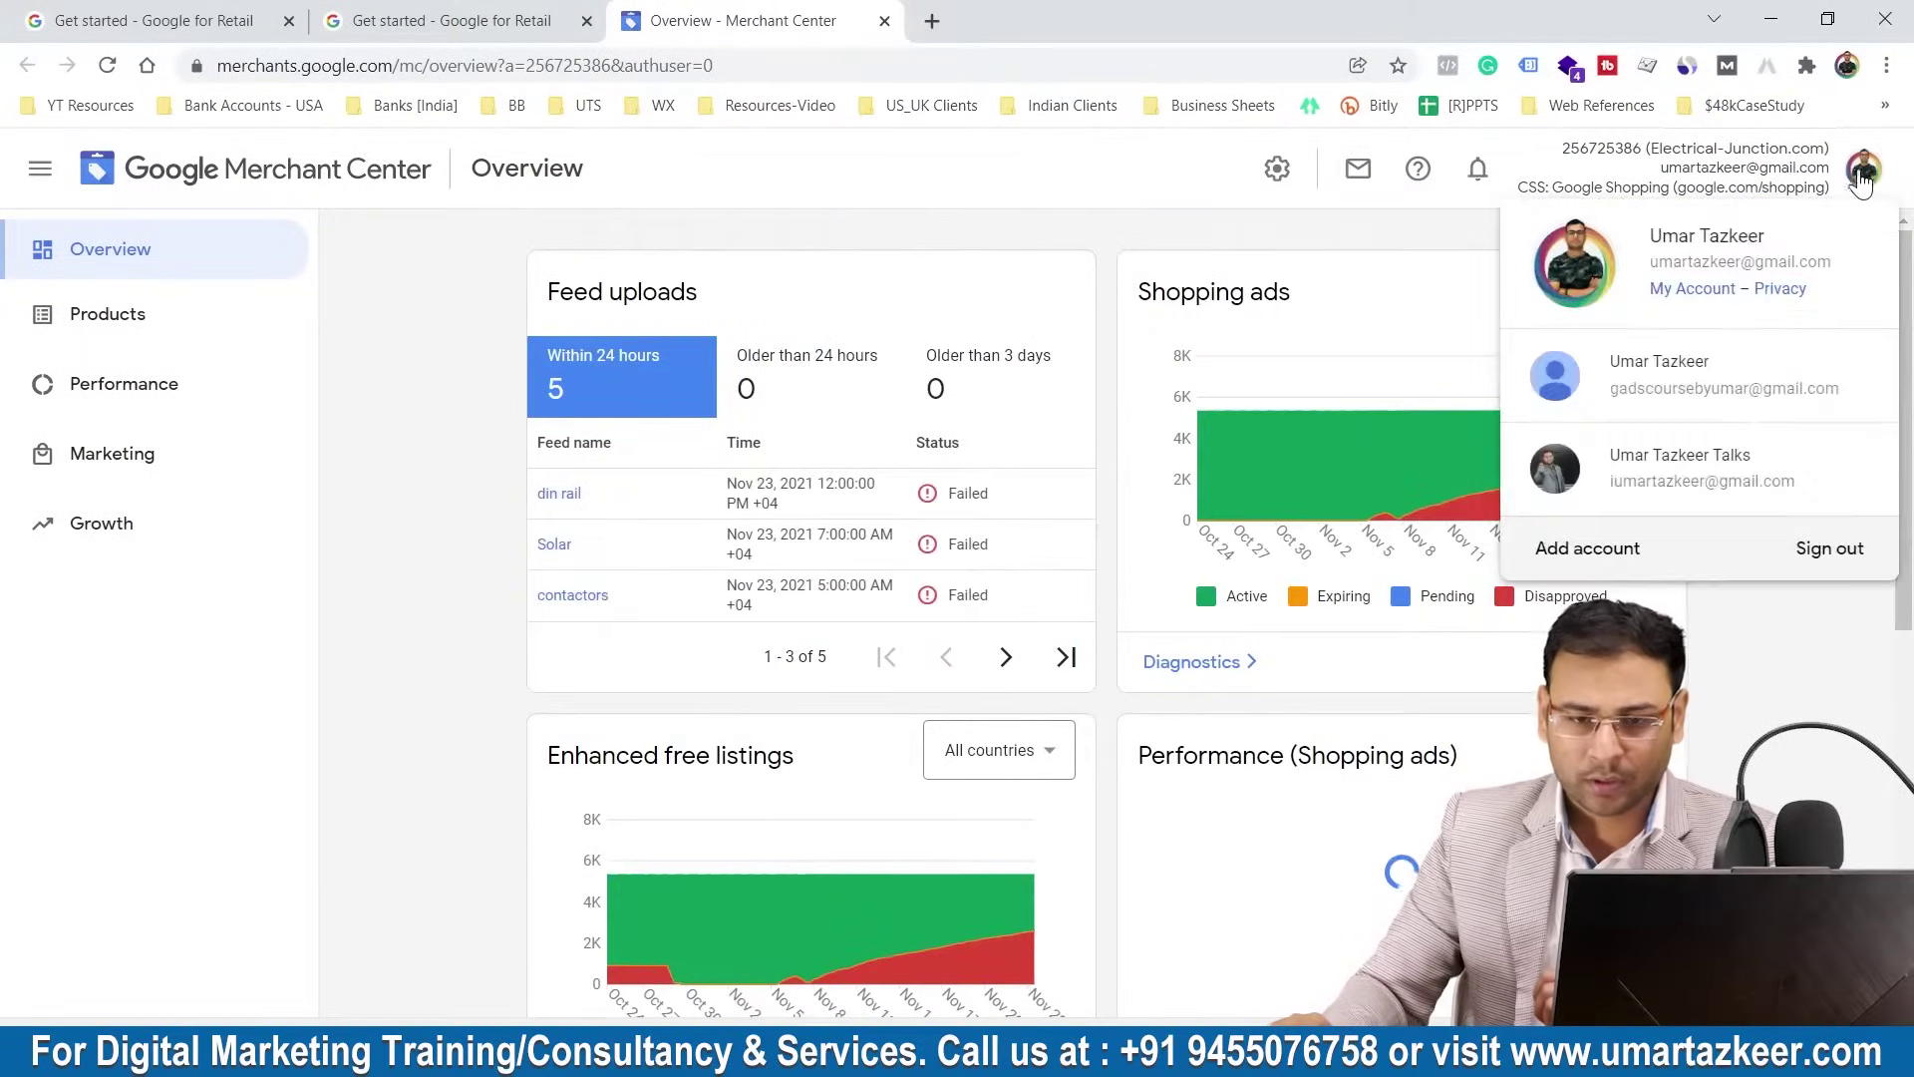
click(1667, 389)
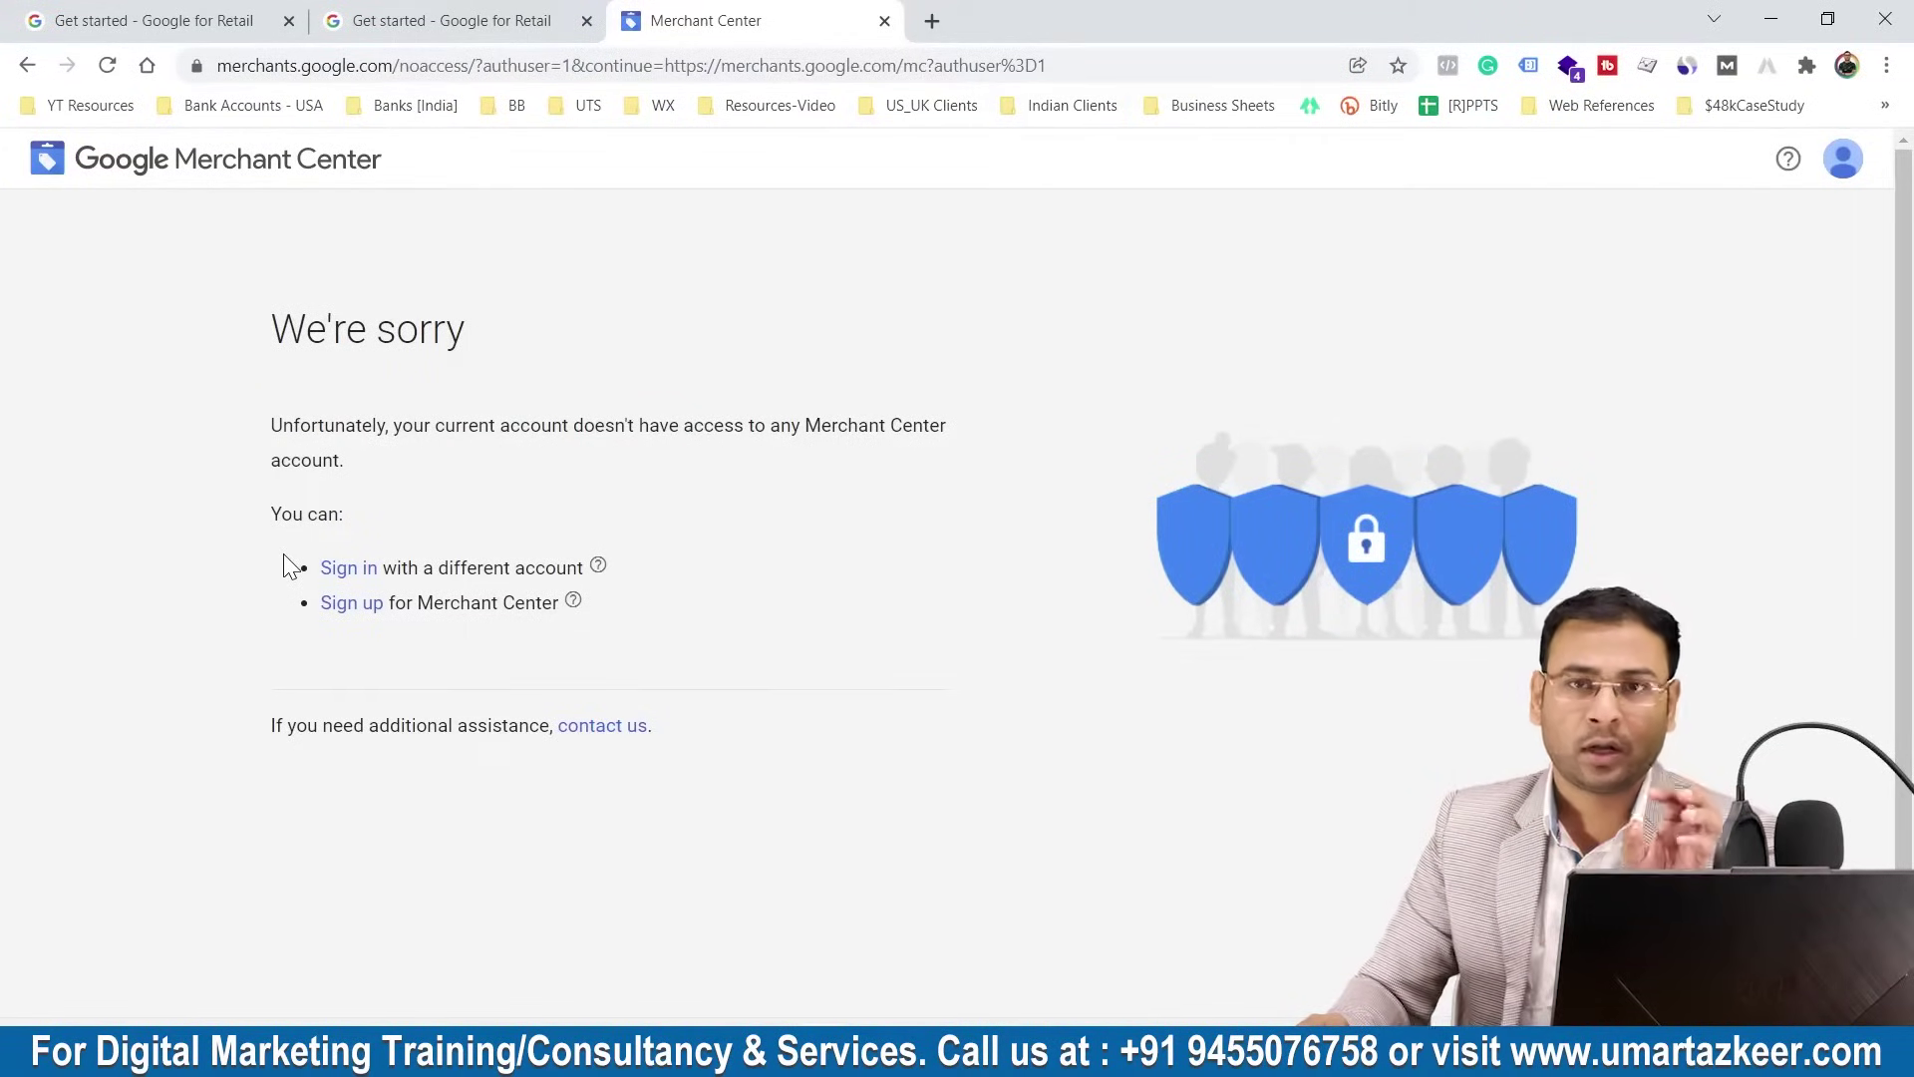
click(355, 615)
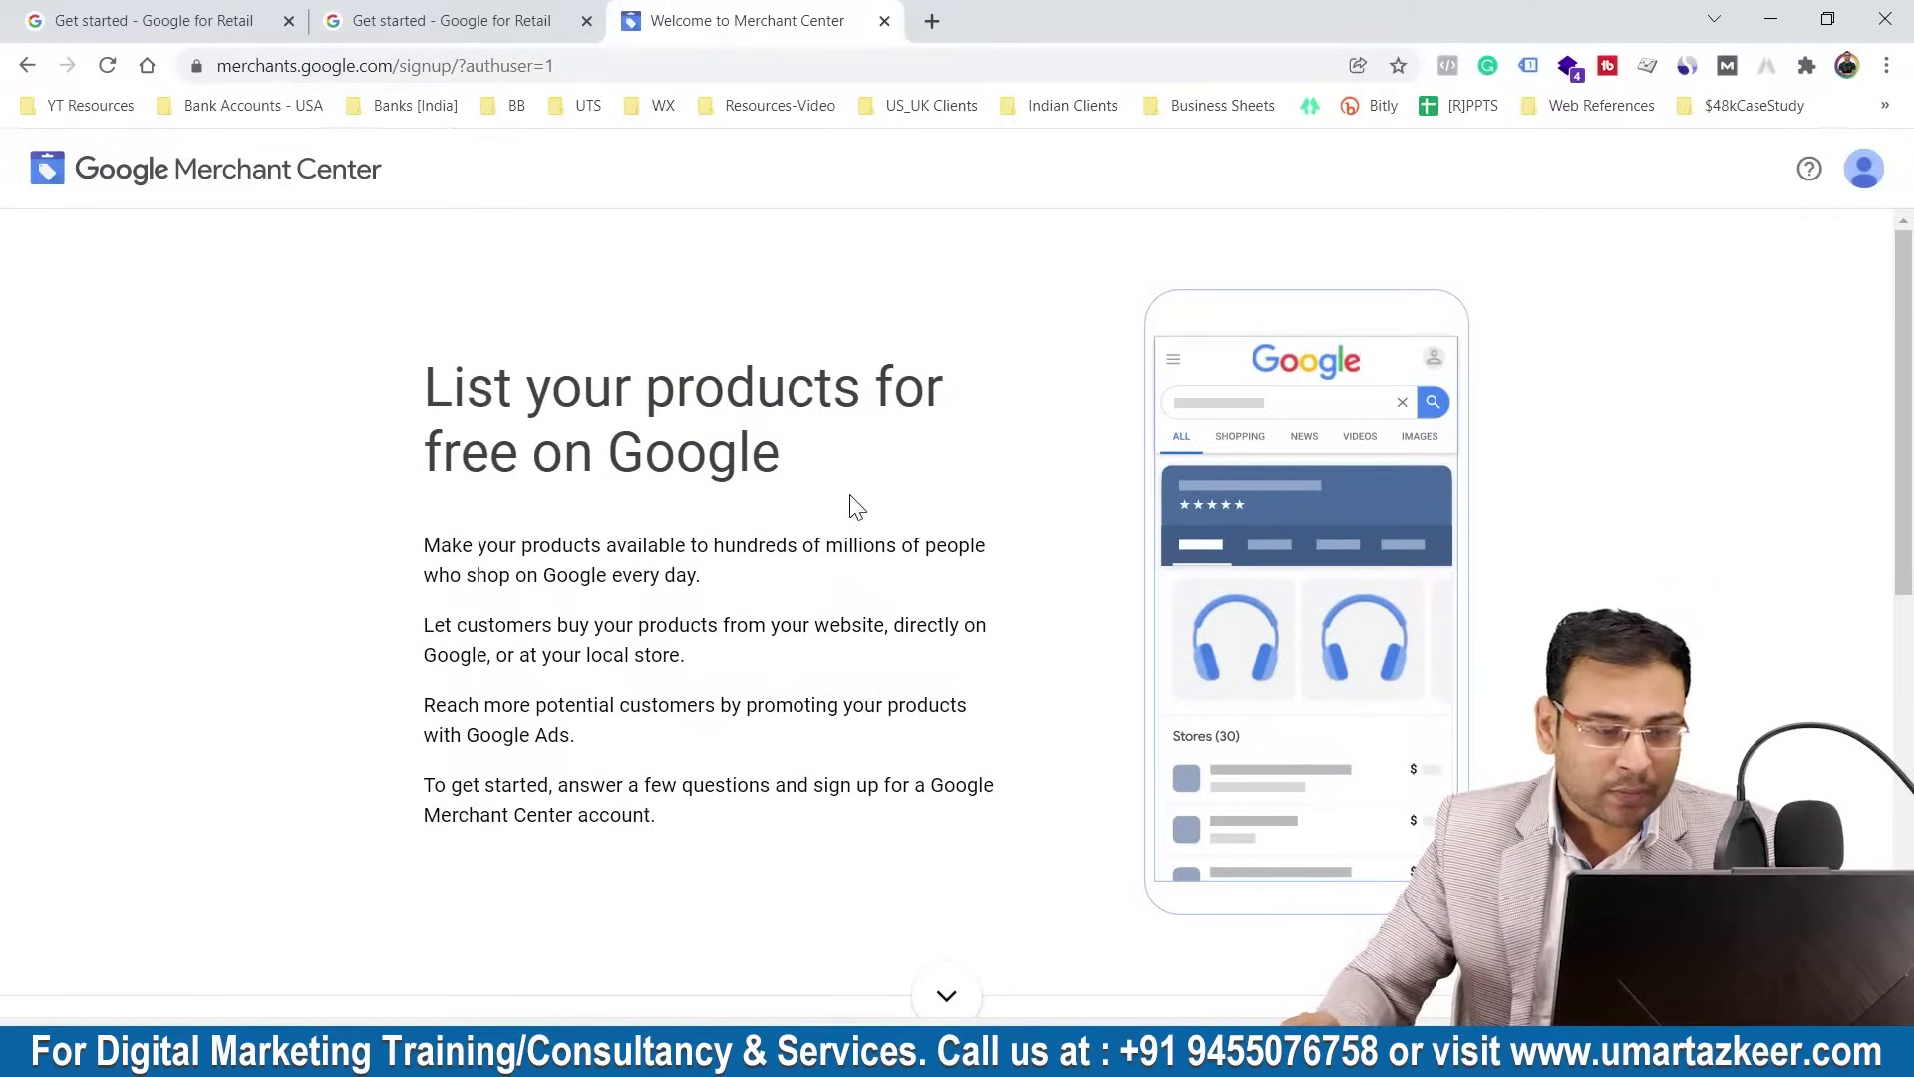
Enter the business name and choose India as the business country.
scroll(875, 494, down, 1)
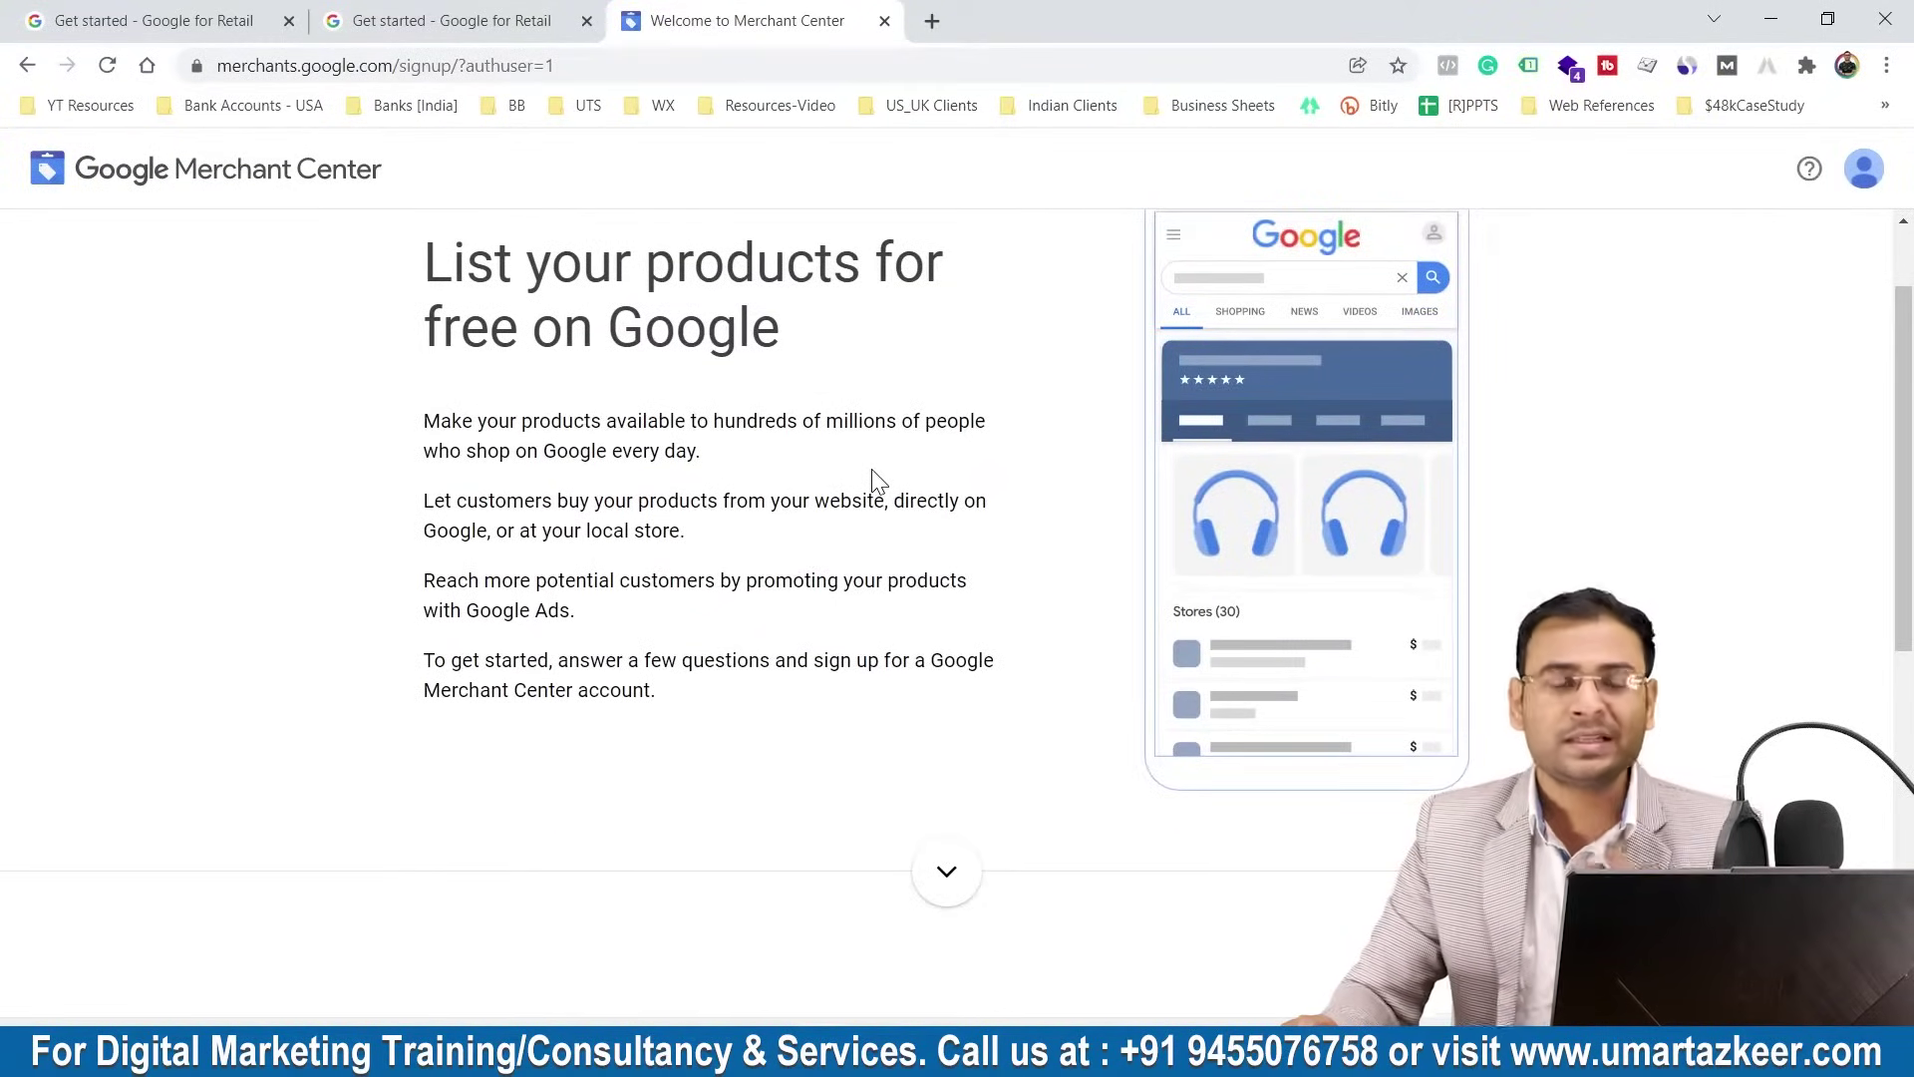
scroll(875, 481, down, 5)
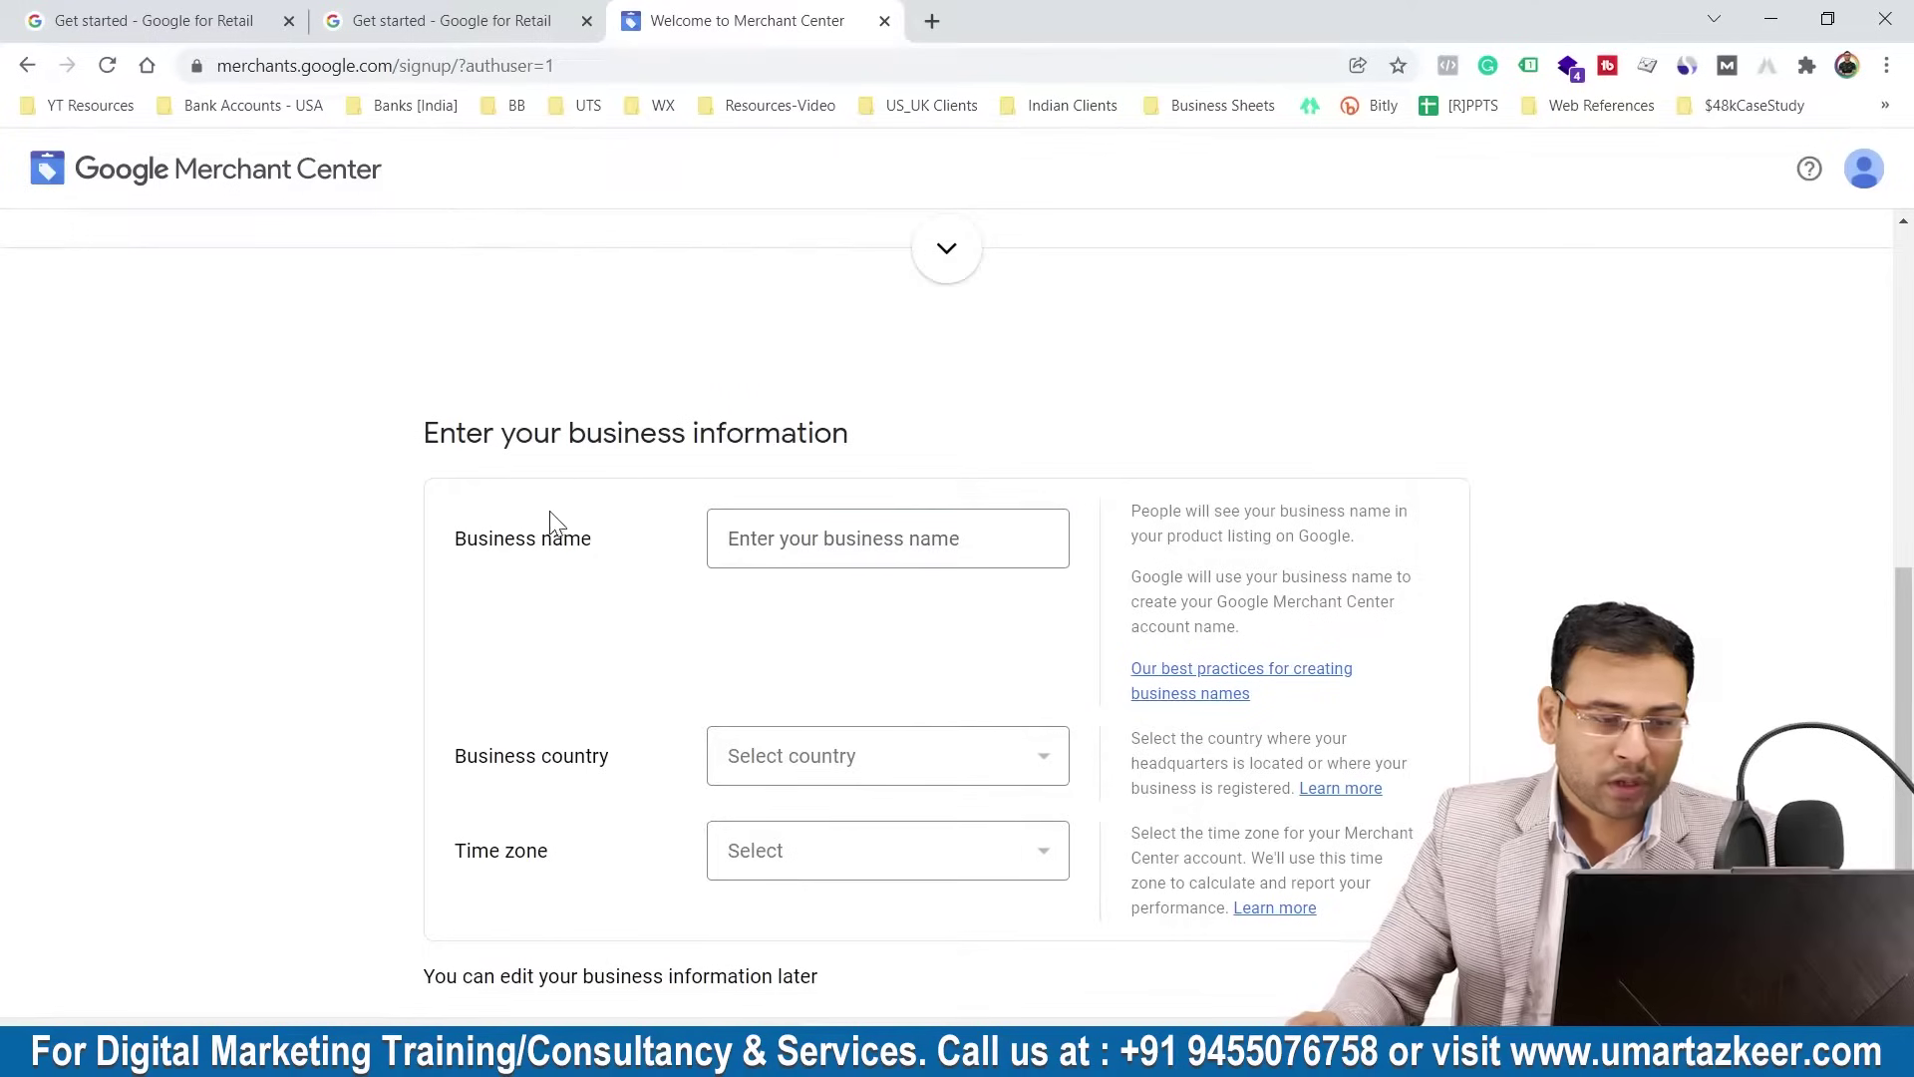
click(787, 535)
text(Umar Tazkeer)
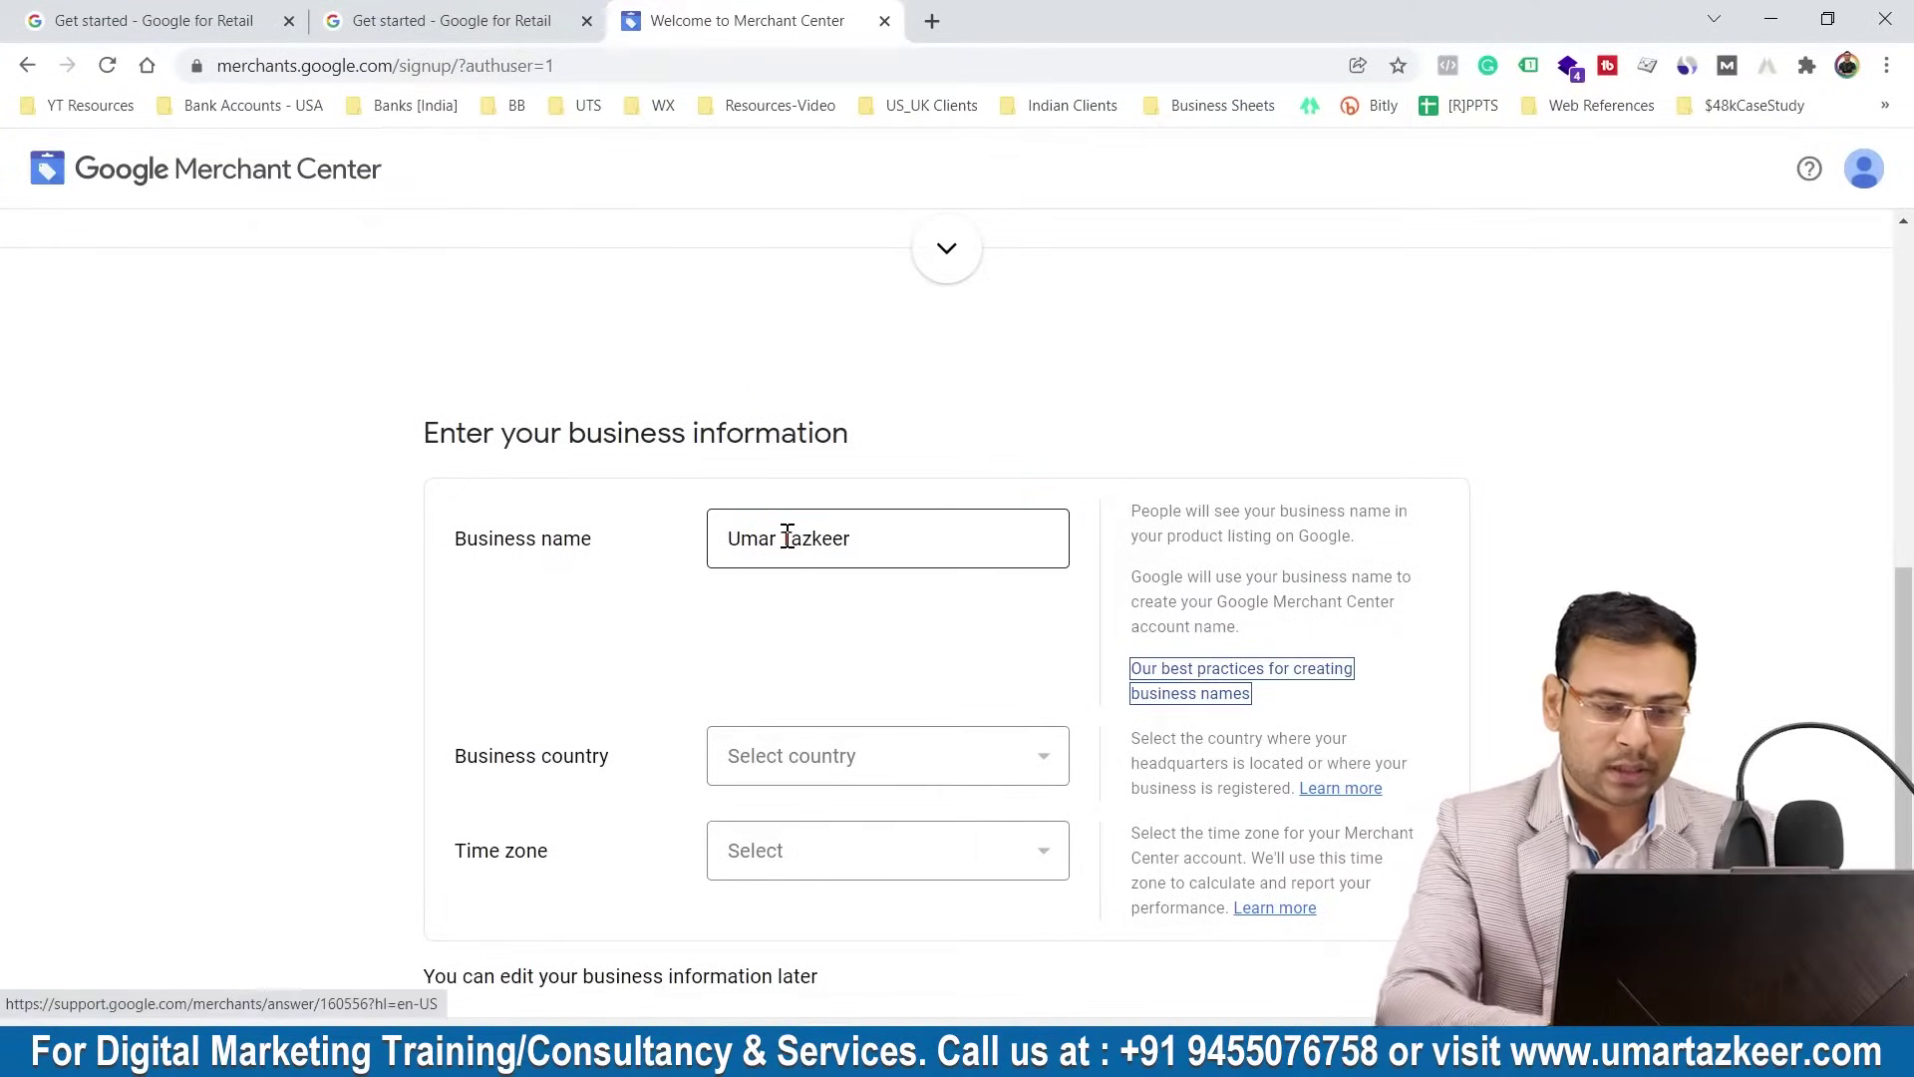
click(828, 675)
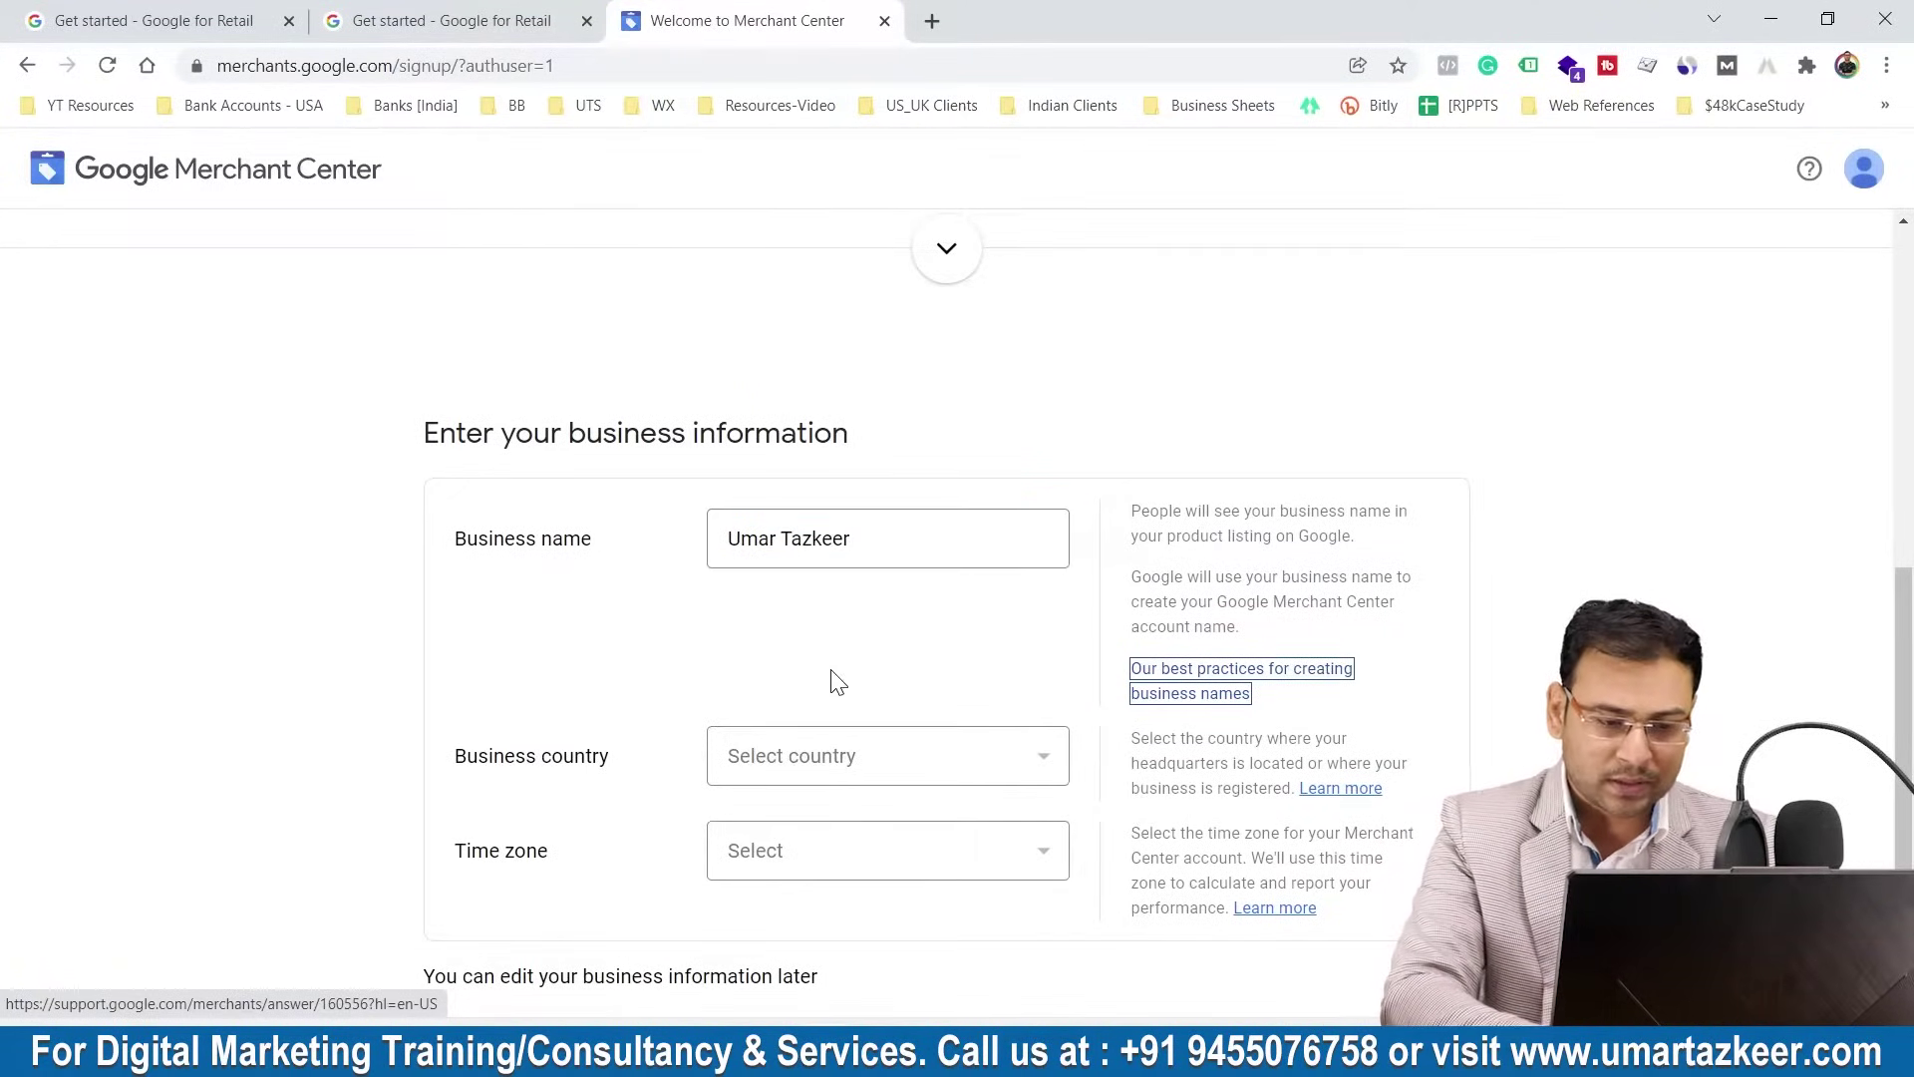
click(795, 768)
text(Ind)
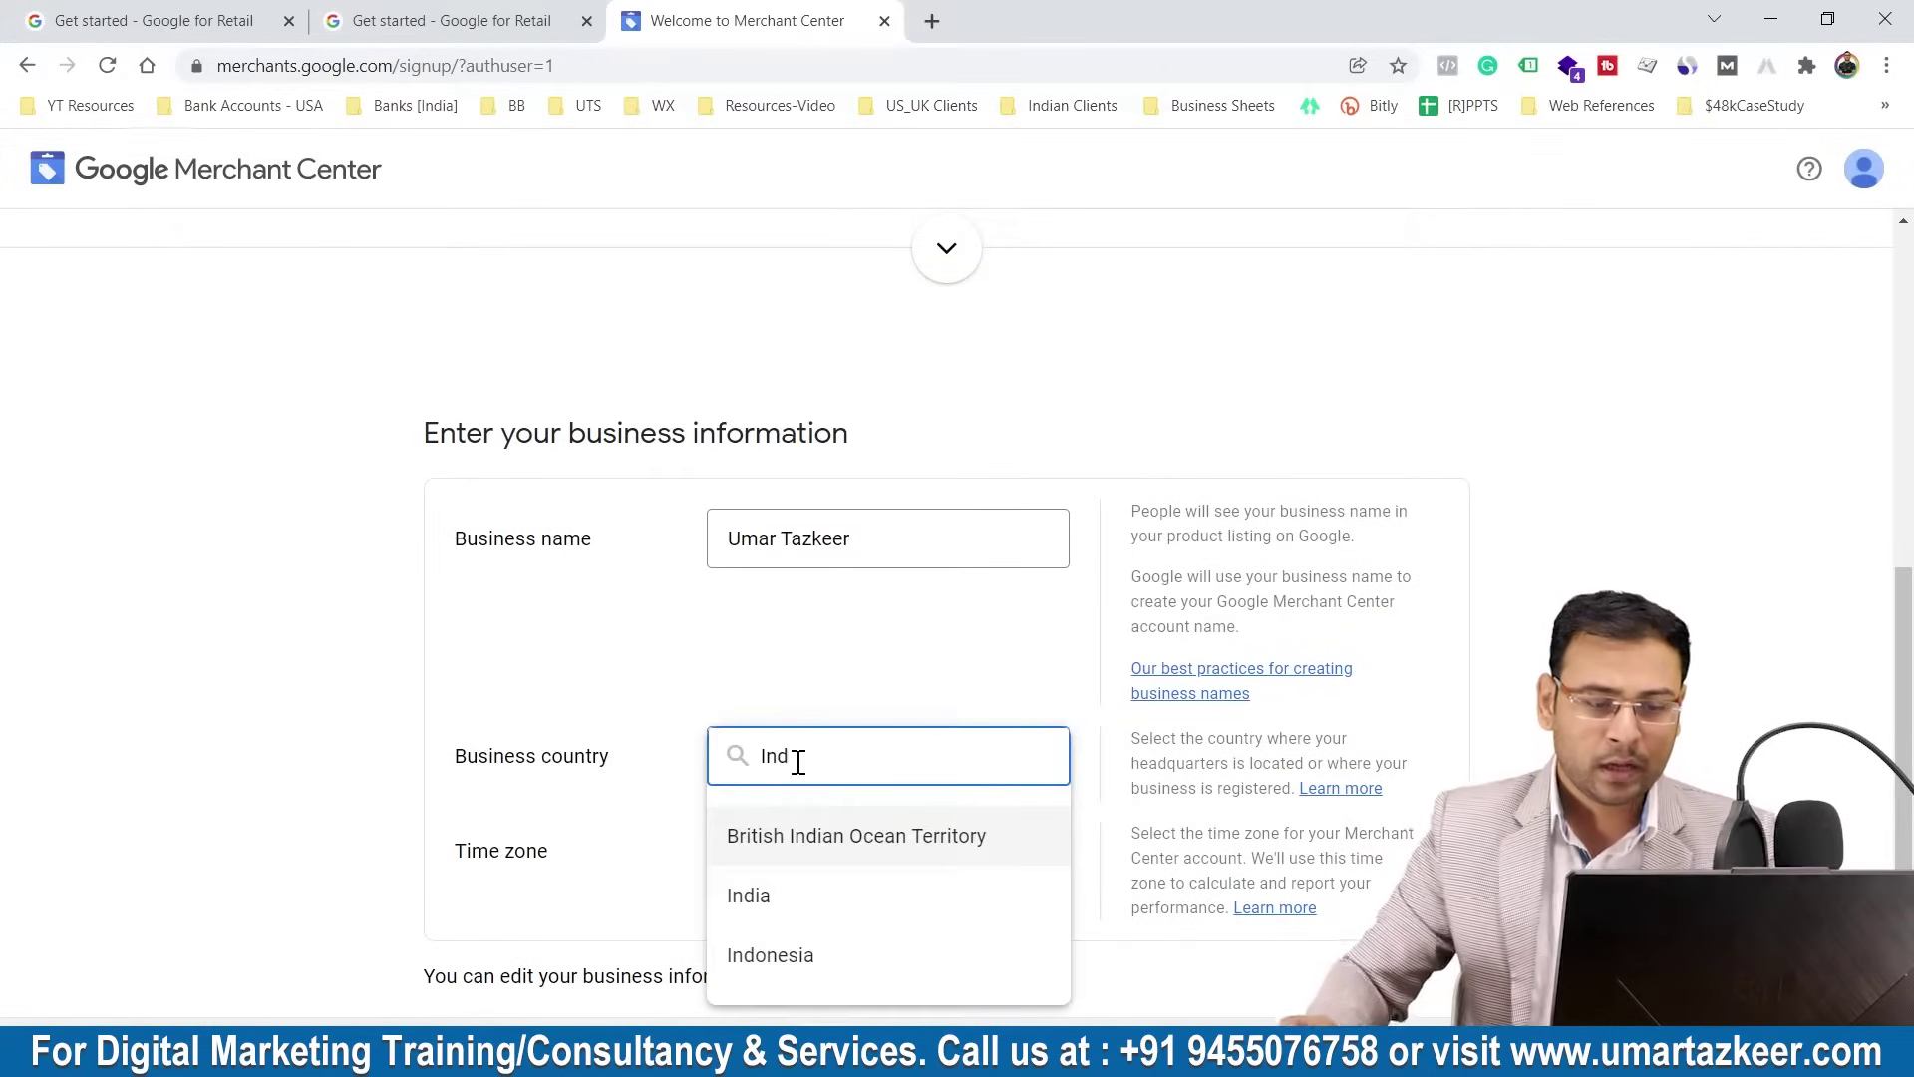
click(787, 895)
Let customers check out on the website and also buy at the local store.
scroll(1046, 646, down, 2)
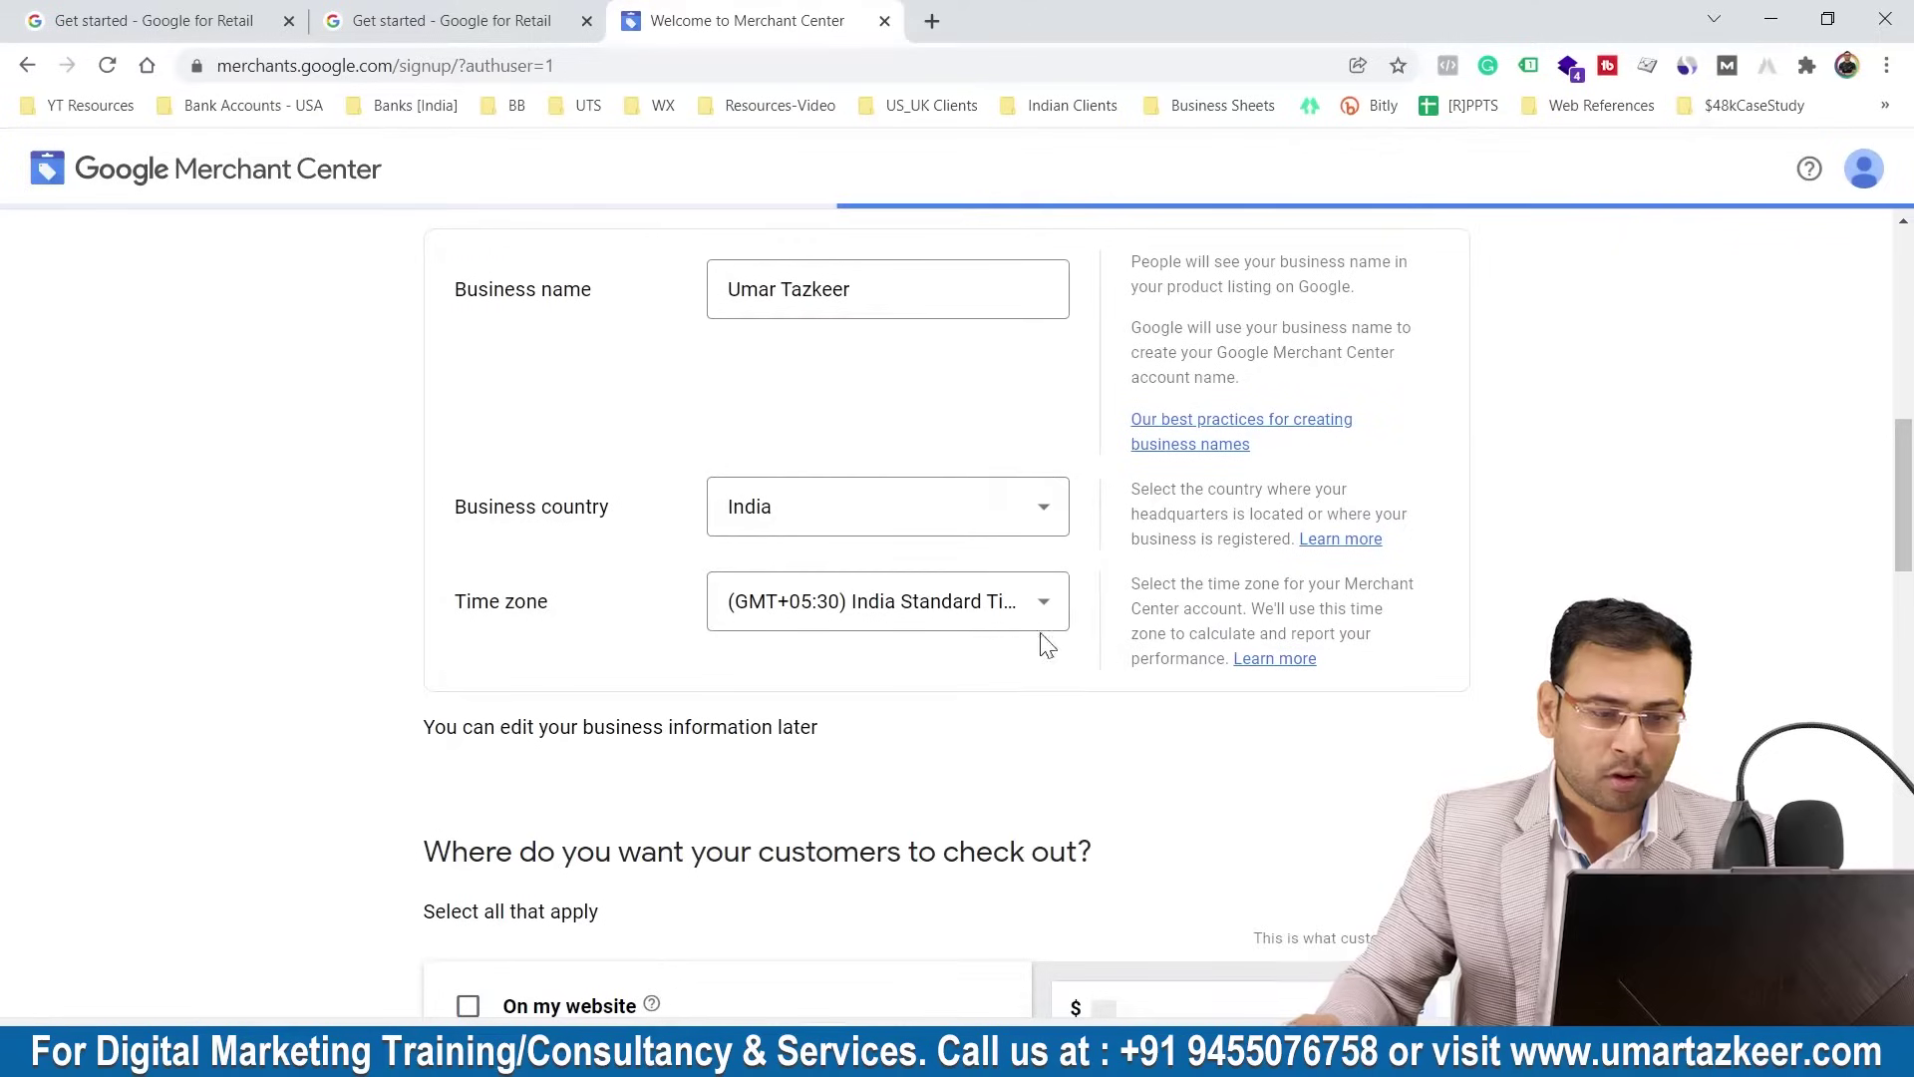
scroll(1002, 638, down, 3)
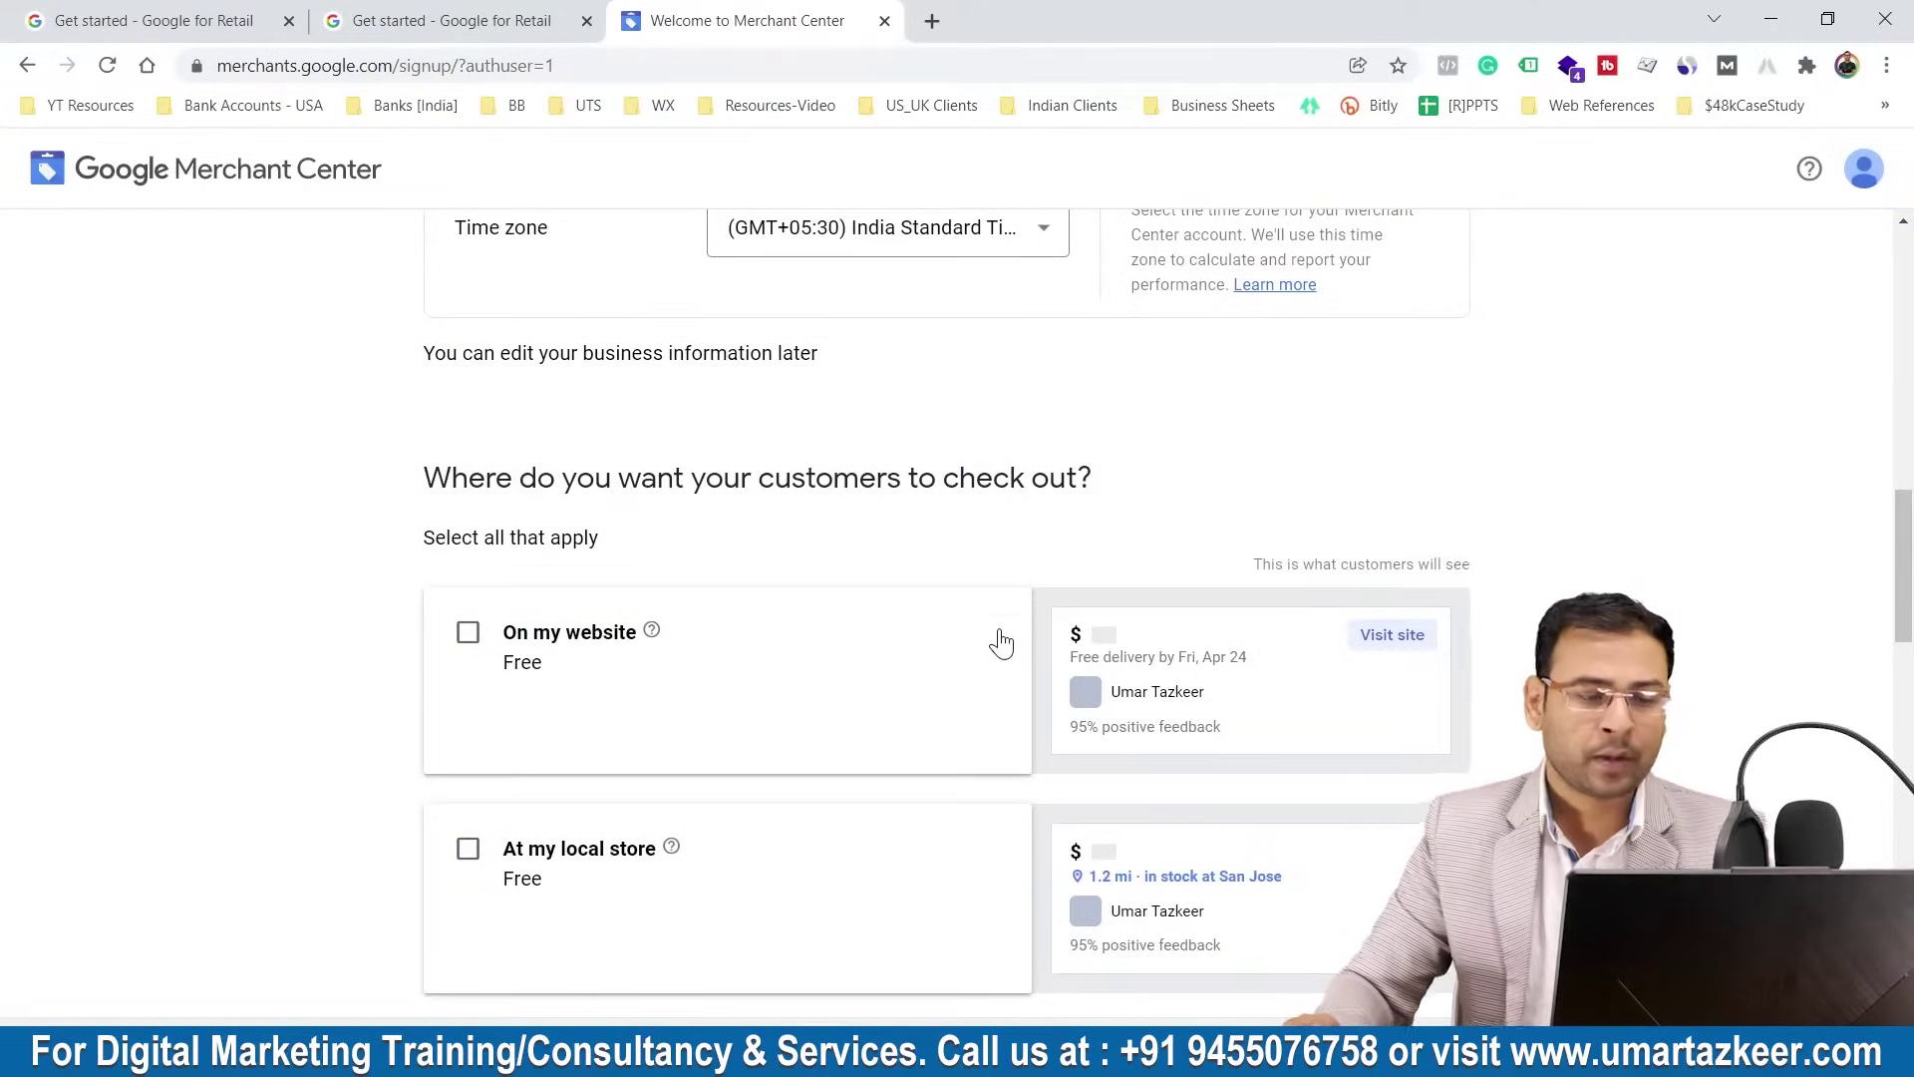
scroll(983, 671, down, 2)
click(469, 385)
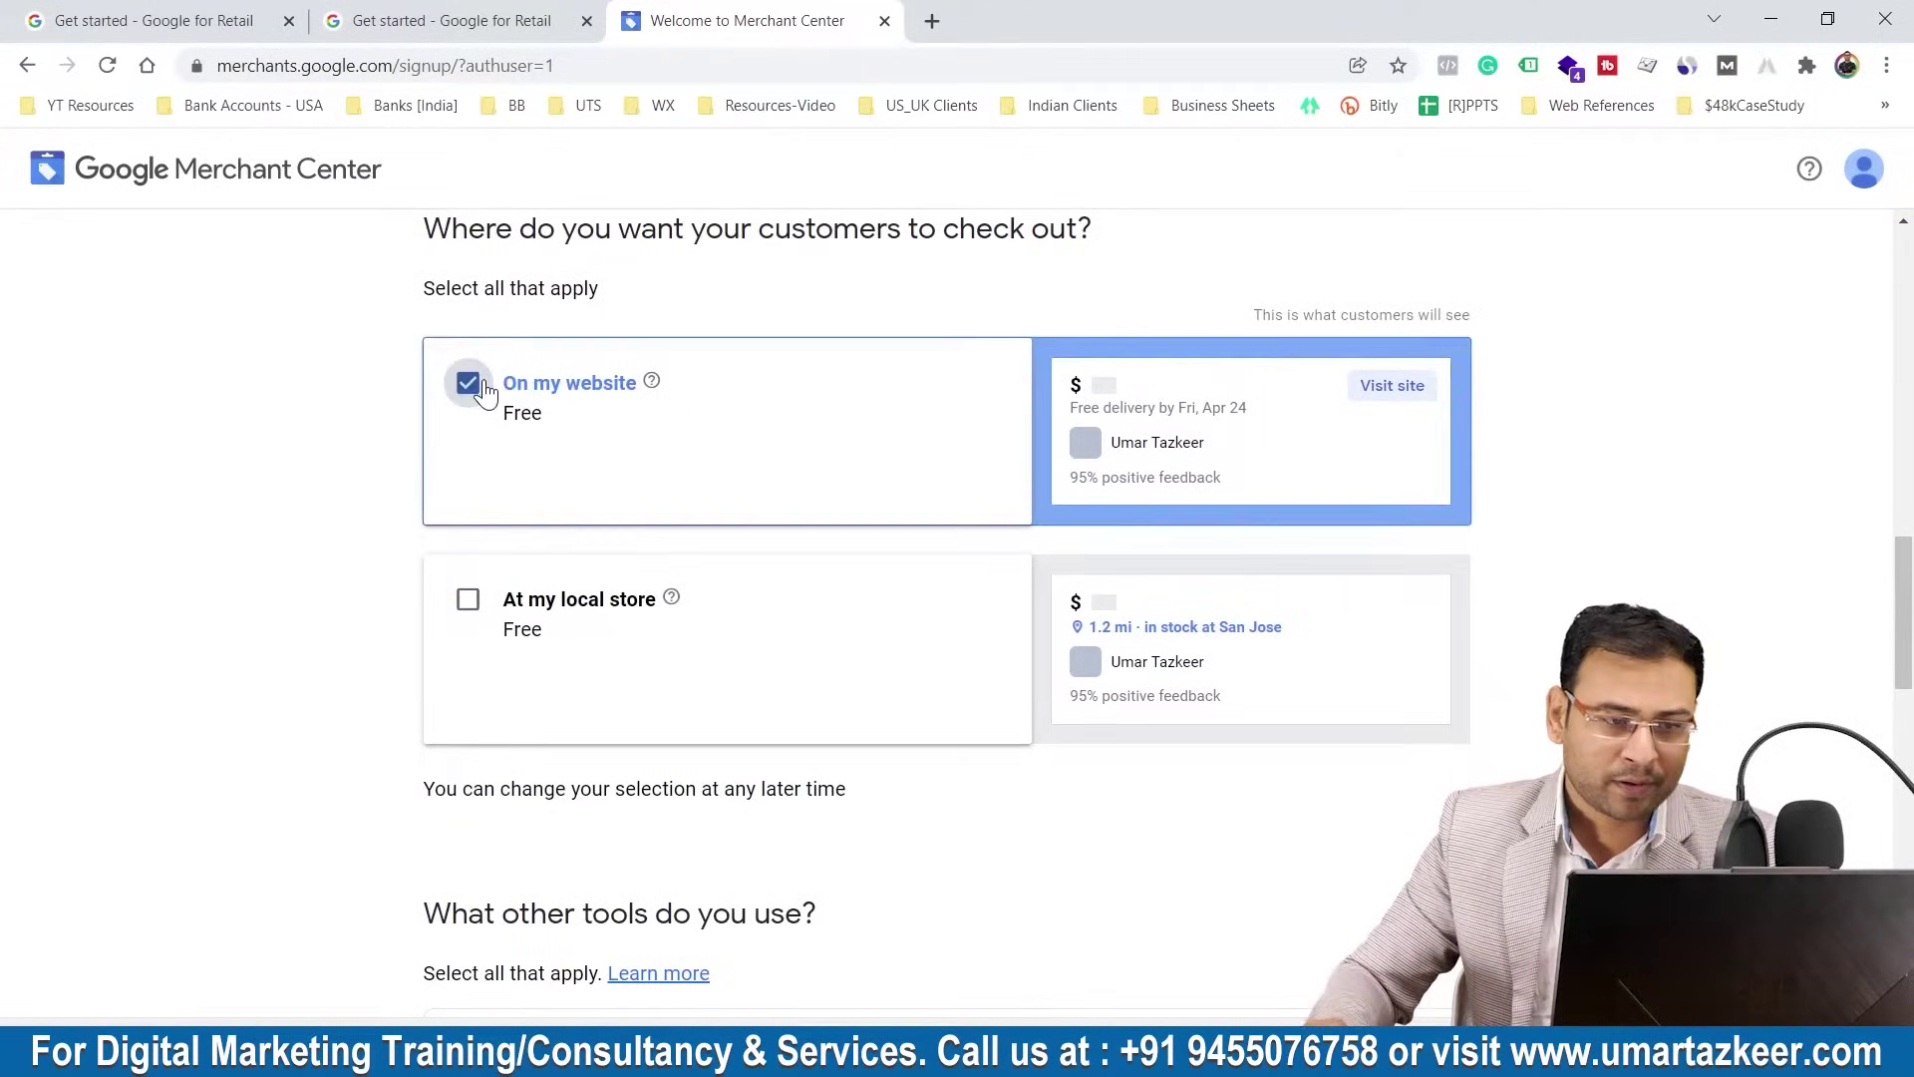
drag(591, 247, 1081, 252)
click(1049, 254)
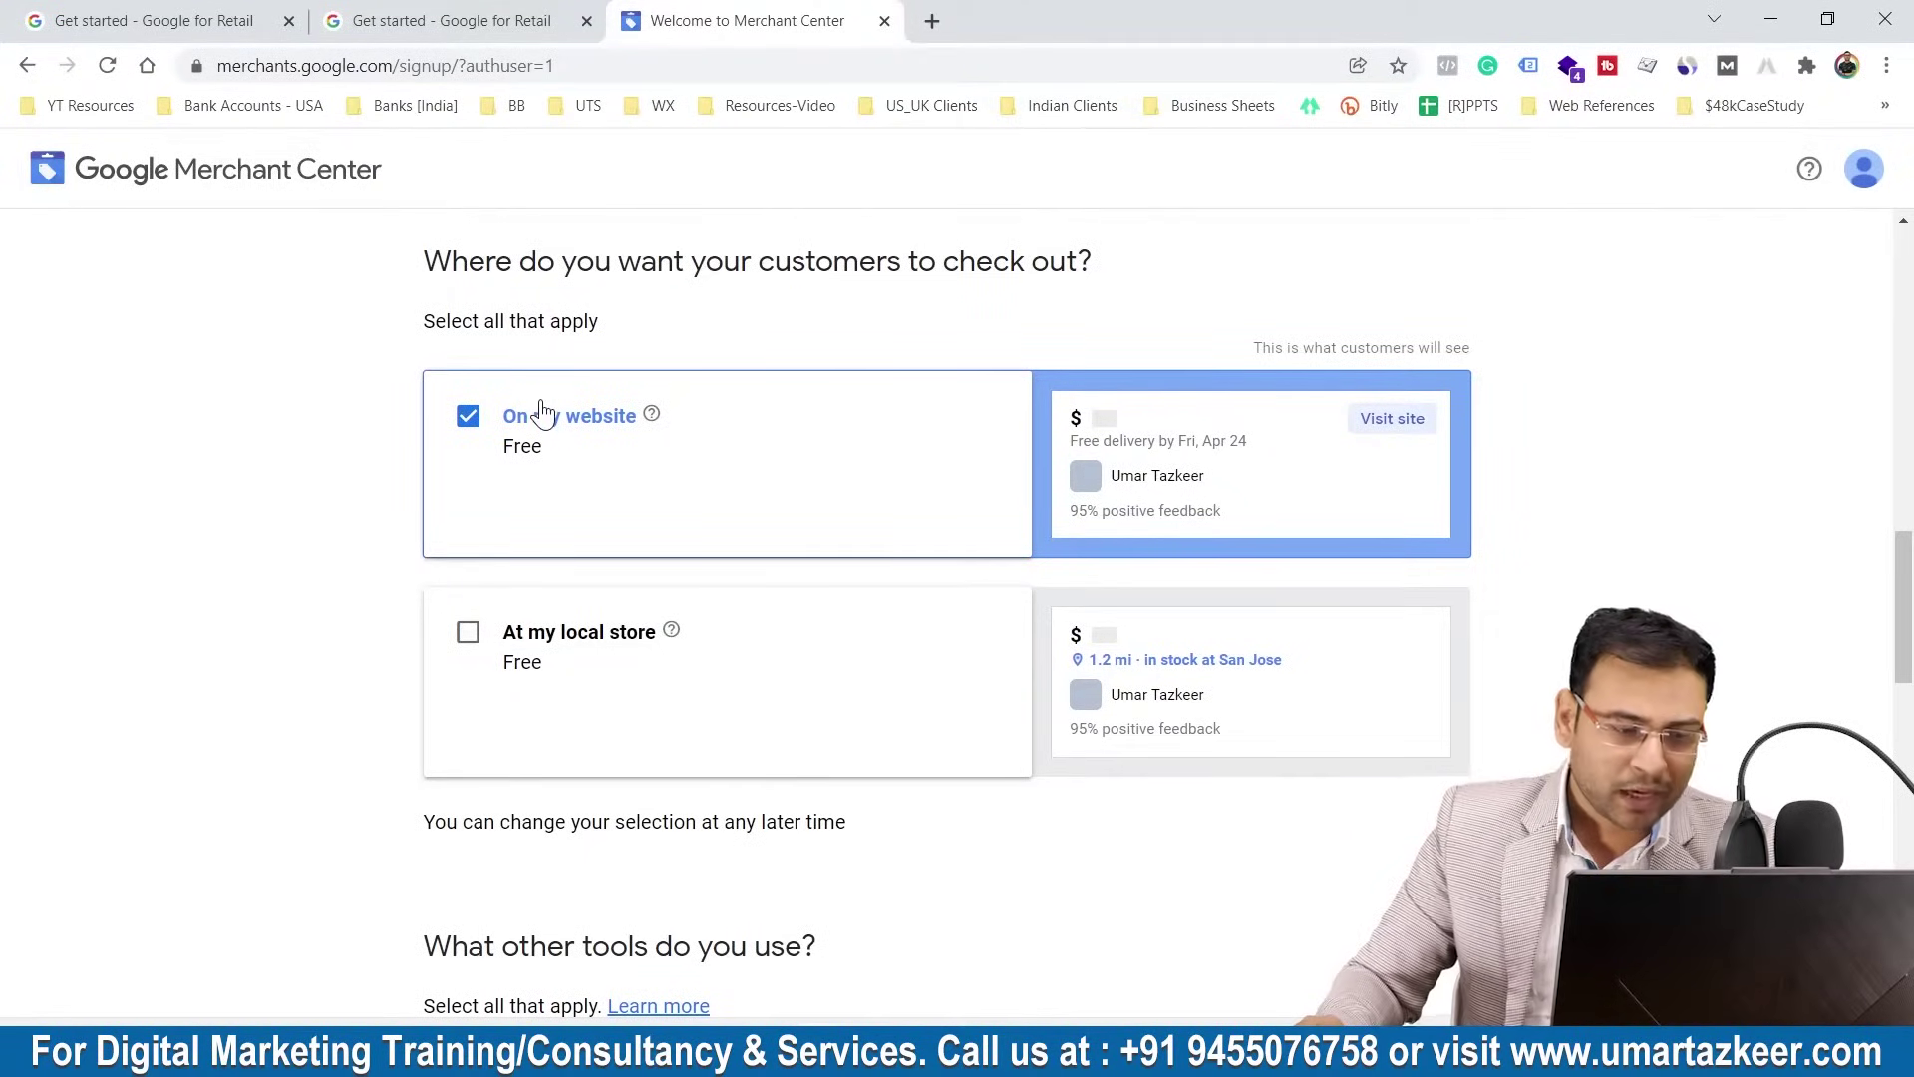
click(530, 638)
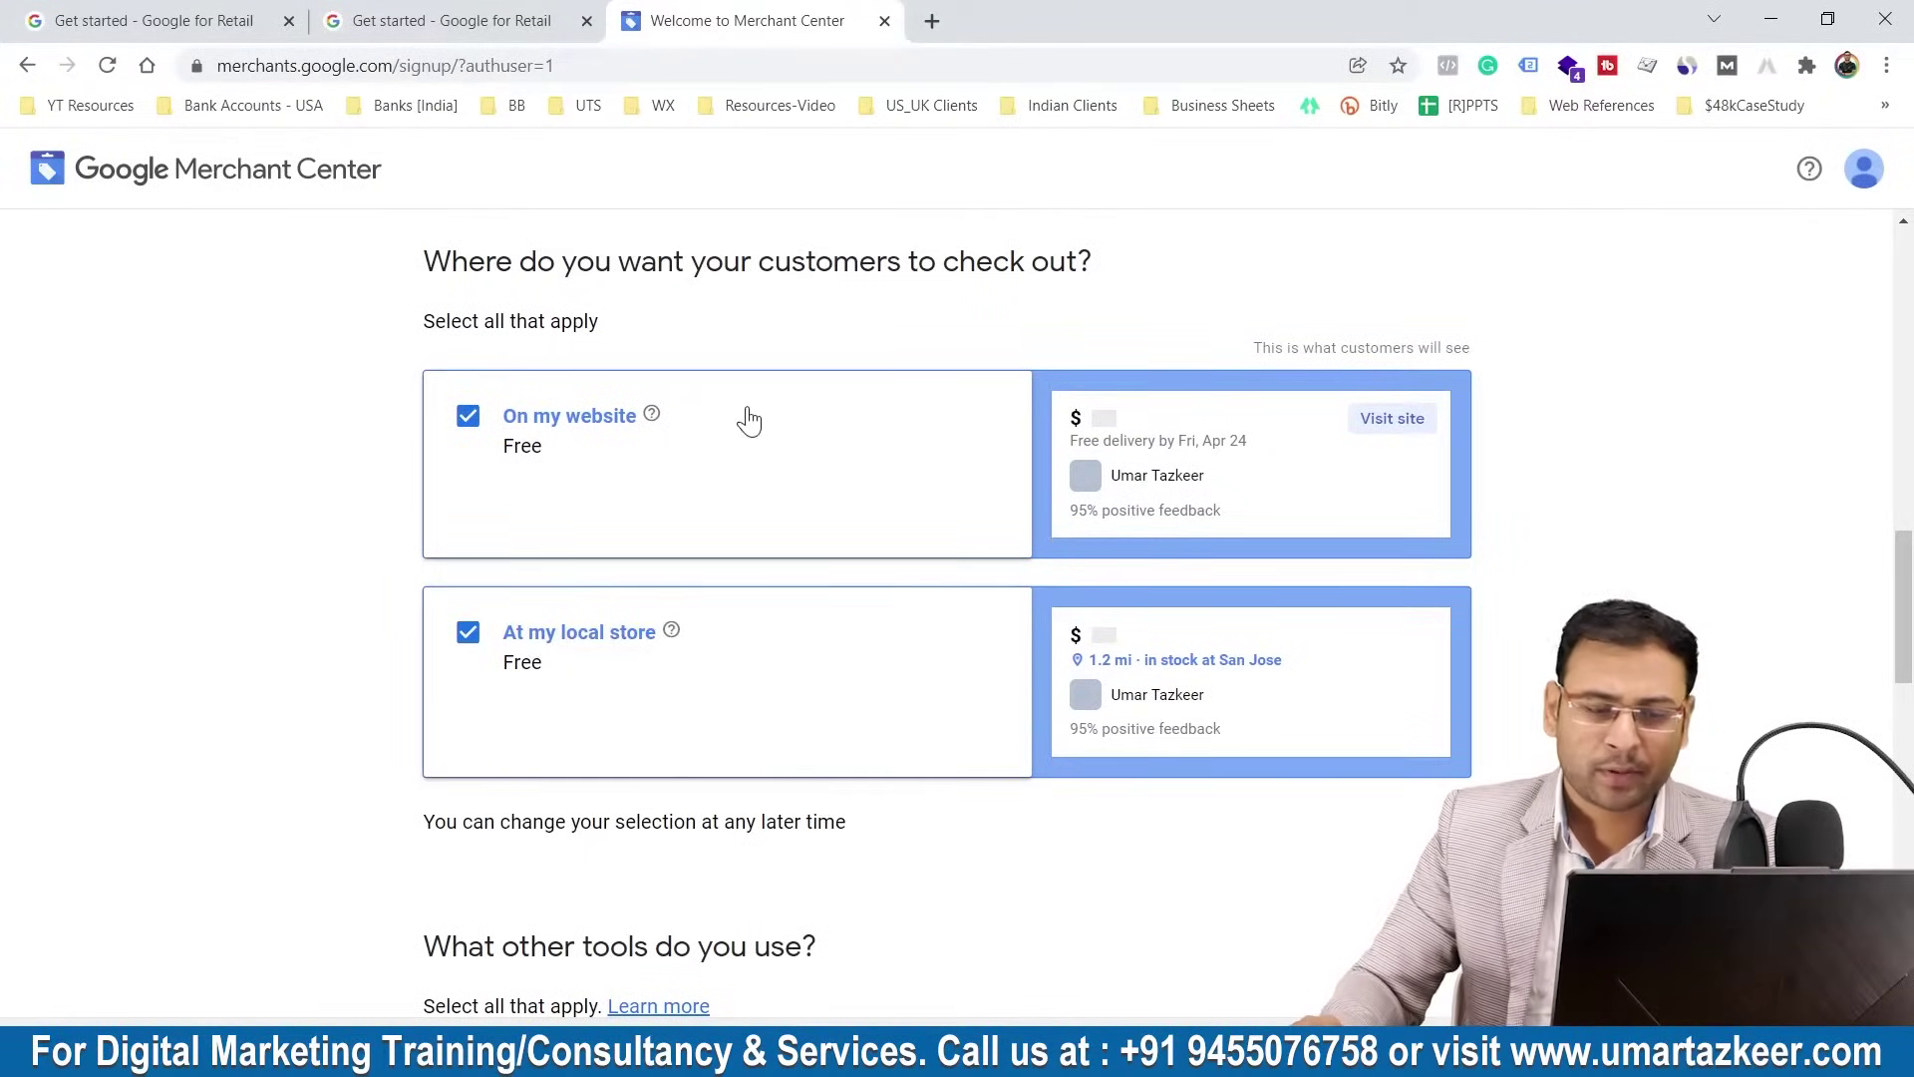
scroll(877, 568, down, 1)
scroll(890, 575, down, 5)
drag(426, 324, 907, 339)
click(915, 337)
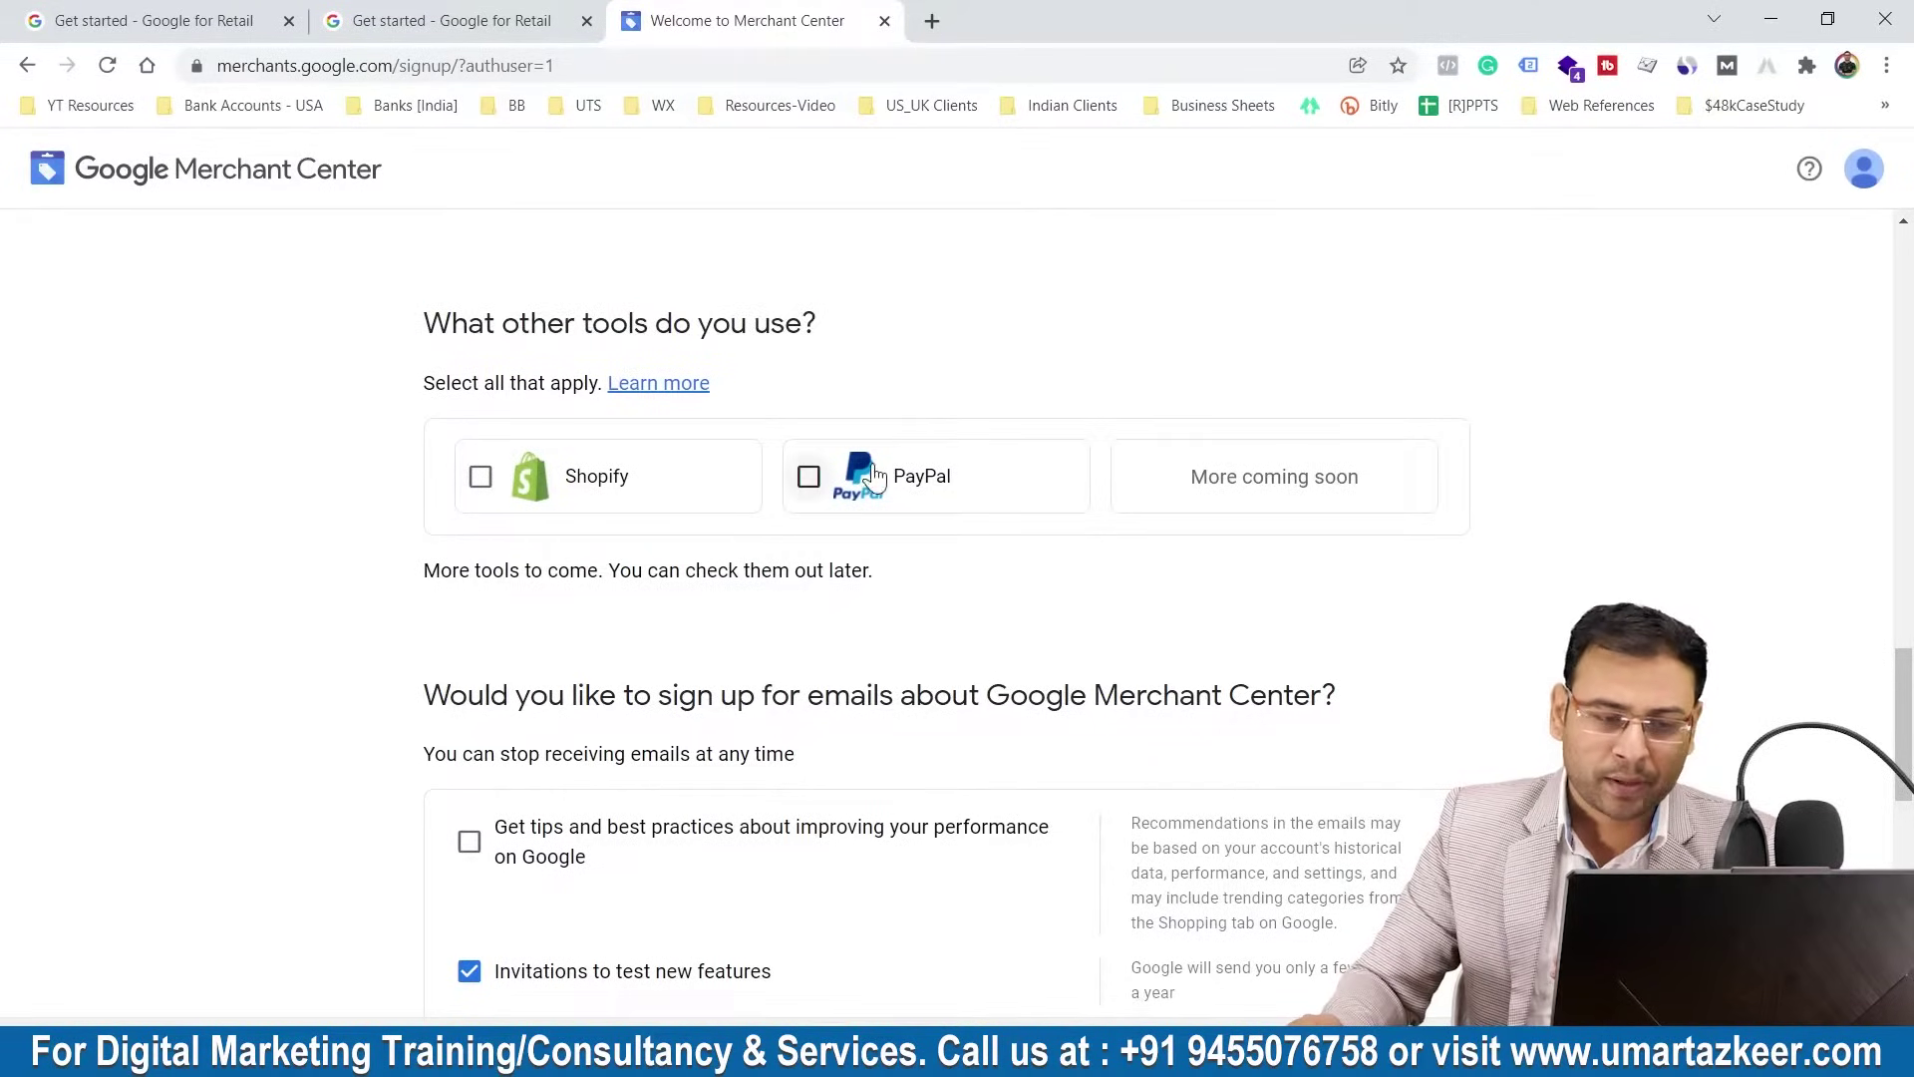
scroll(1027, 477, down, 3)
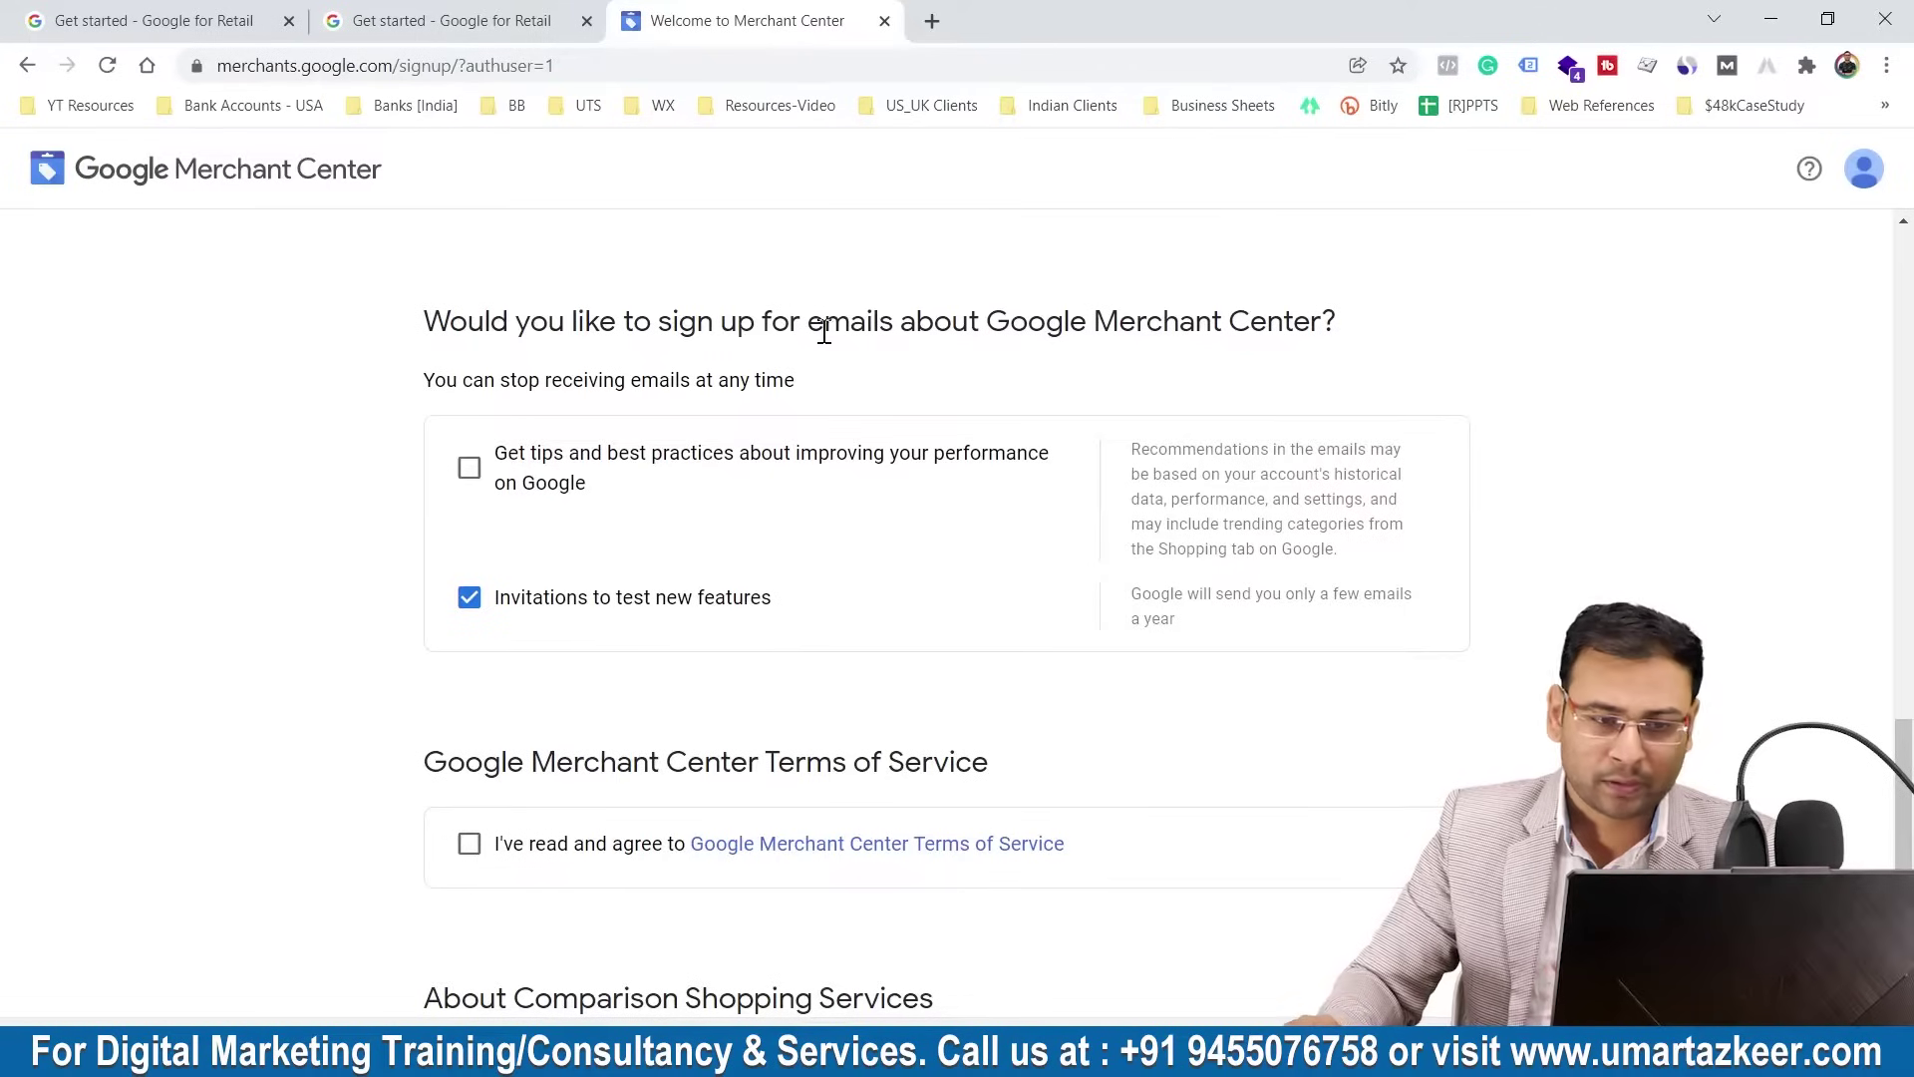
Opt in to tips emails, accept the Terms of Service, and create the account.
click(469, 468)
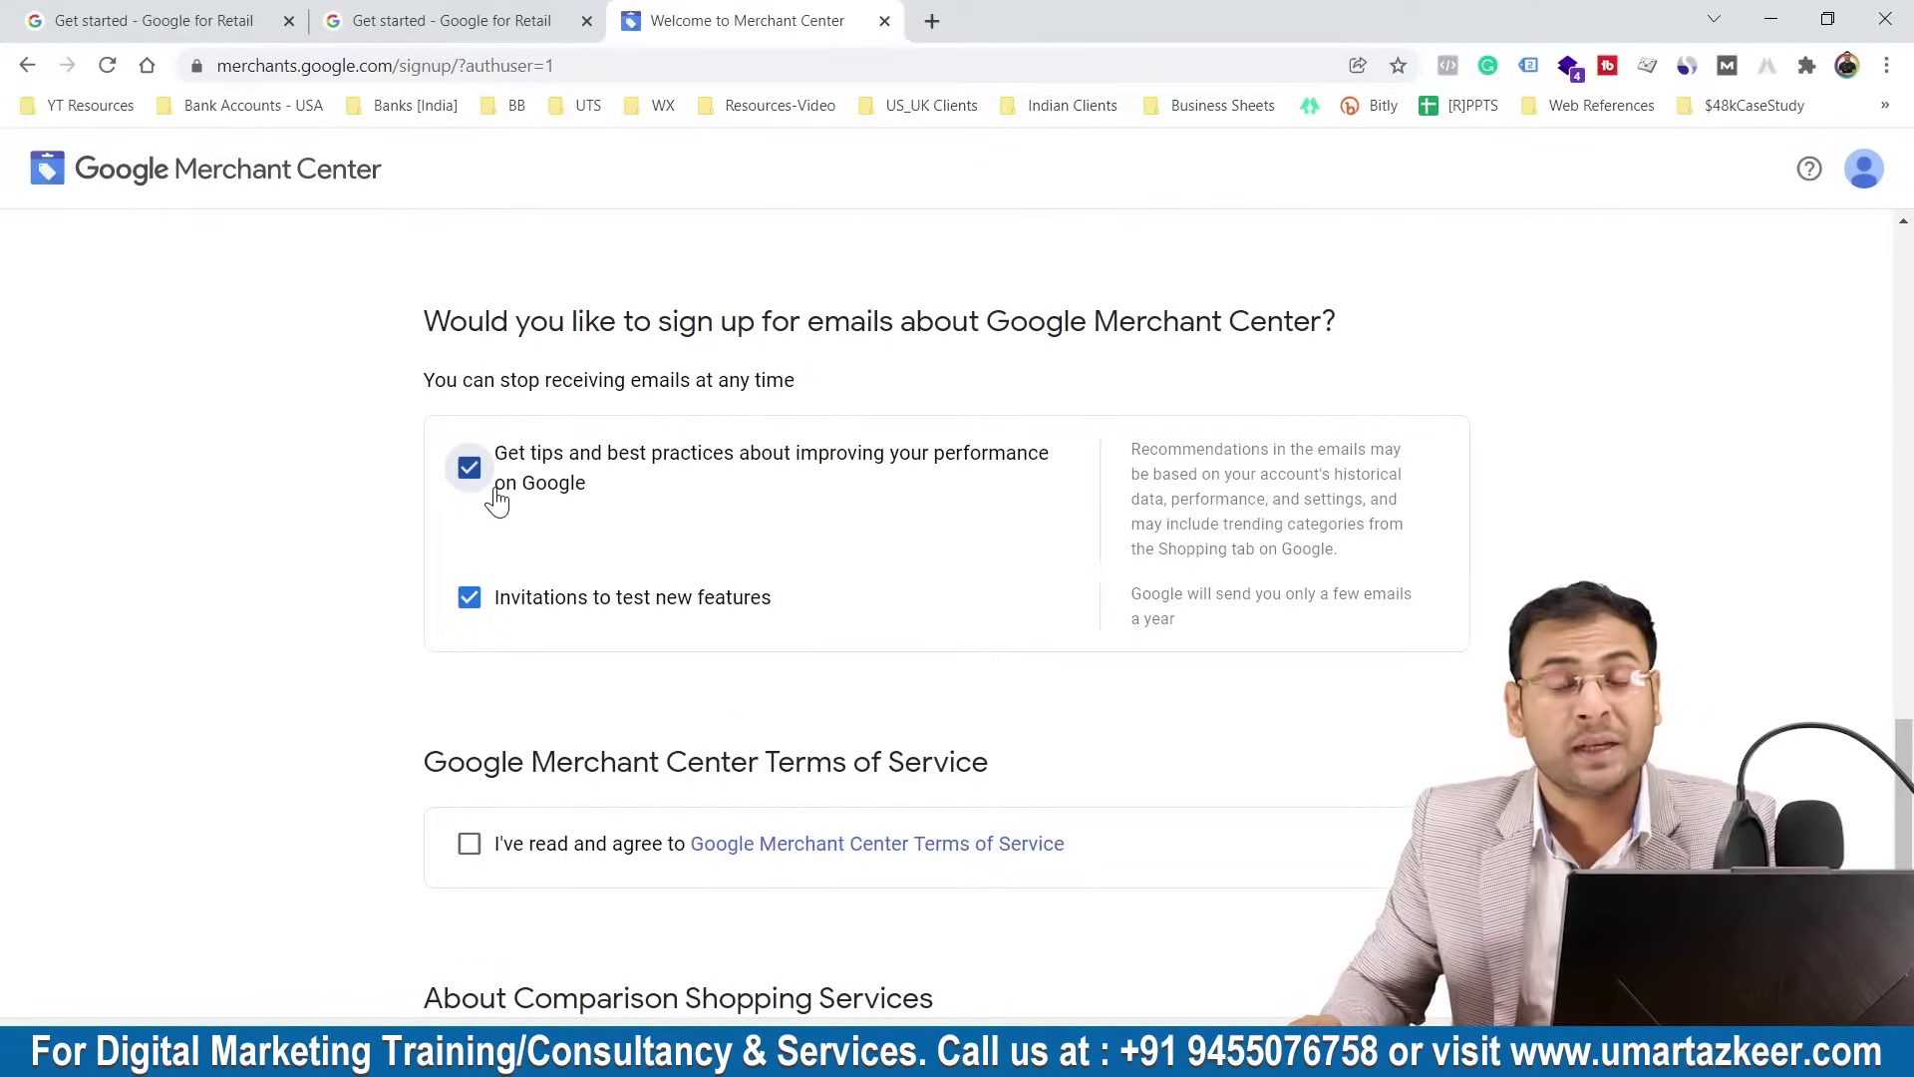
scroll(876, 508, down, 5)
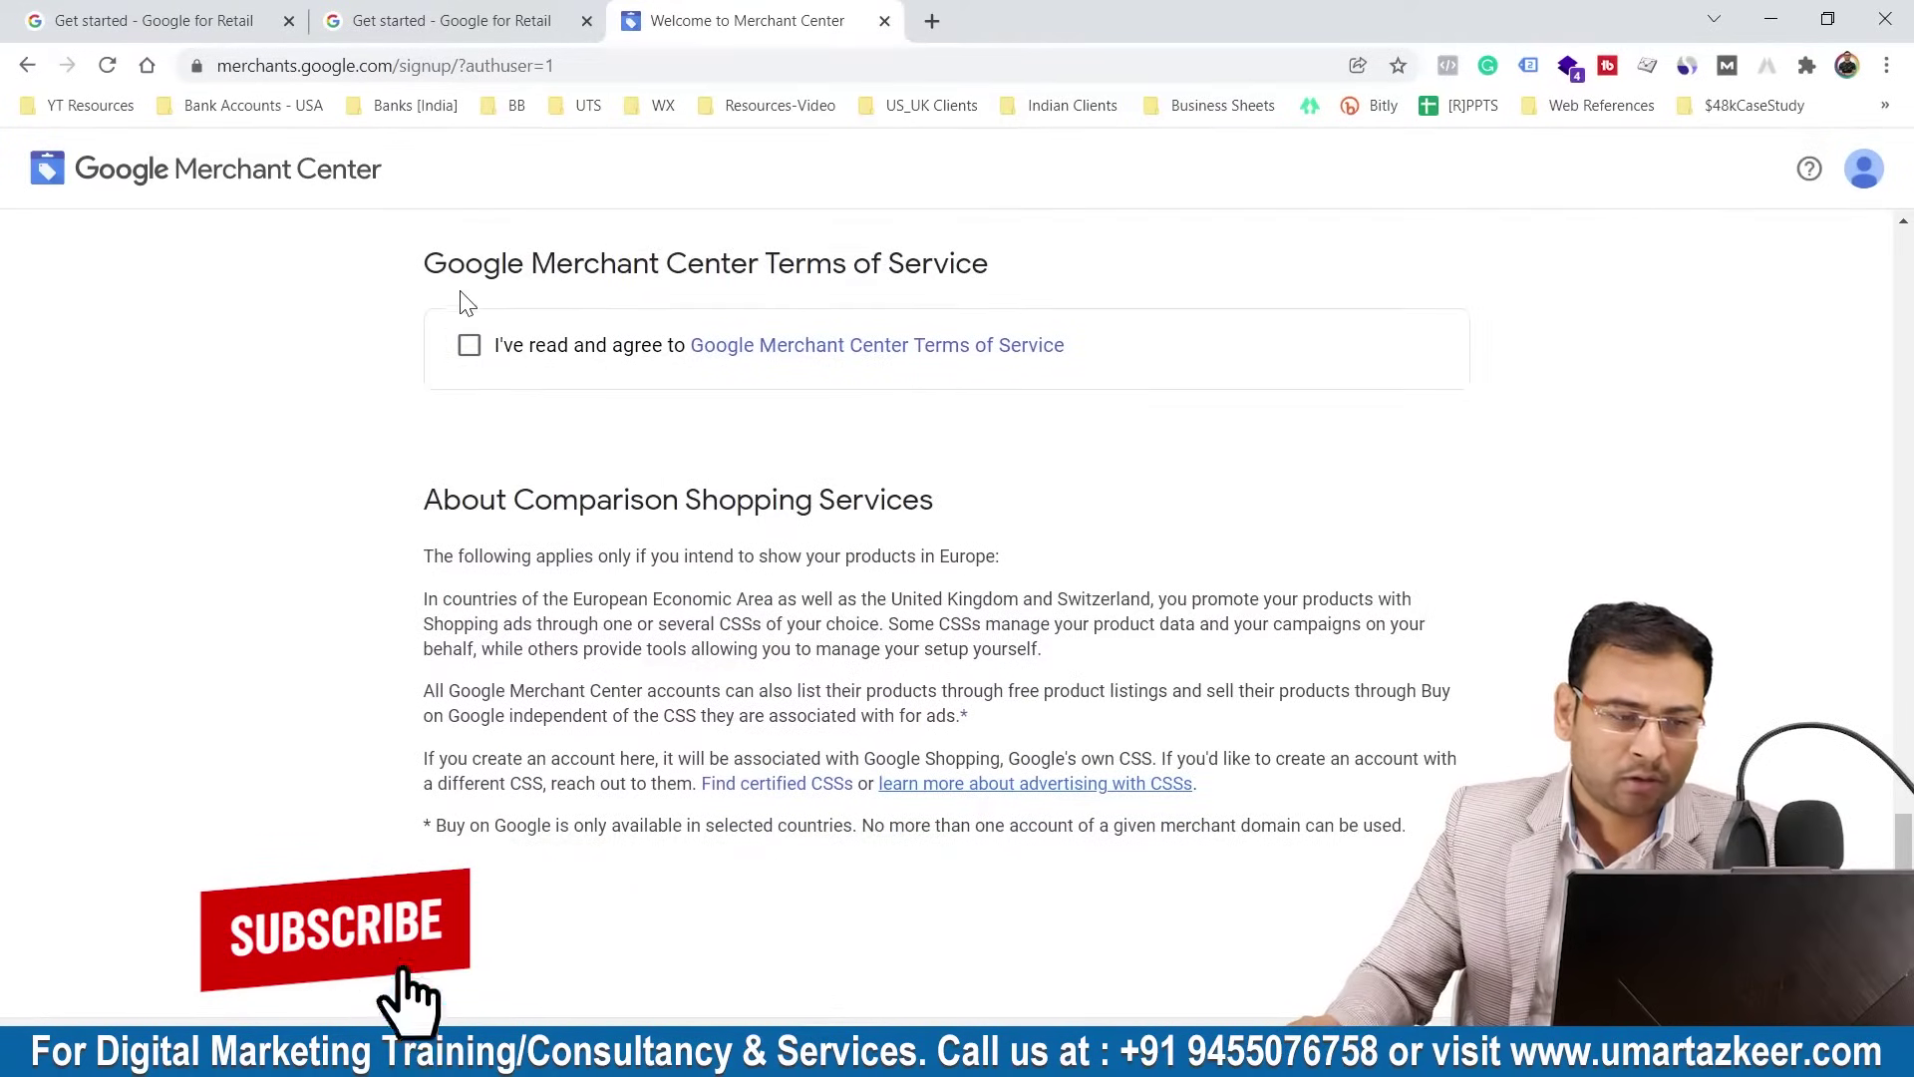
click(469, 345)
scroll(838, 489, down, 1)
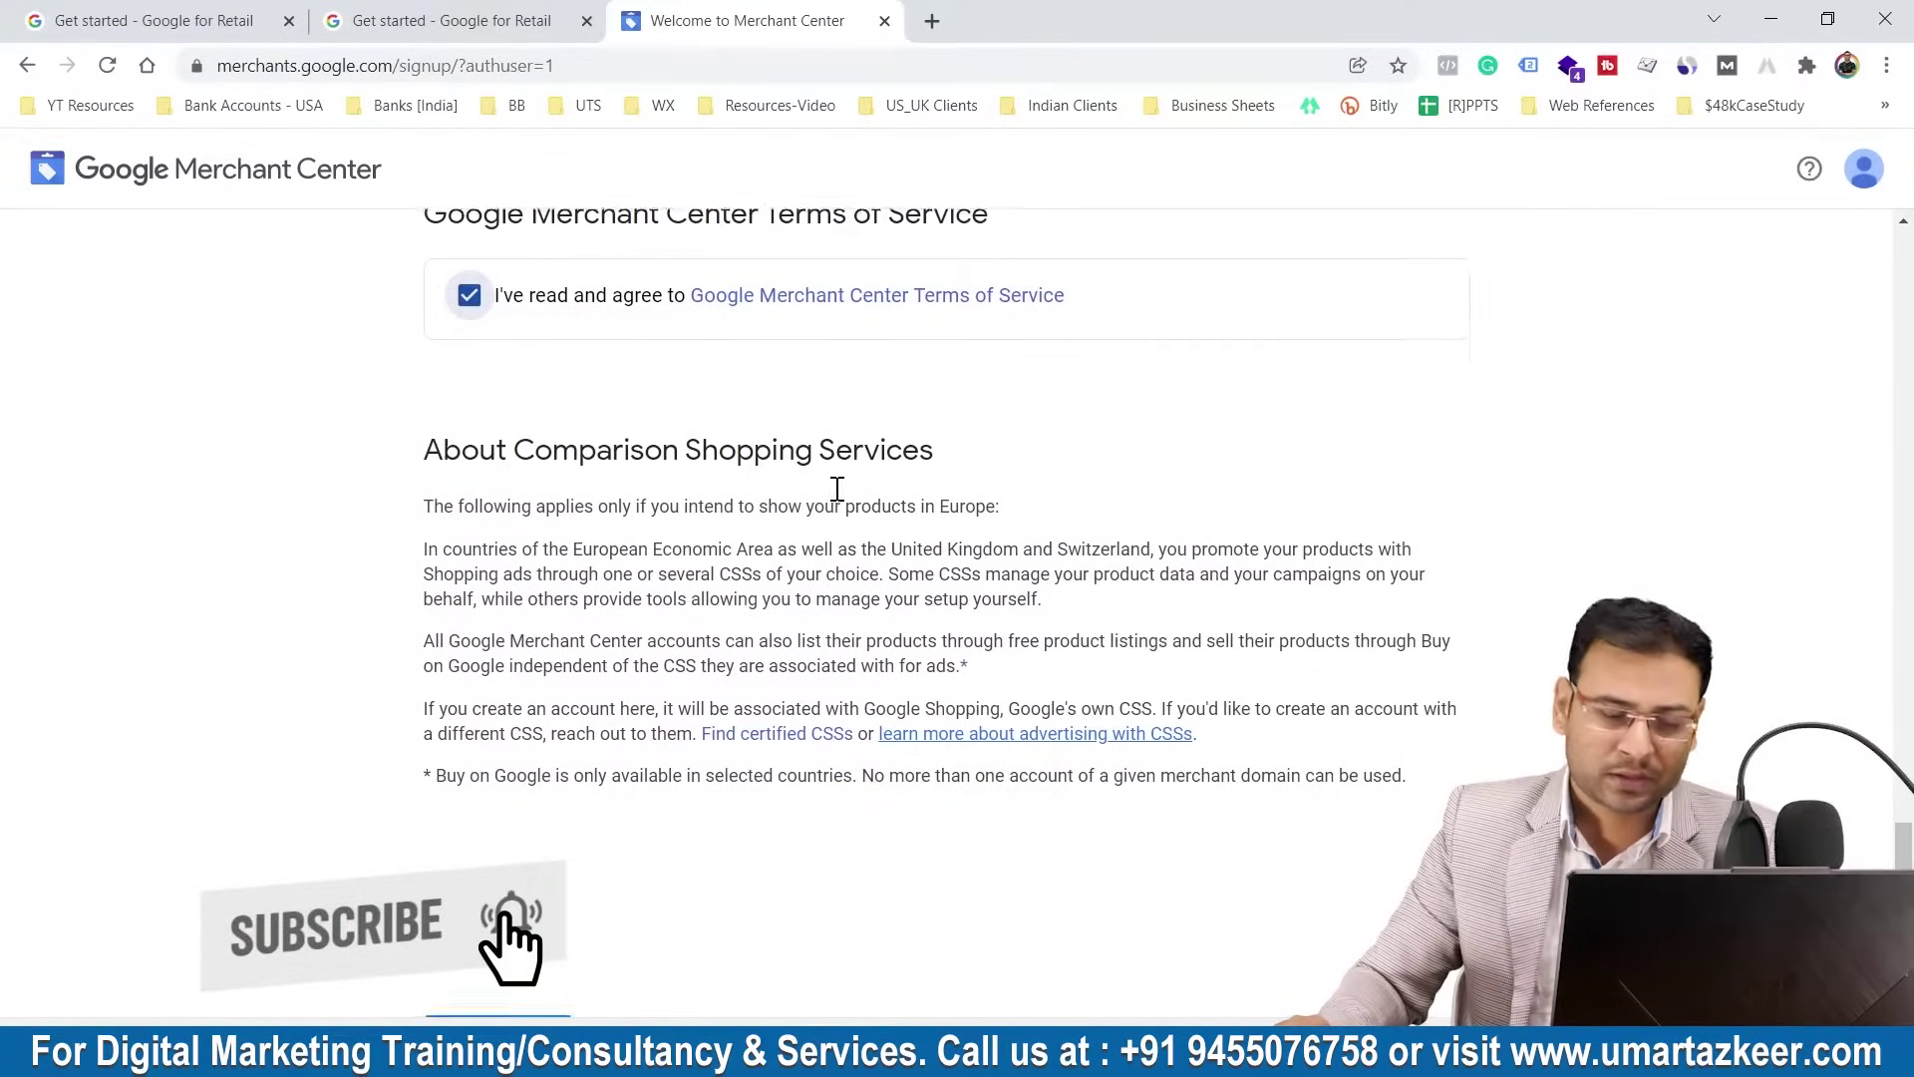
scroll(837, 489, down, 2)
click(503, 925)
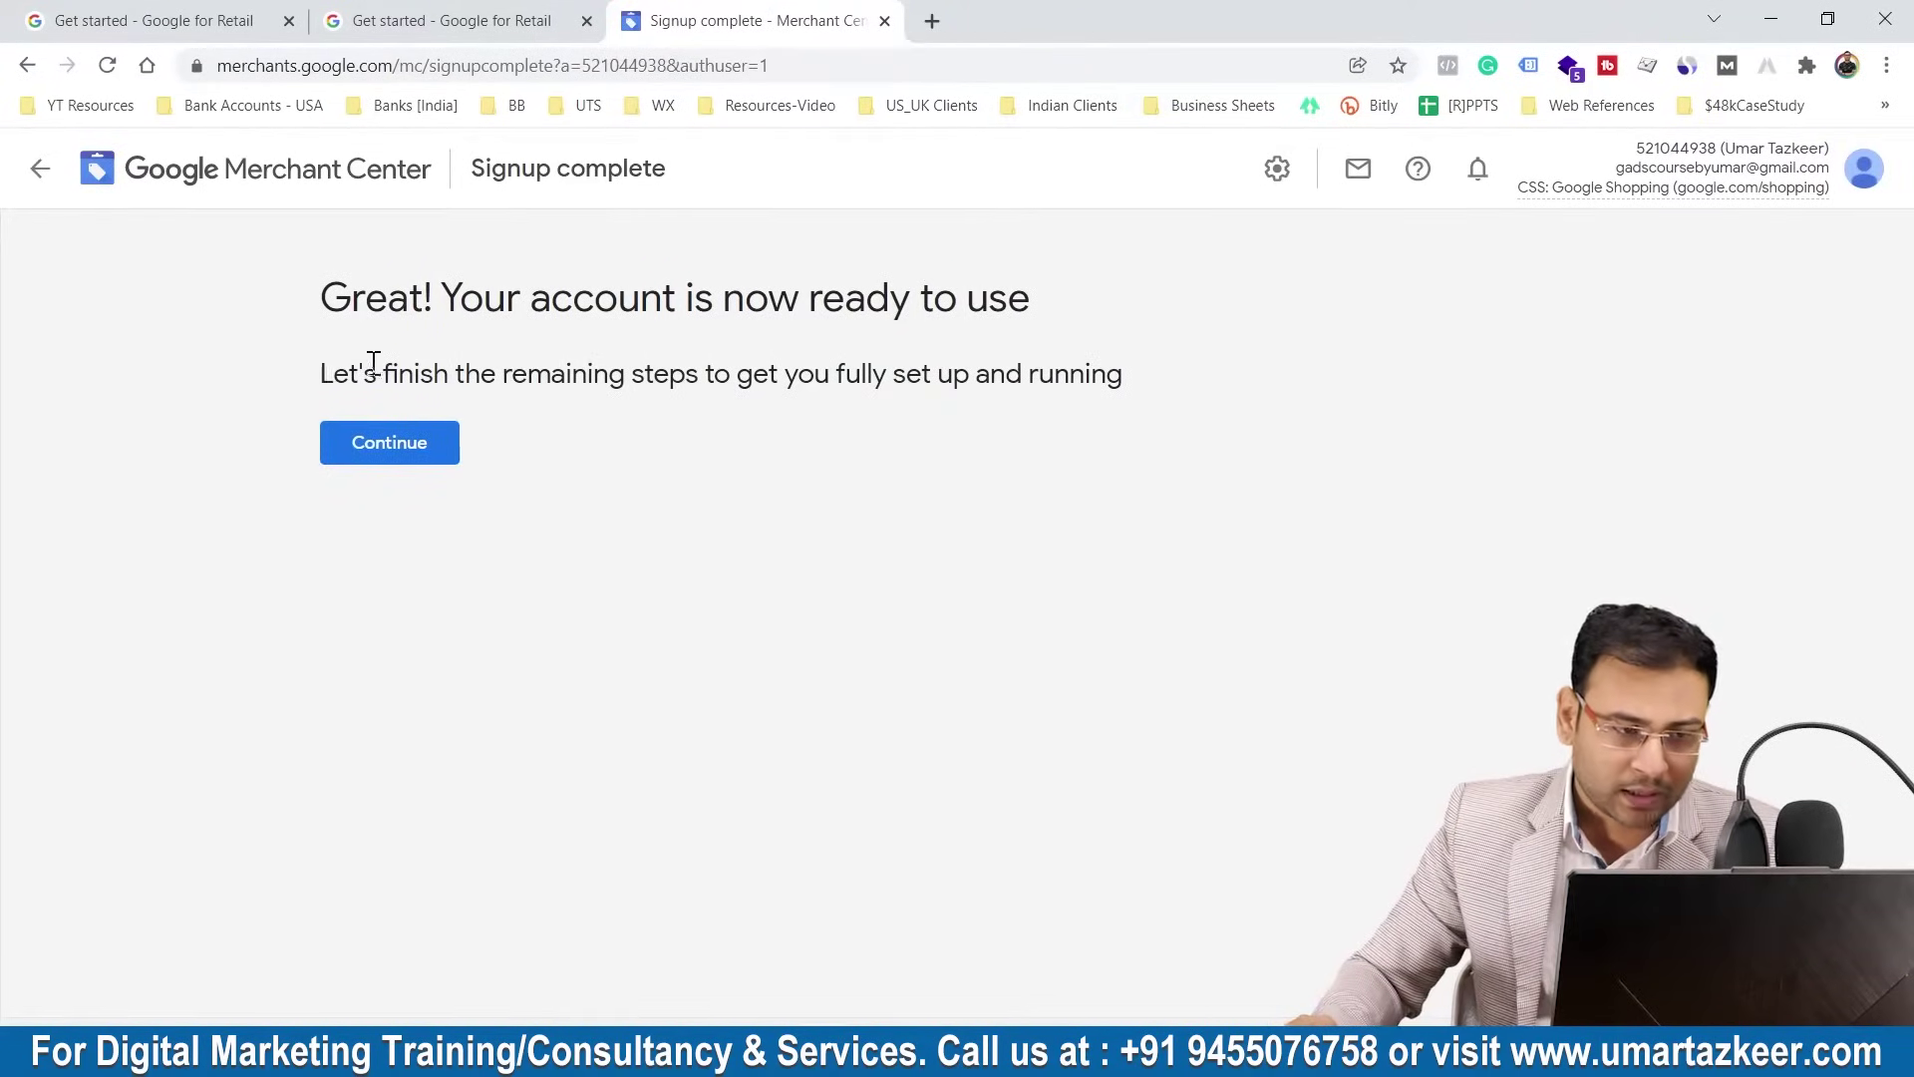
Continue past Signup complete to the account overview, then go to the Products page.
click(391, 443)
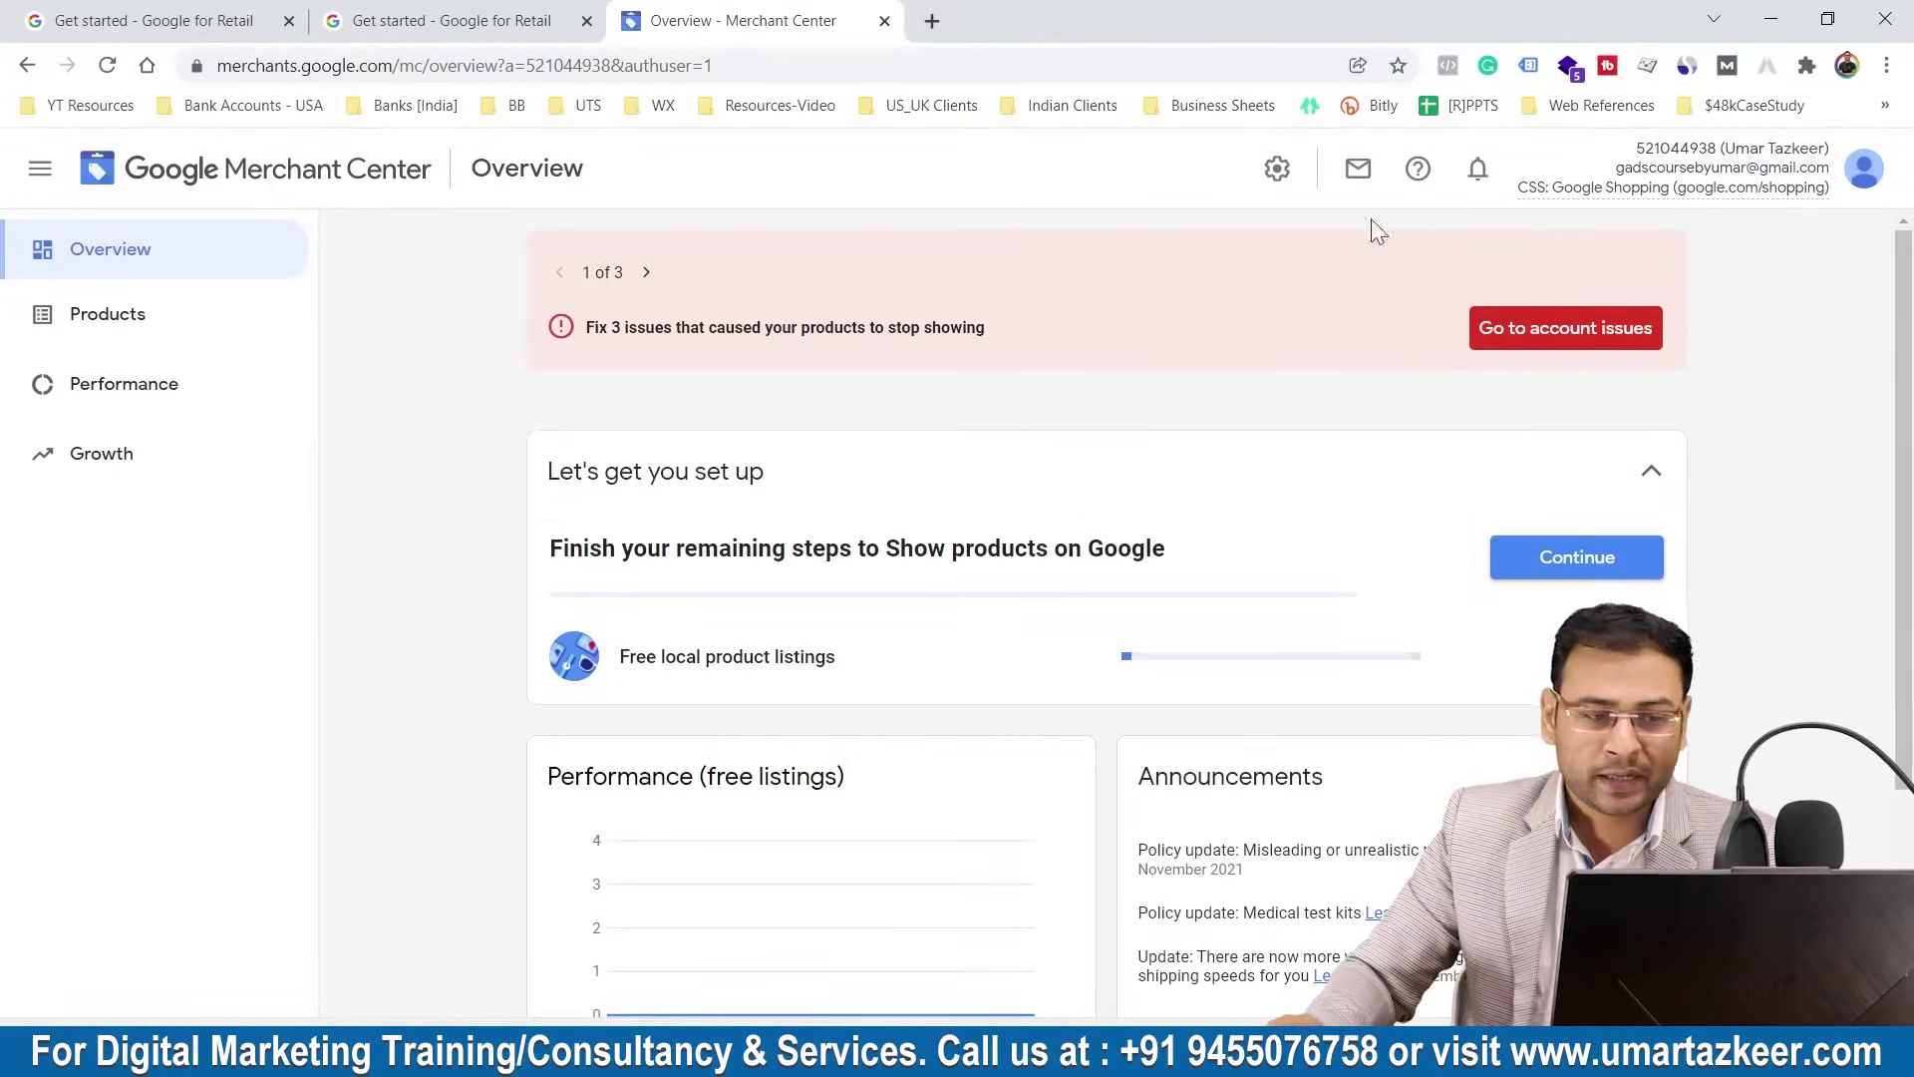
drag(586, 327, 695, 317)
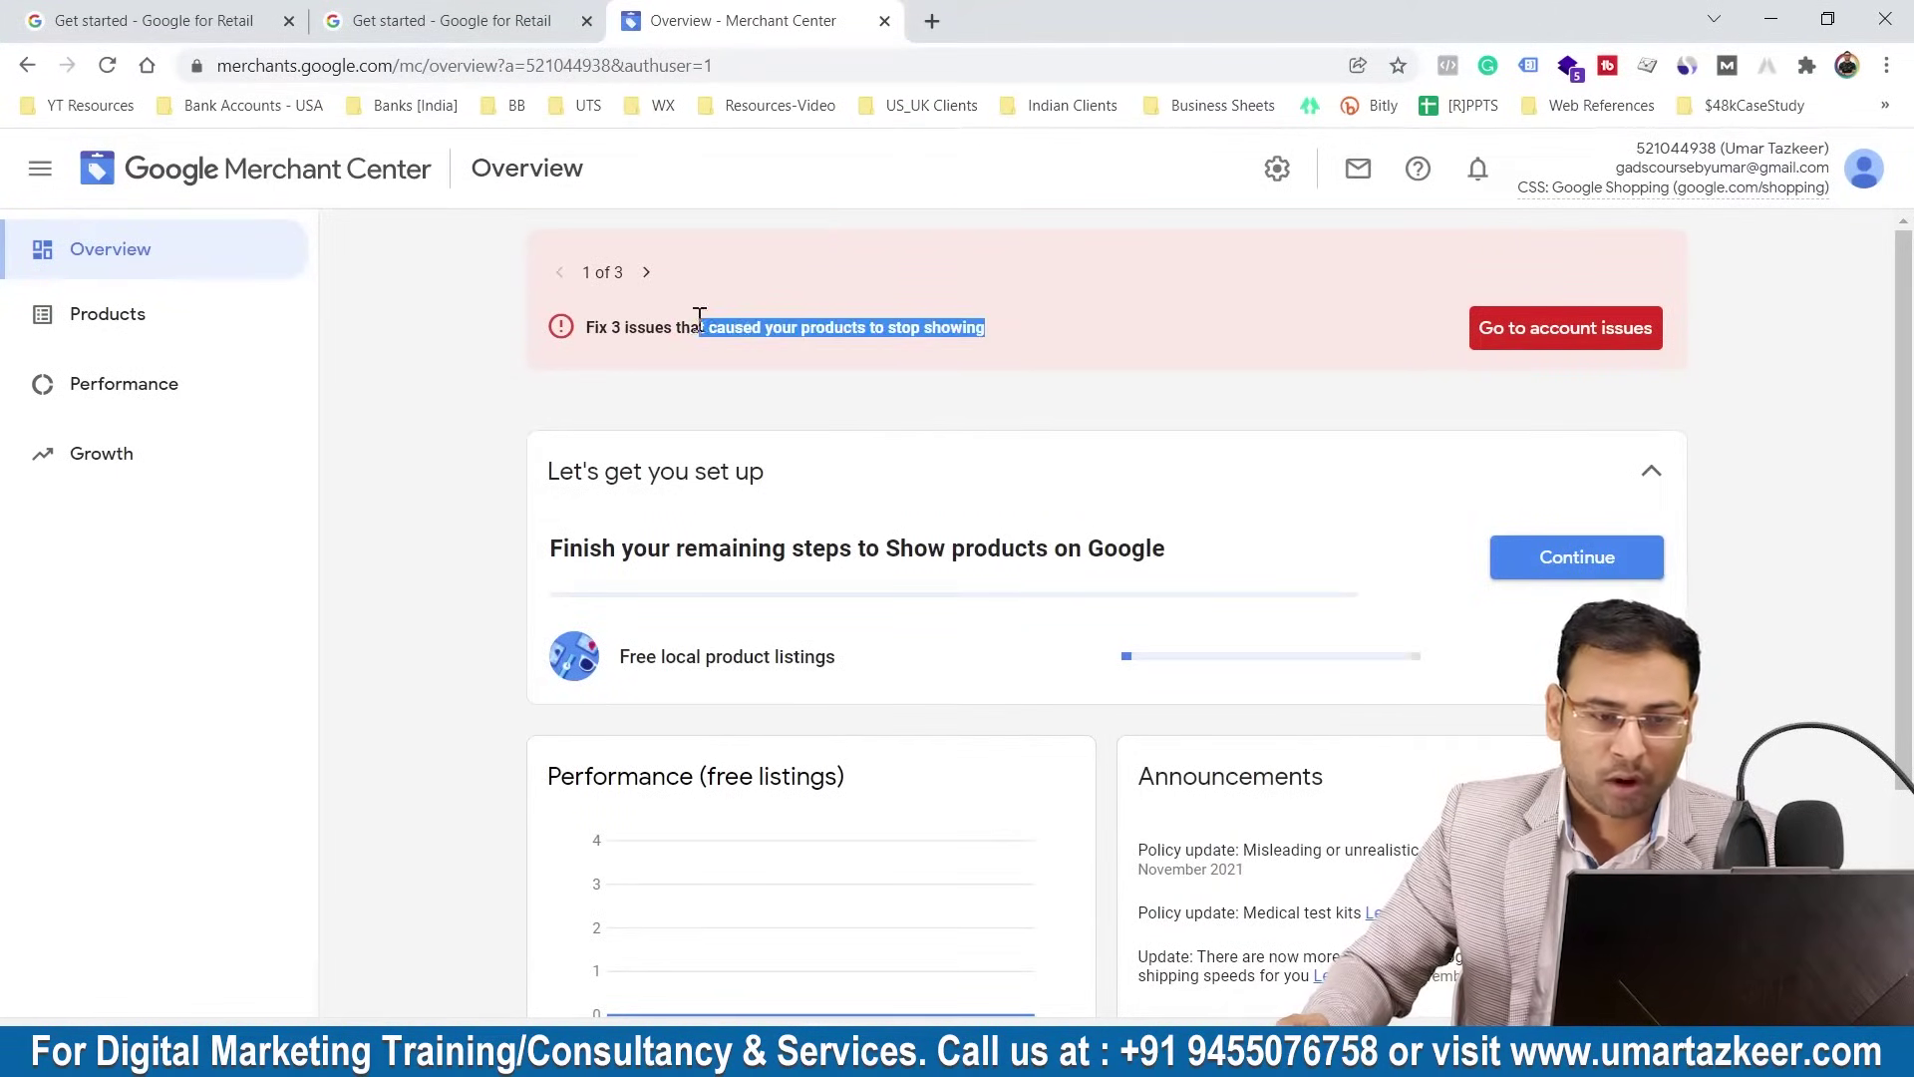
click(1530, 285)
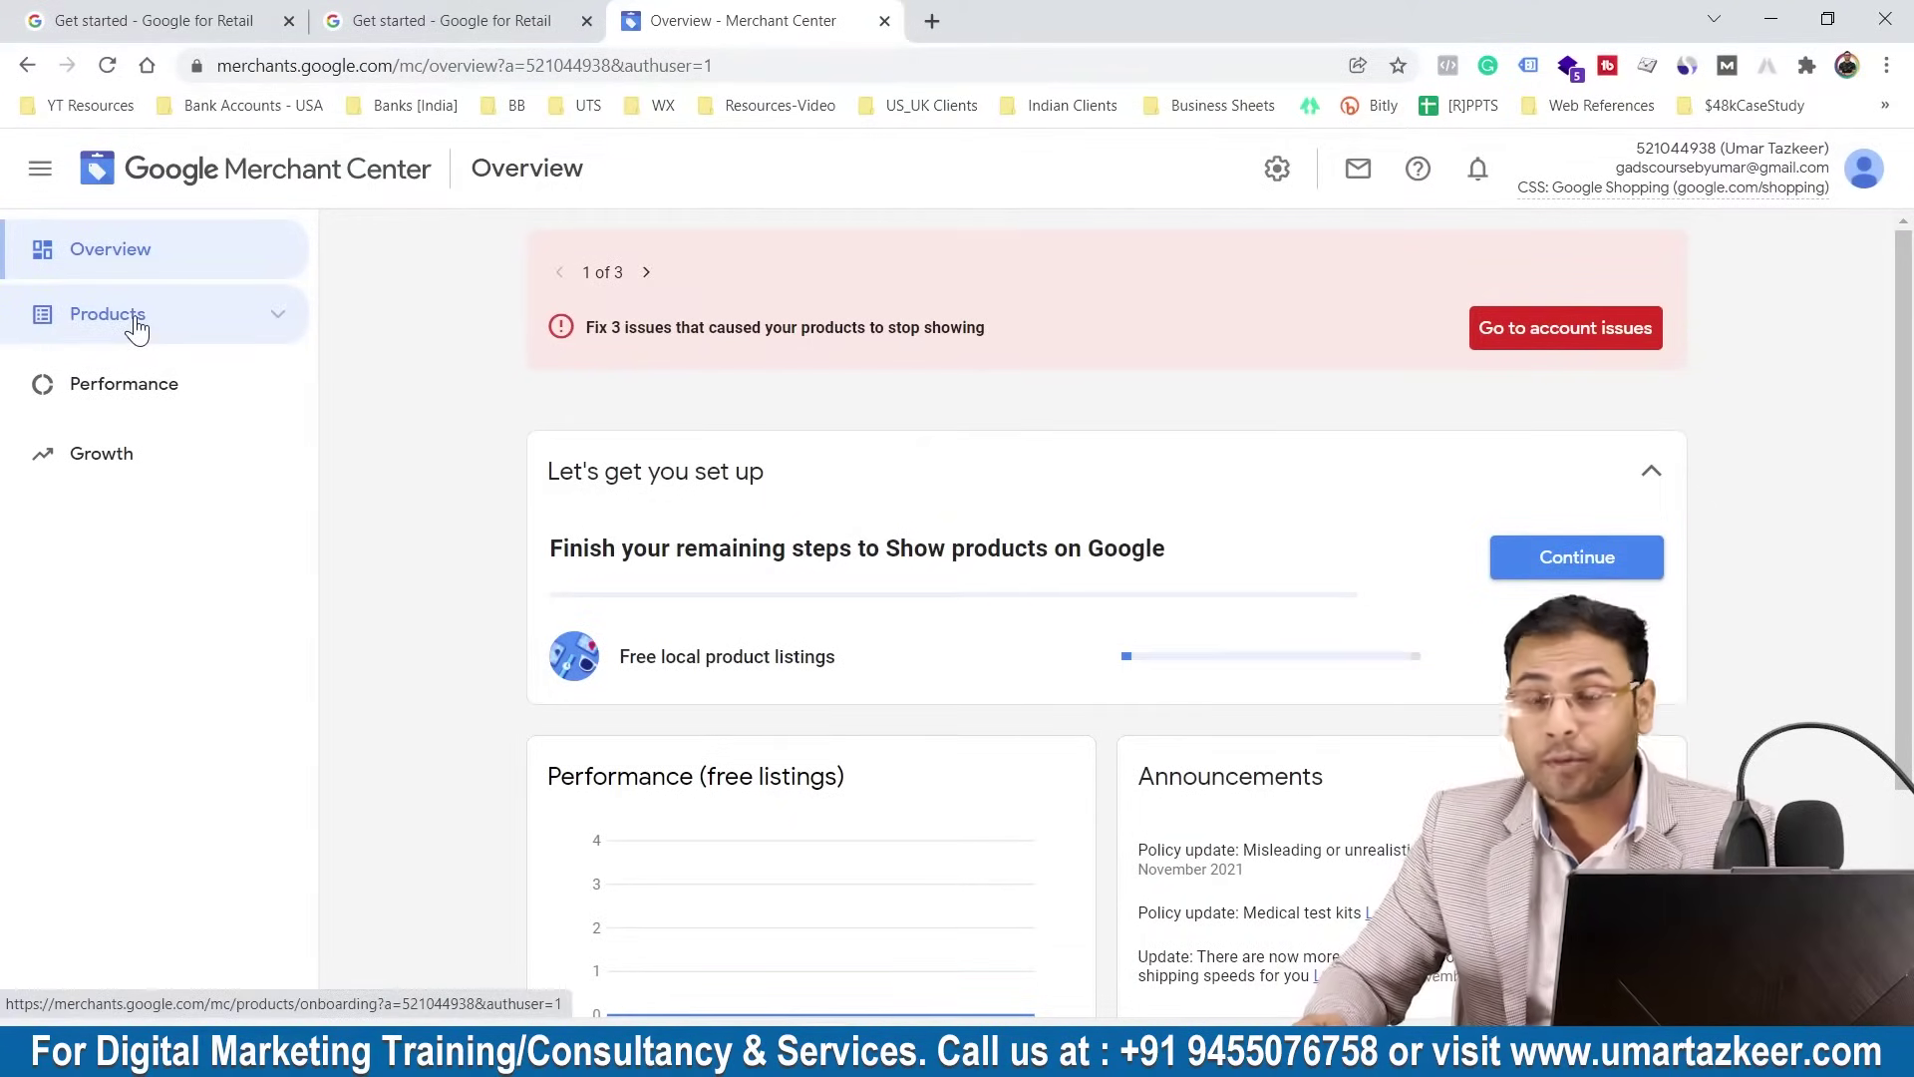
click(136, 328)
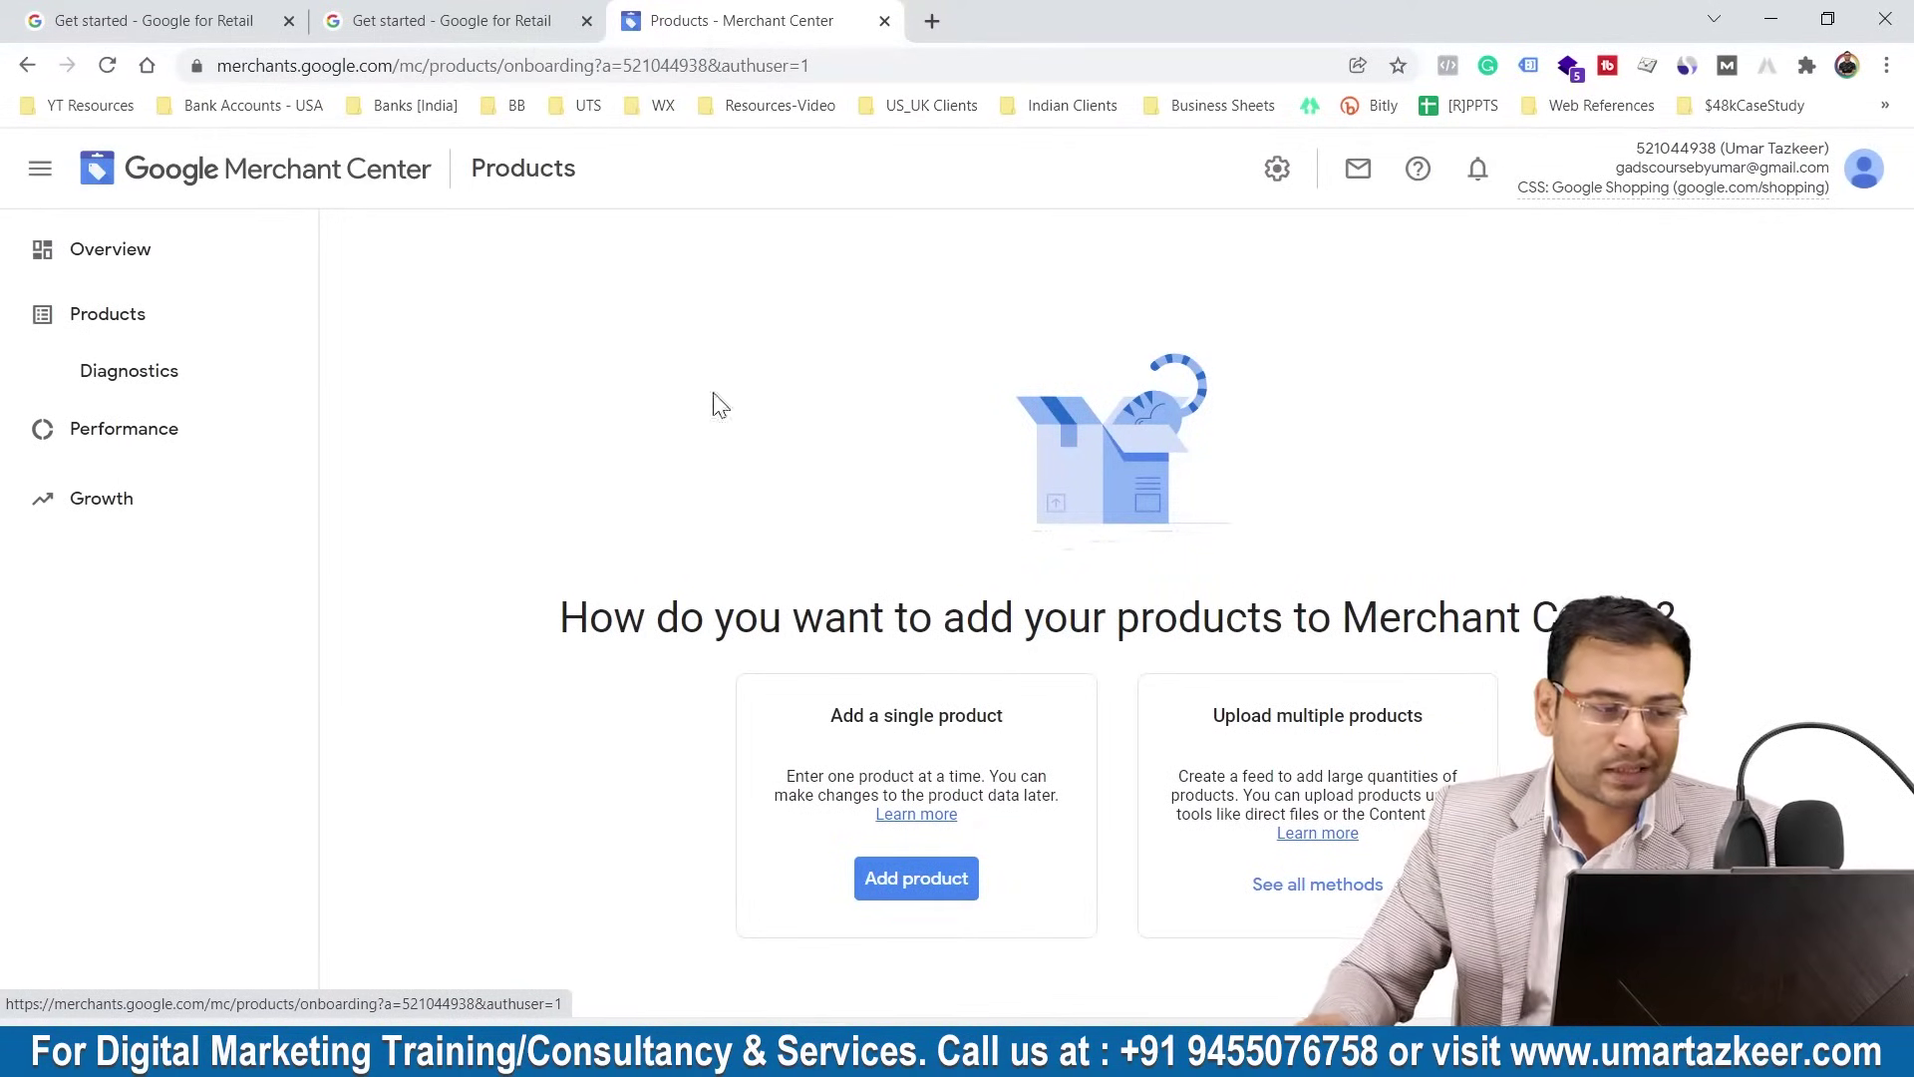
View the free listings Performance dashboard showing 0 impressions and clicks, then return to Overview.
click(147, 430)
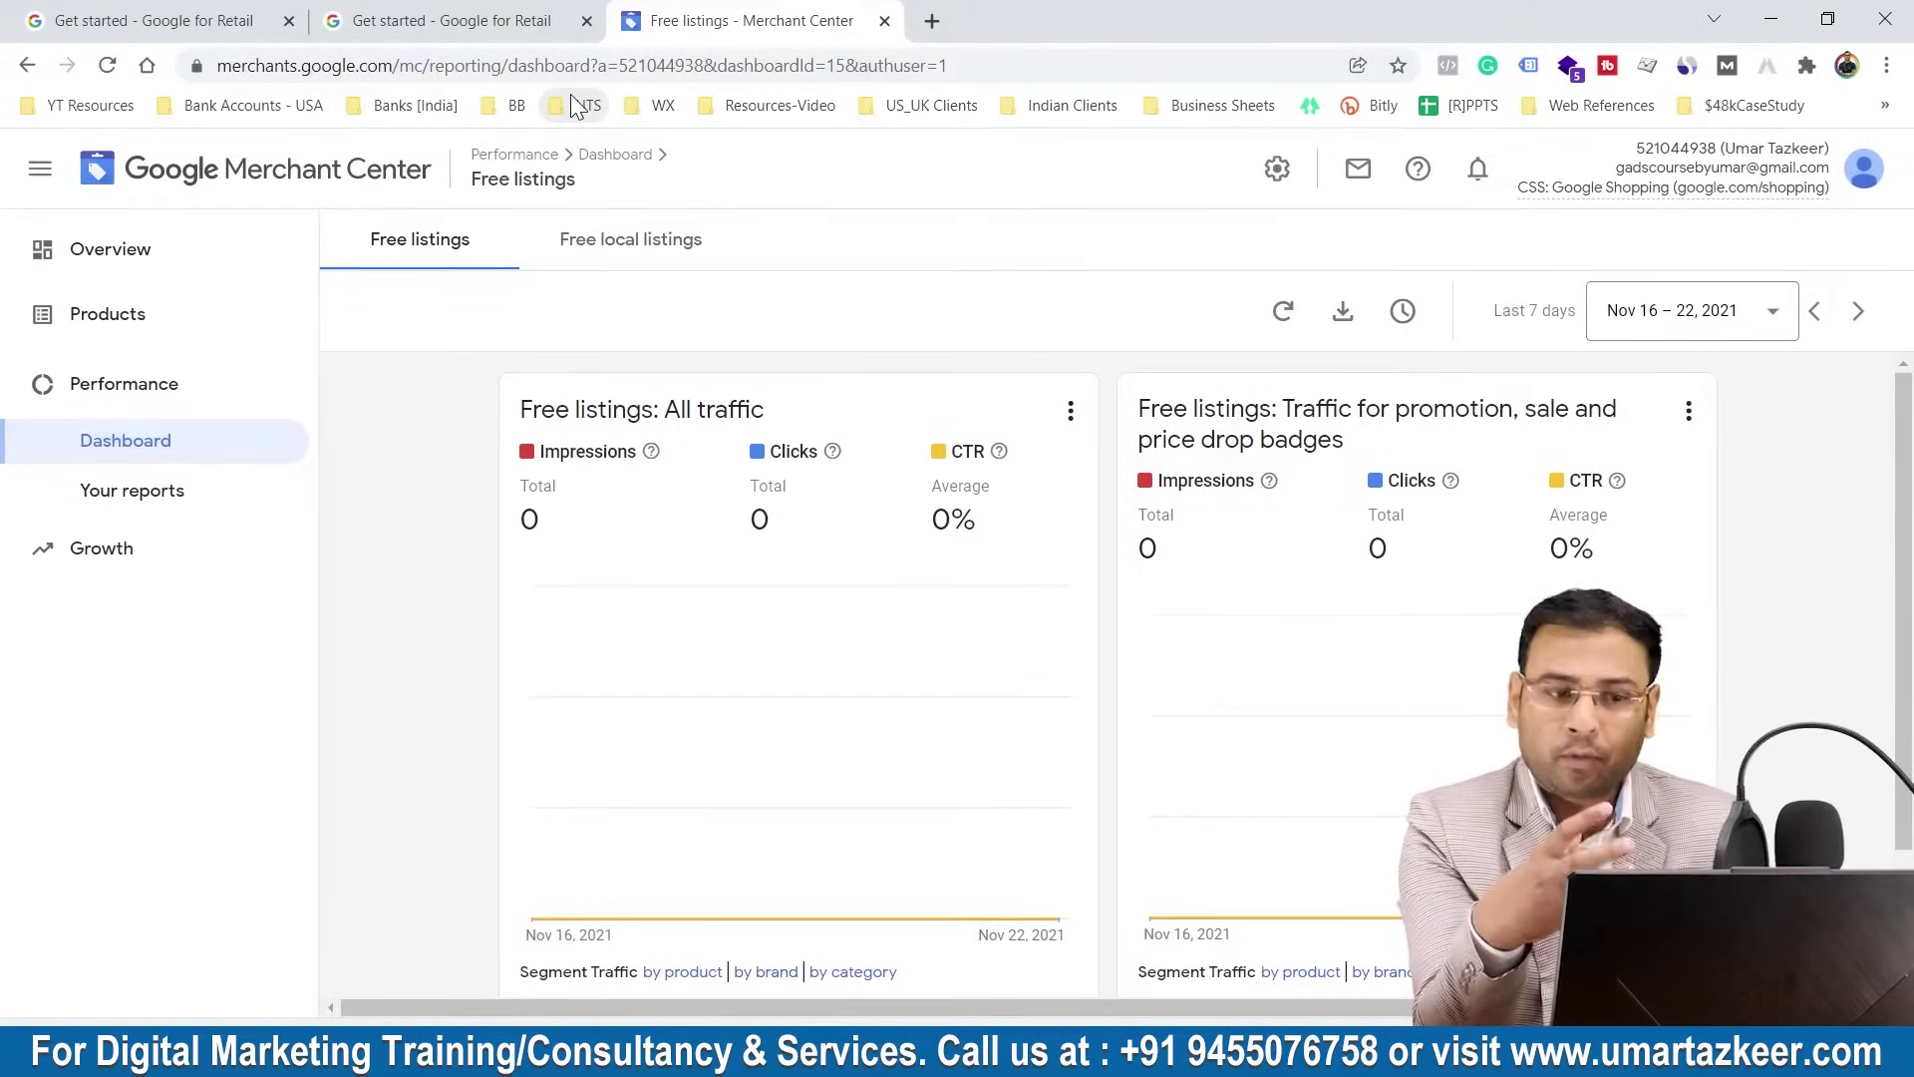
click(106, 256)
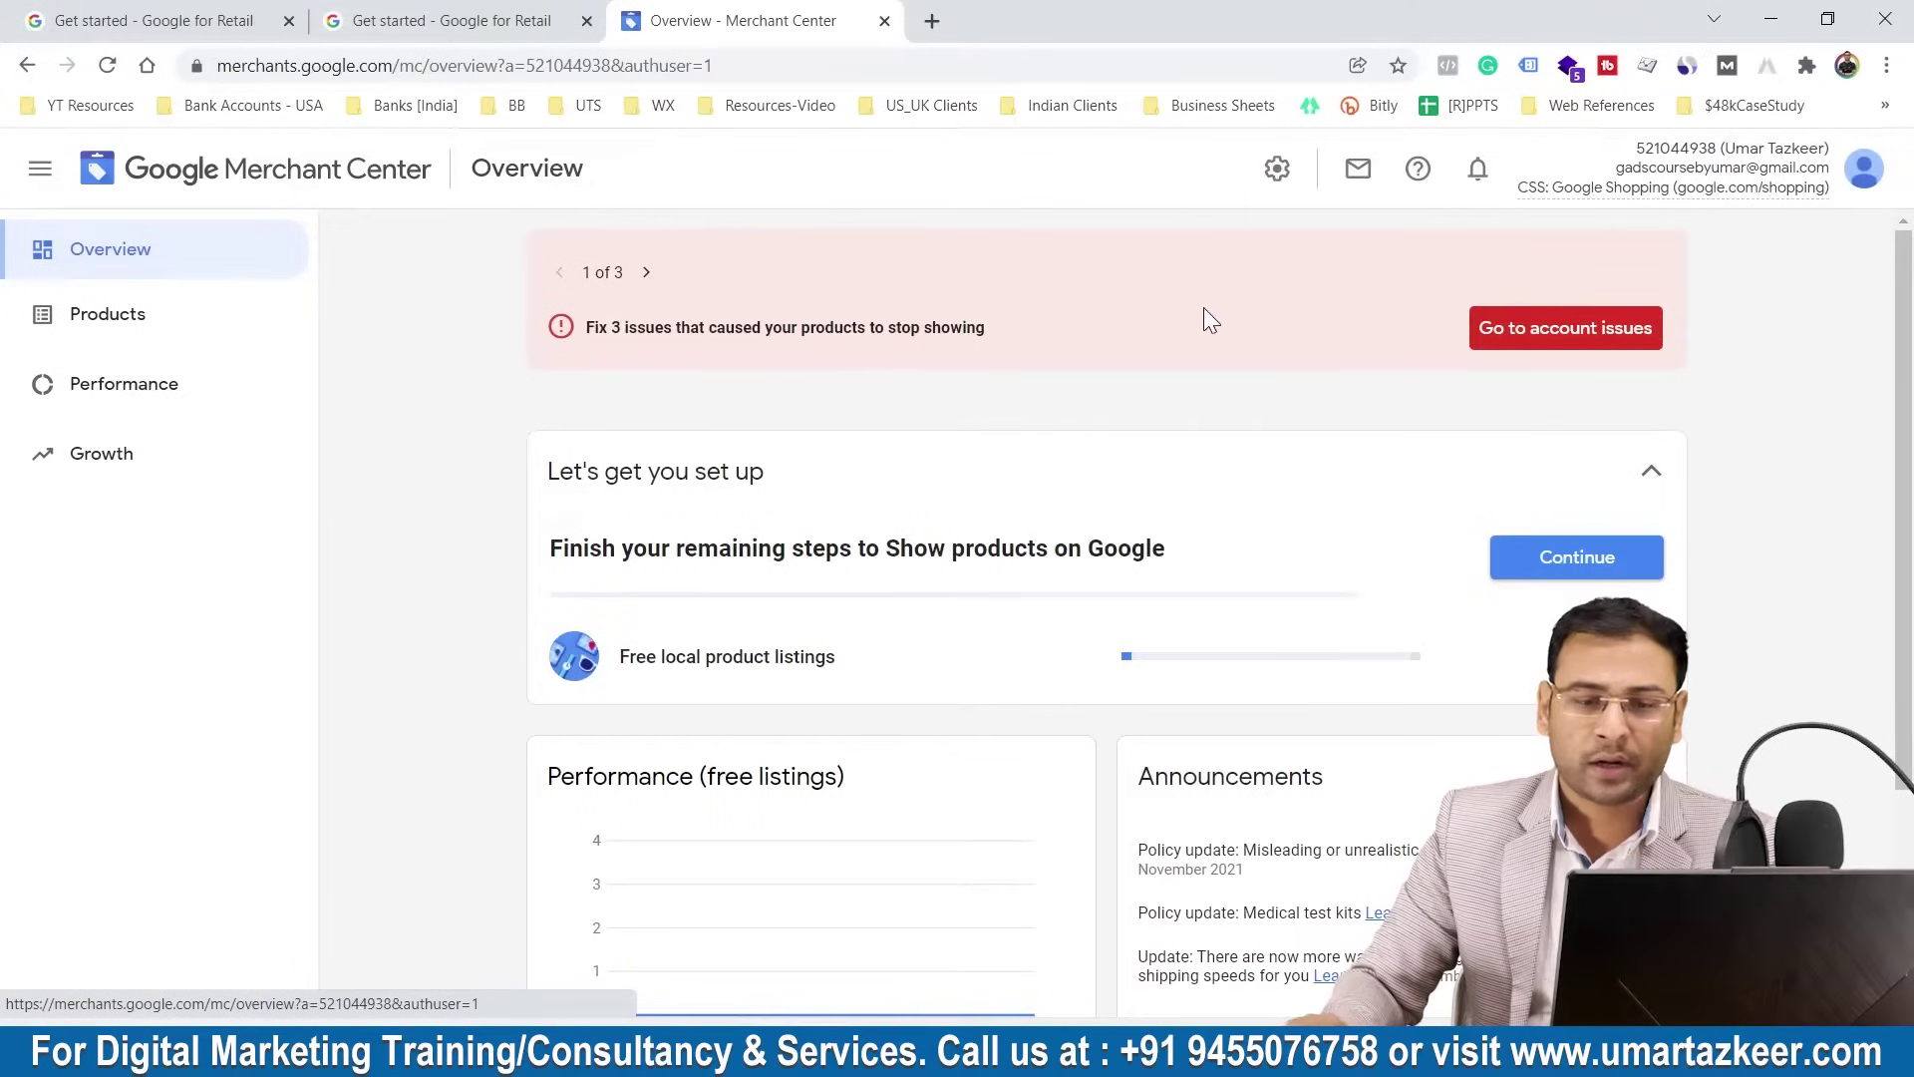
Review the website, business address/phone and phone verification issues in Diagnostics, then start claiming the website.
click(1504, 331)
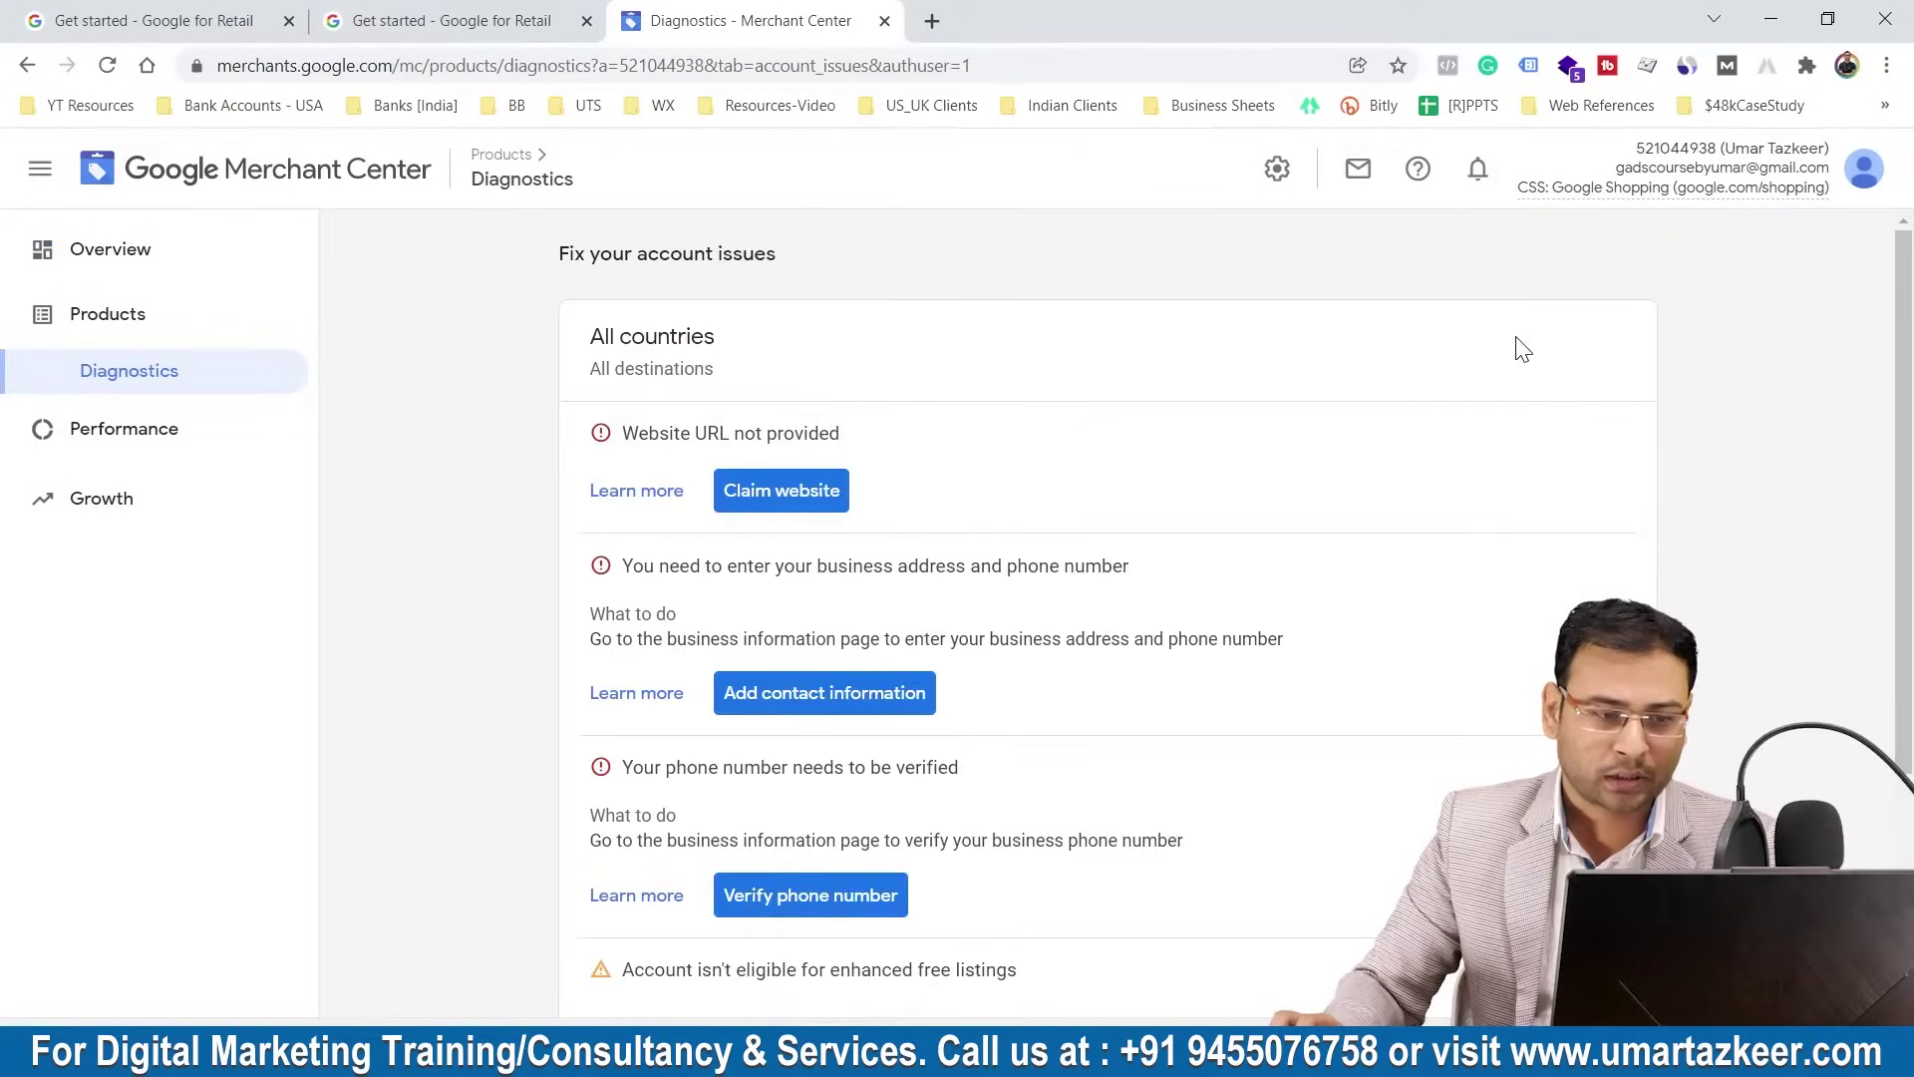
drag(681, 456, 858, 456)
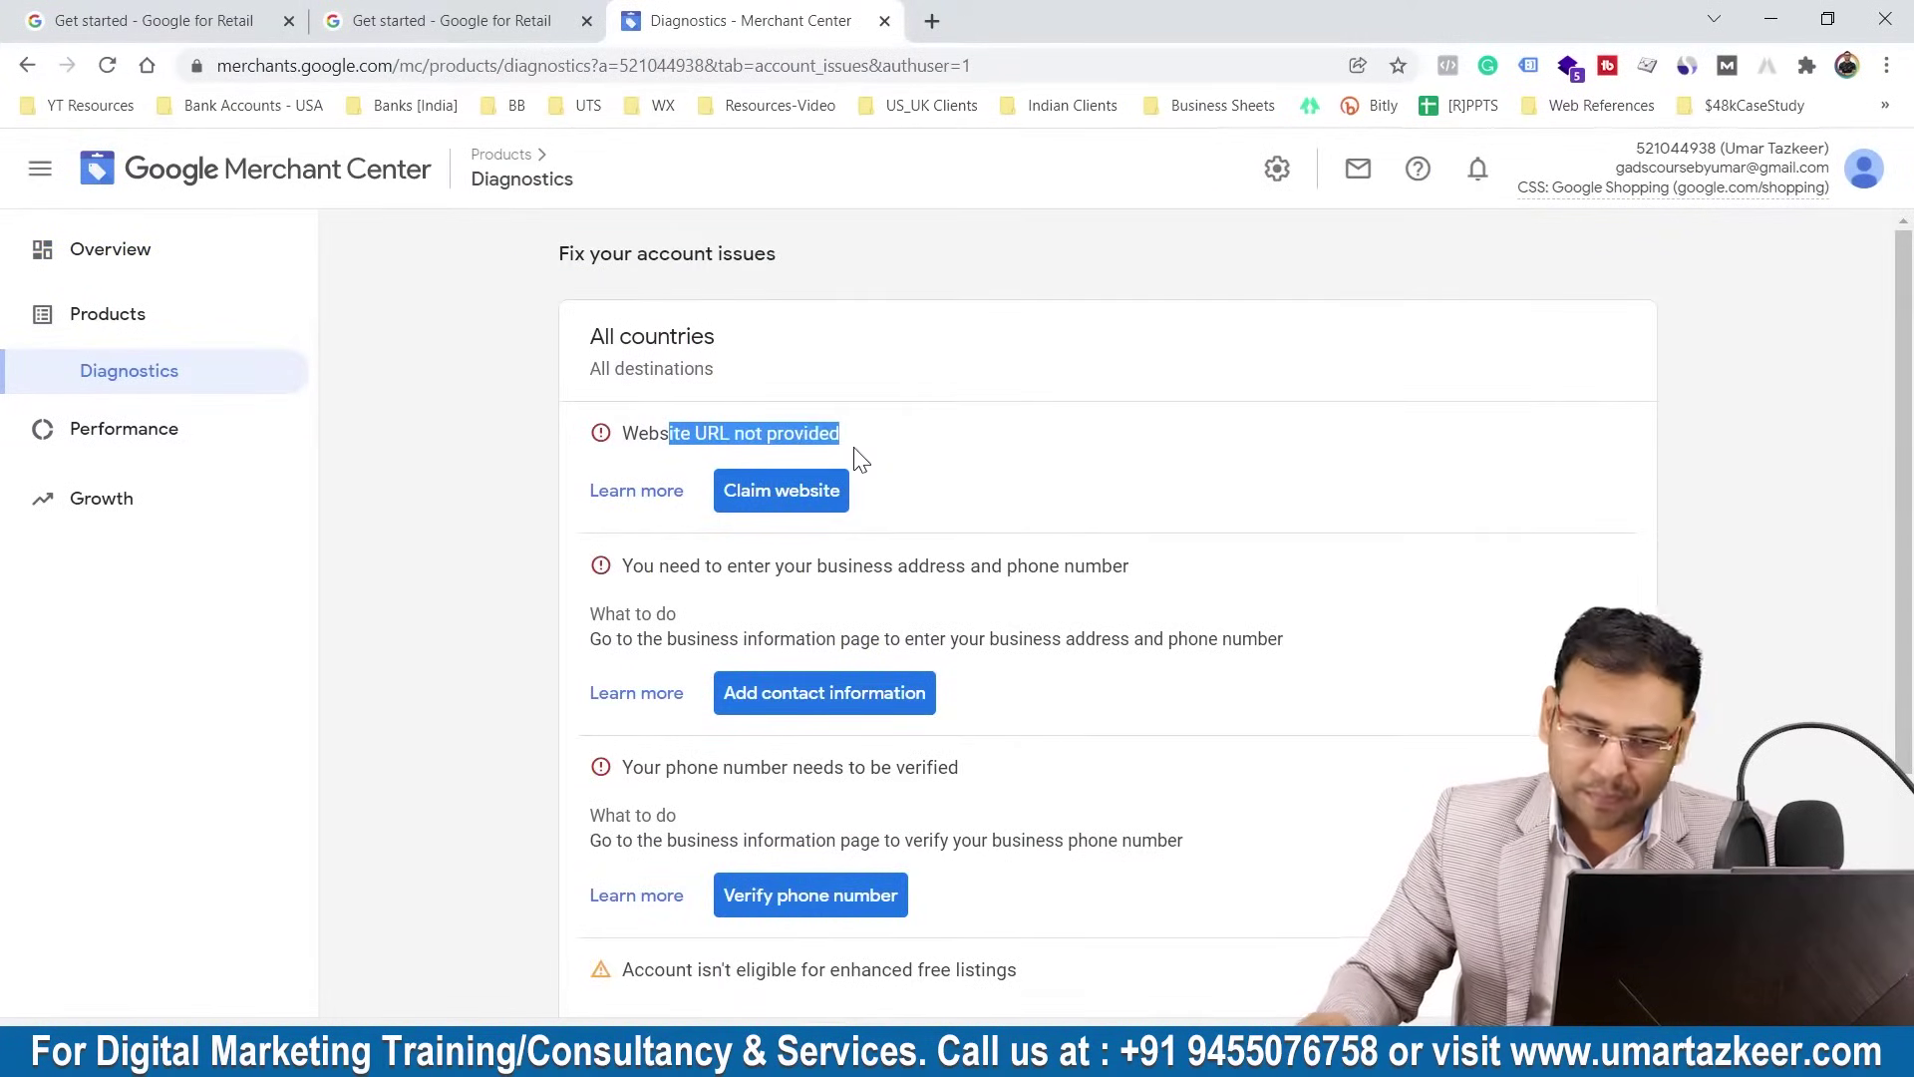
click(1029, 459)
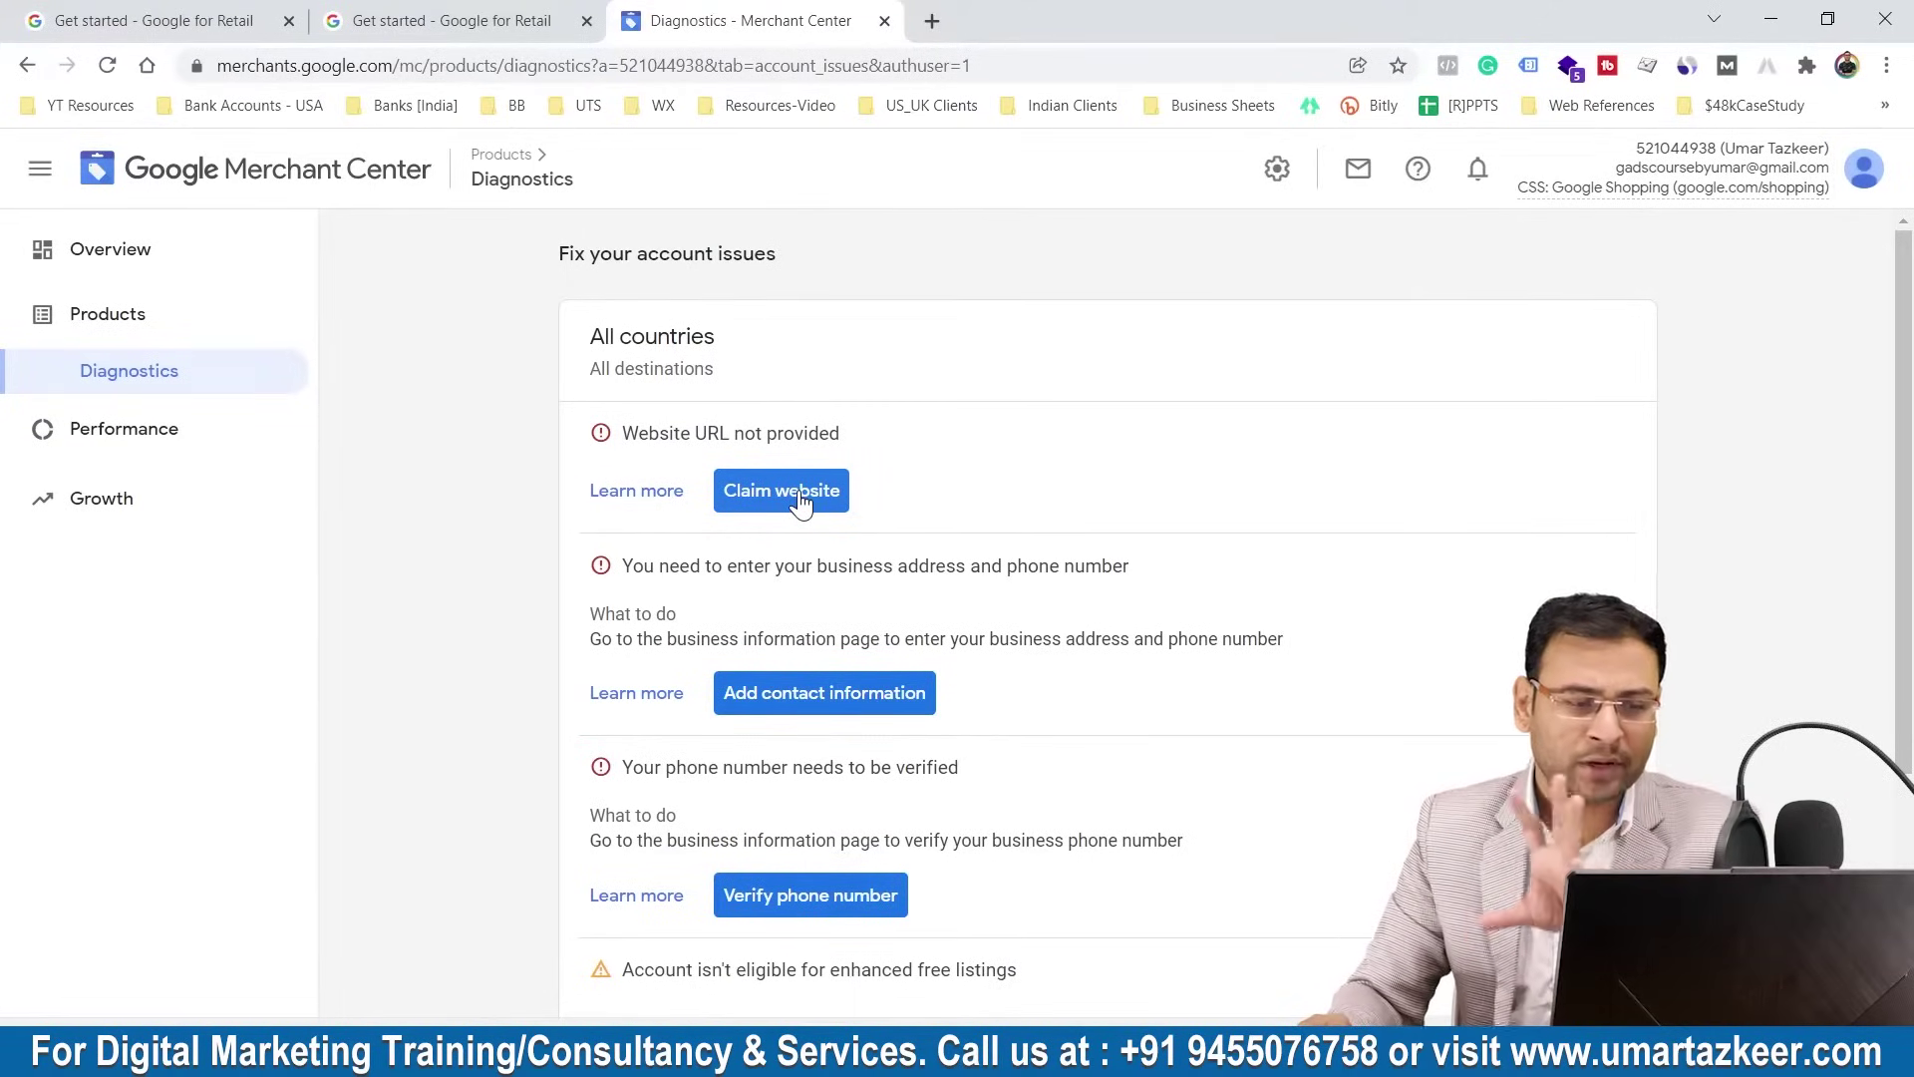
scroll(1474, 492, down, 3)
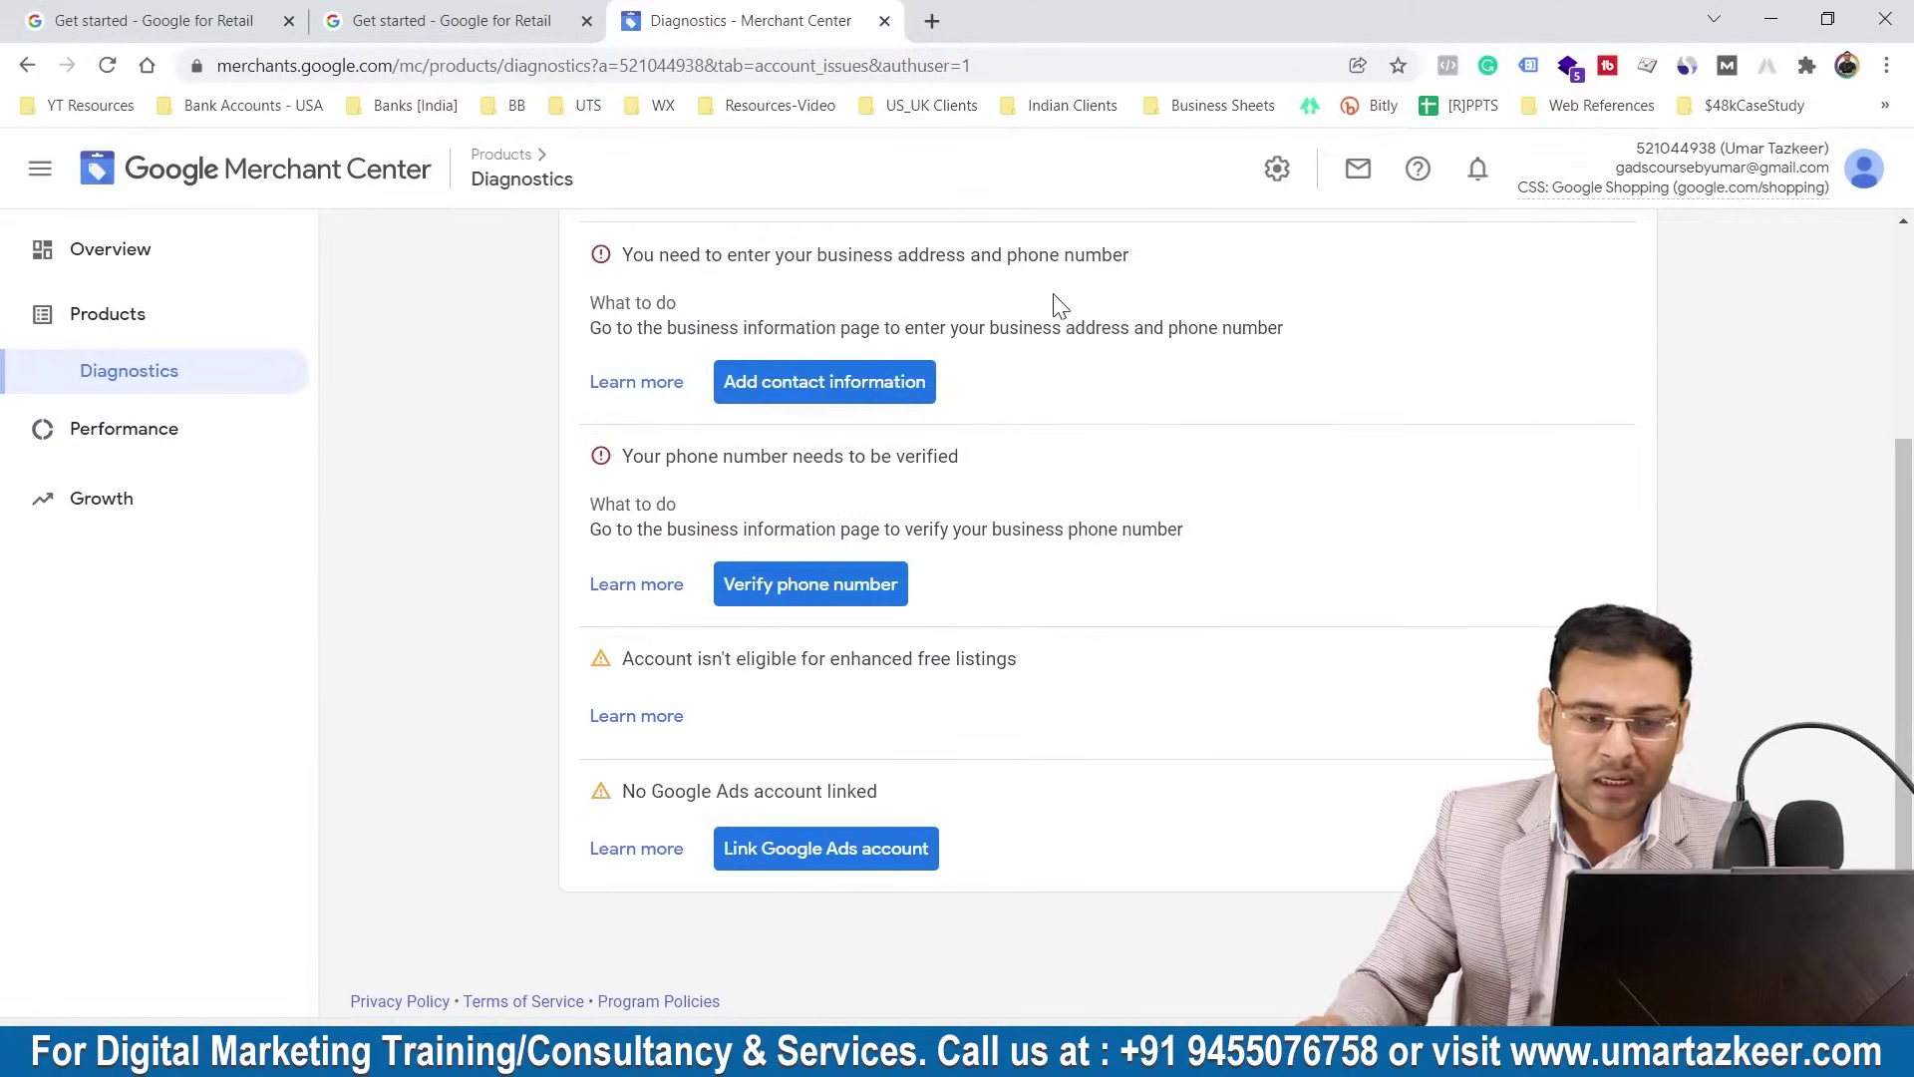
drag(955, 261, 1073, 280)
click(1336, 363)
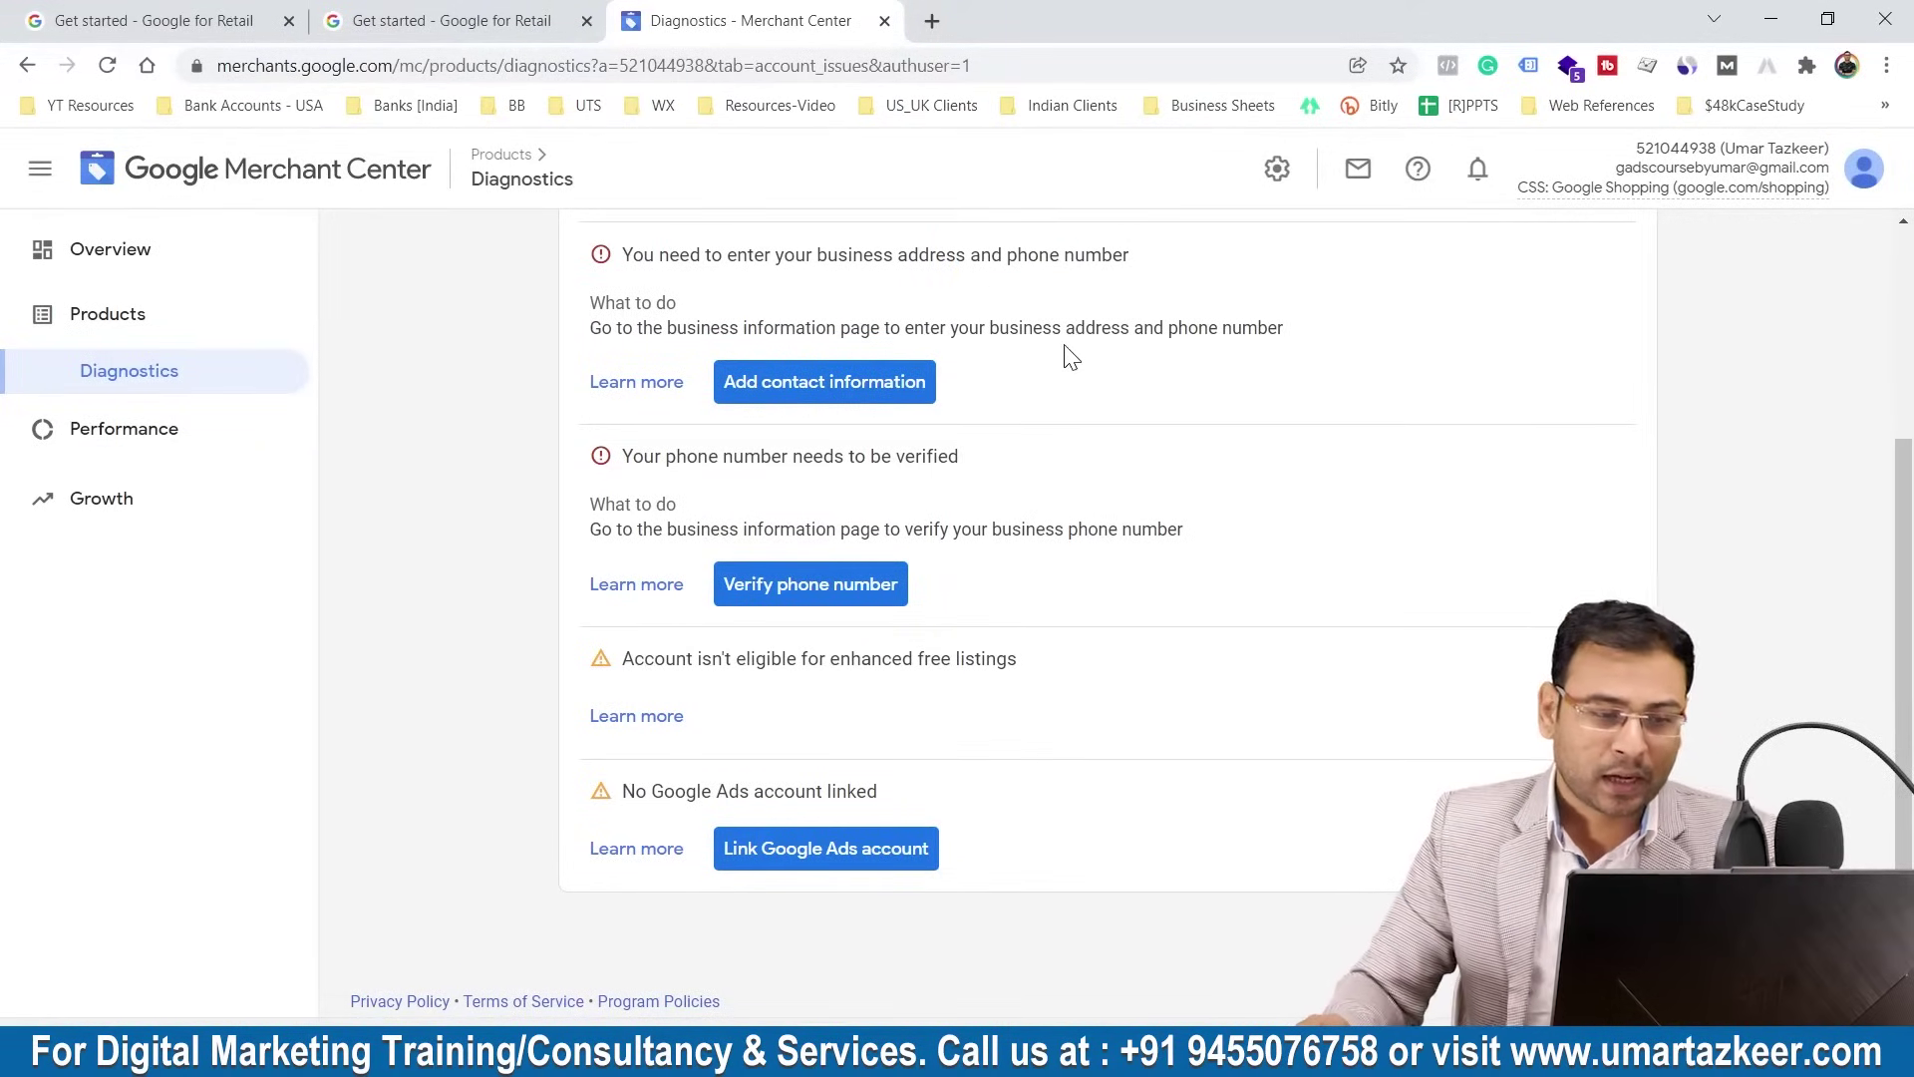
drag(662, 455, 952, 455)
click(1127, 480)
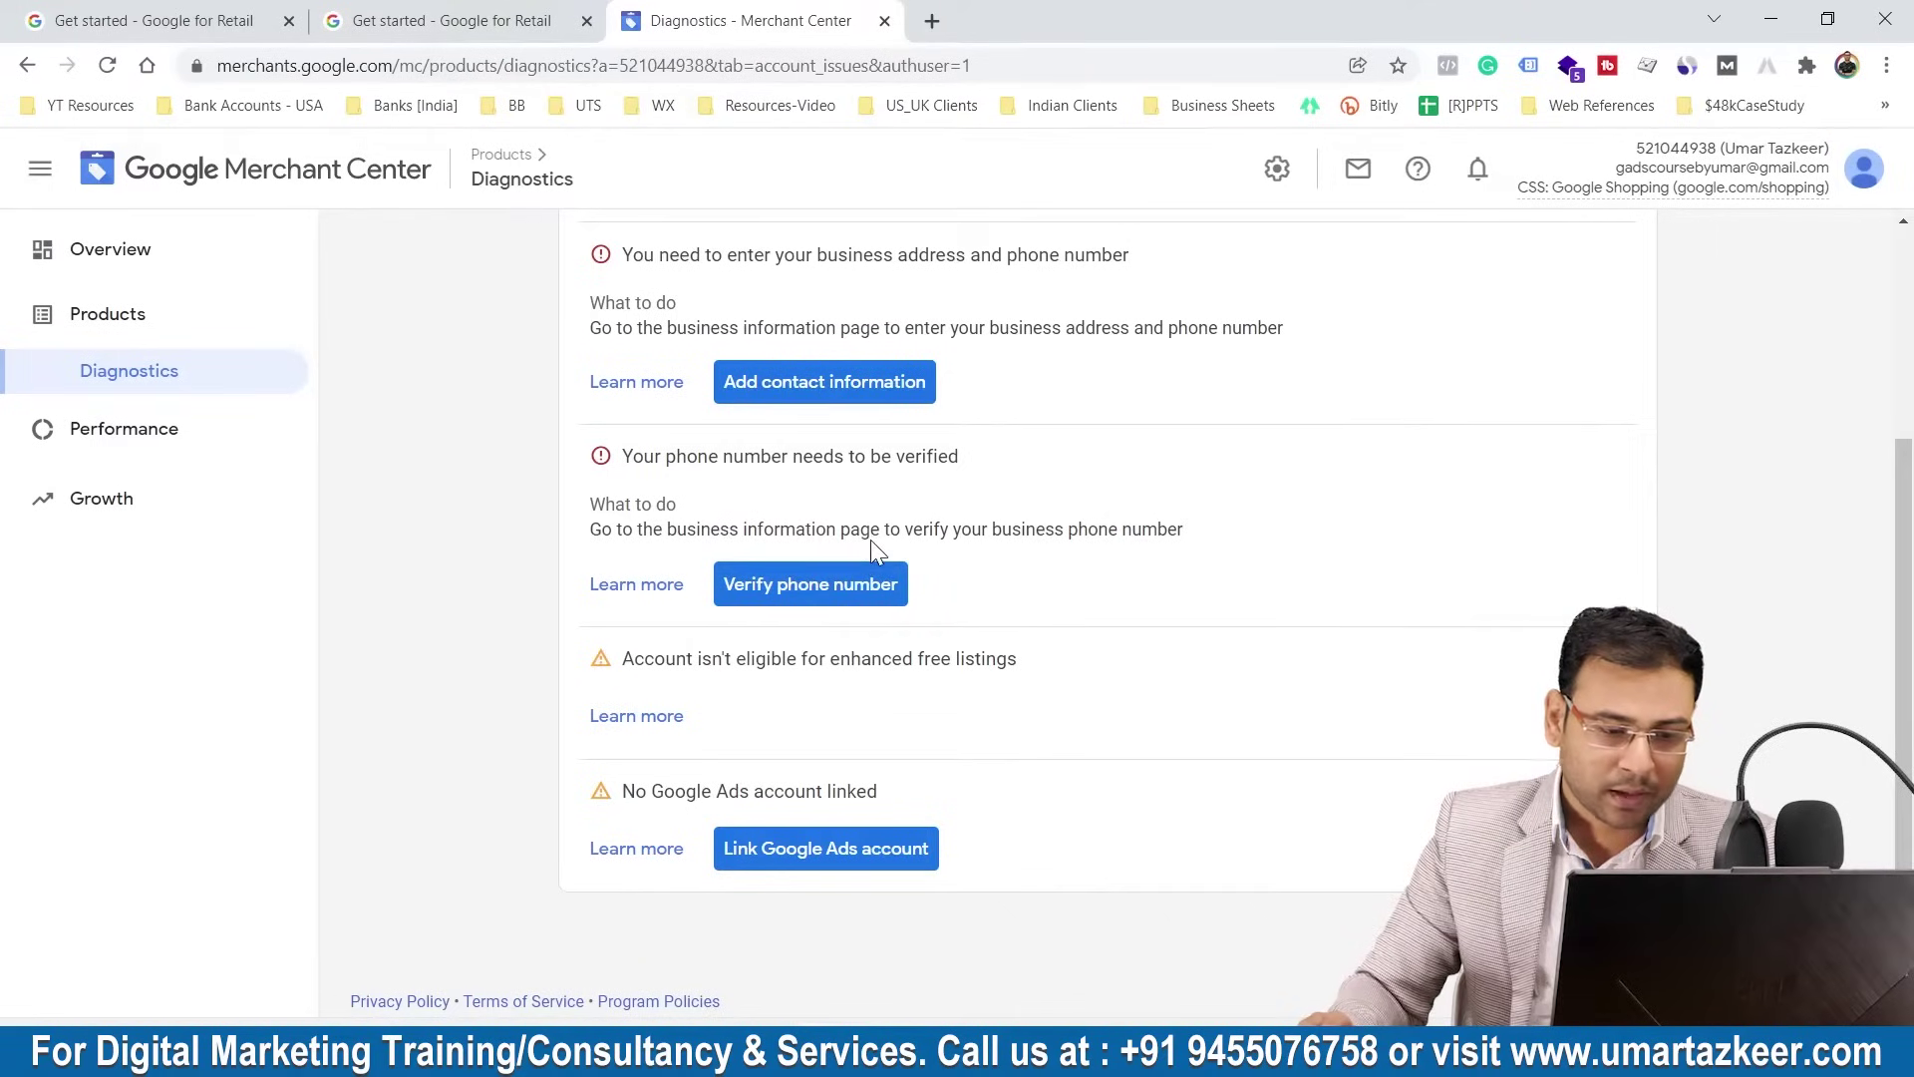
scroll(870, 547, down, 1)
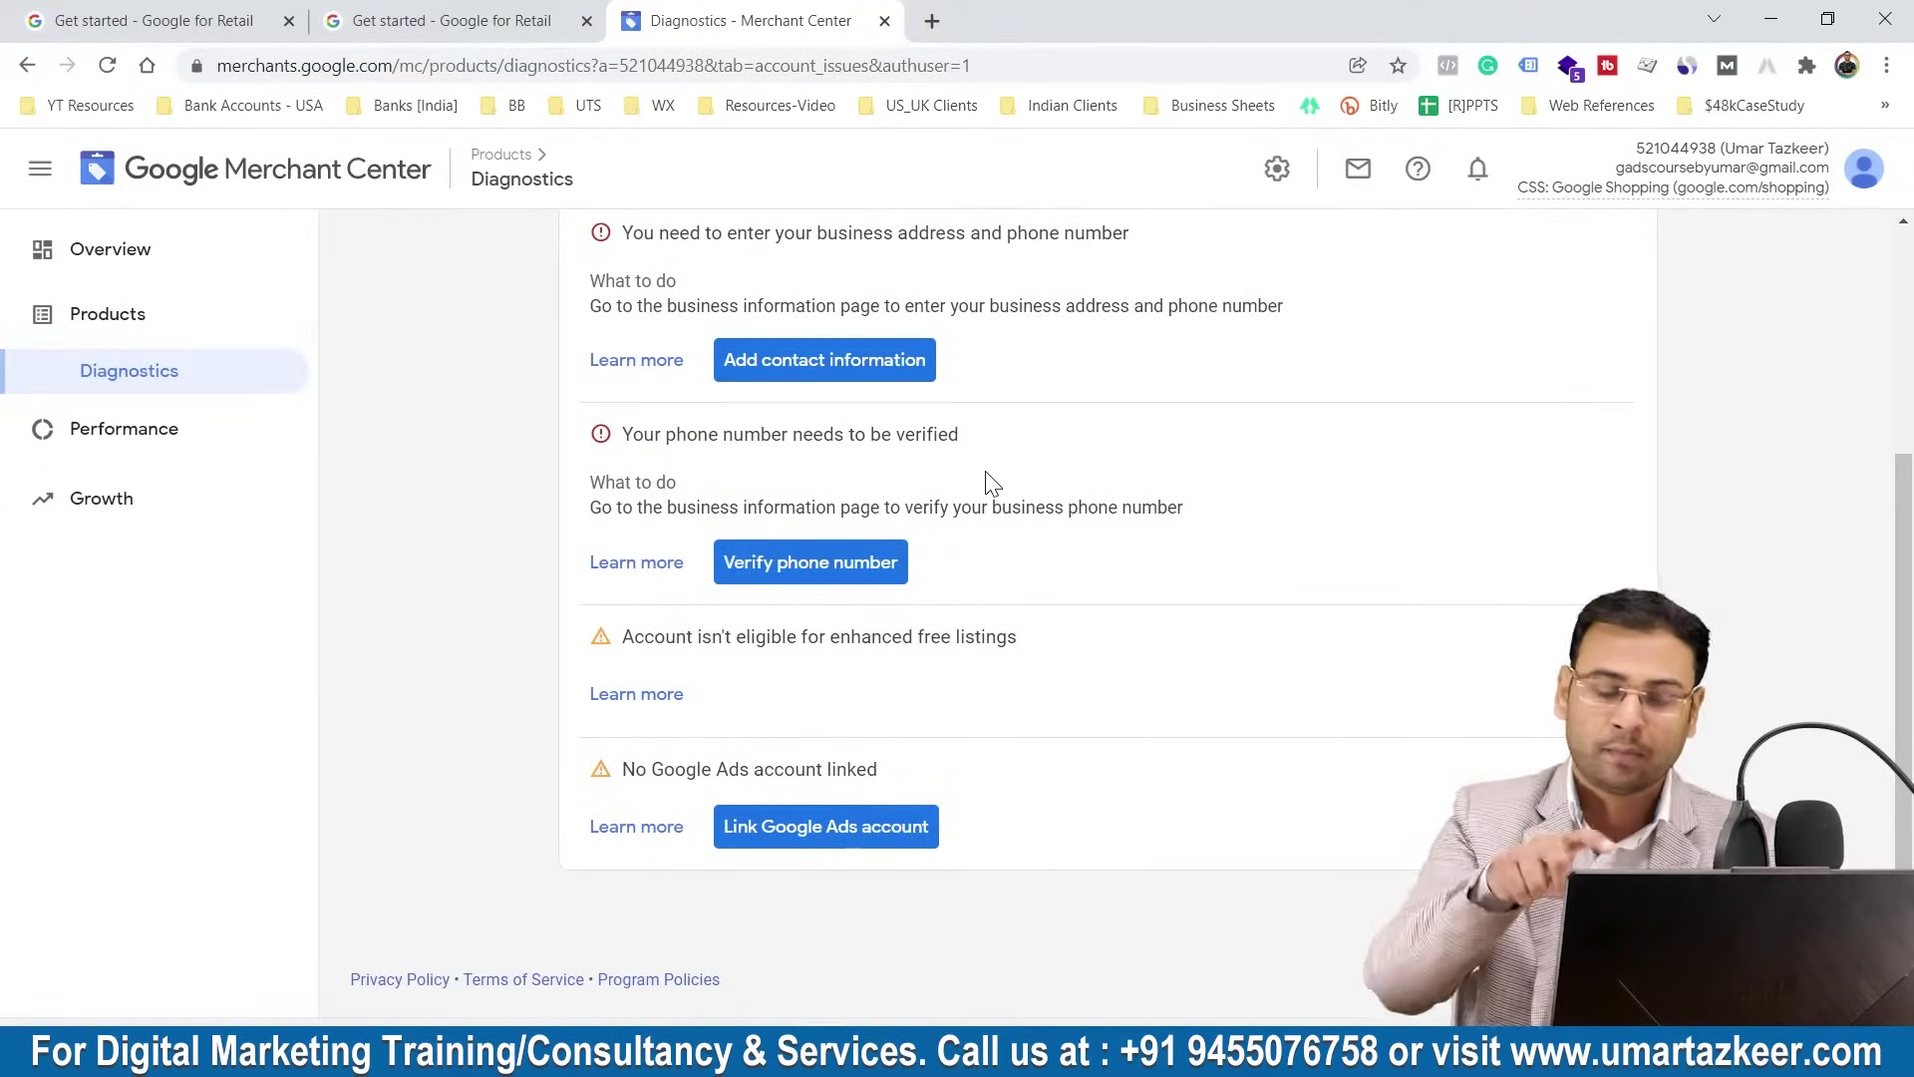
scroll(990, 482, up, 3)
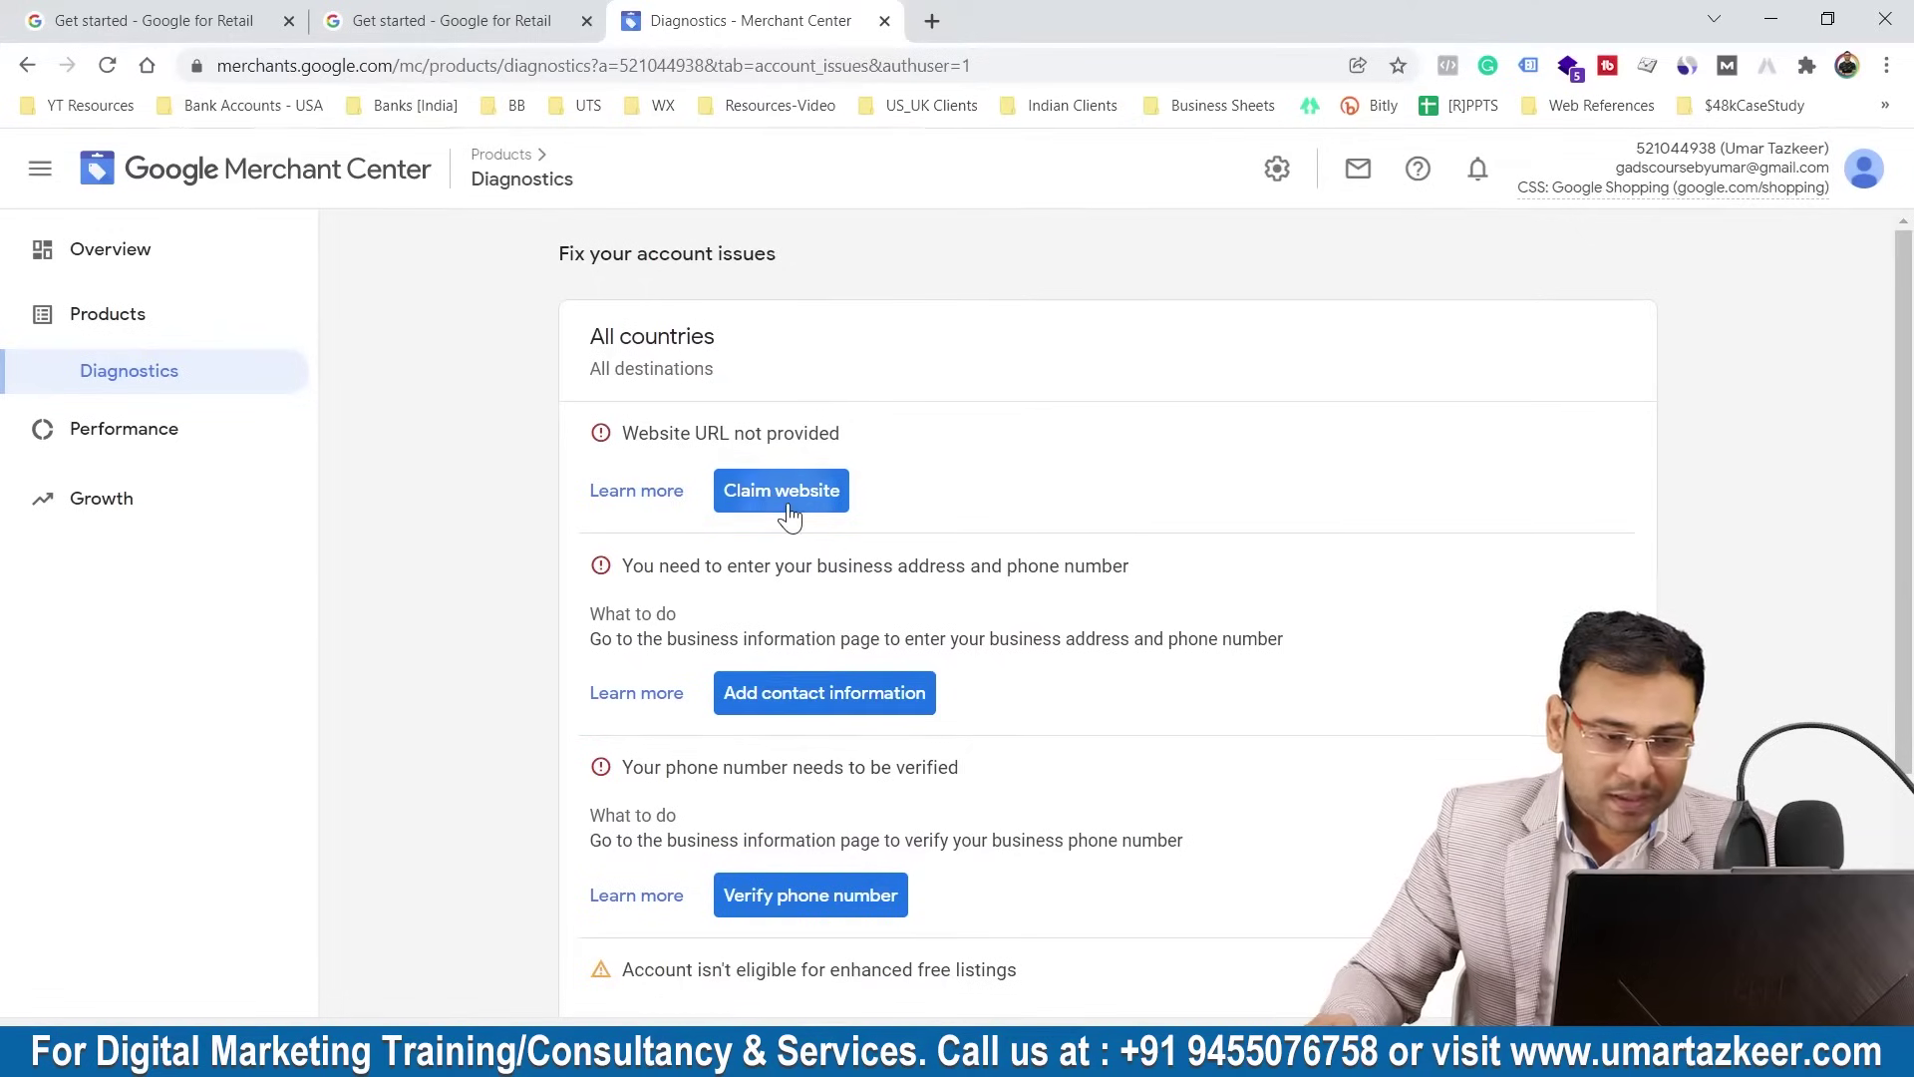
click(791, 504)
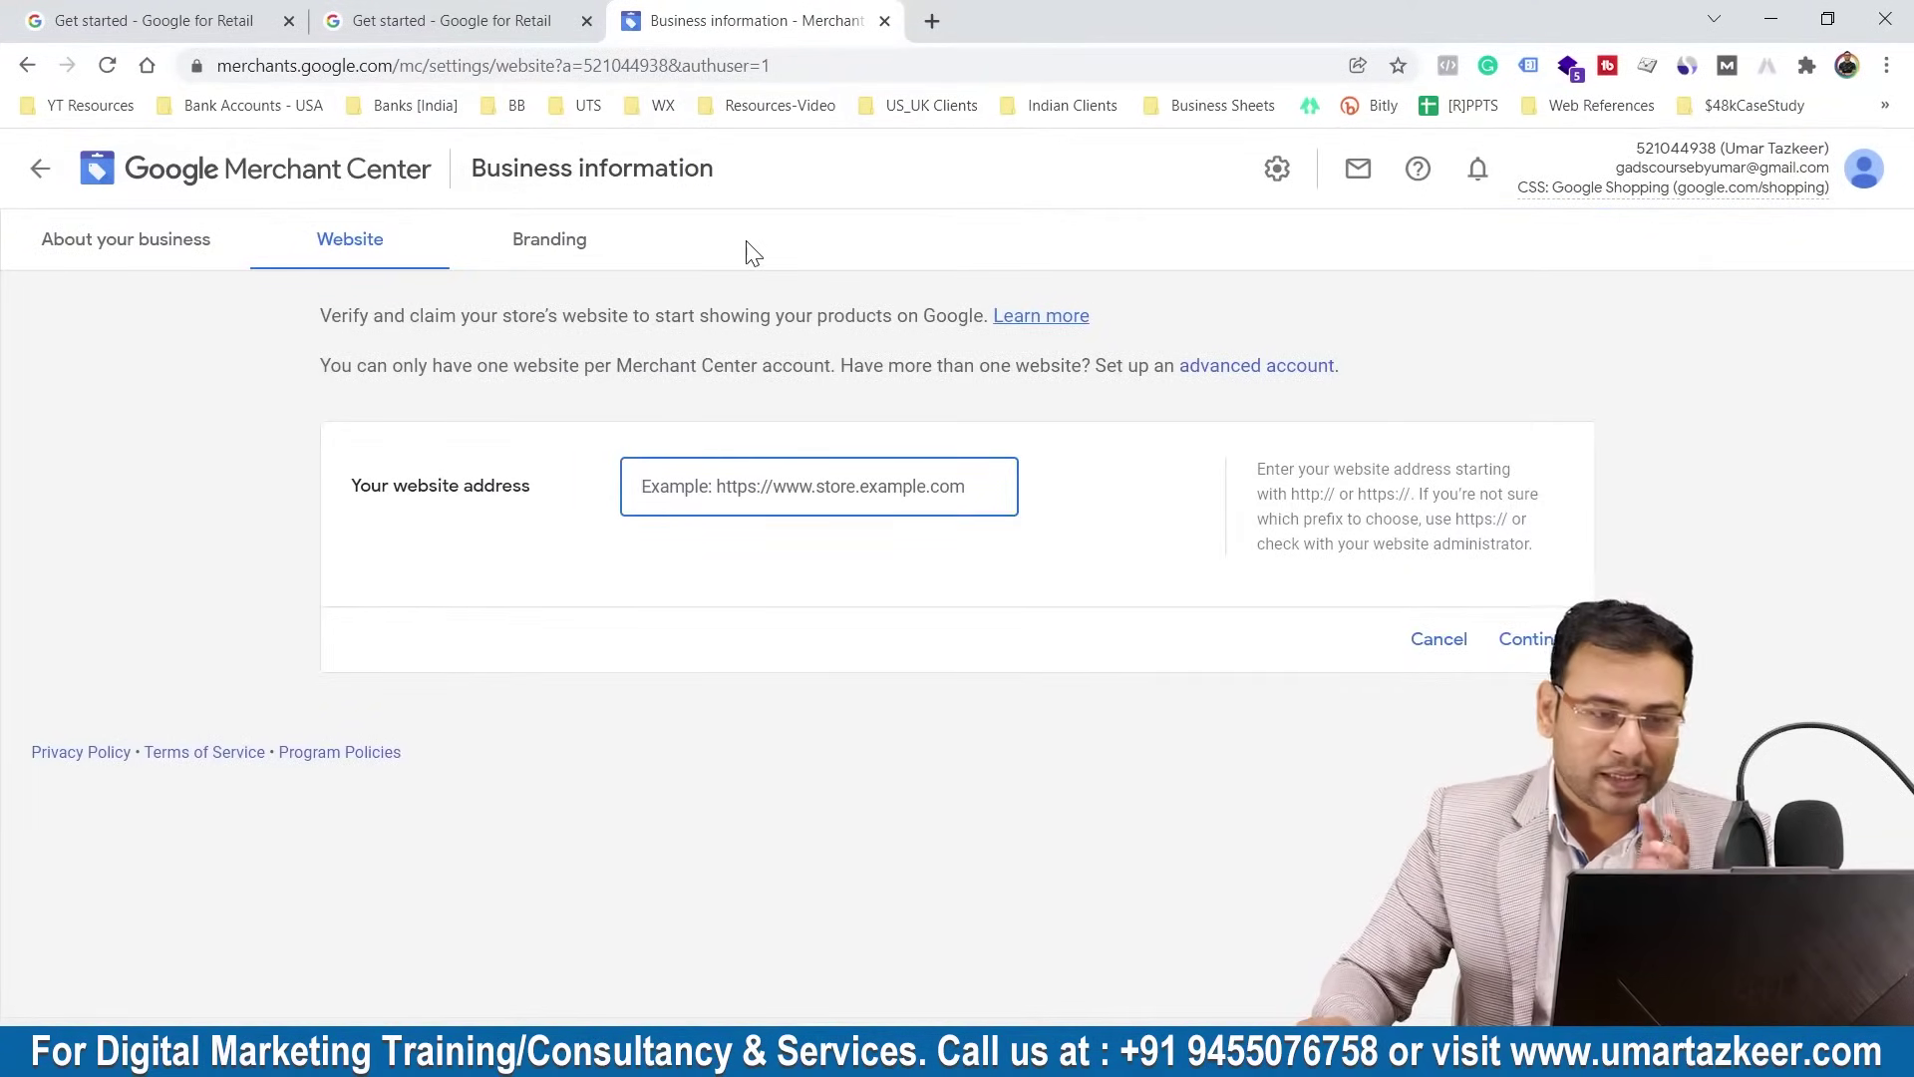
Copy the store's site address from a new tab and submit it as the website address.
click(933, 21)
text(umartazkeer.in)
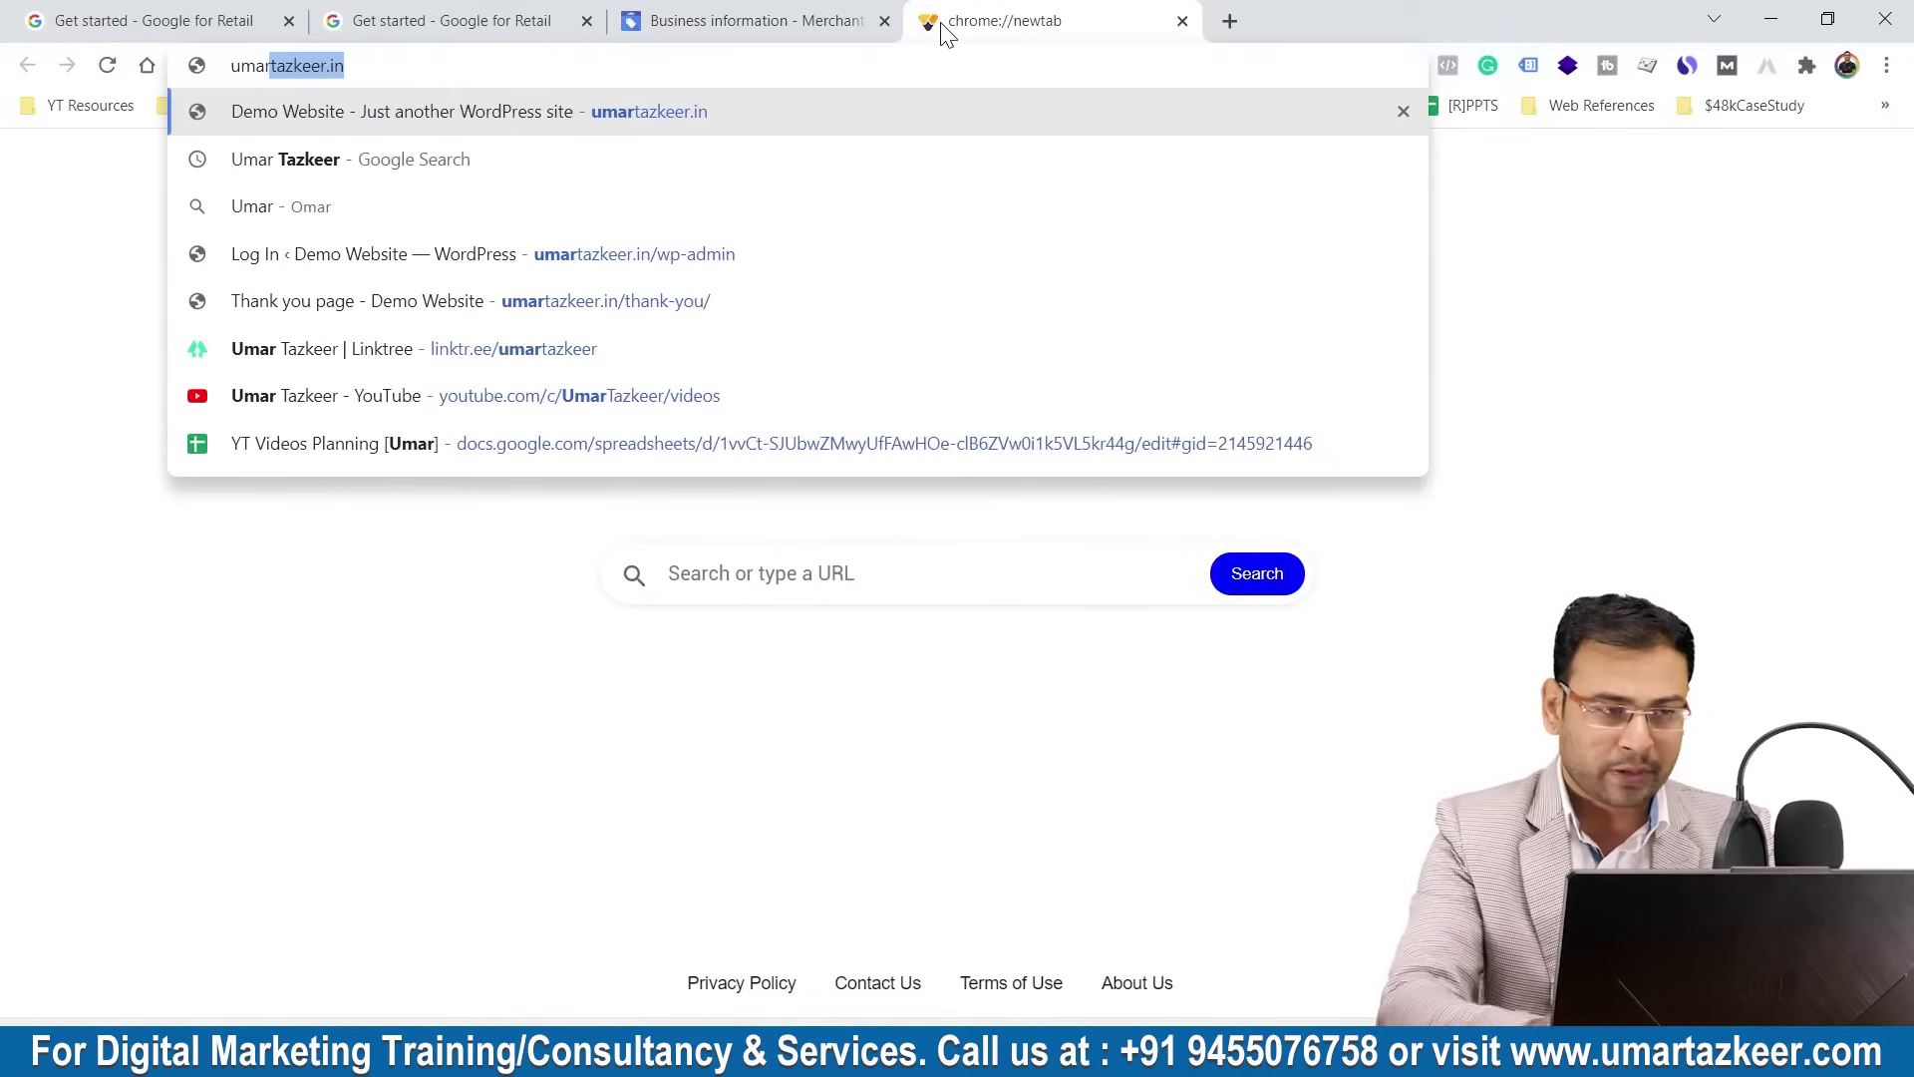
key(ctrl+a)
key(ctrl+c)
click(815, 12)
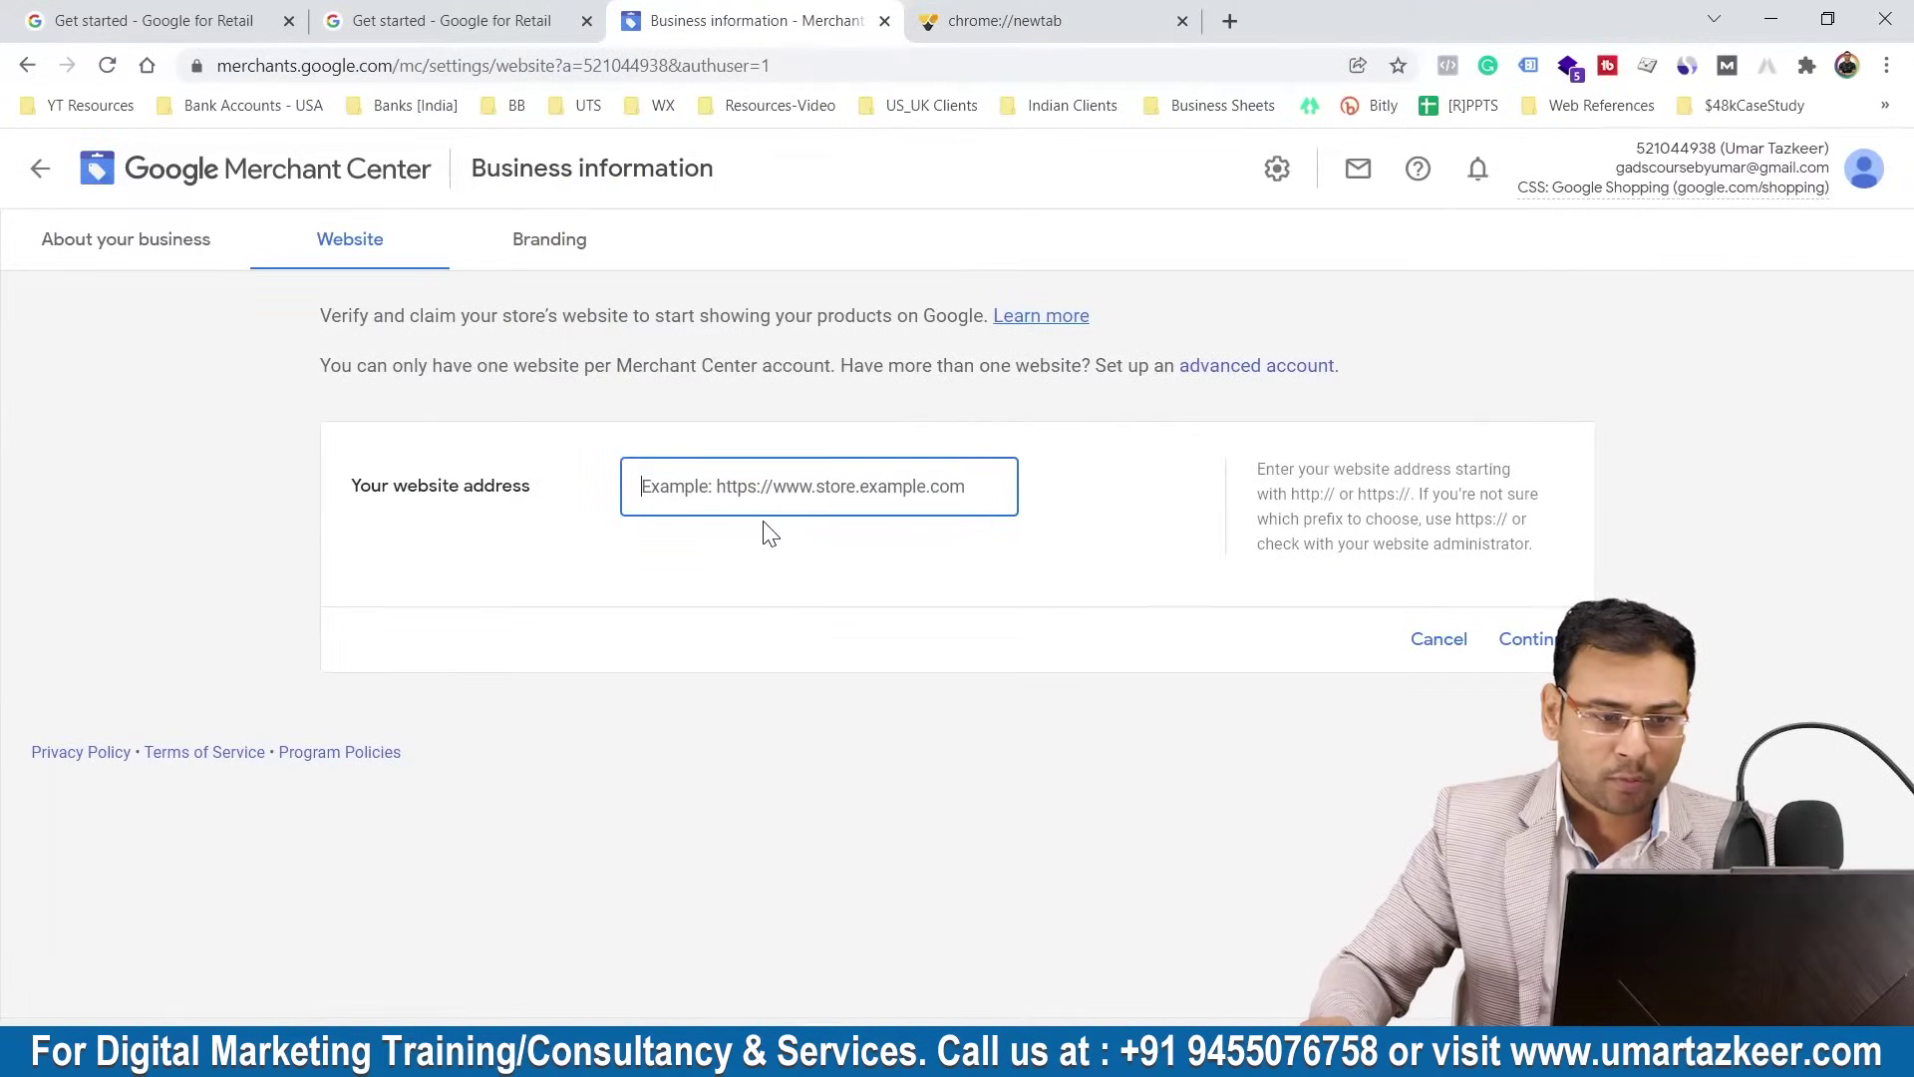
key(ctrl+v)
click(1510, 638)
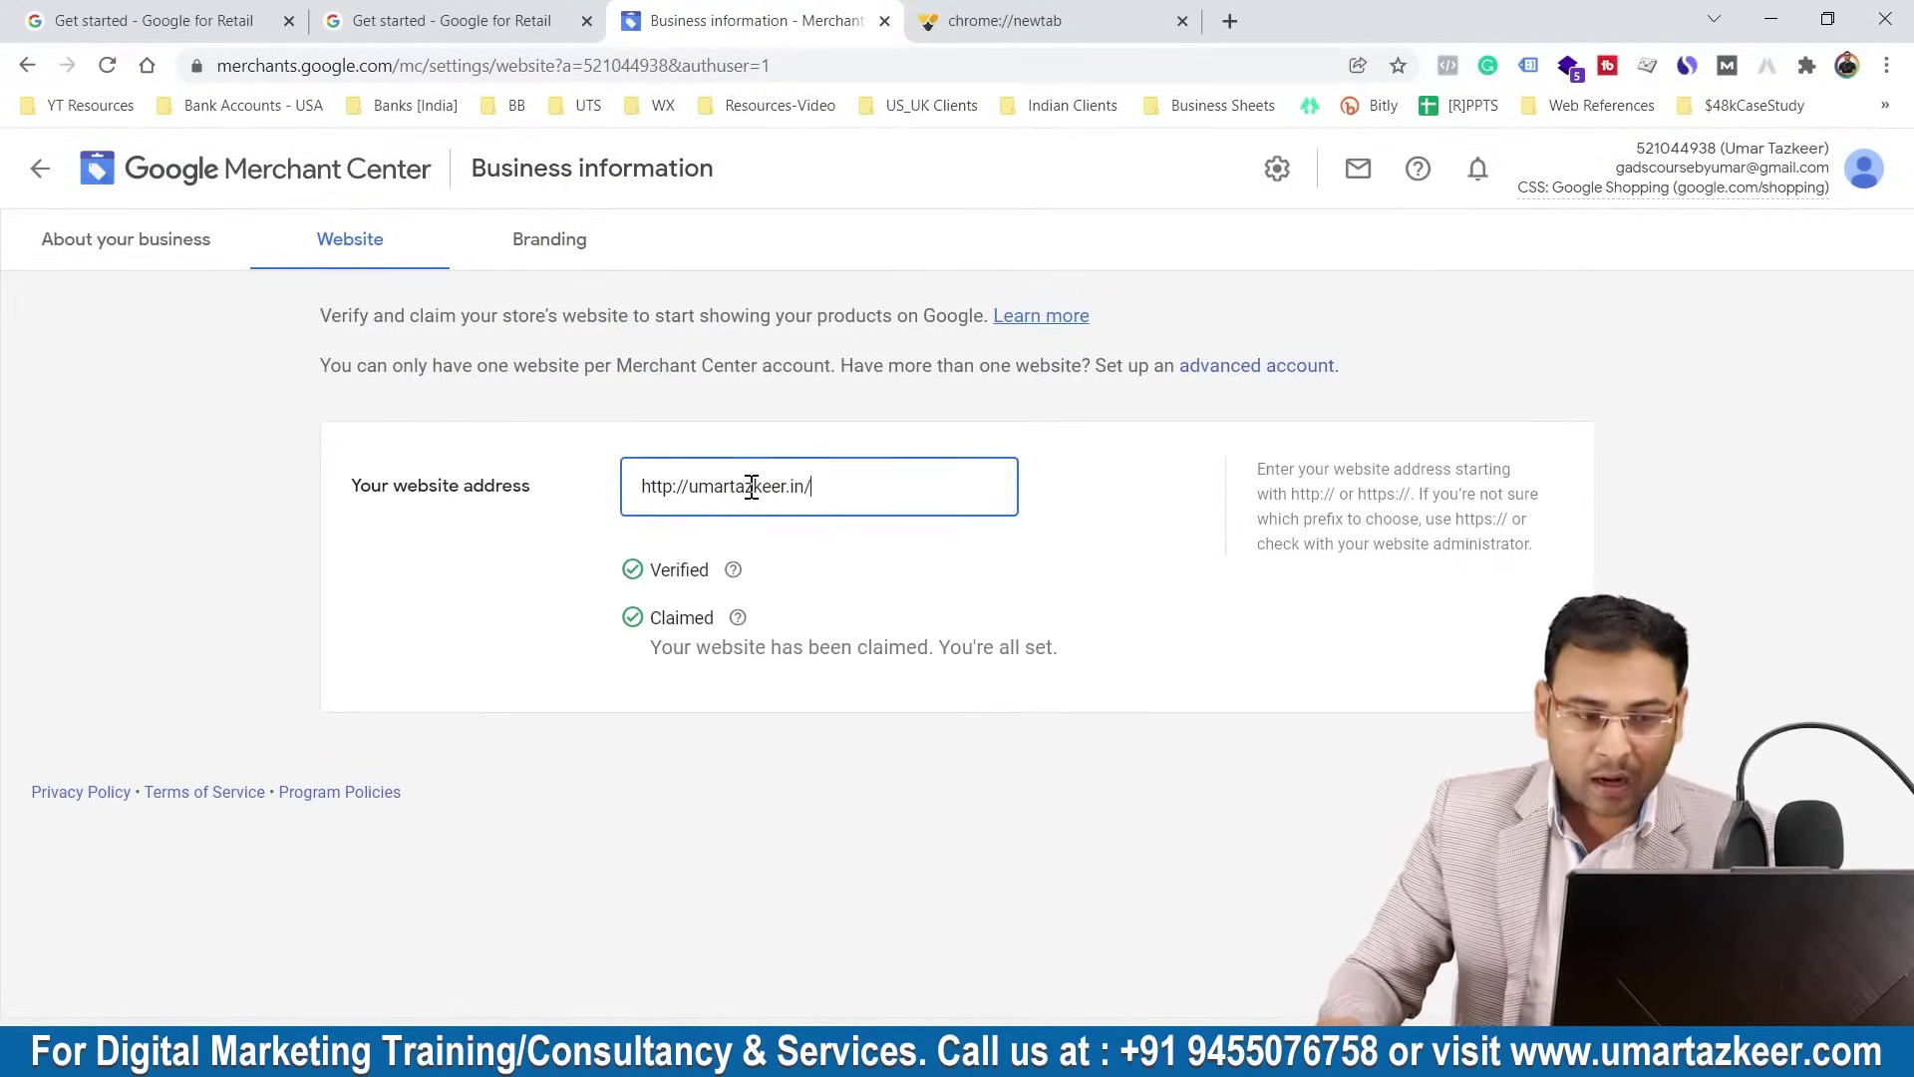
Confirm the website now shows as Verified and Claimed.
double_click(660, 570)
double_click(682, 617)
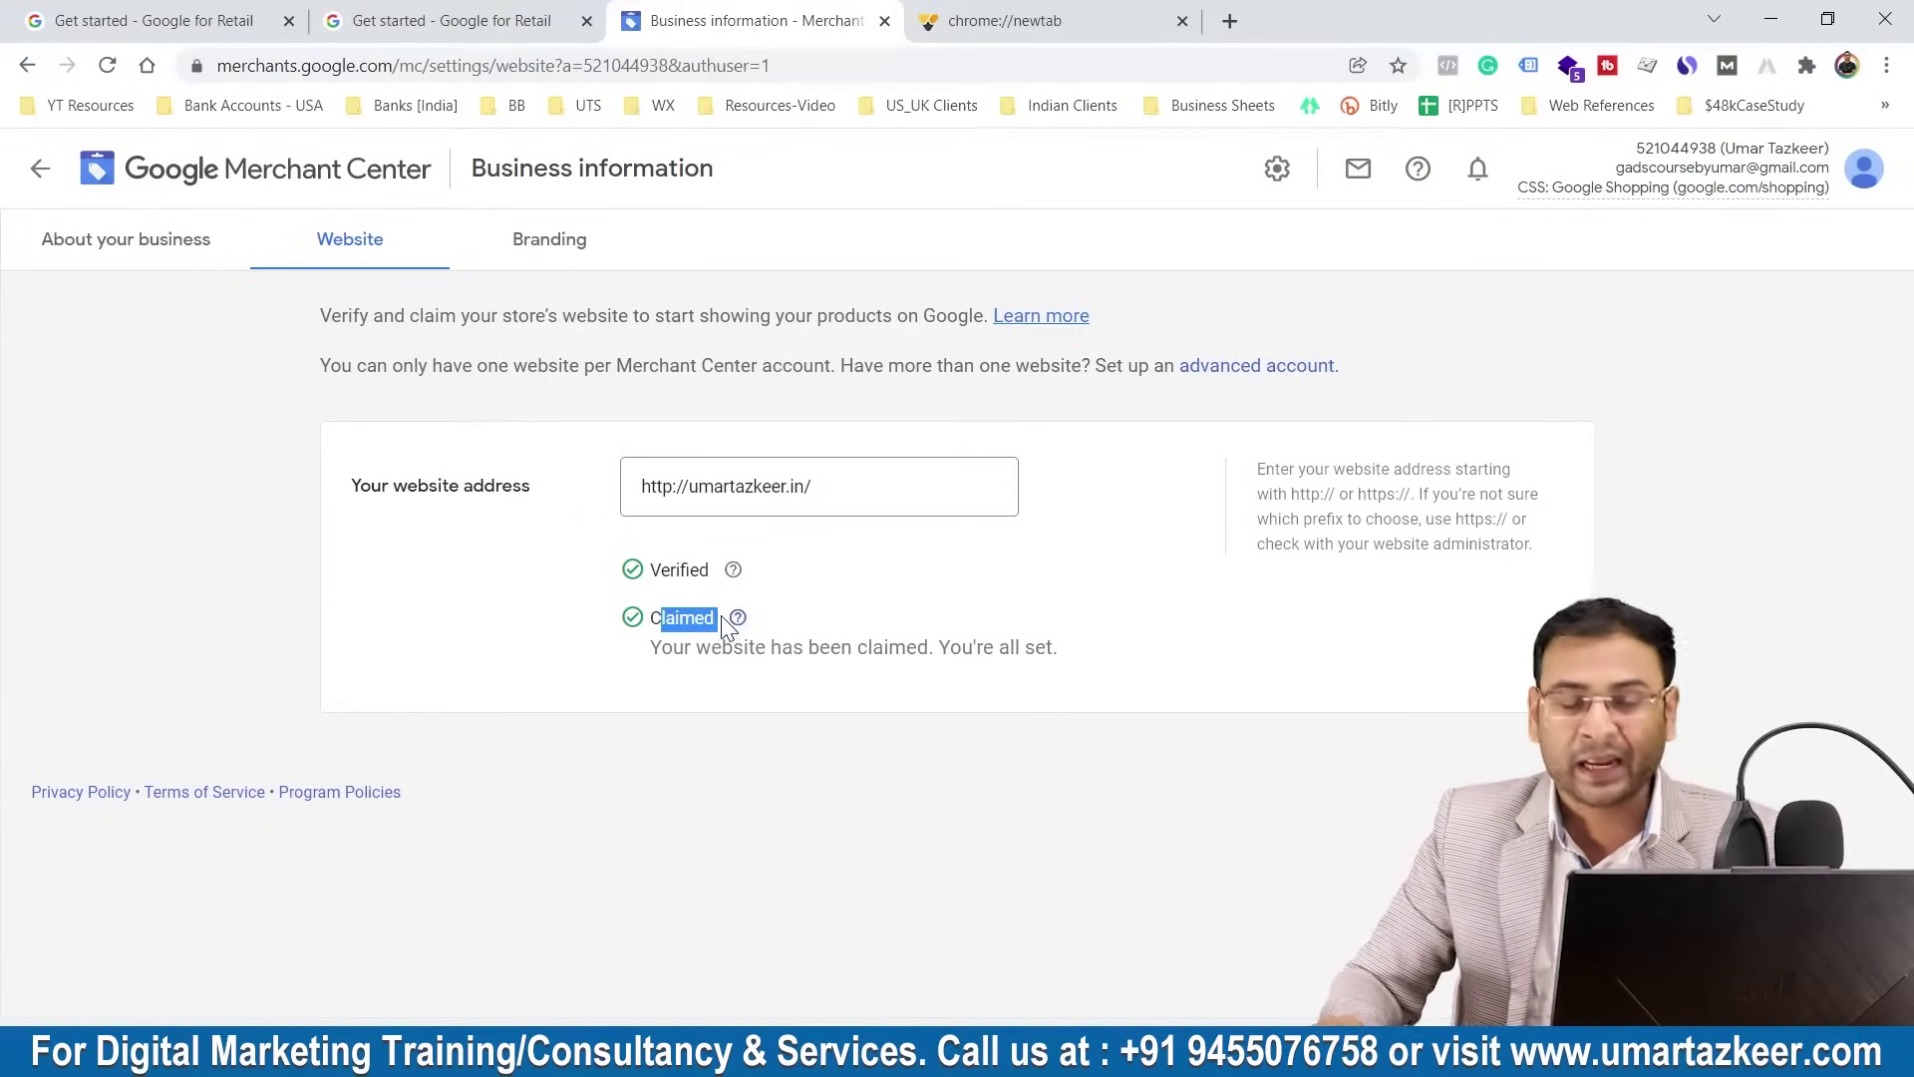
click(882, 586)
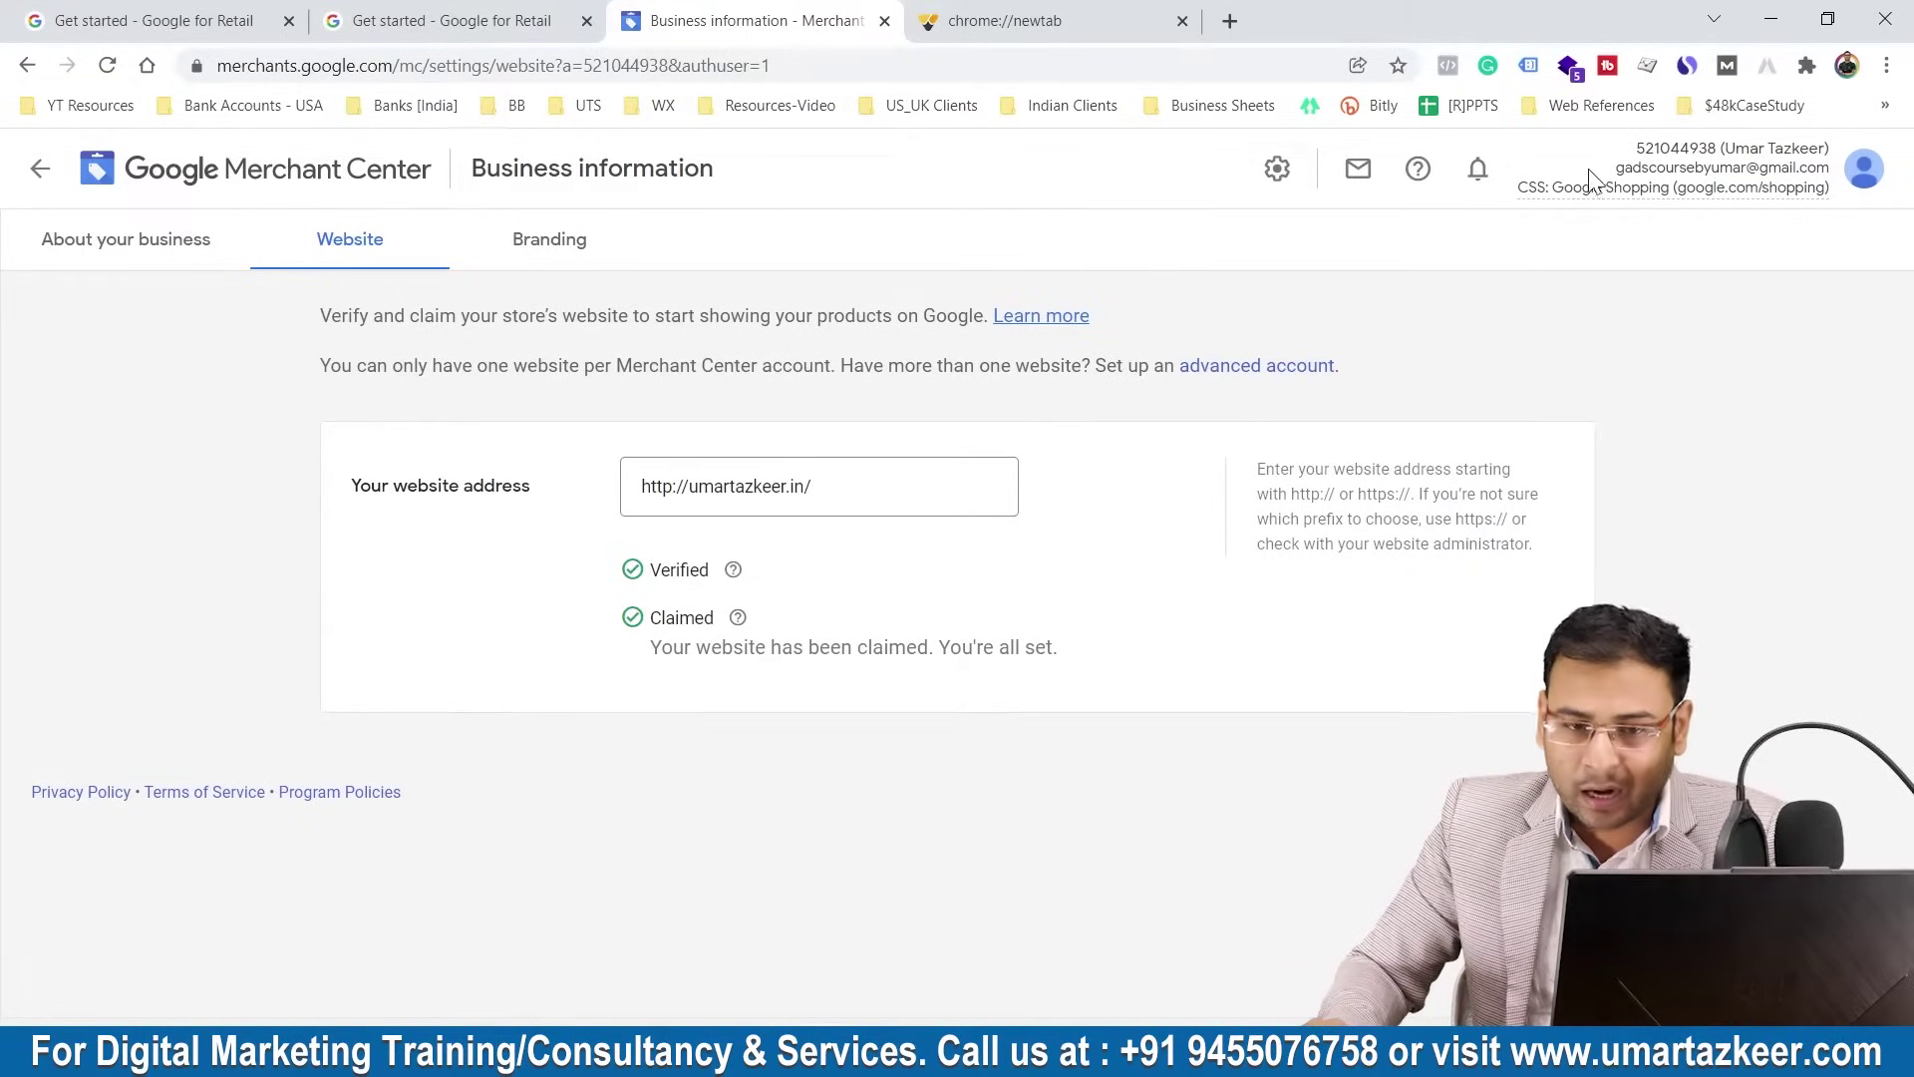
drag(1611, 169, 1802, 170)
click(1748, 317)
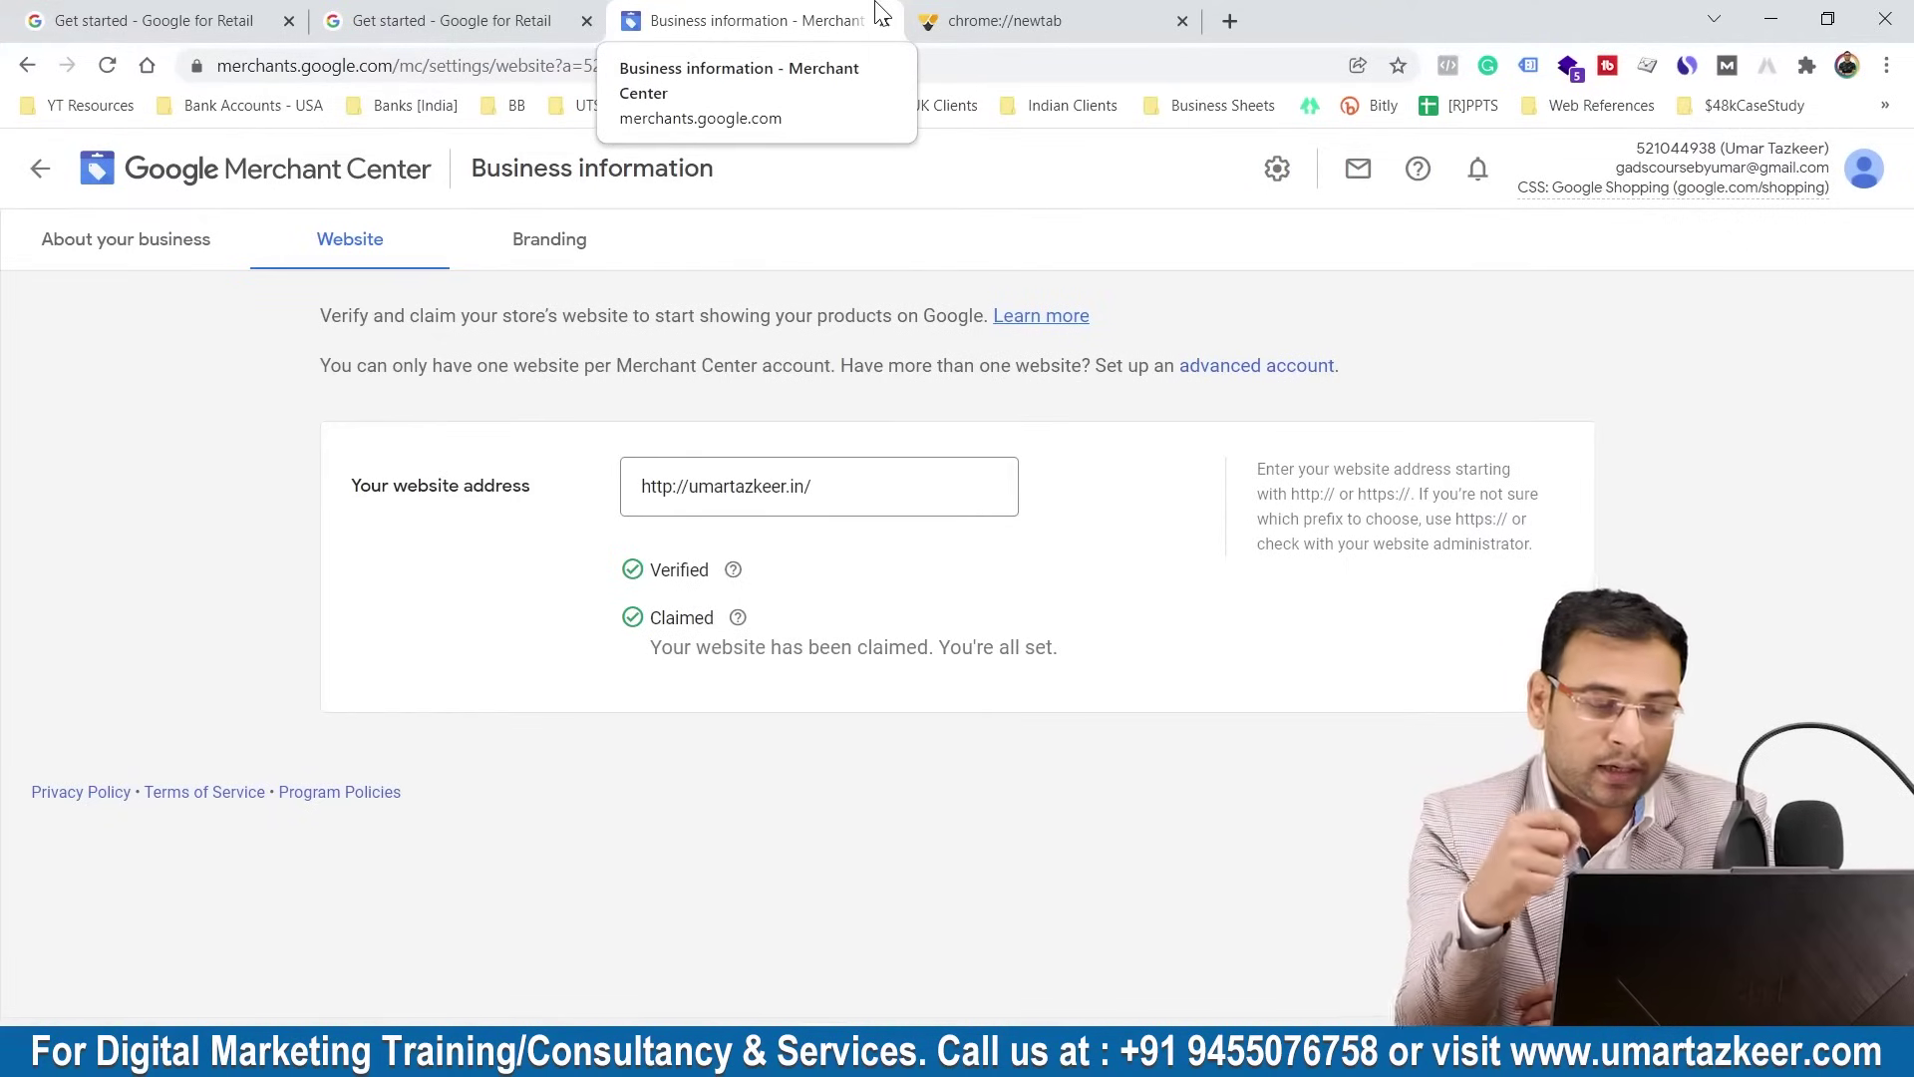
click(883, 488)
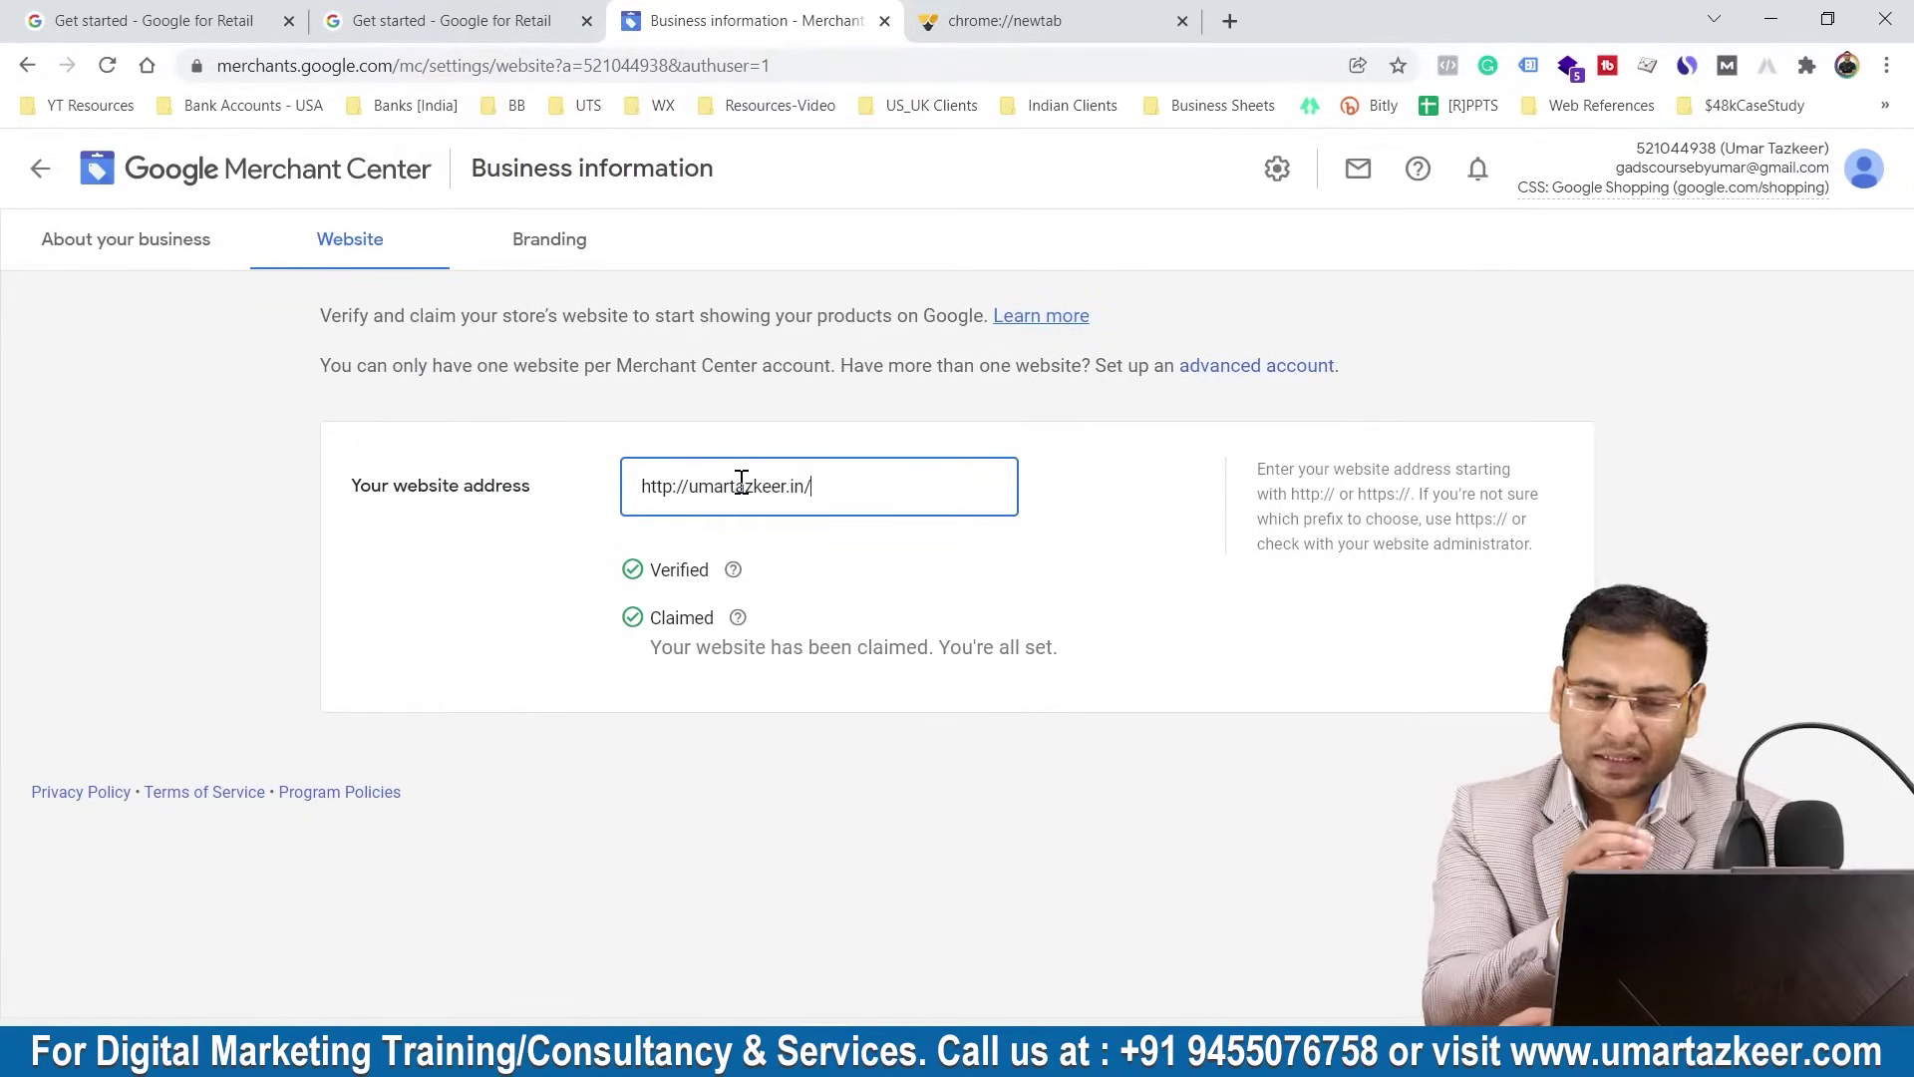
Fill in the business address under About your business from the saved address suggestion.
click(573, 261)
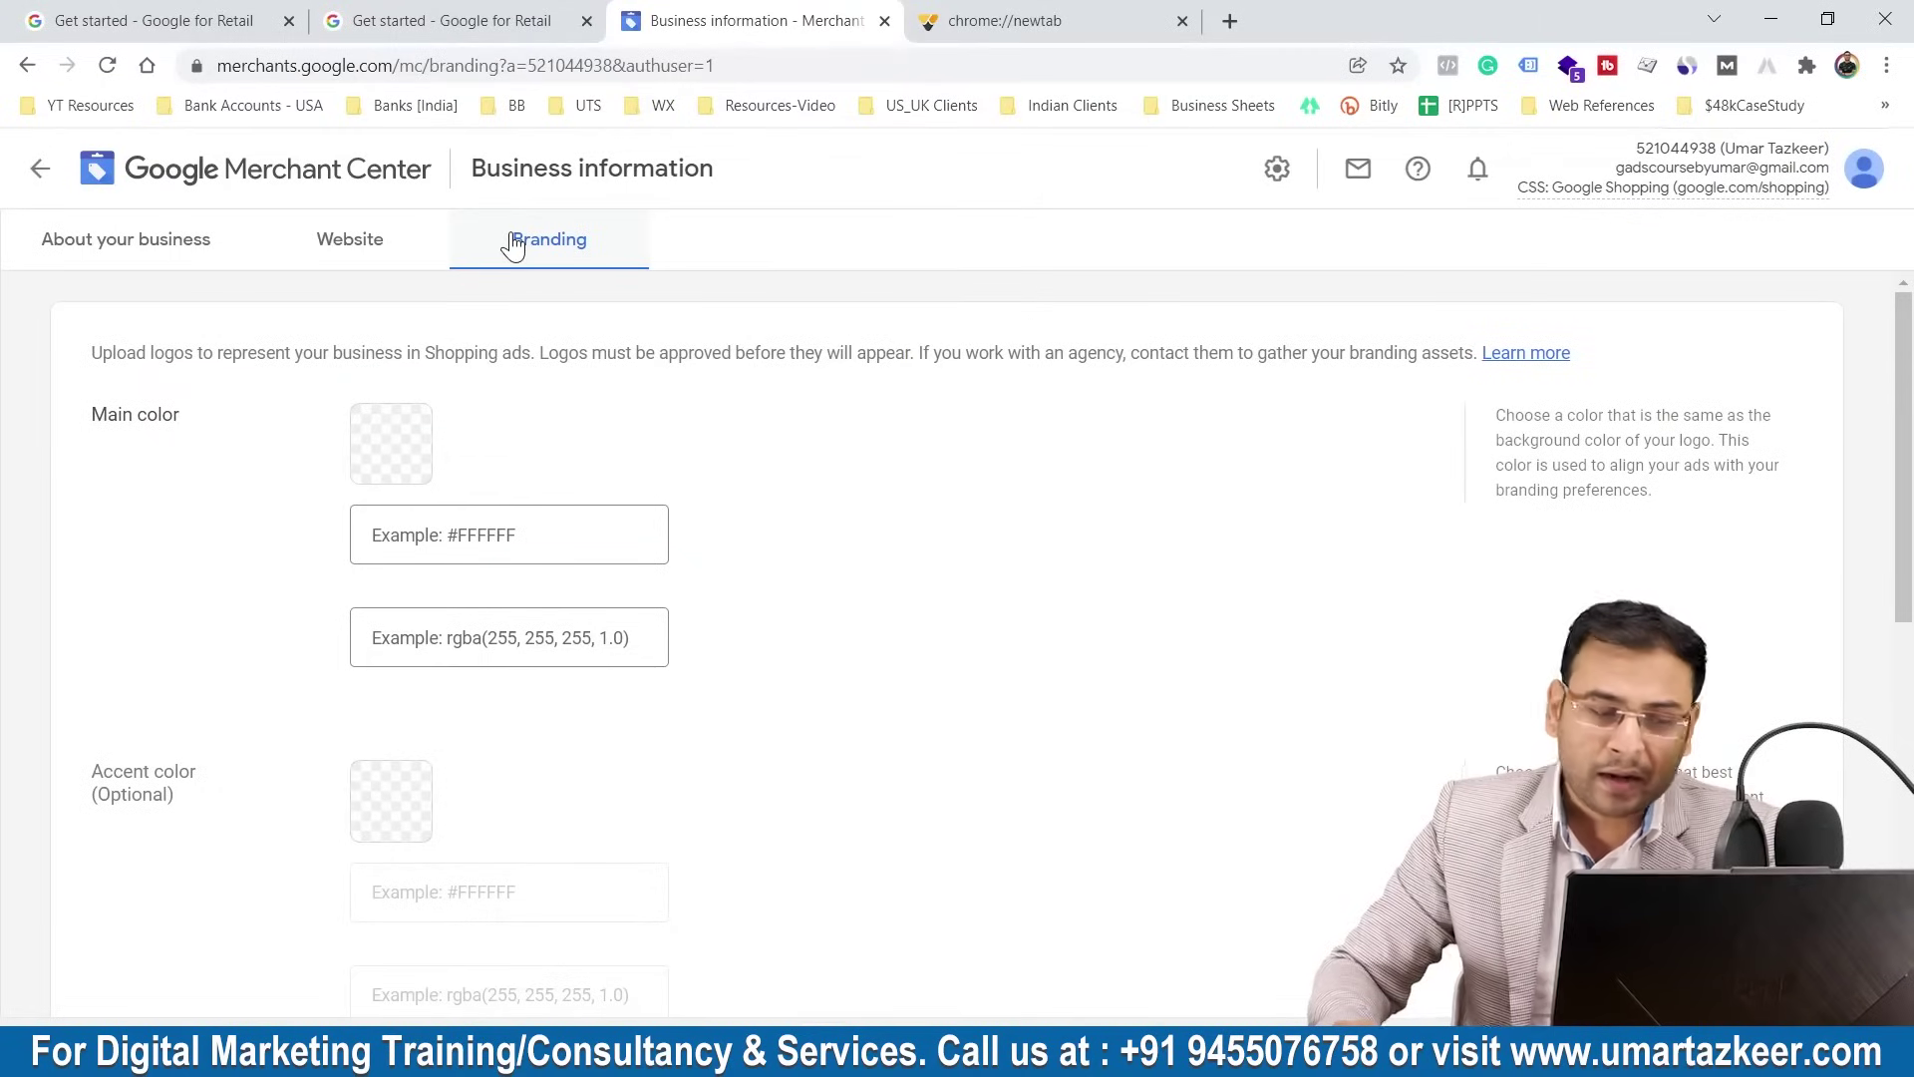
scroll(375, 435, down, 10)
scroll(512, 556, up, 10)
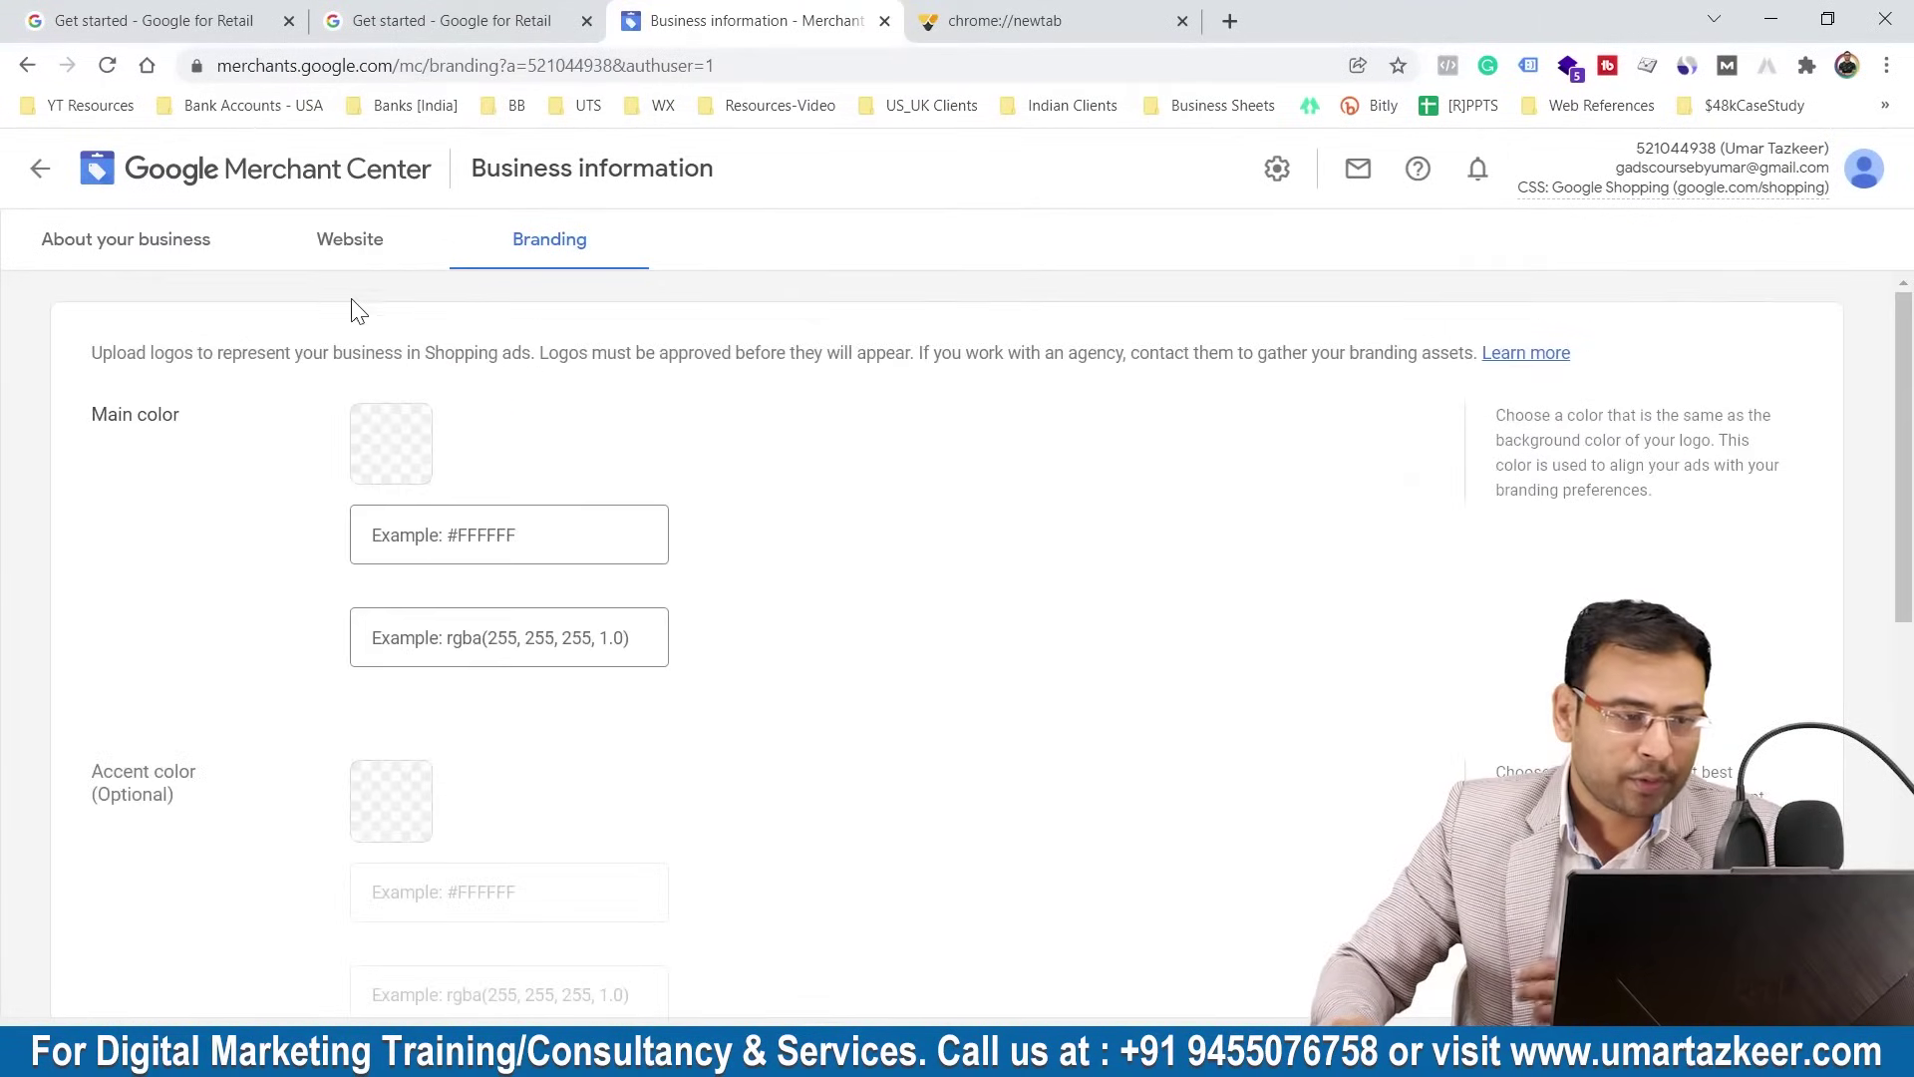
click(155, 240)
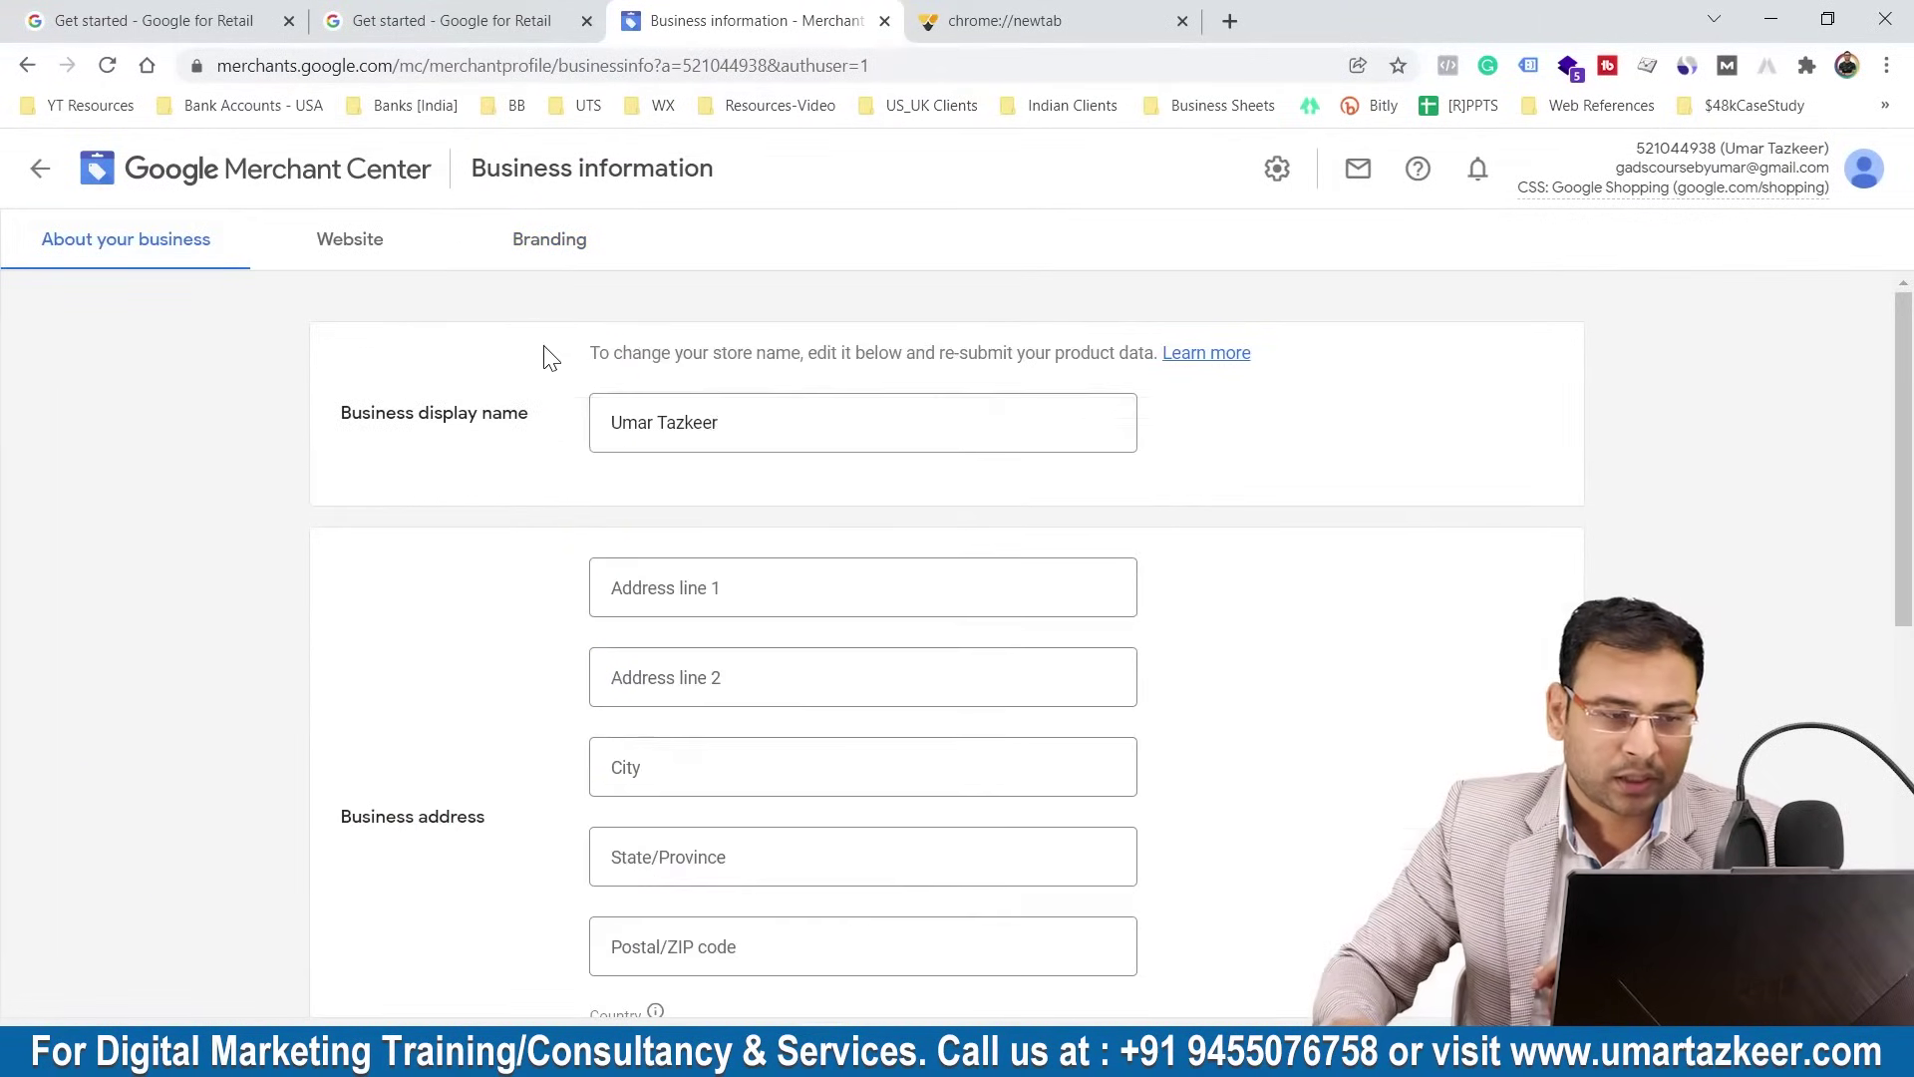
scroll(906, 606, down, 2)
click(685, 632)
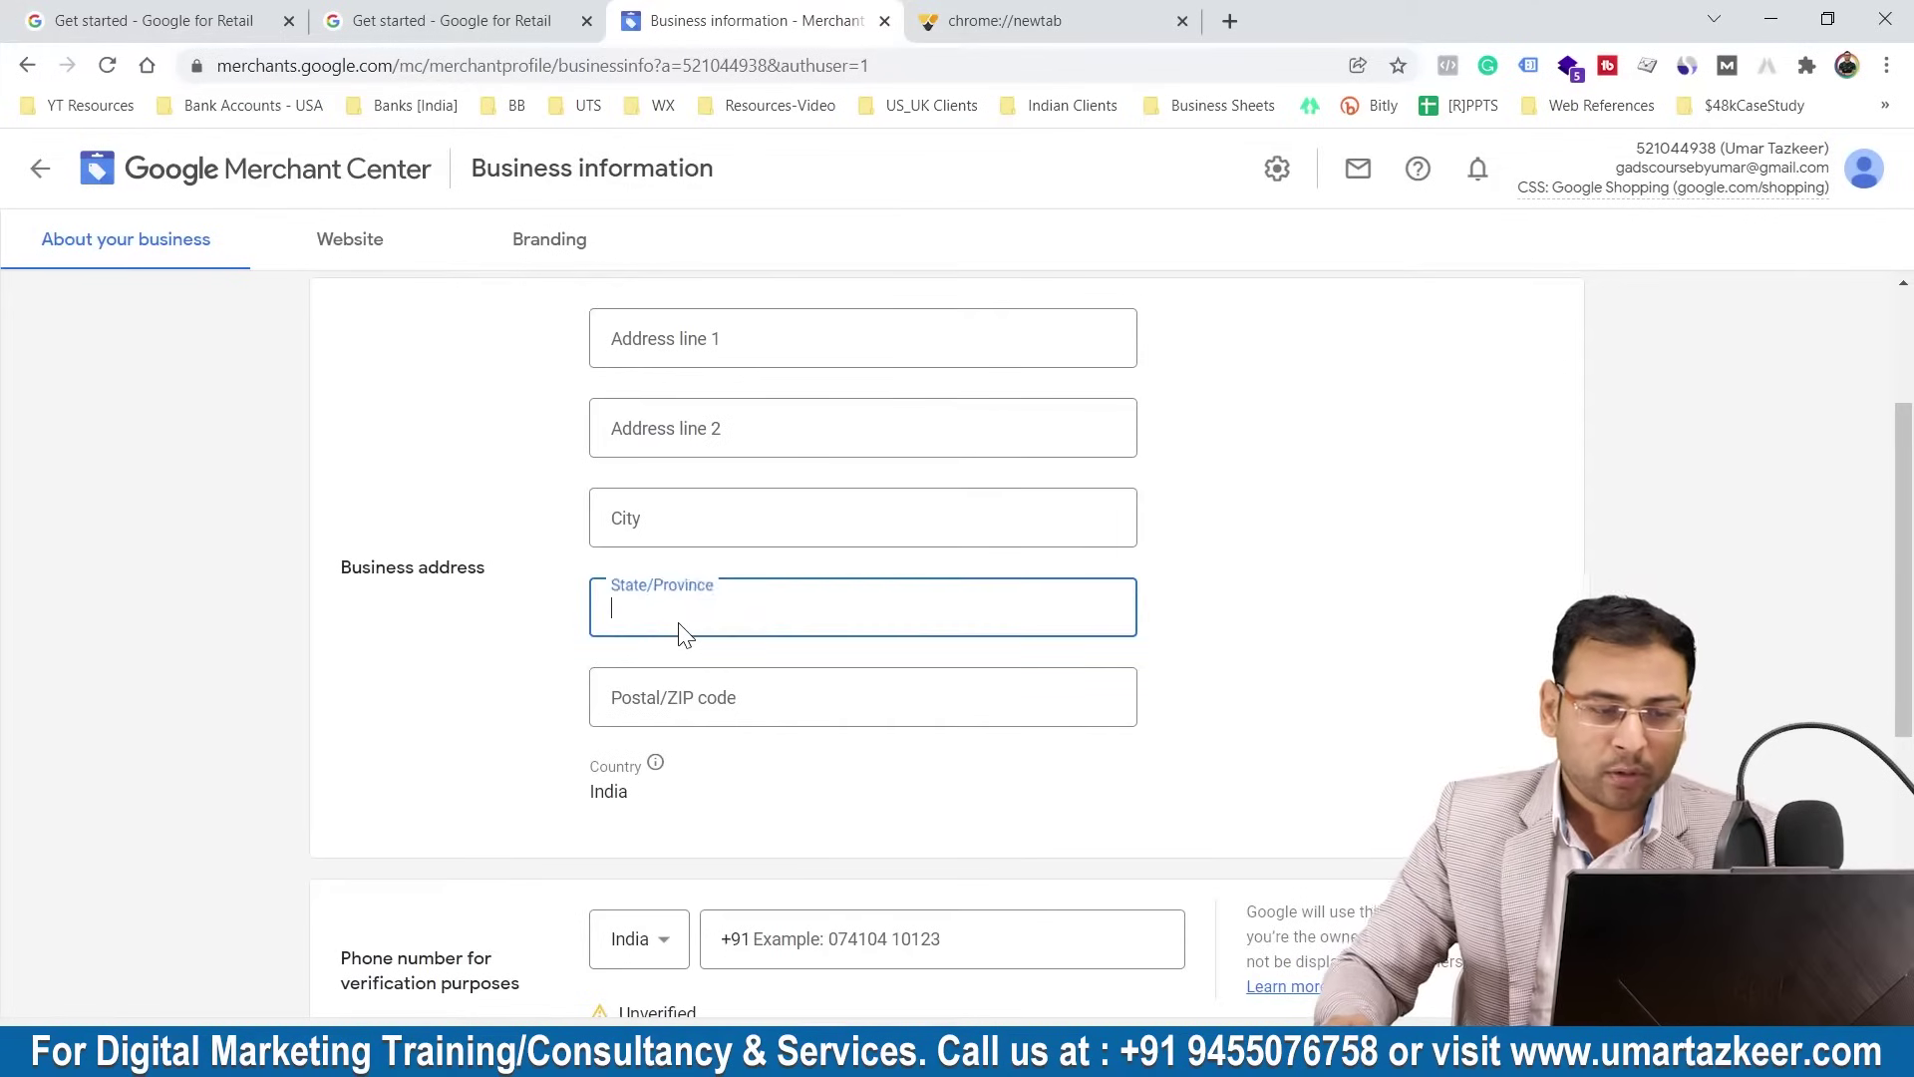
click(691, 538)
click(692, 601)
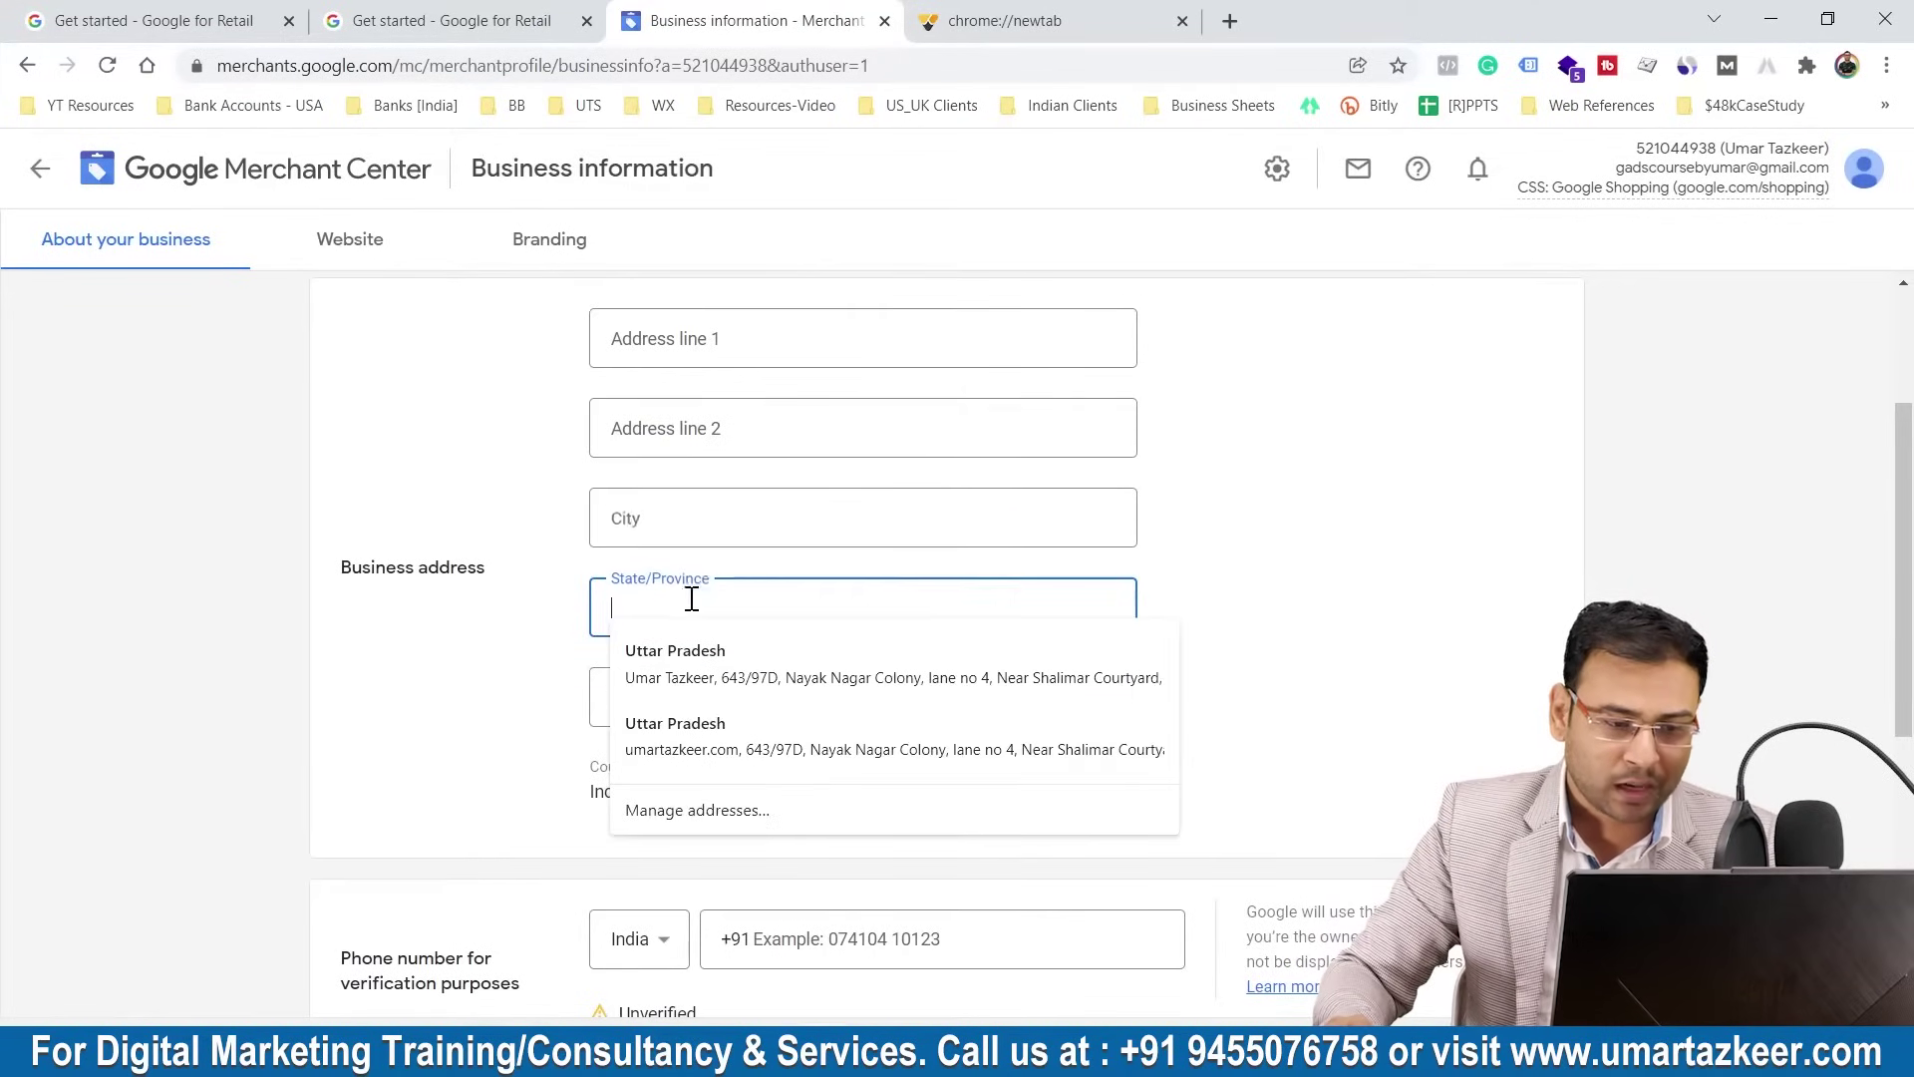
click(706, 677)
Enter and save the verification phone number, dismiss the code dialog, and return to Overview.
scroll(798, 578, down, 3)
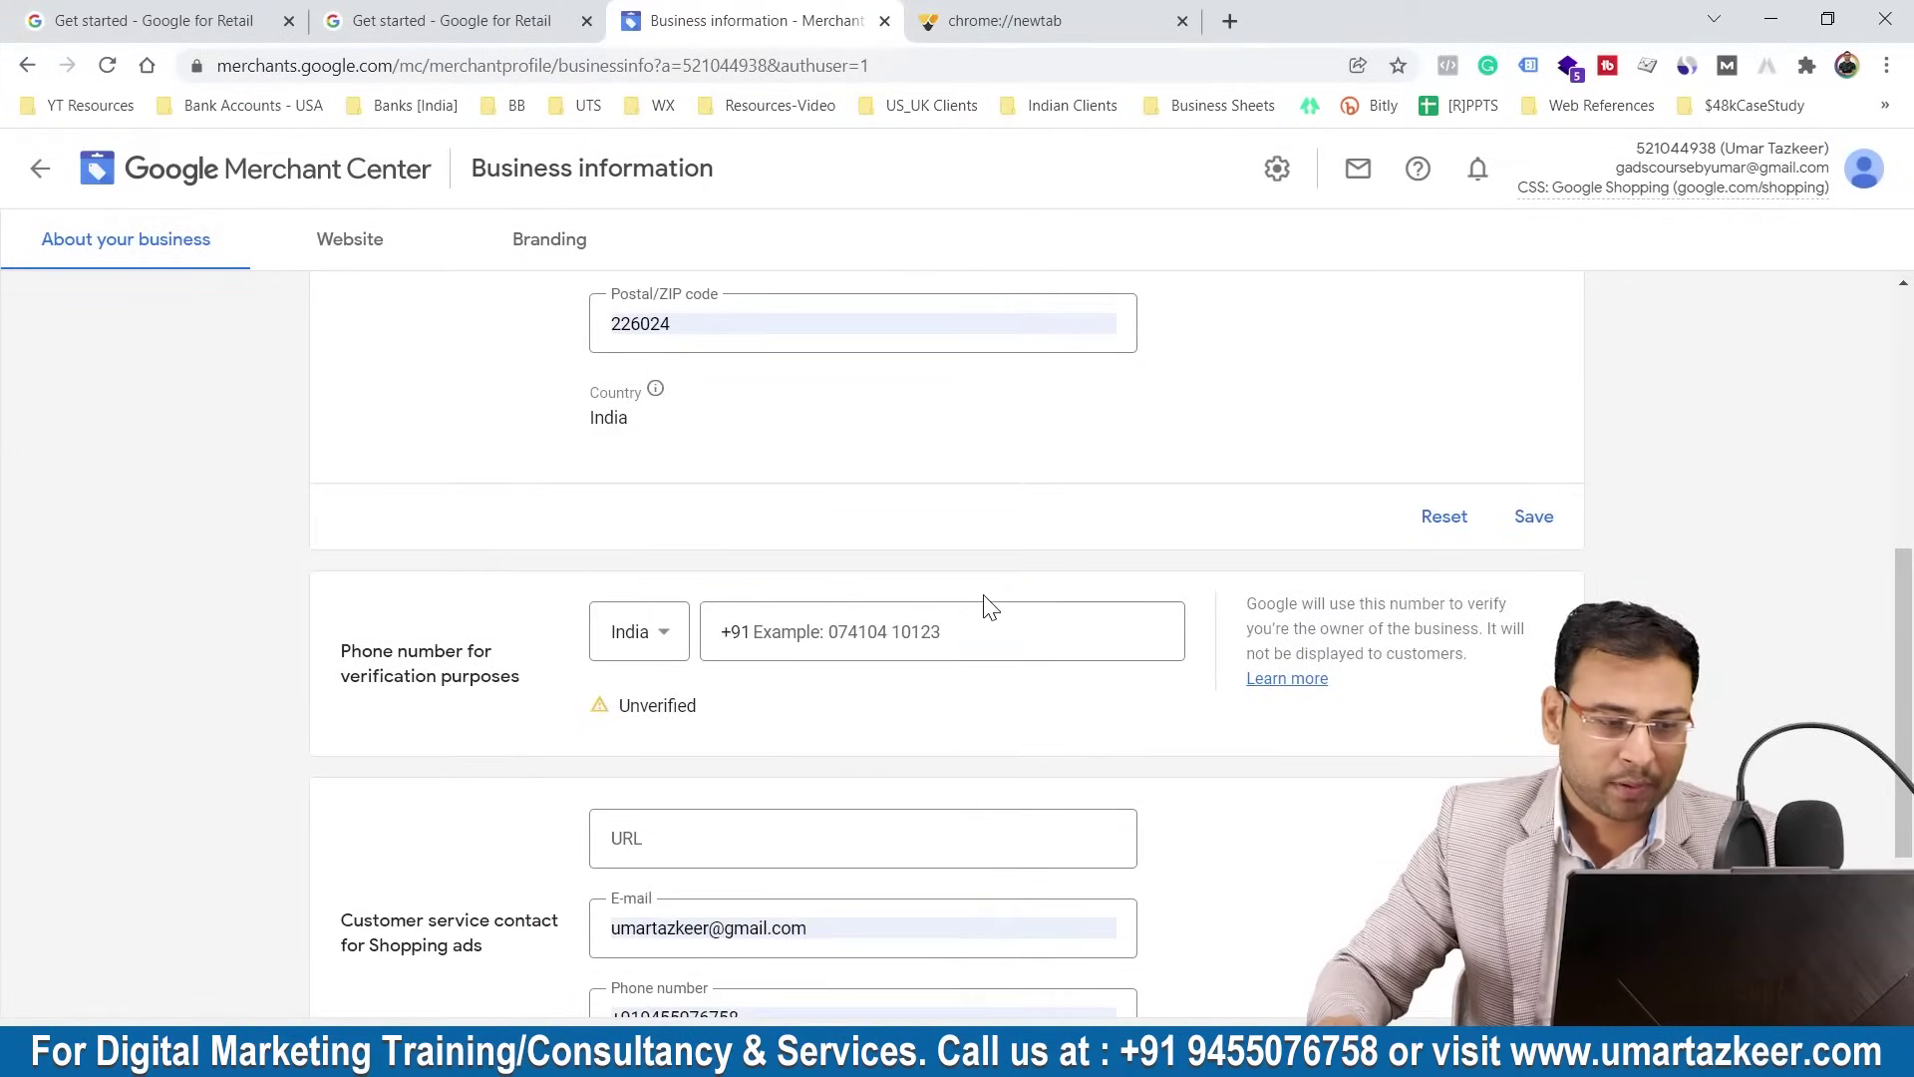
click(910, 623)
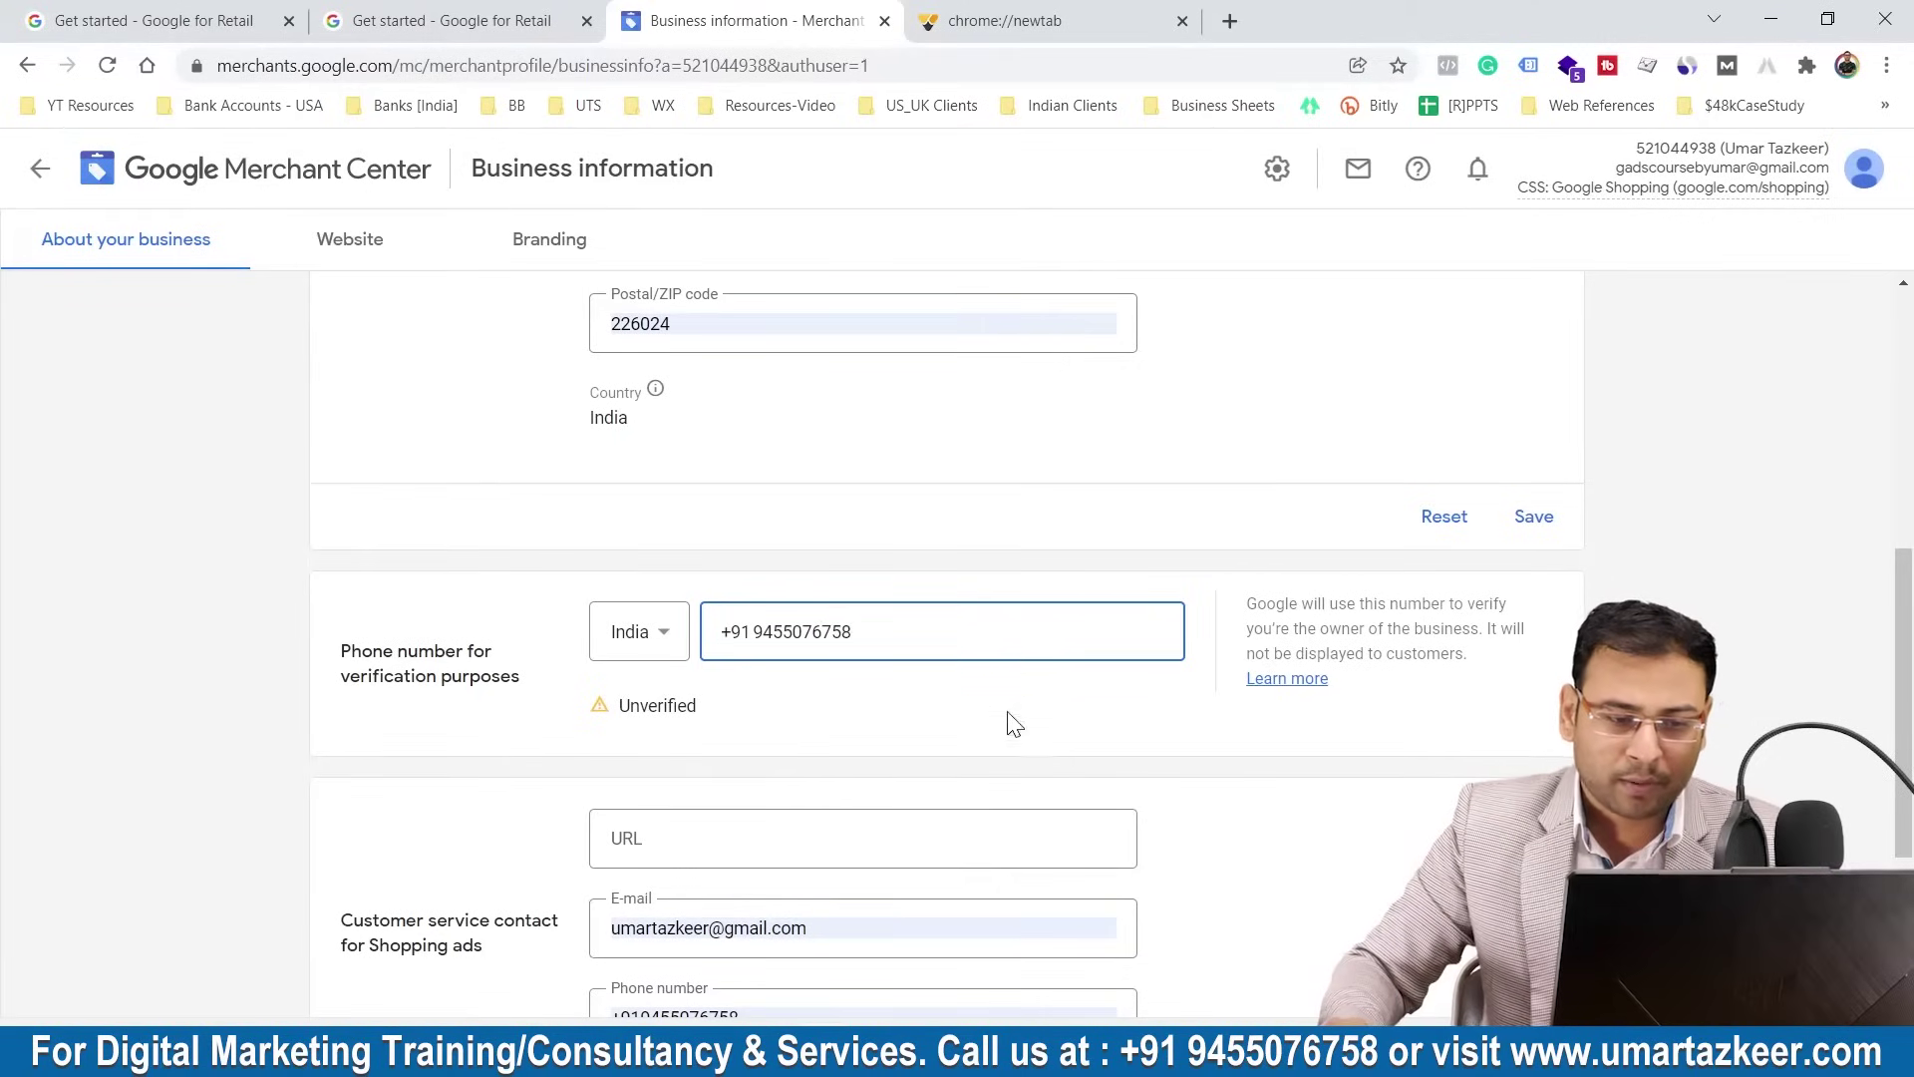
click(1010, 720)
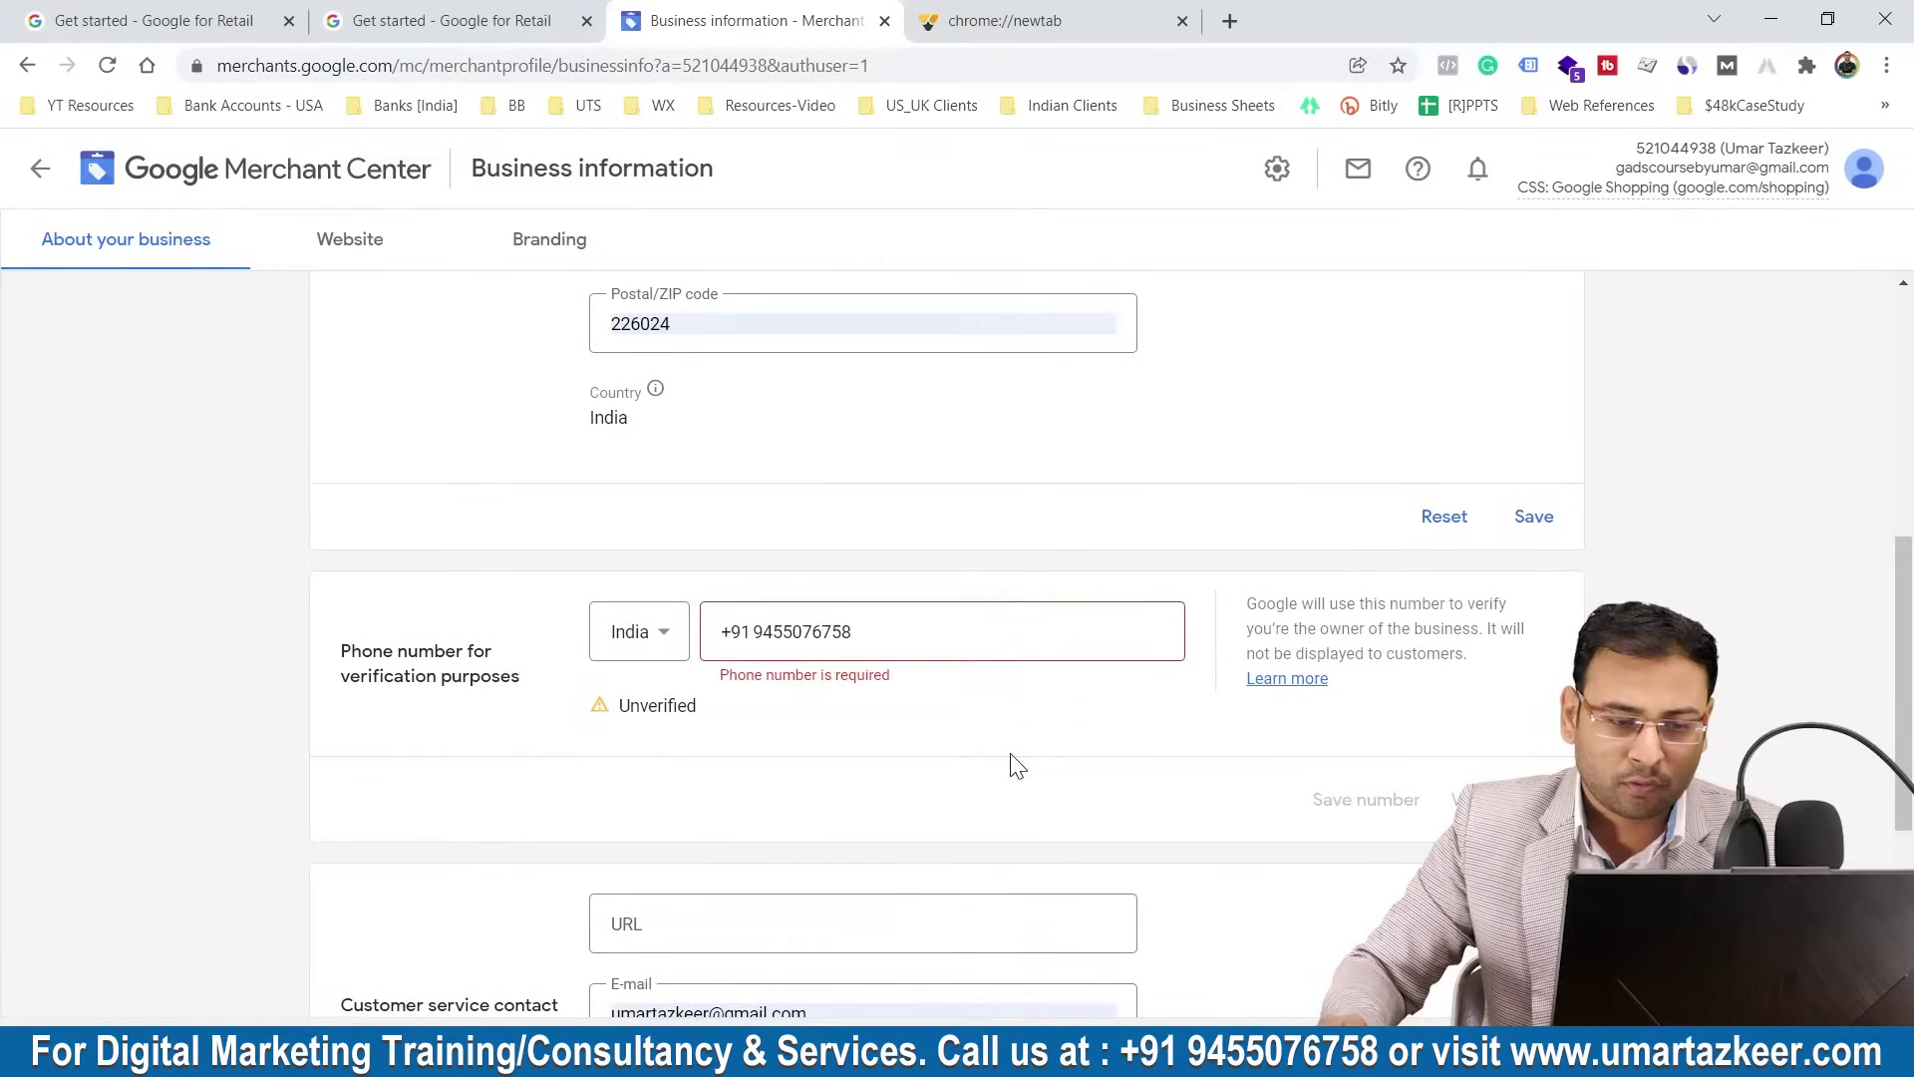
click(892, 645)
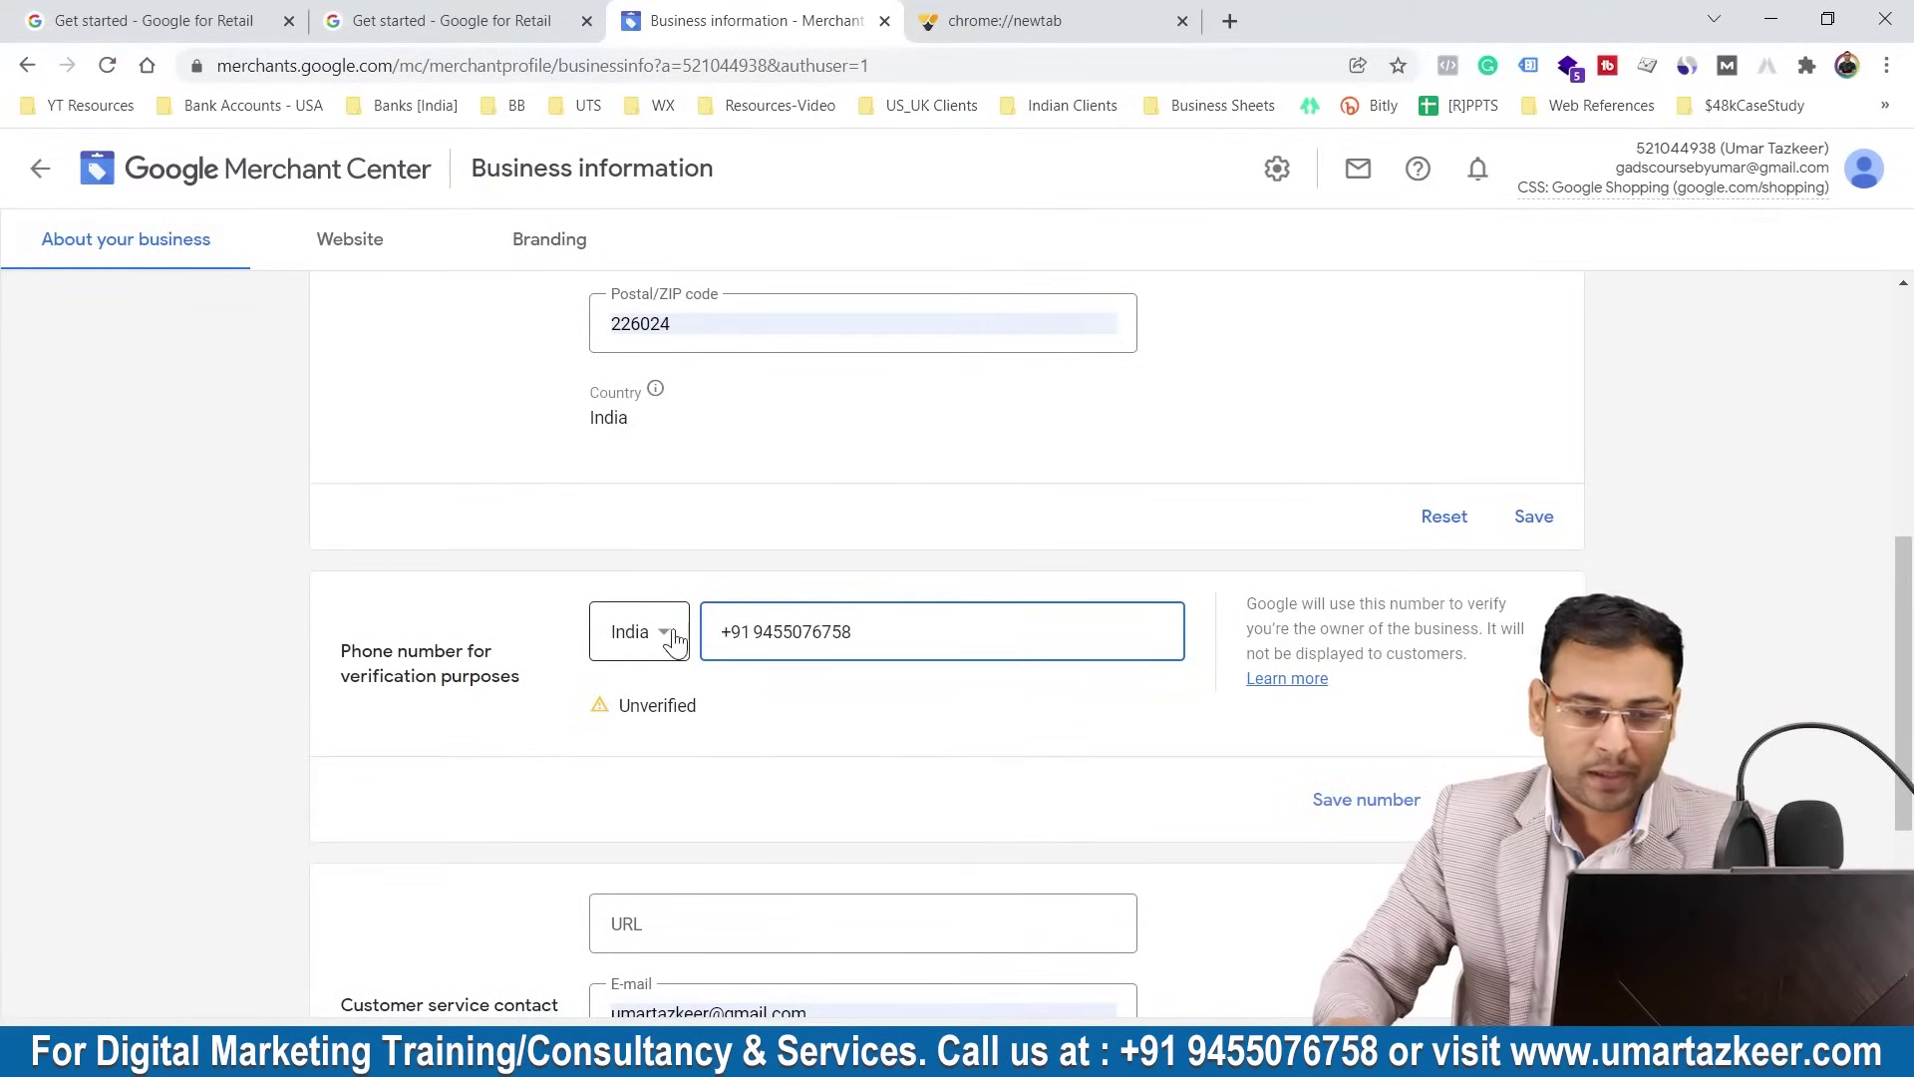
click(1446, 792)
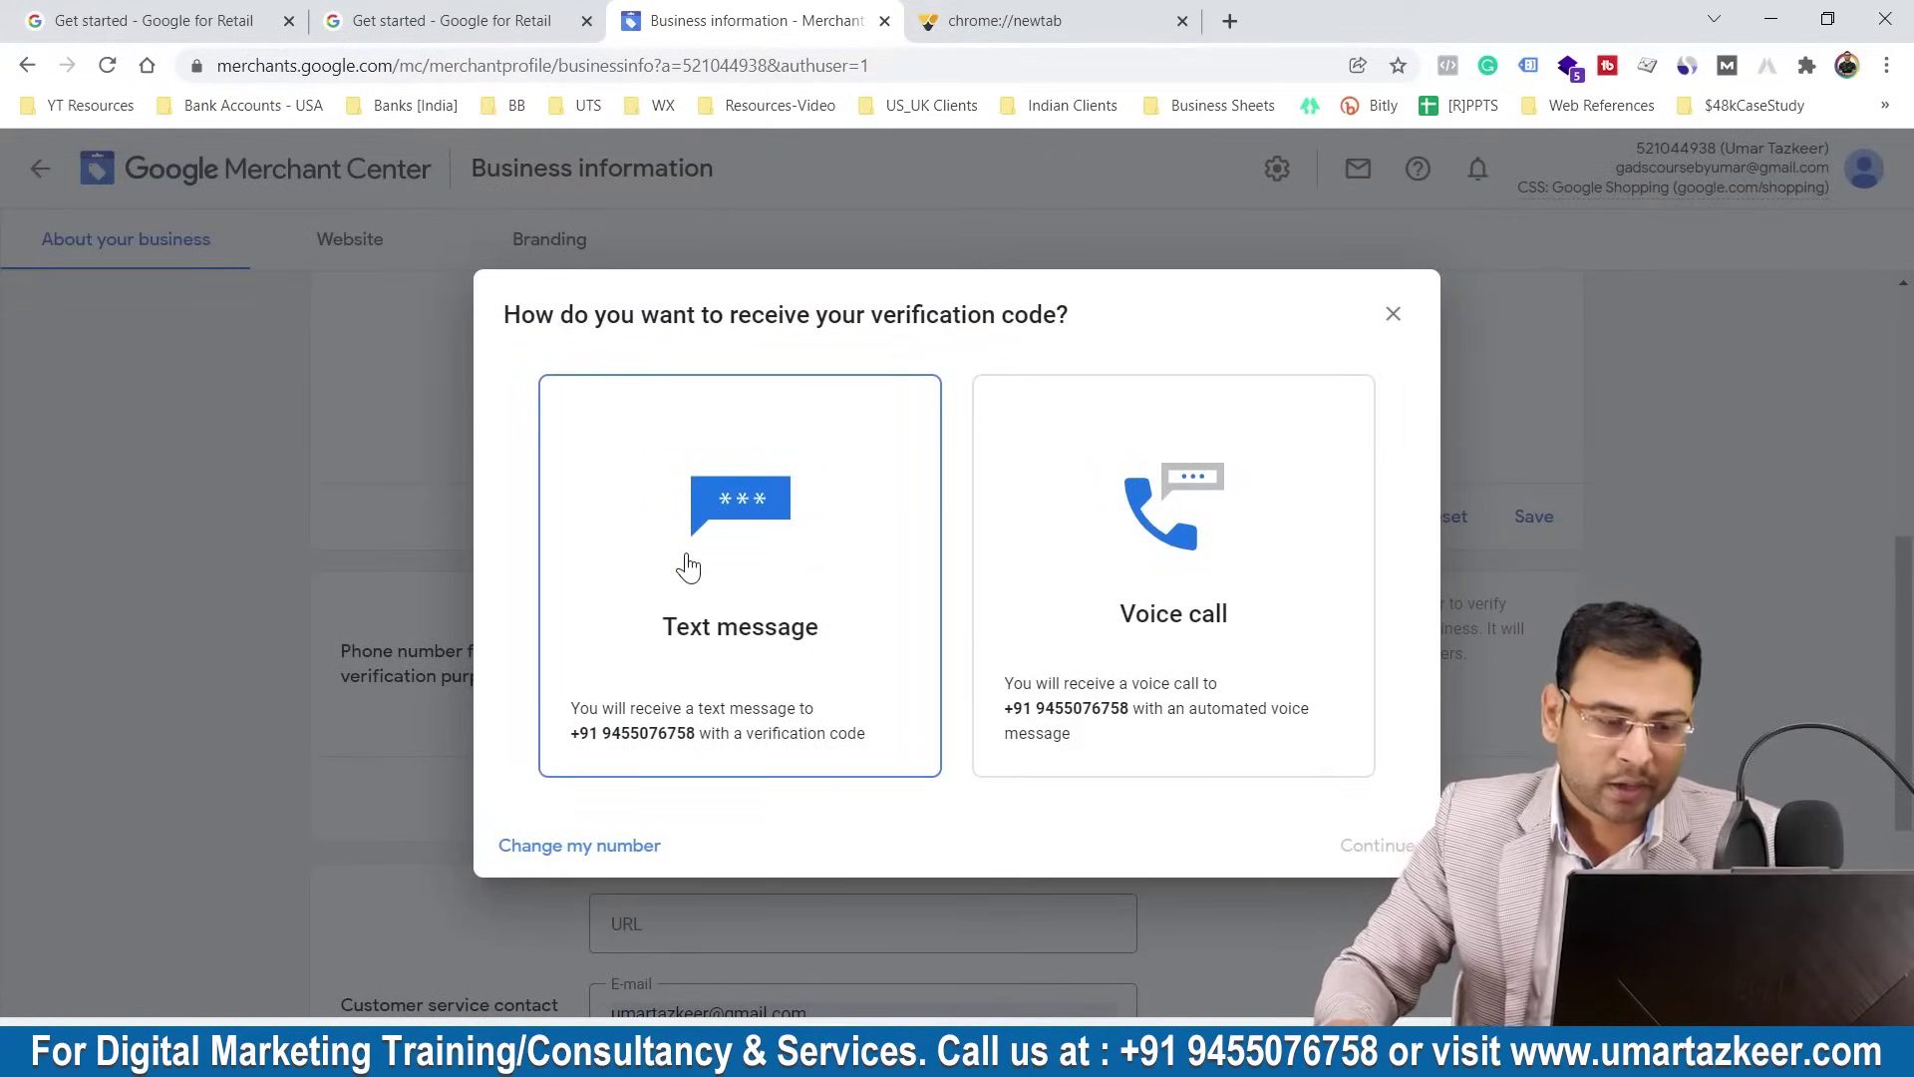
click(1392, 314)
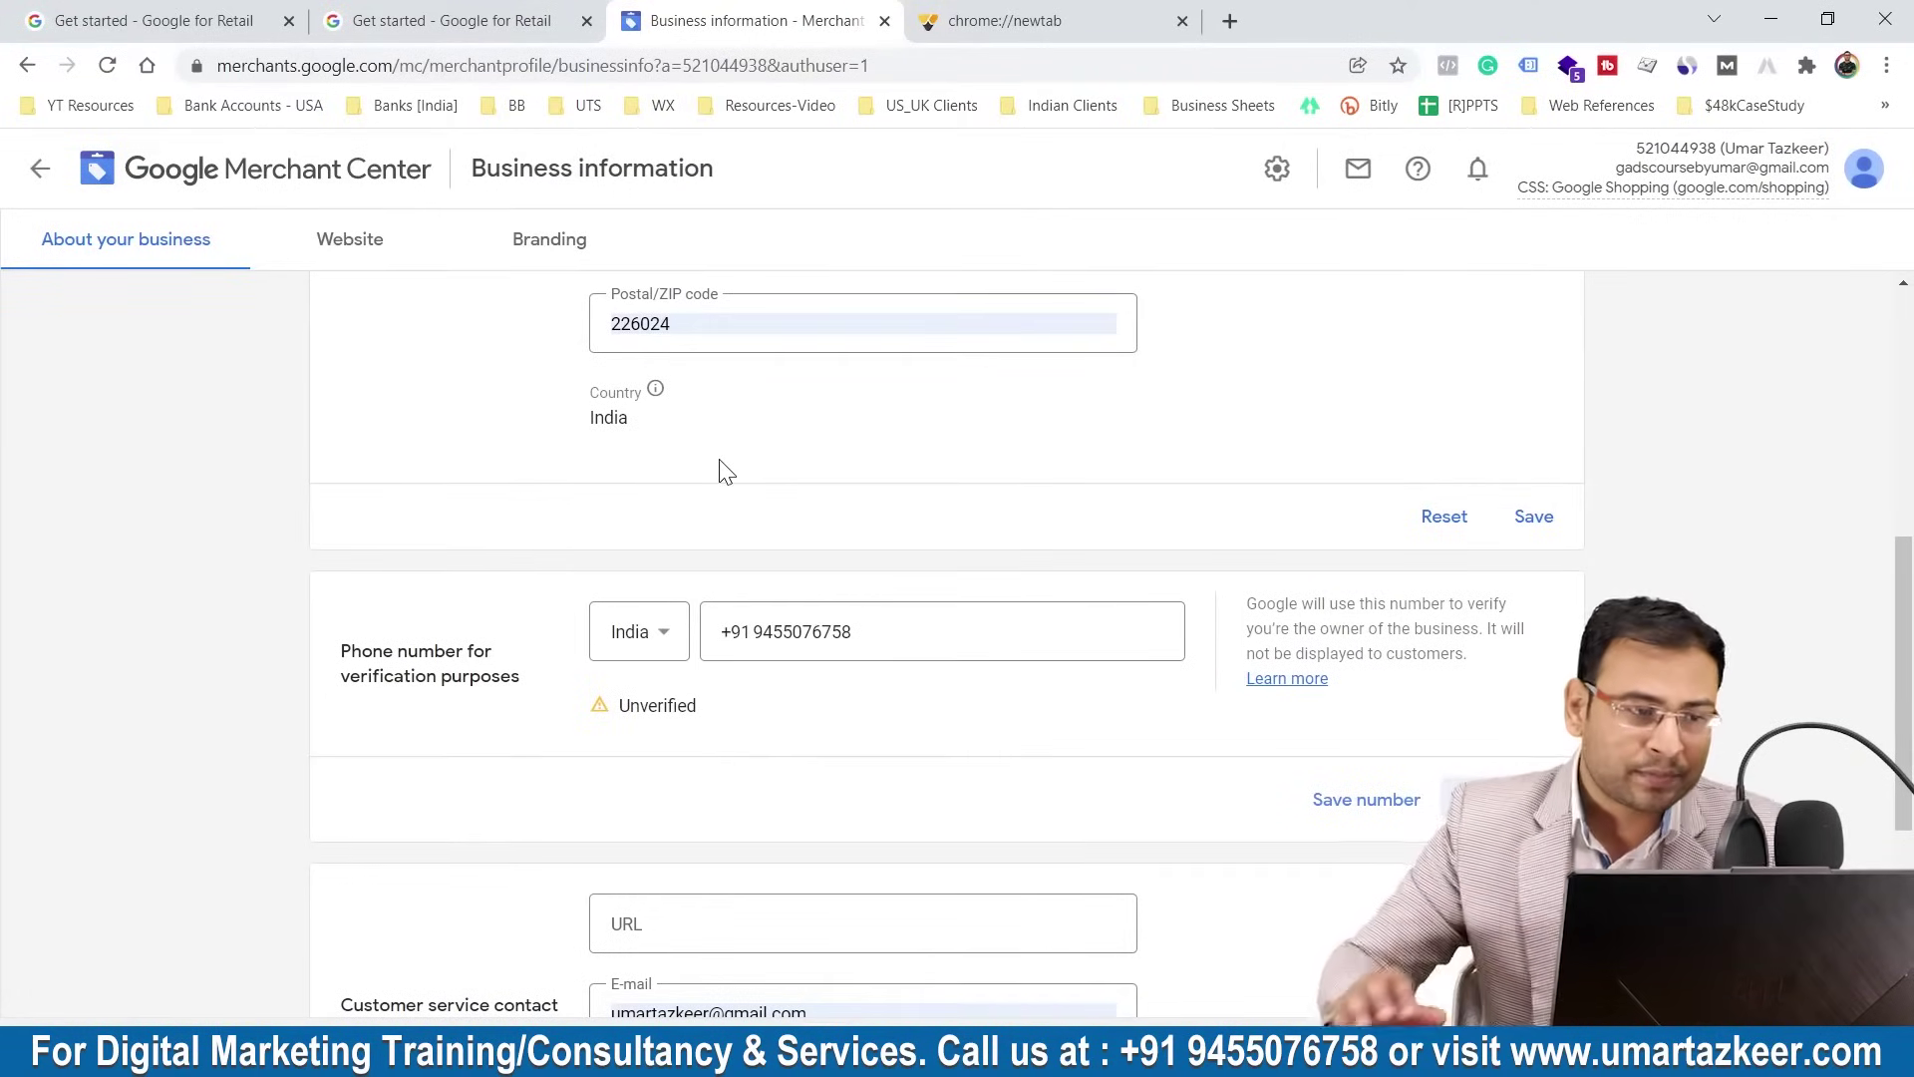
click(104, 185)
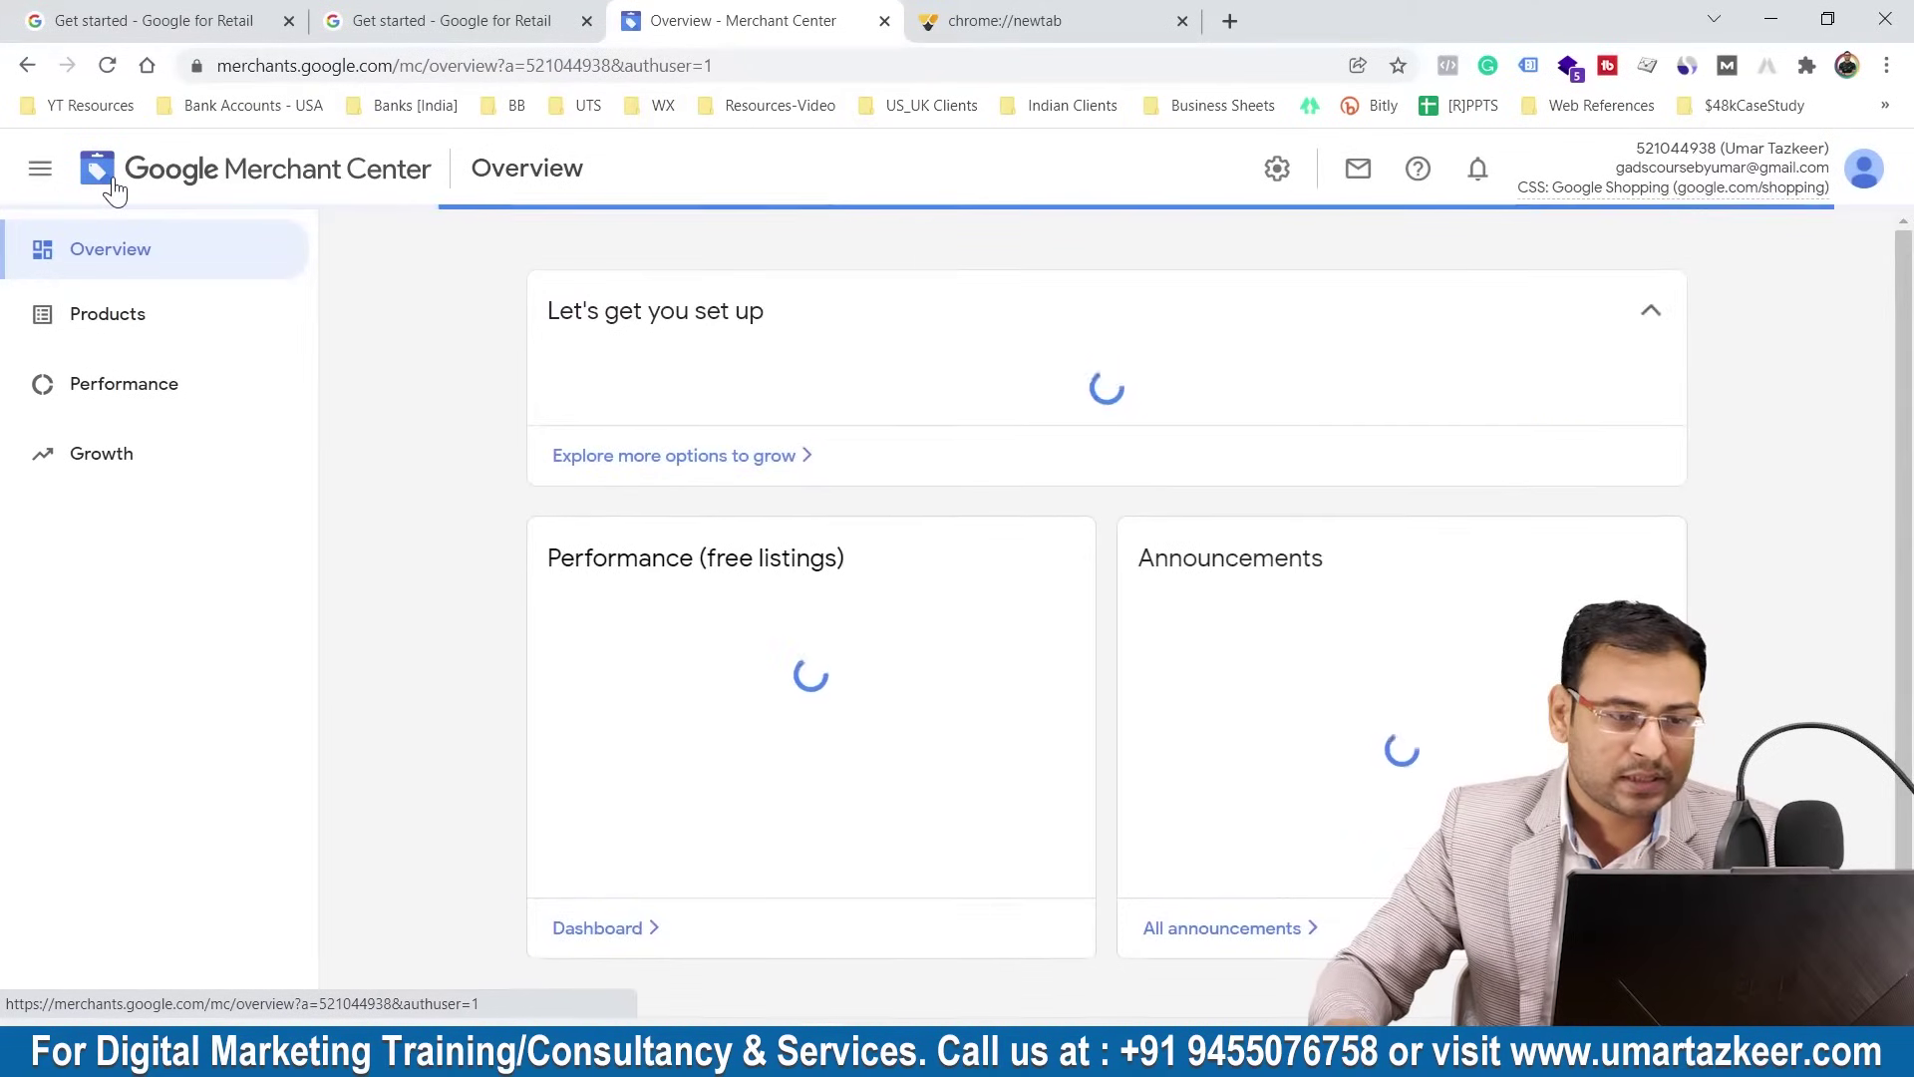
Follow the unverified phone number account issue back to the Business information page.
drag(620, 327, 877, 329)
click(993, 356)
click(1446, 341)
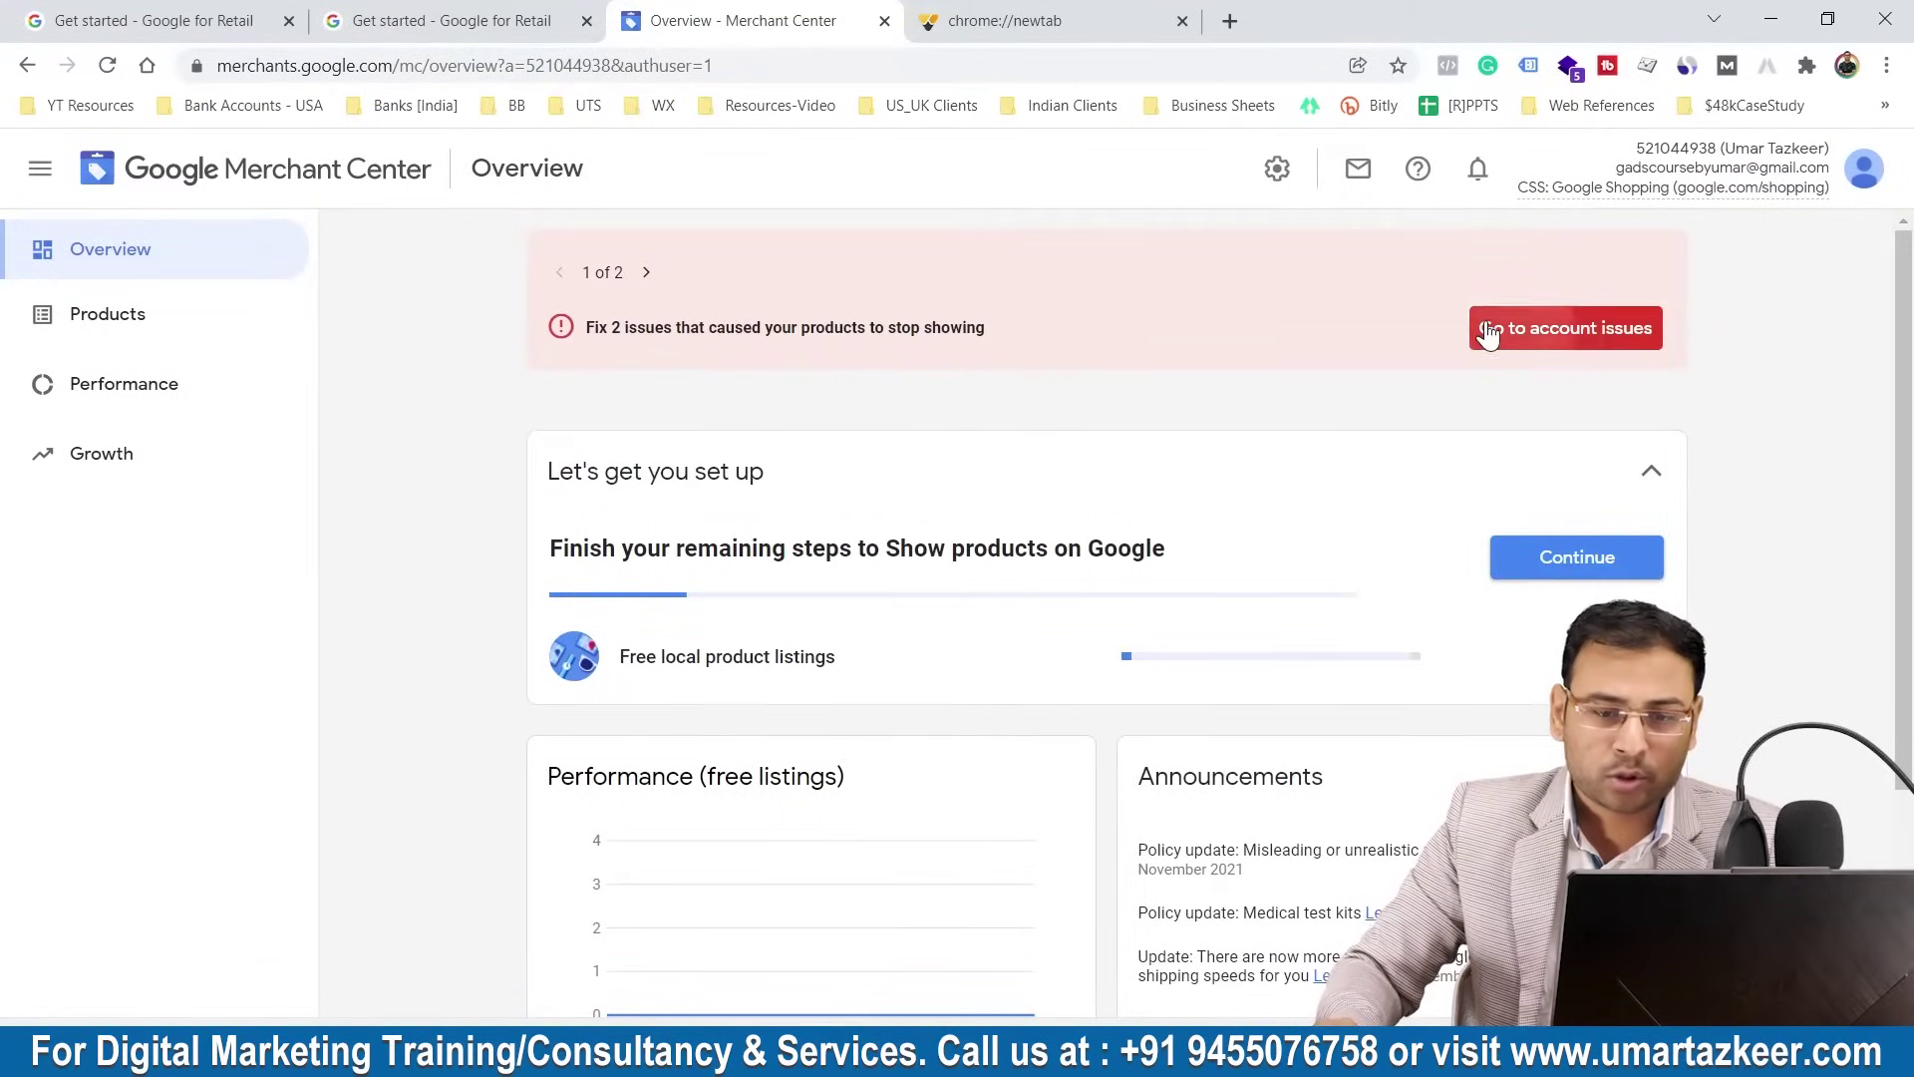
click(1488, 332)
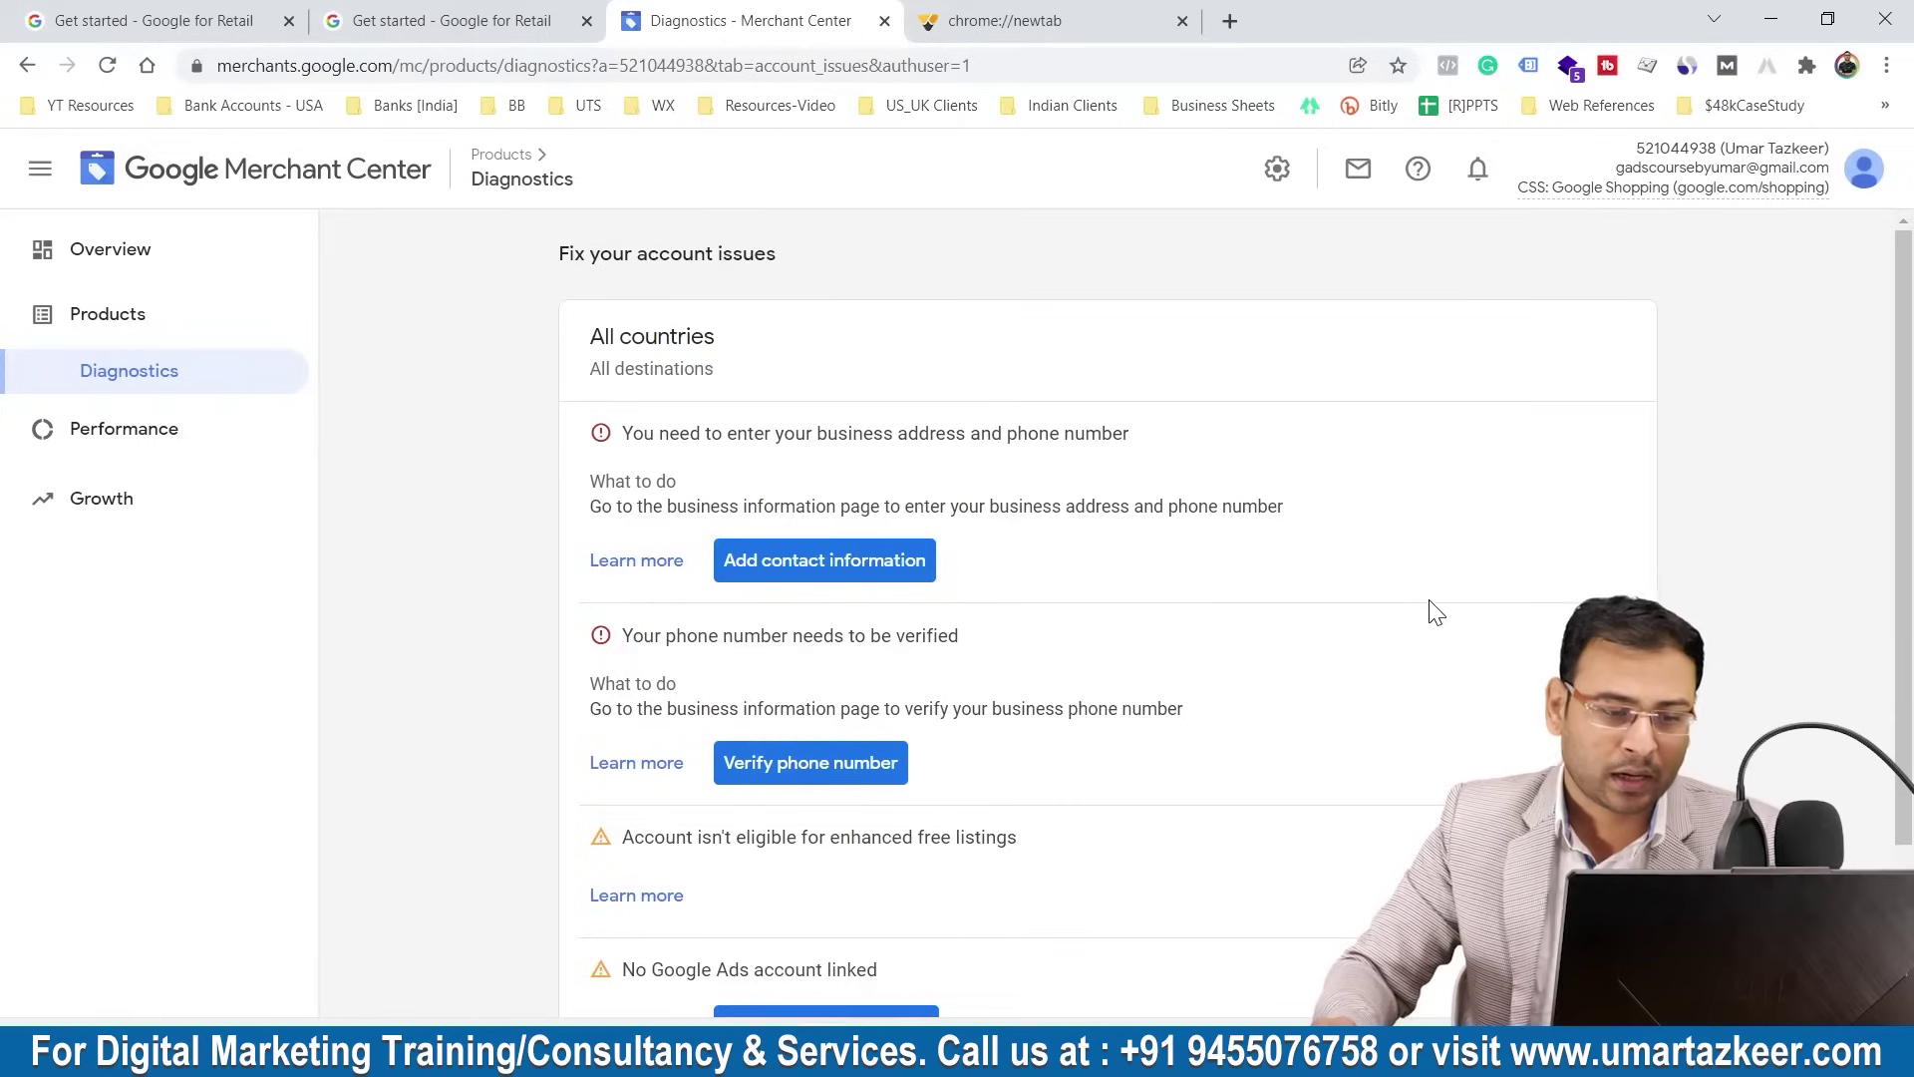
scroll(1436, 613, down, 2)
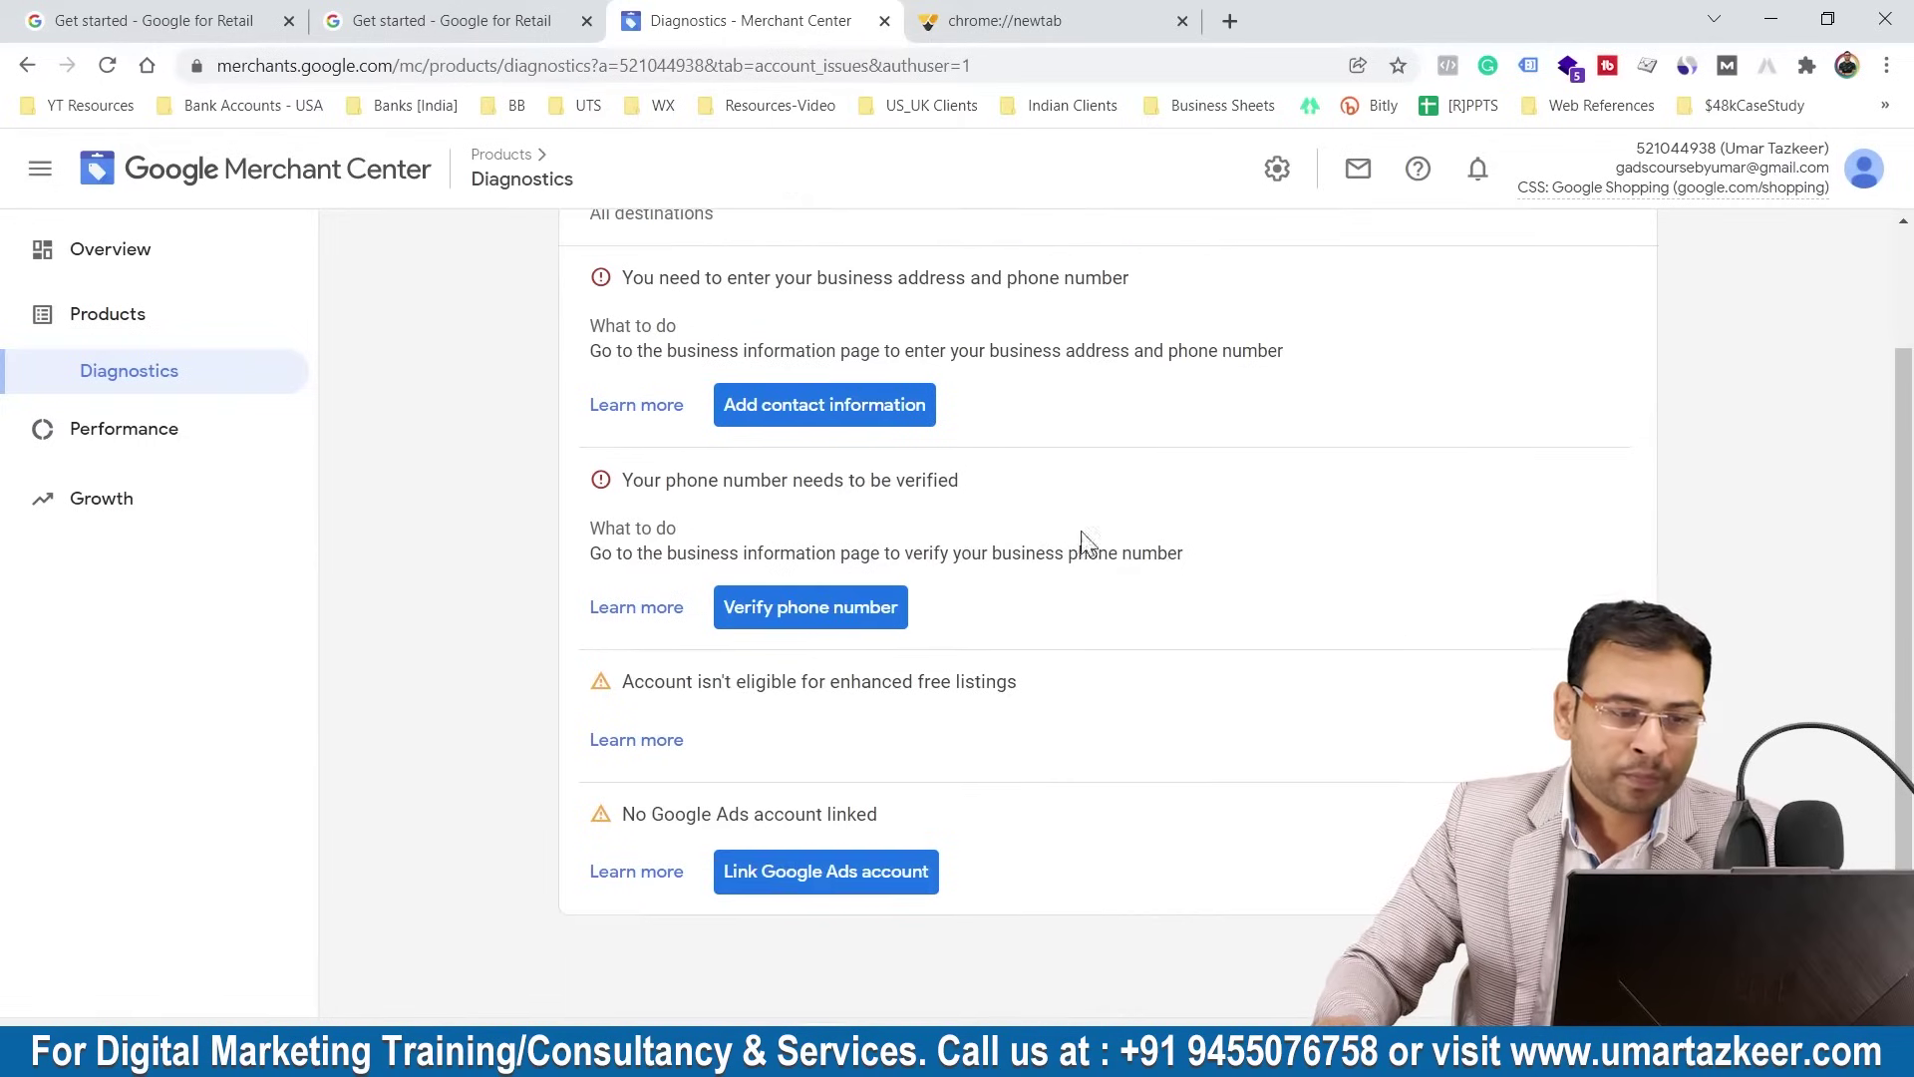
click(845, 620)
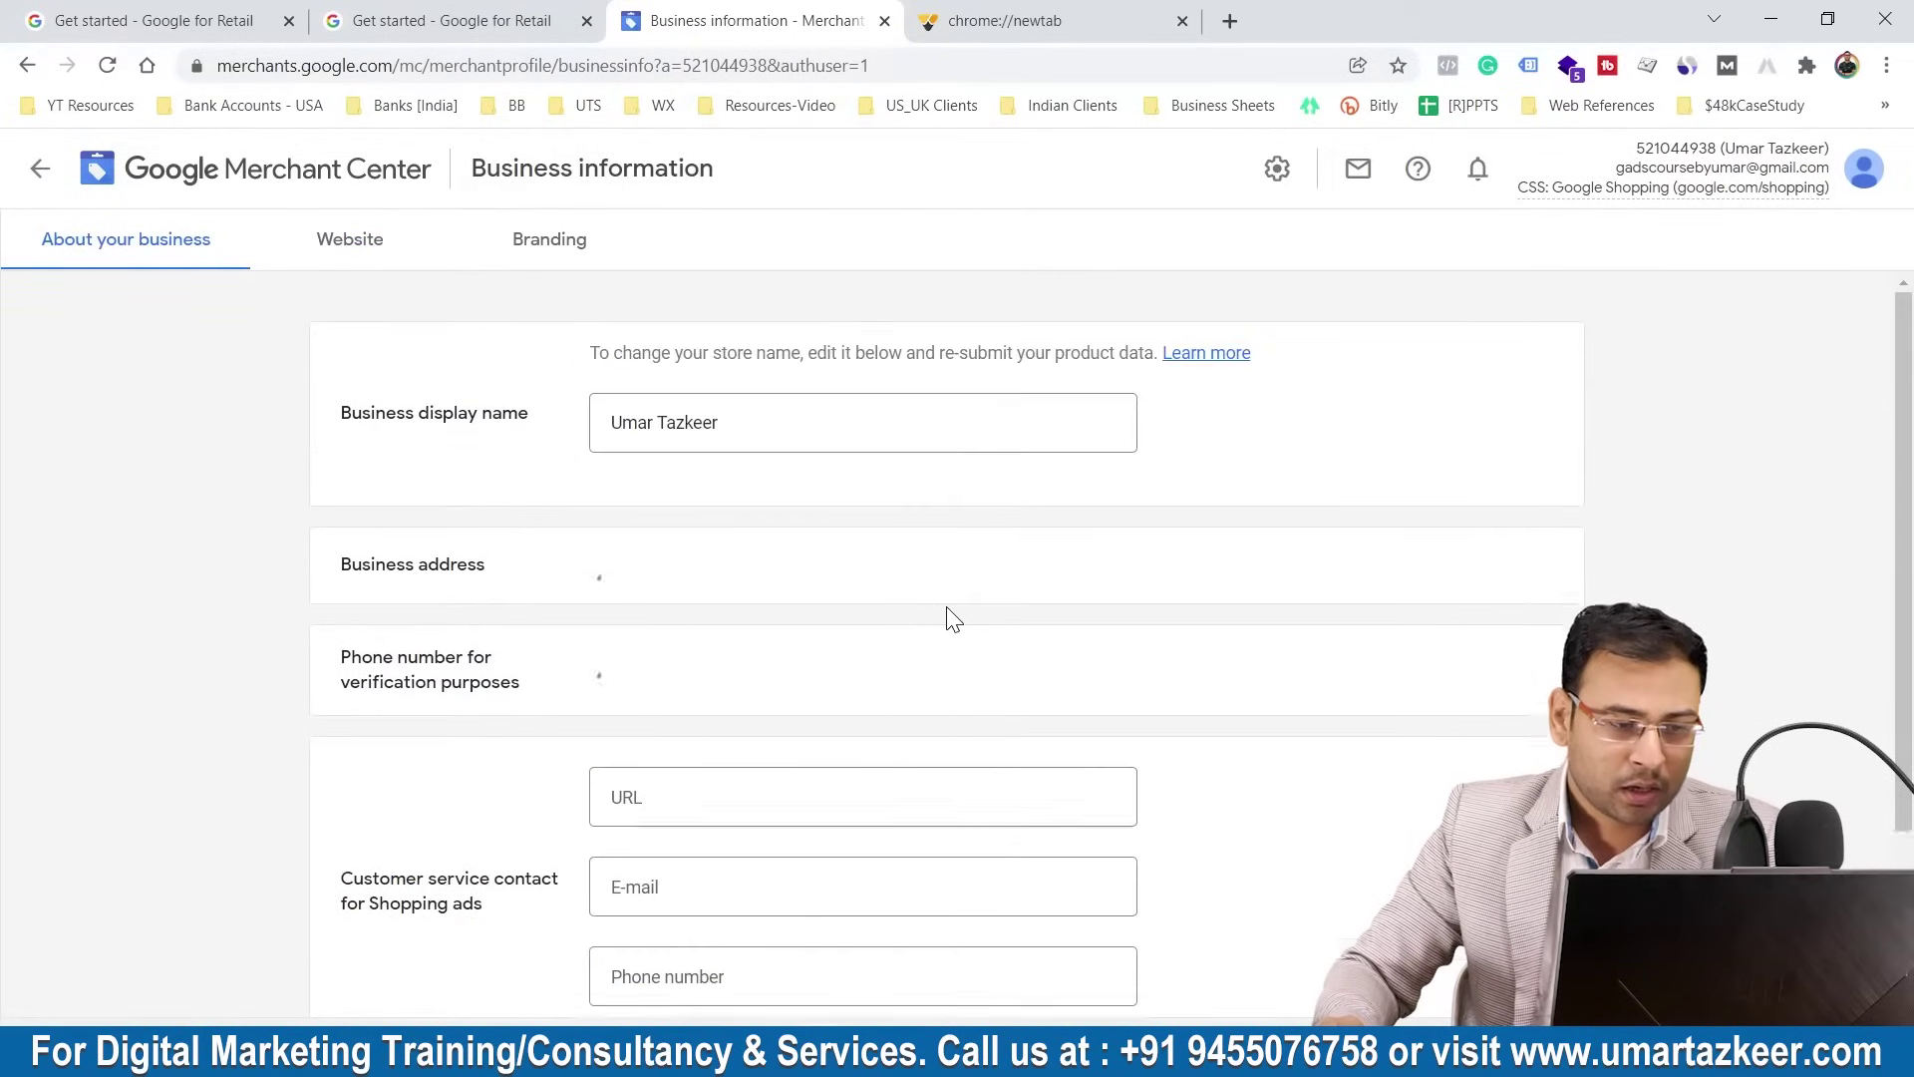
Re-enter the verification phone number, removing the extra trailing digit.
scroll(987, 583, down, 7)
click(901, 444)
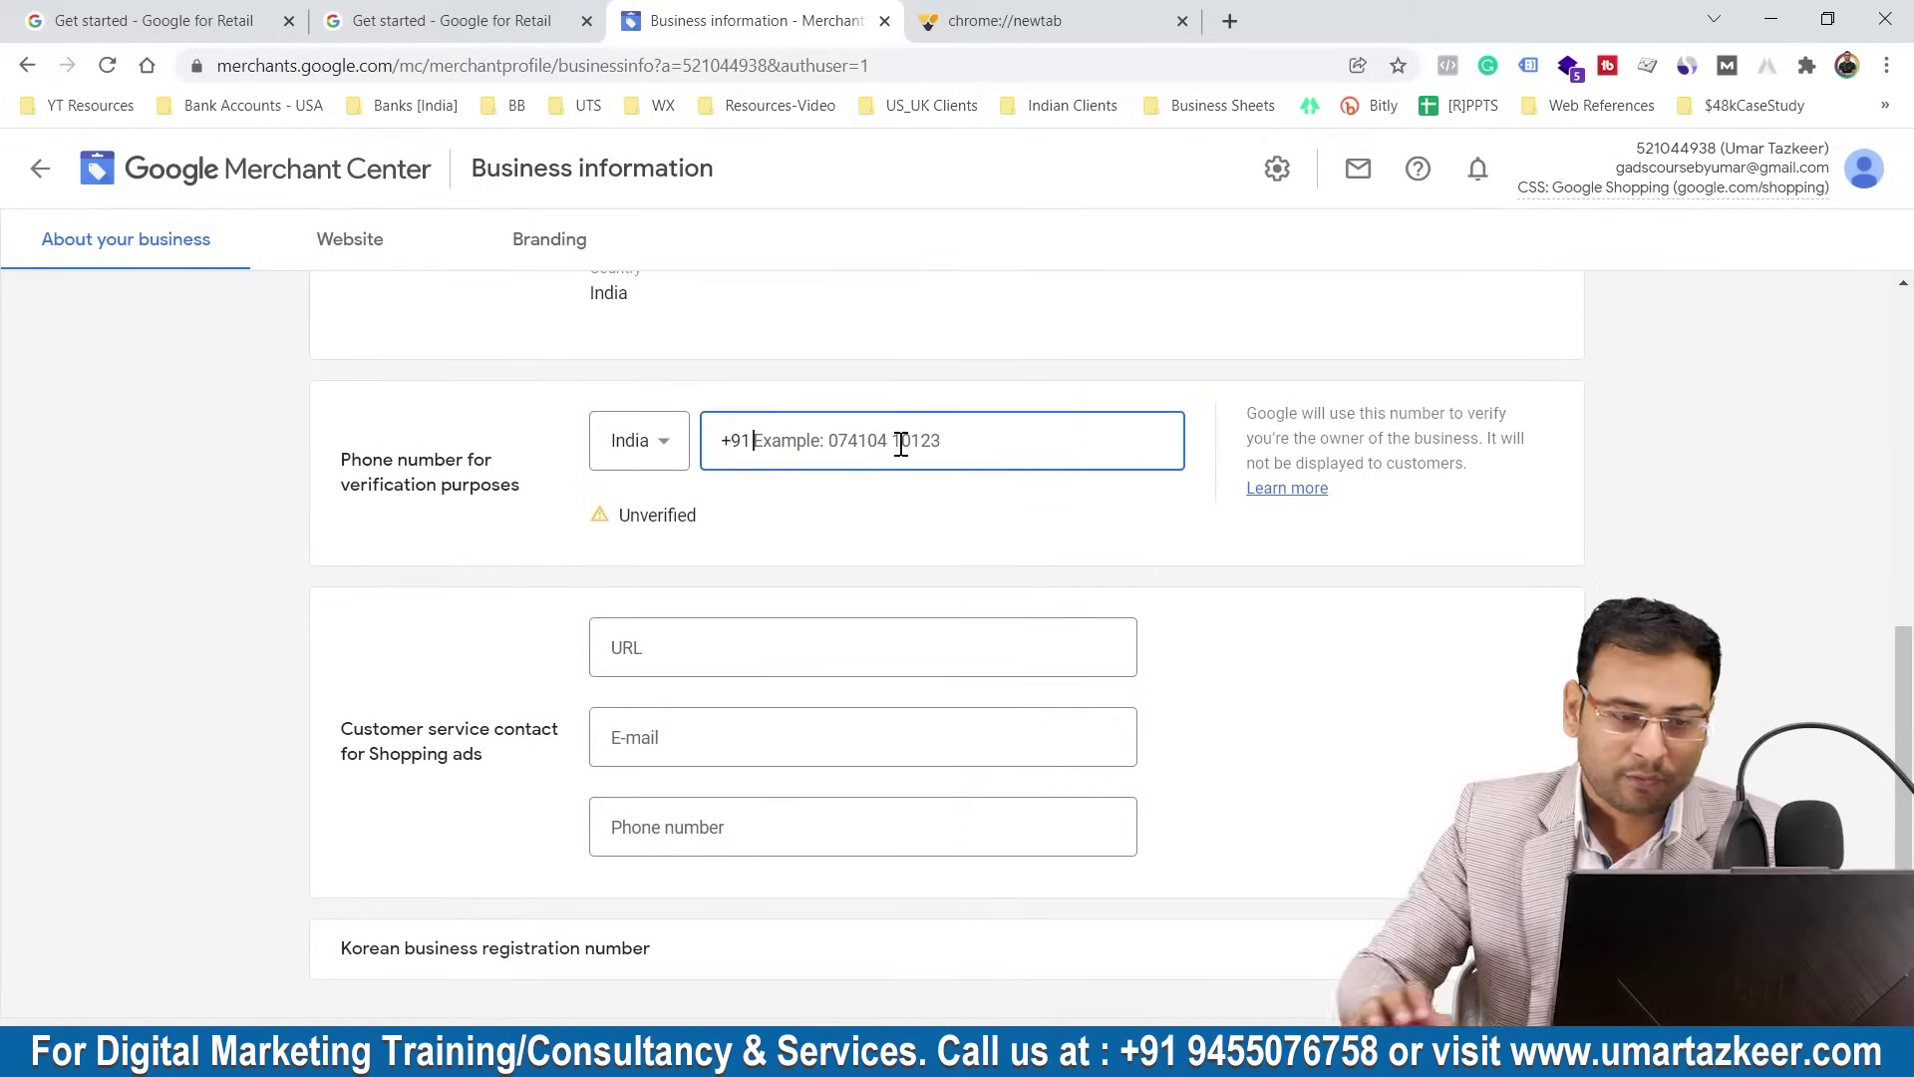
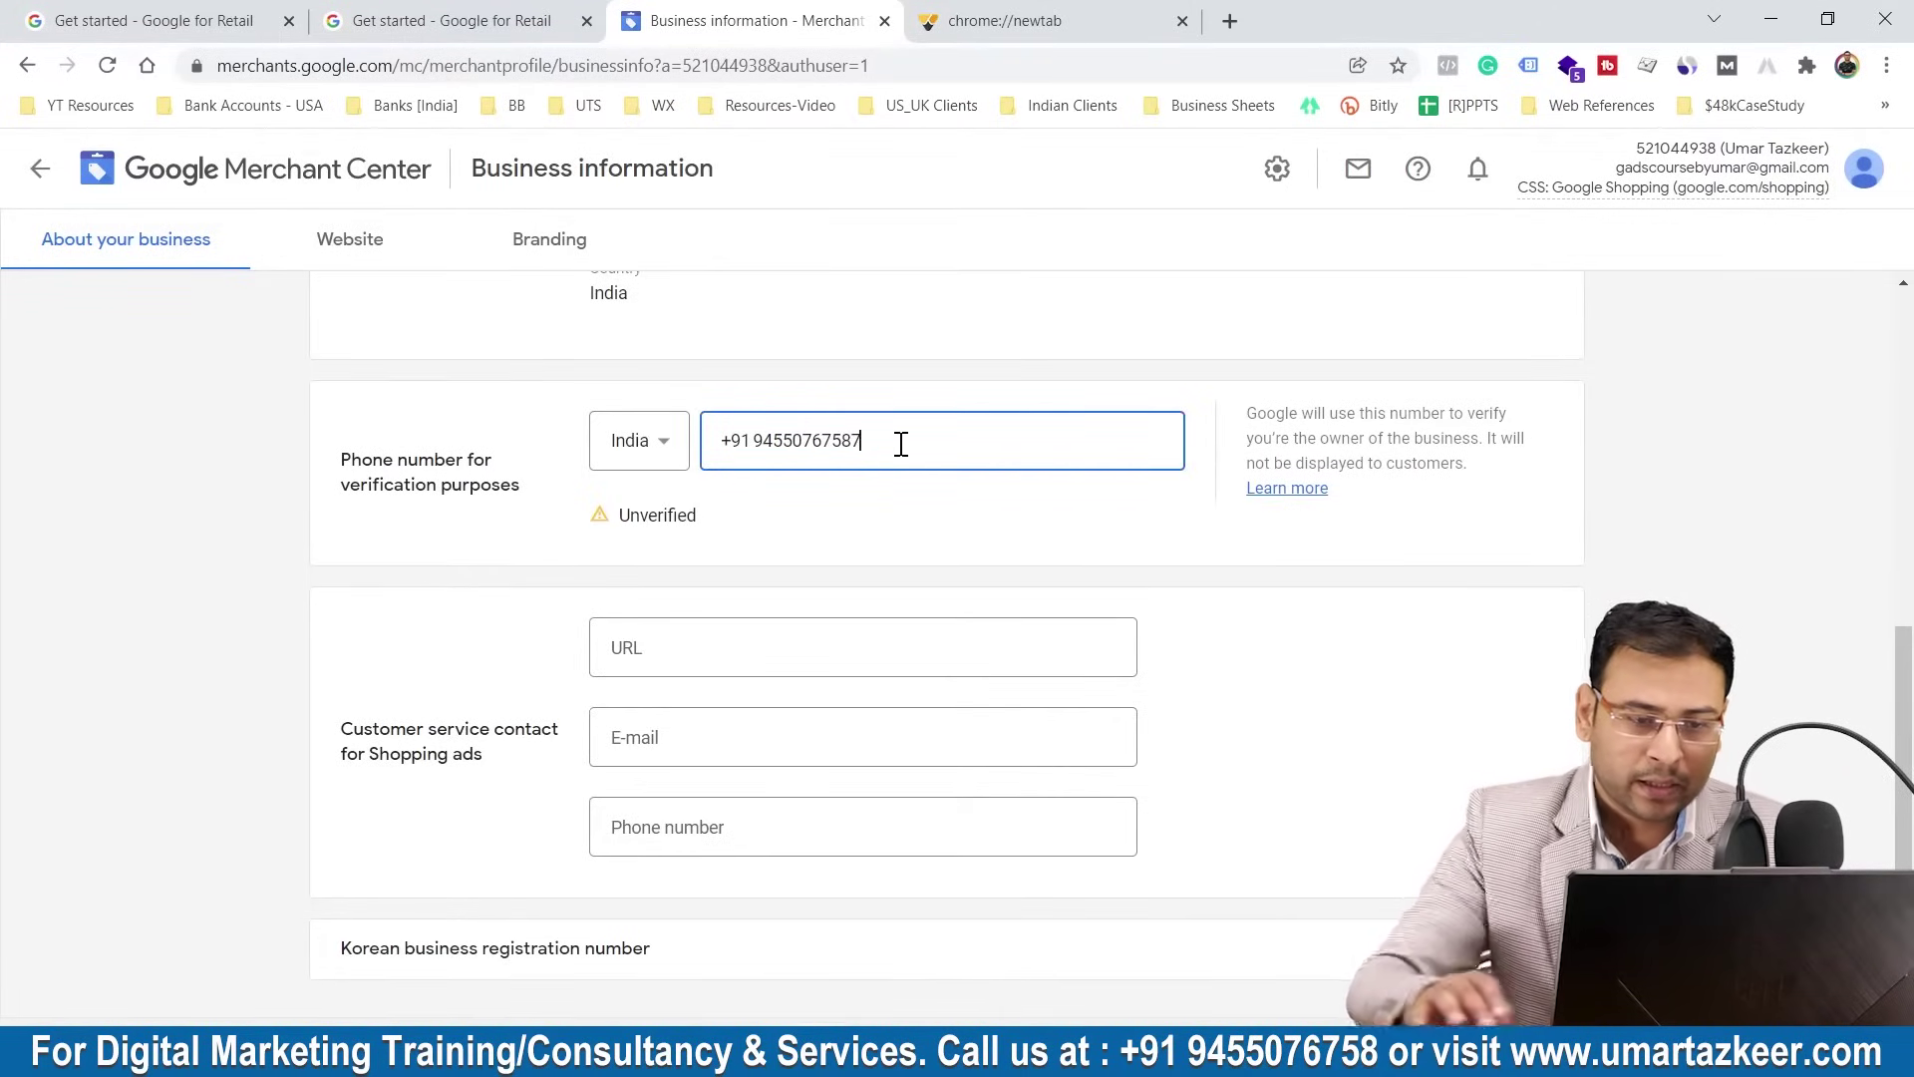
click(902, 517)
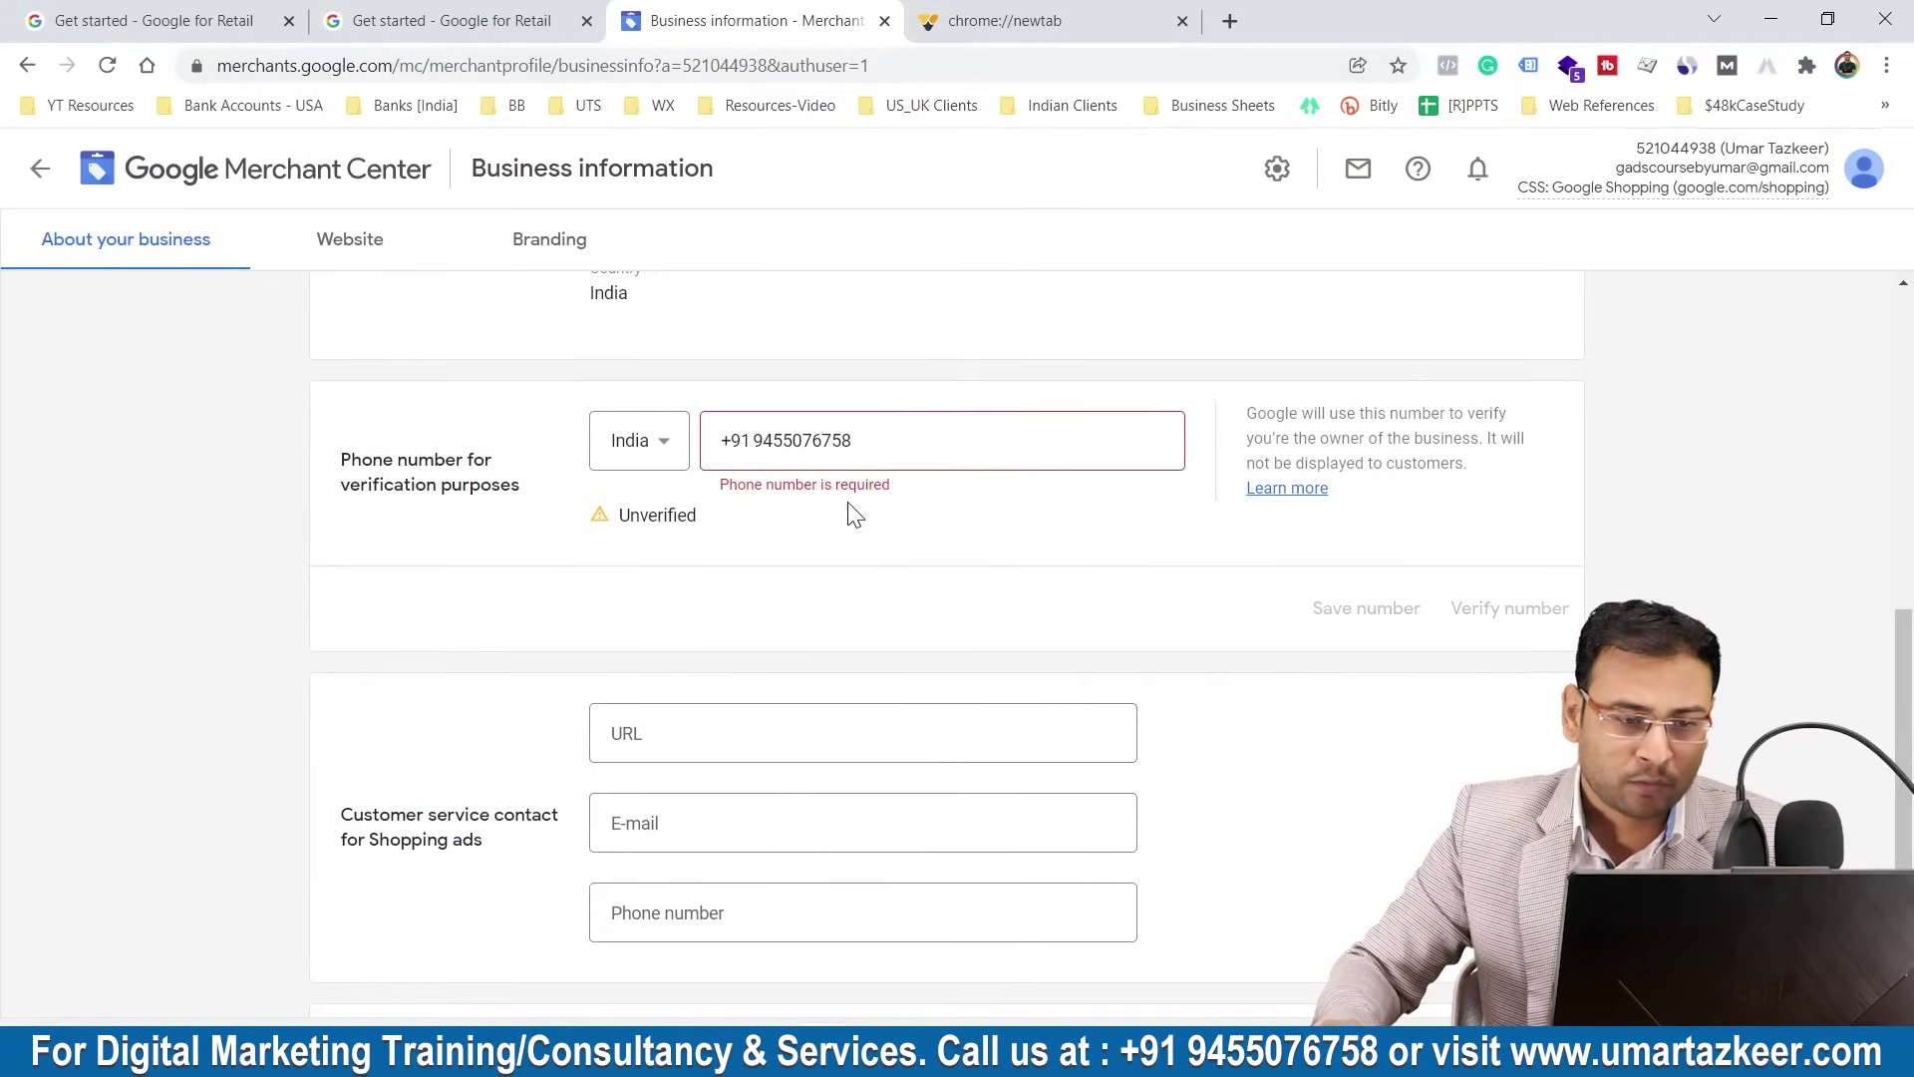
Verify the phone number by text message, entering the 6-digit code received by SMS.
click(910, 436)
click(1480, 596)
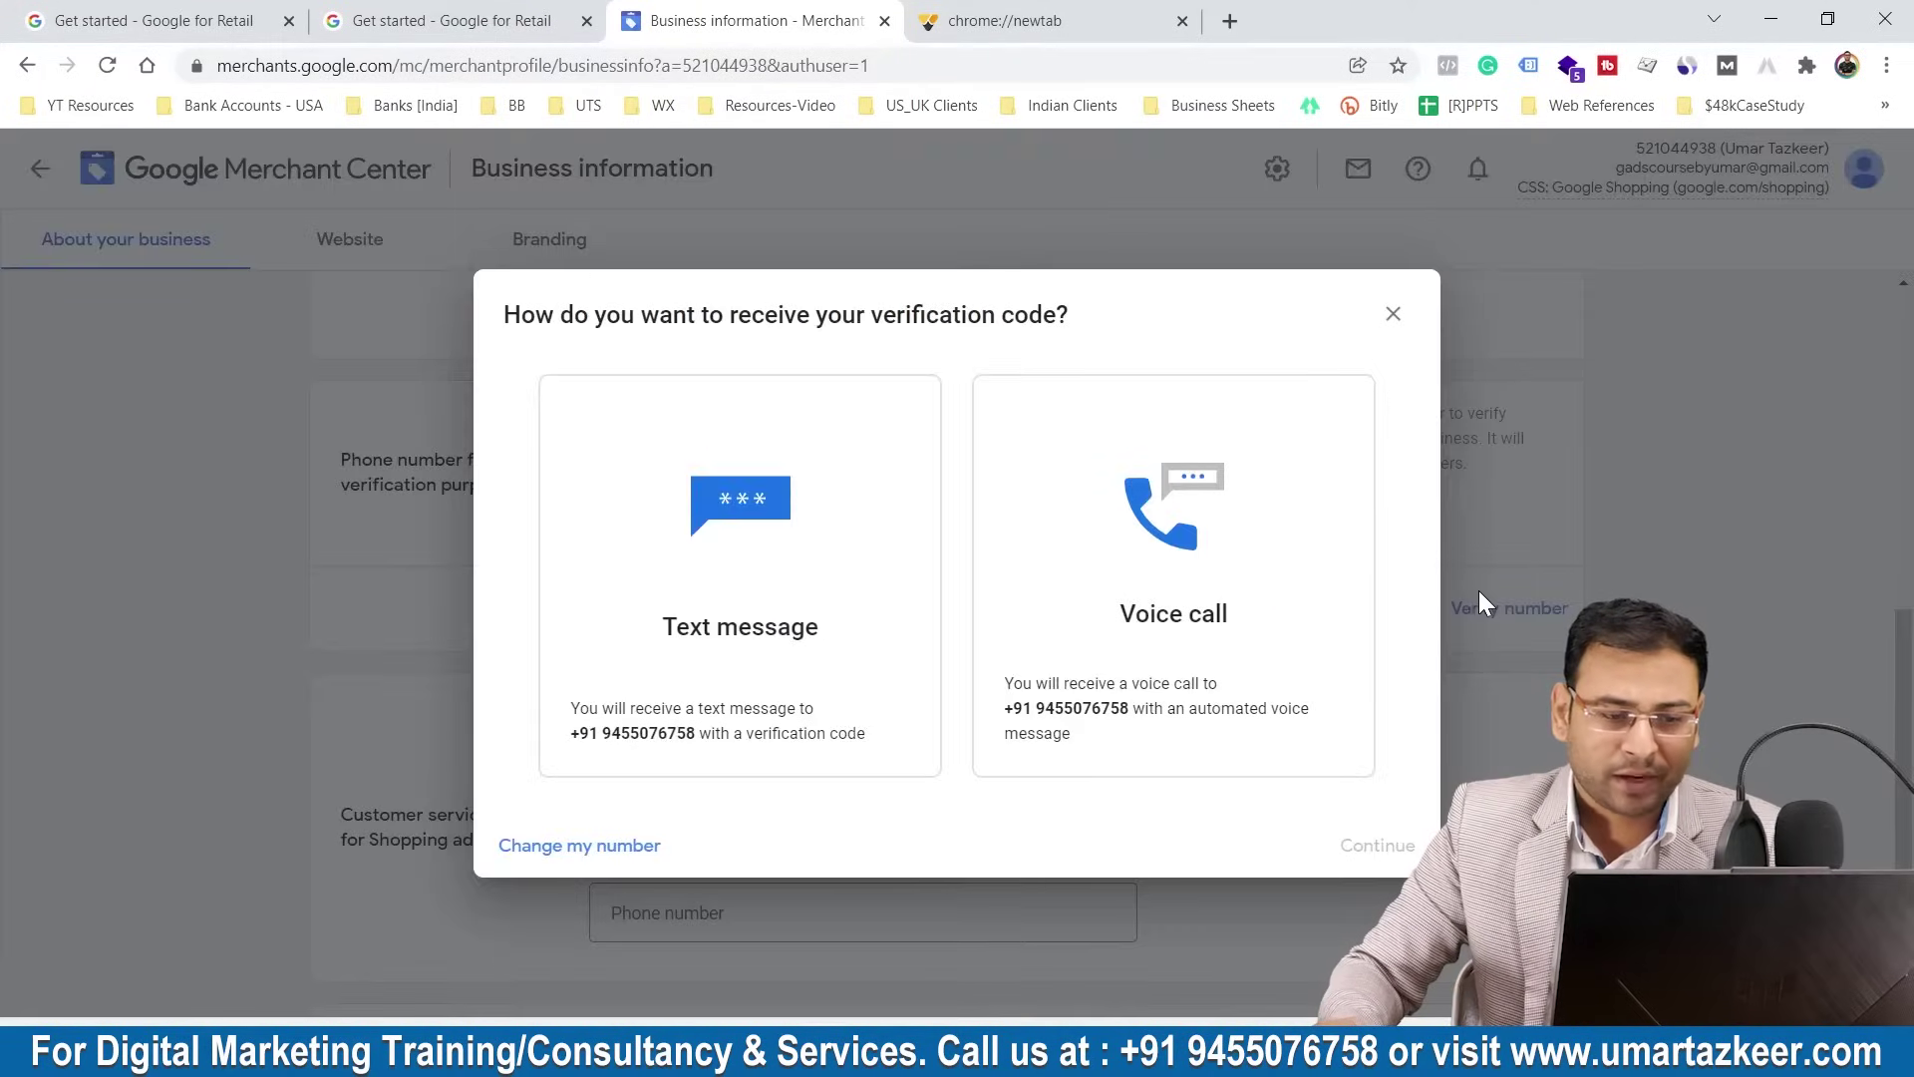
click(718, 562)
click(1389, 845)
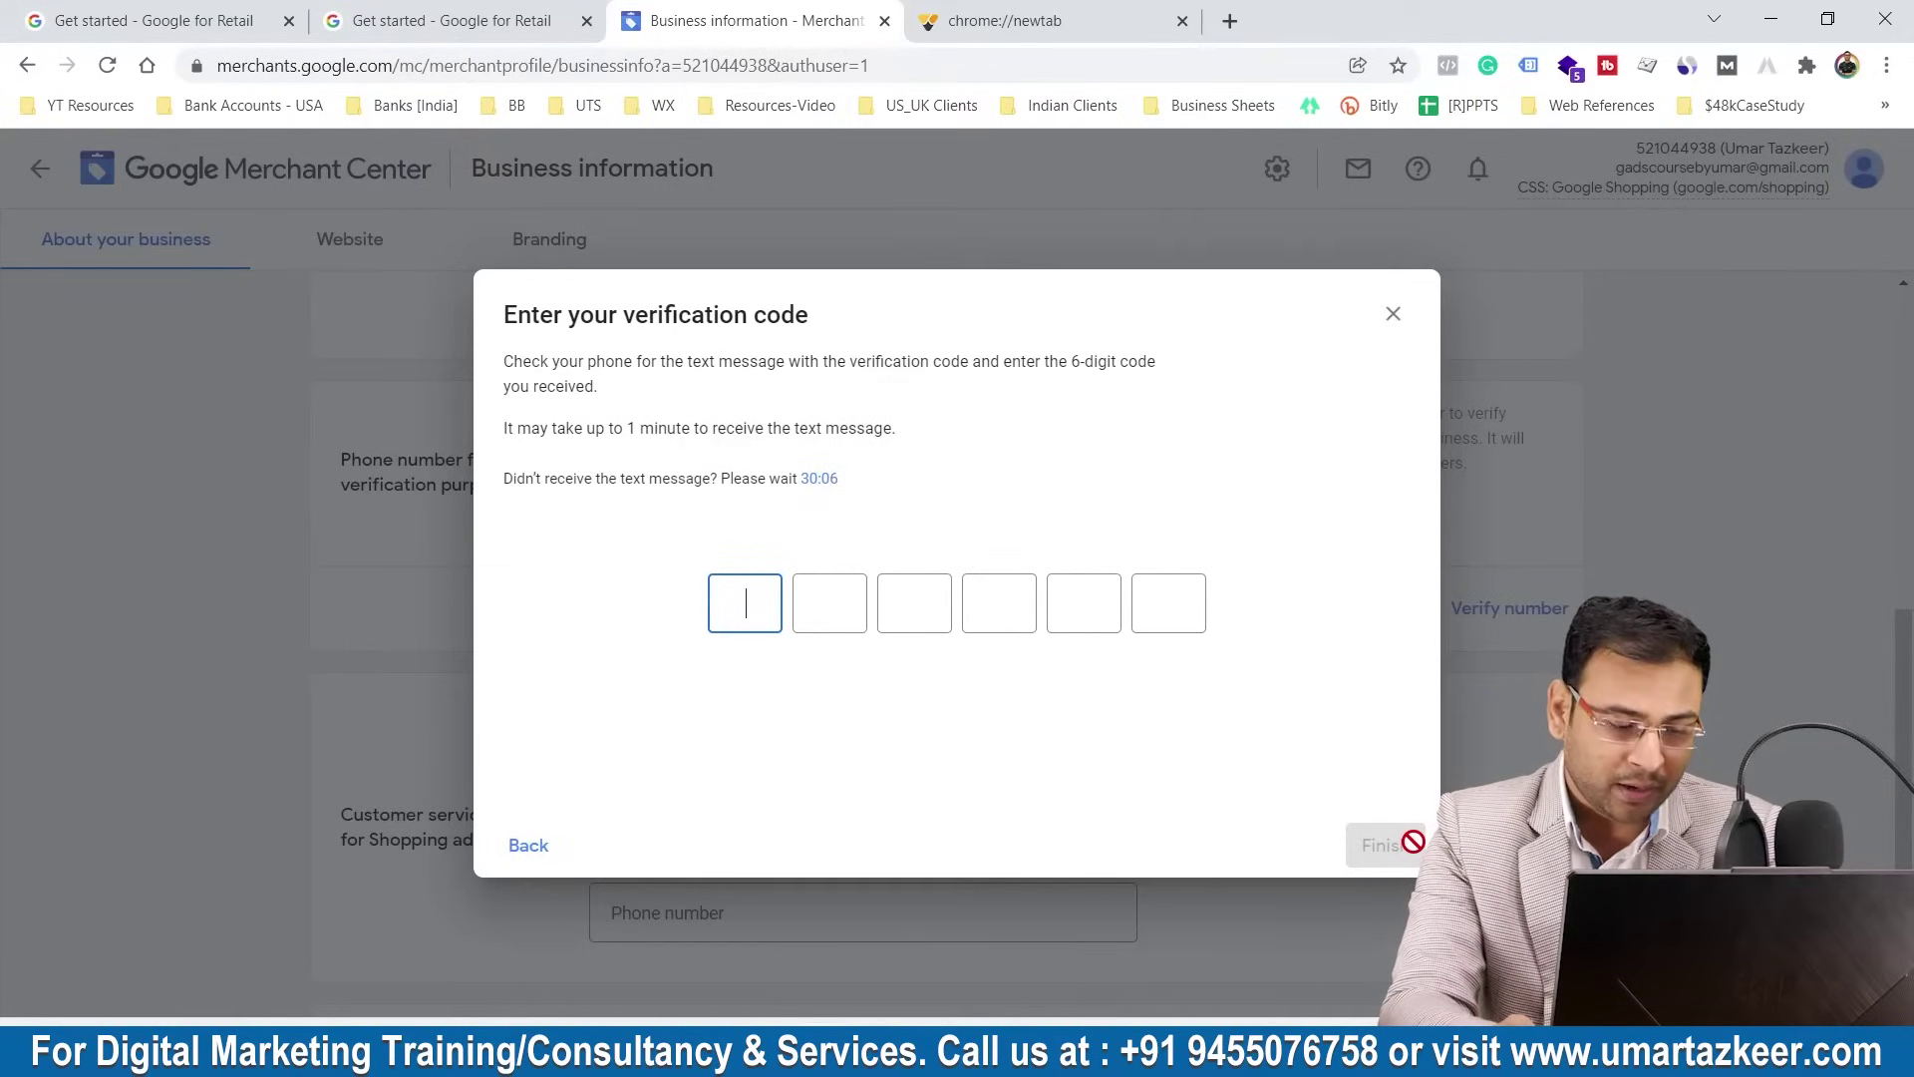
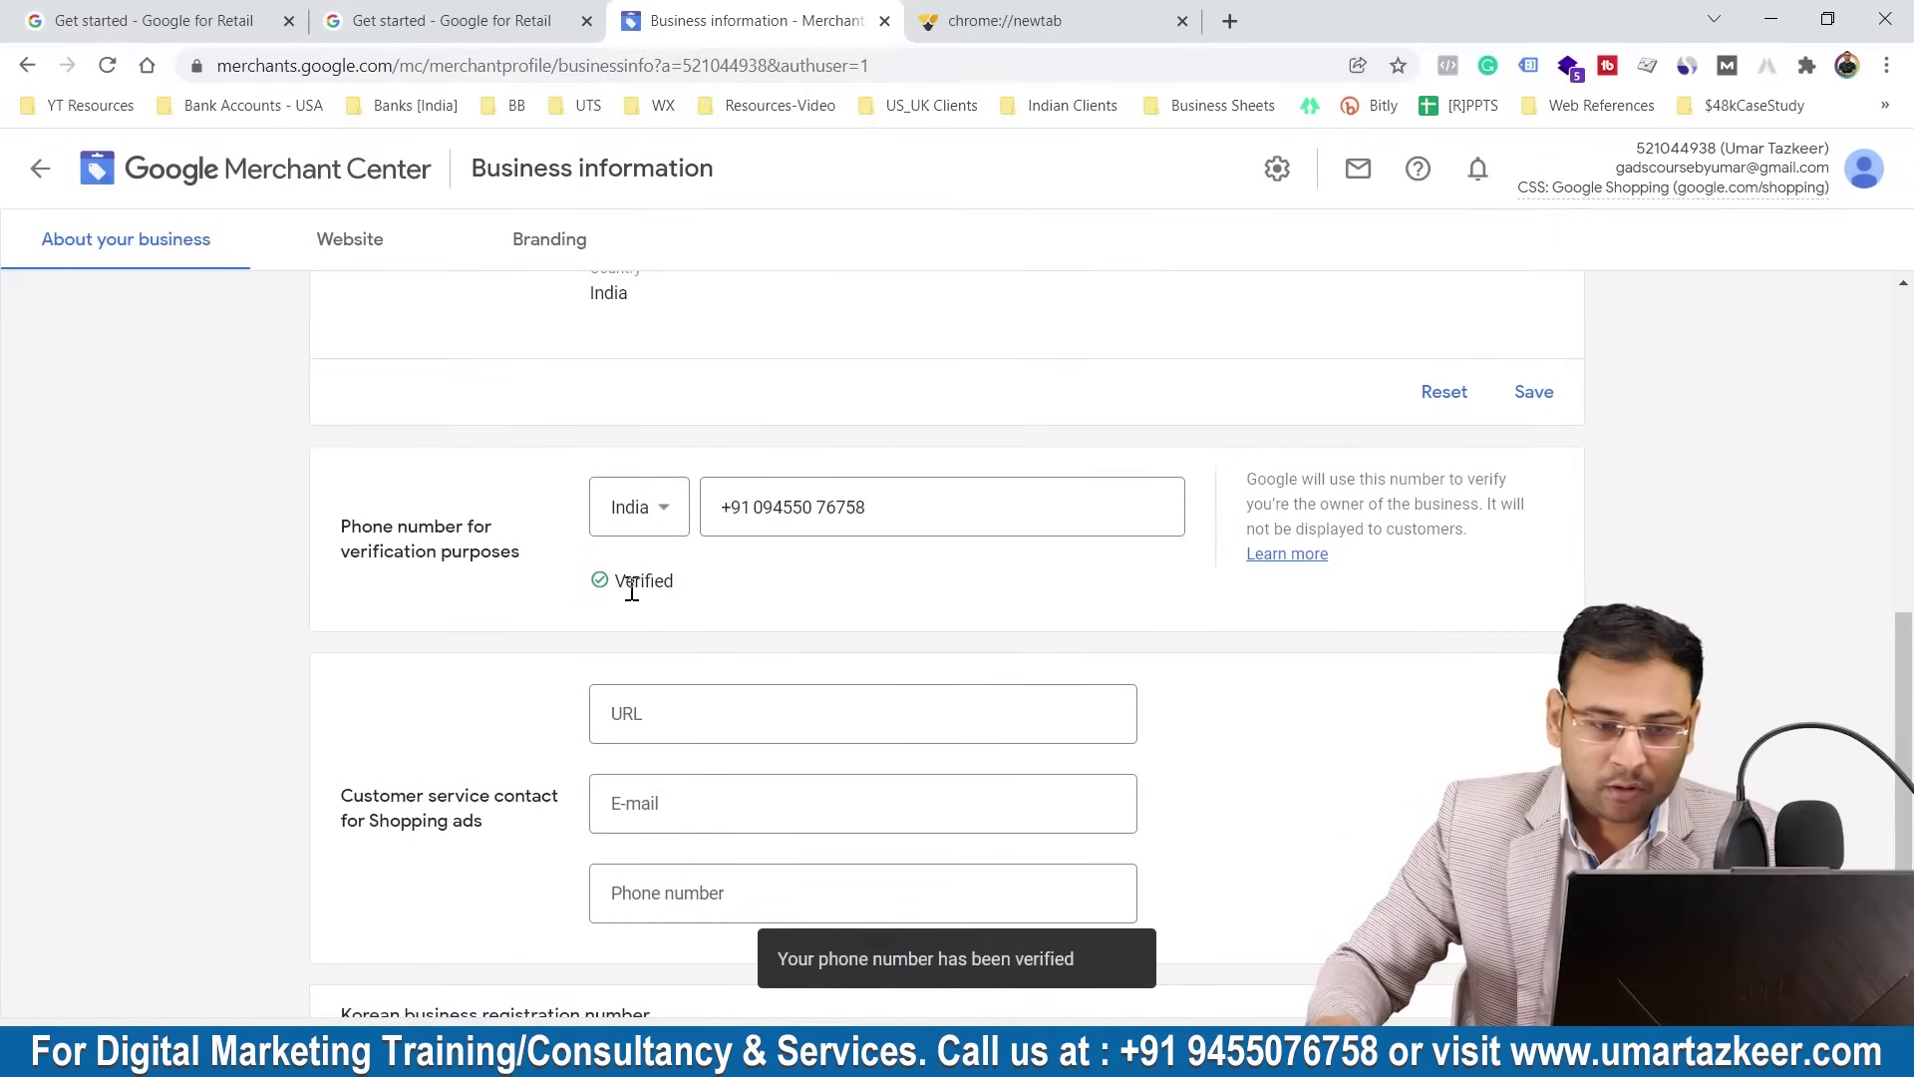
scroll(910, 602, up, 10)
scroll(662, 436, down, 2)
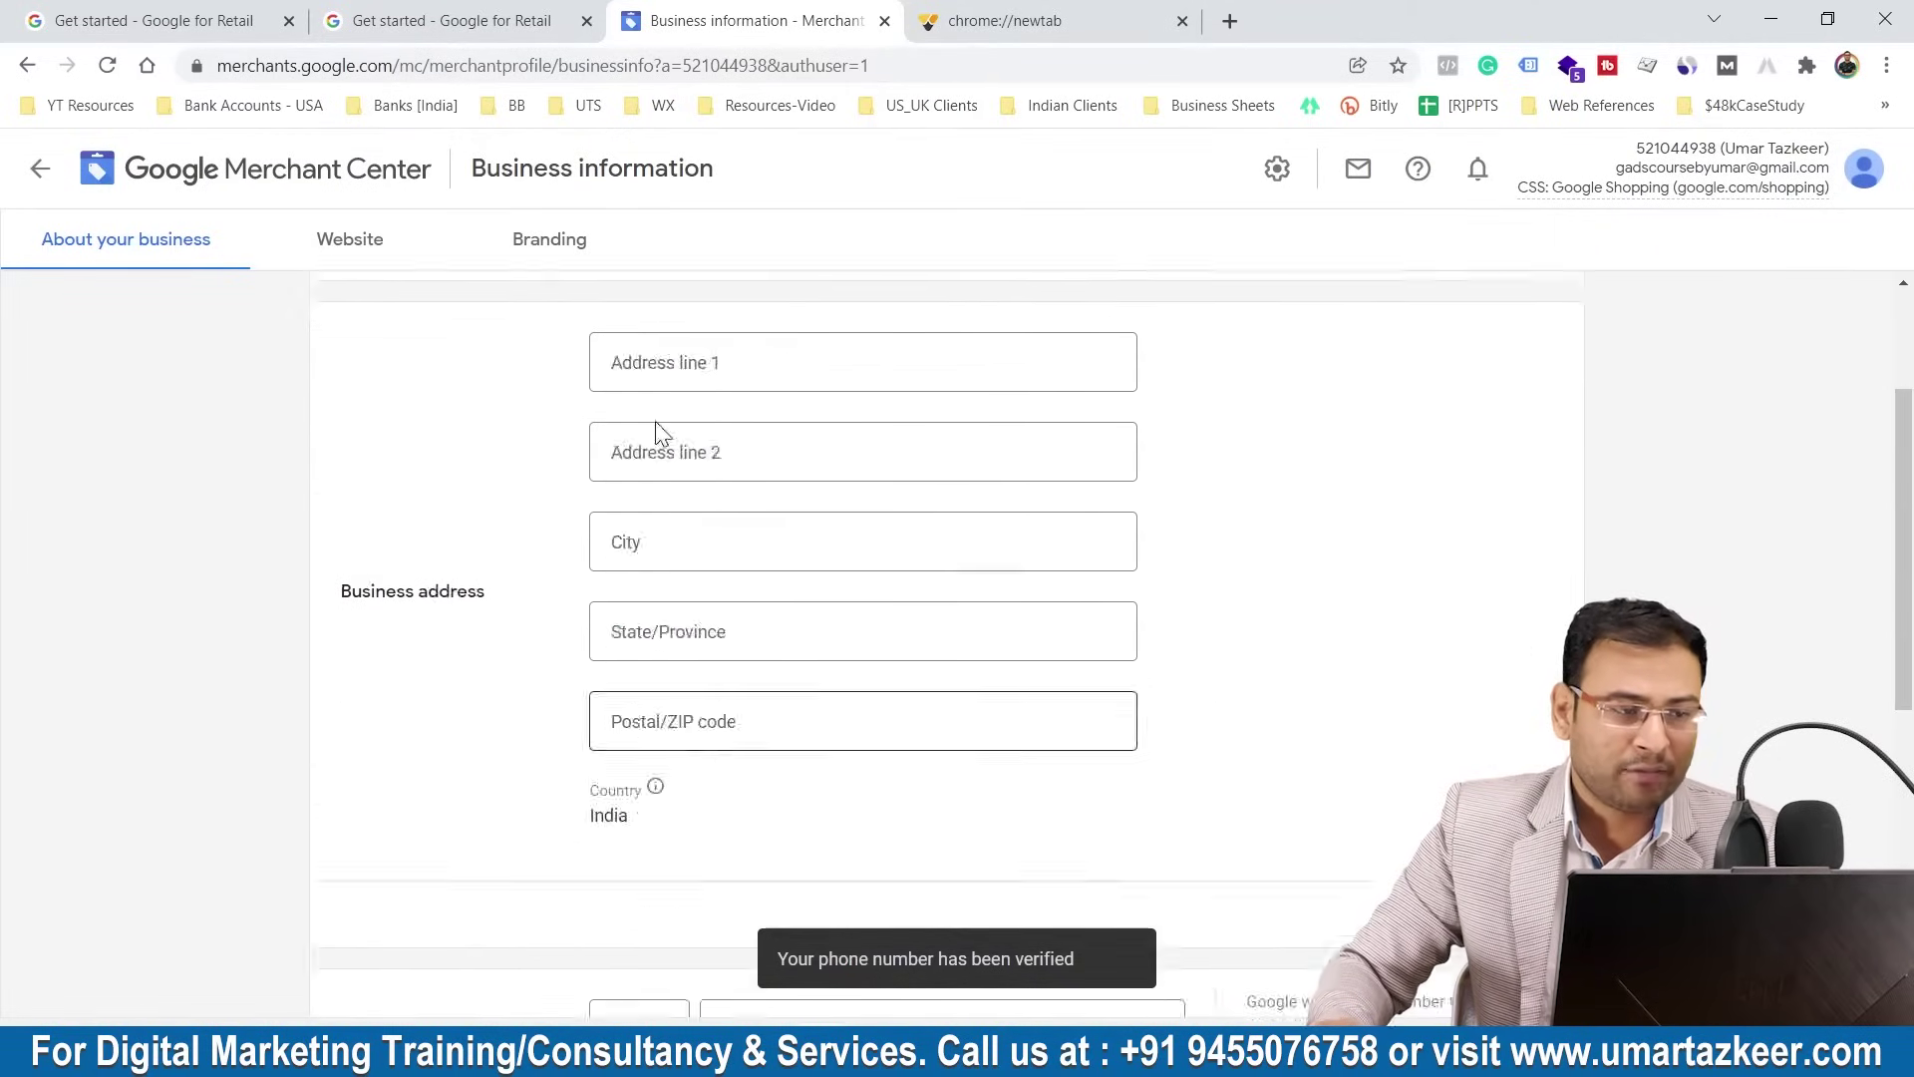
scroll(662, 436, up, 2)
Return to the Merchant Center overview and reopen the account issues list.
click(42, 164)
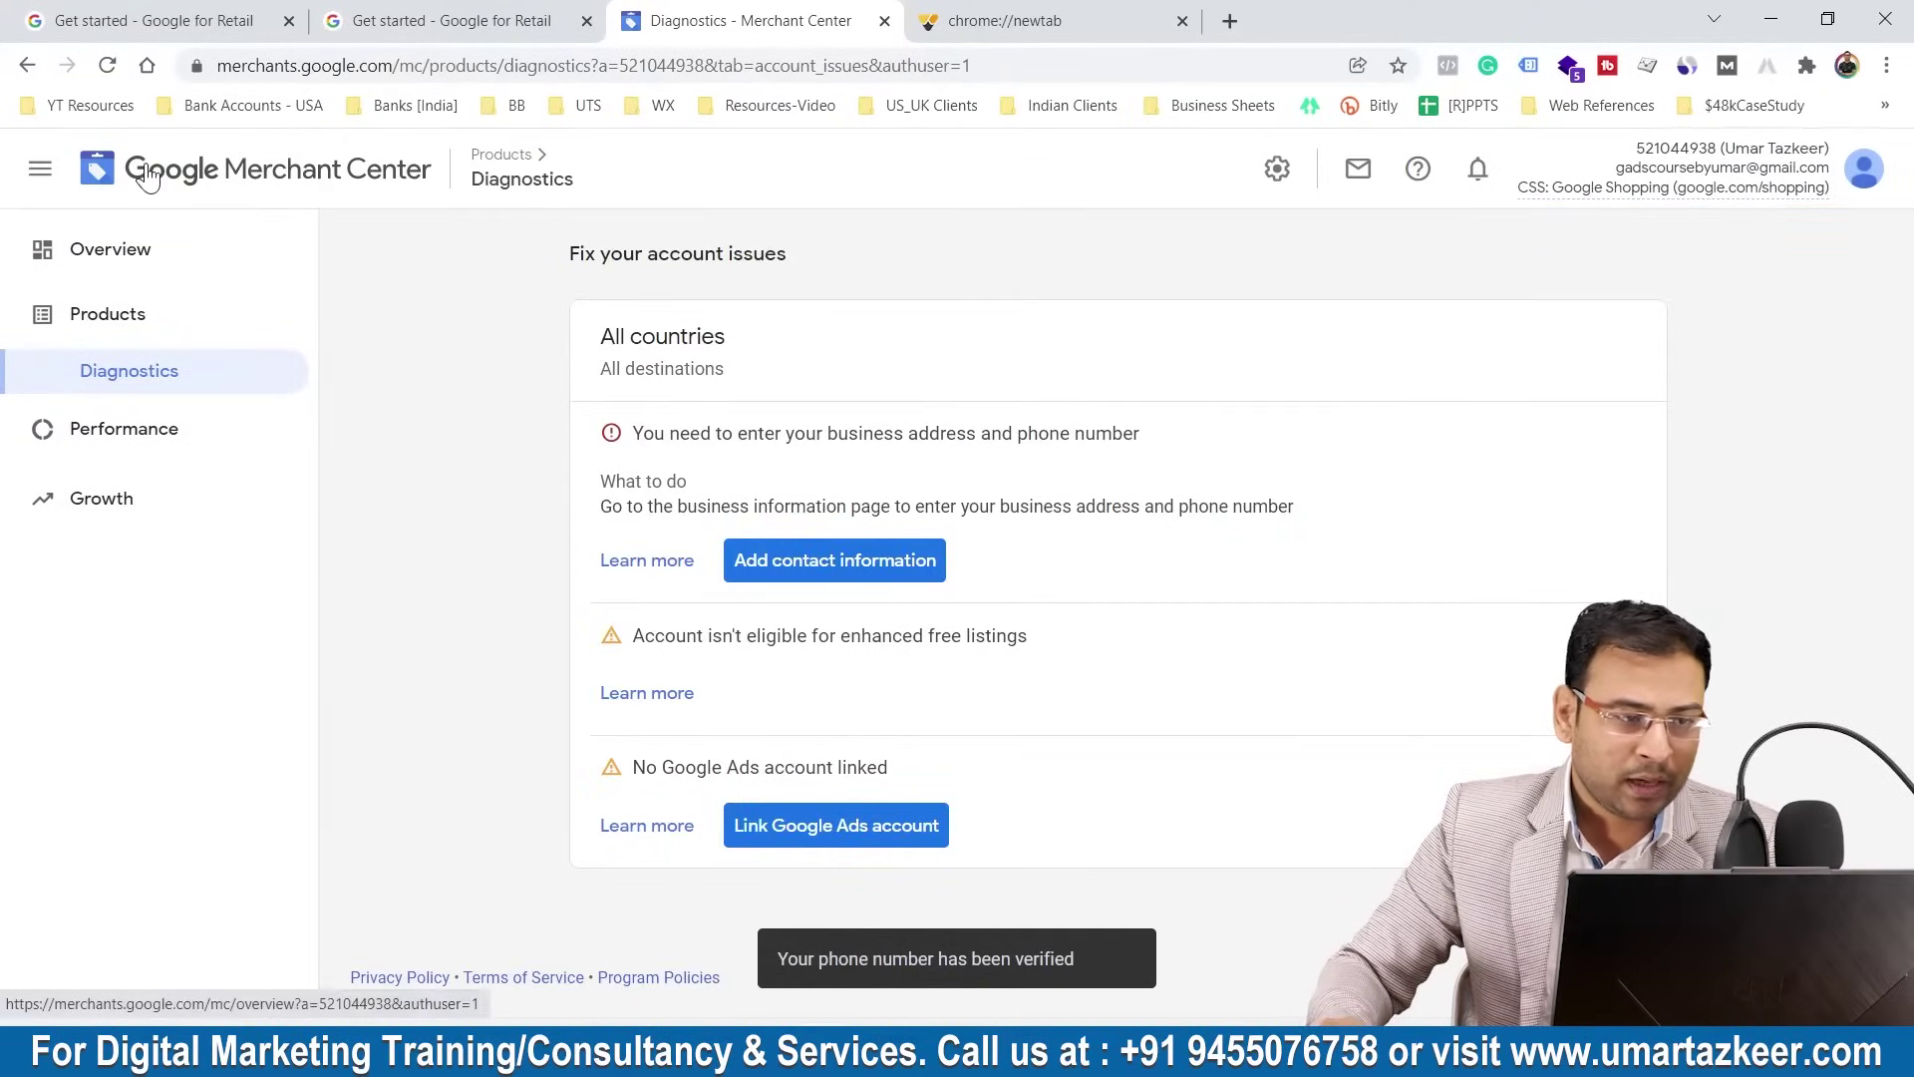
click(117, 176)
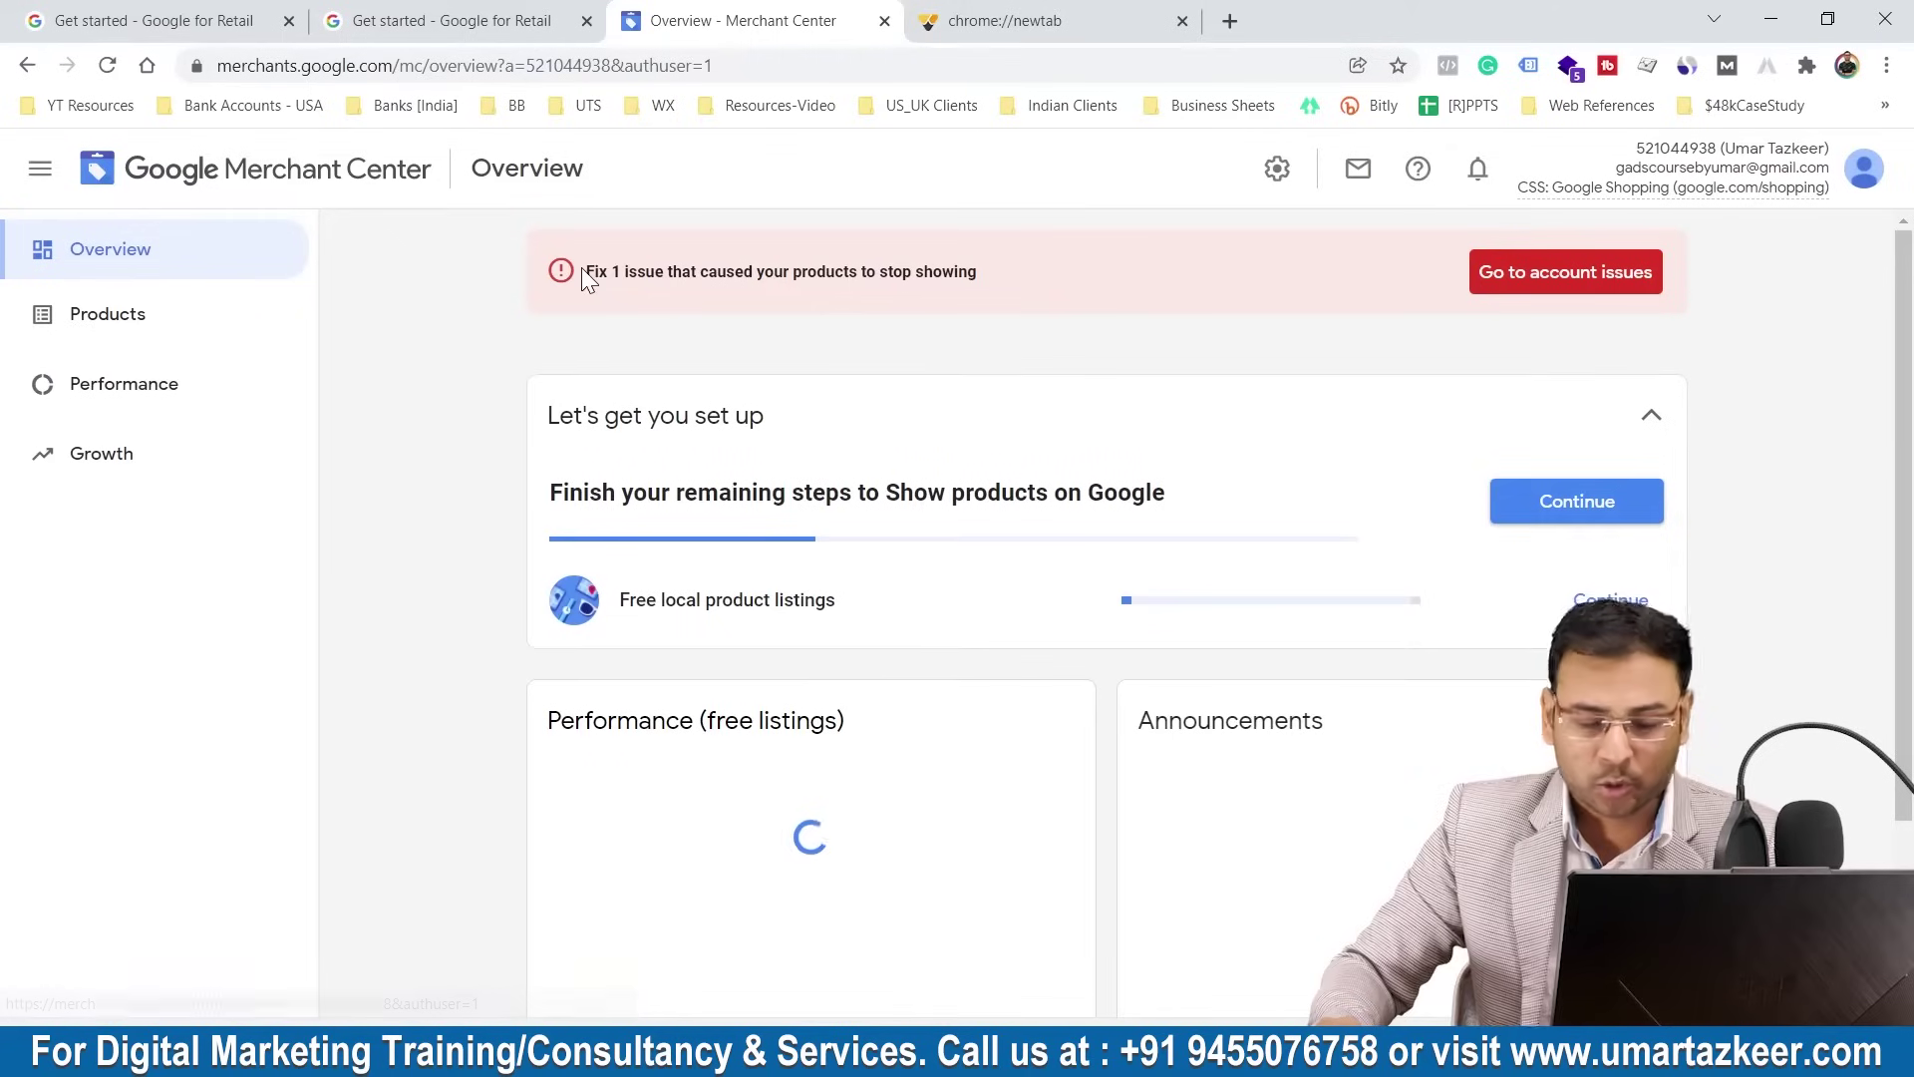
click(1545, 273)
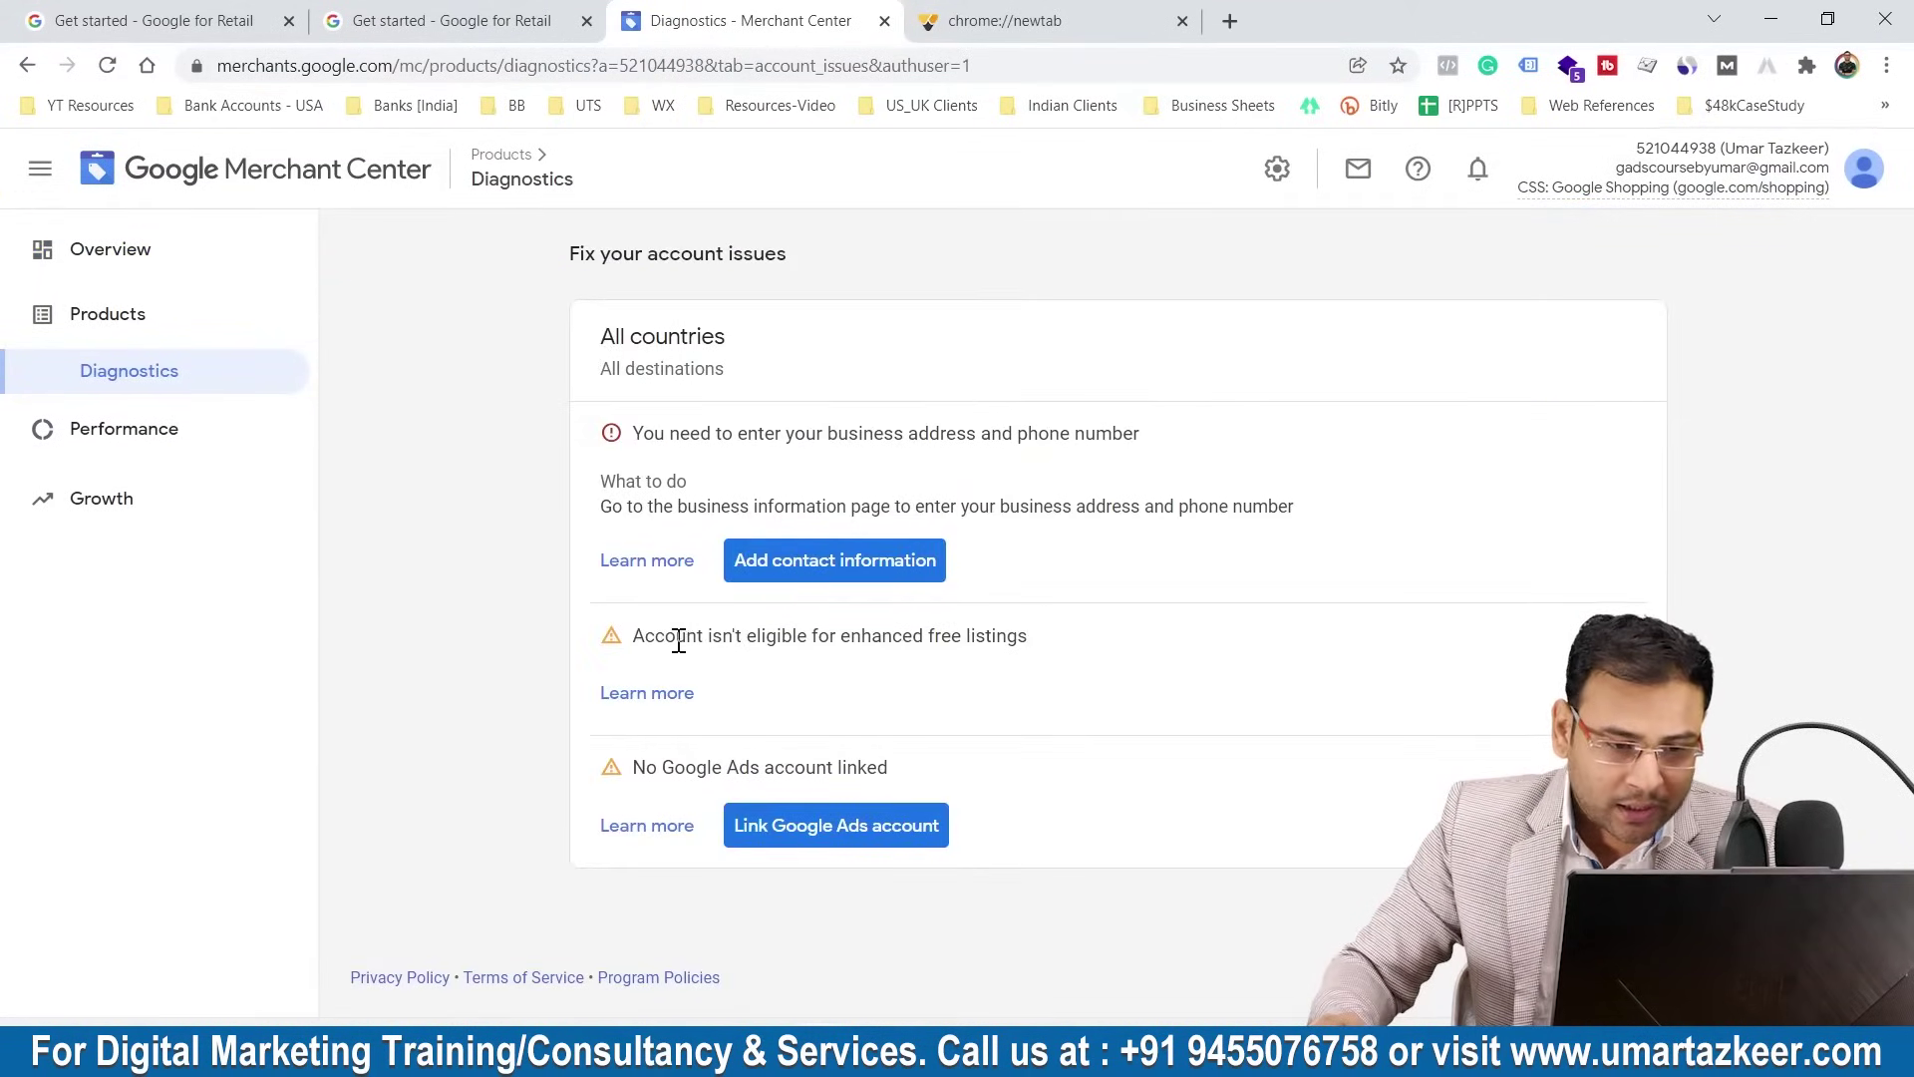
drag(678, 639, 930, 639)
click(1095, 690)
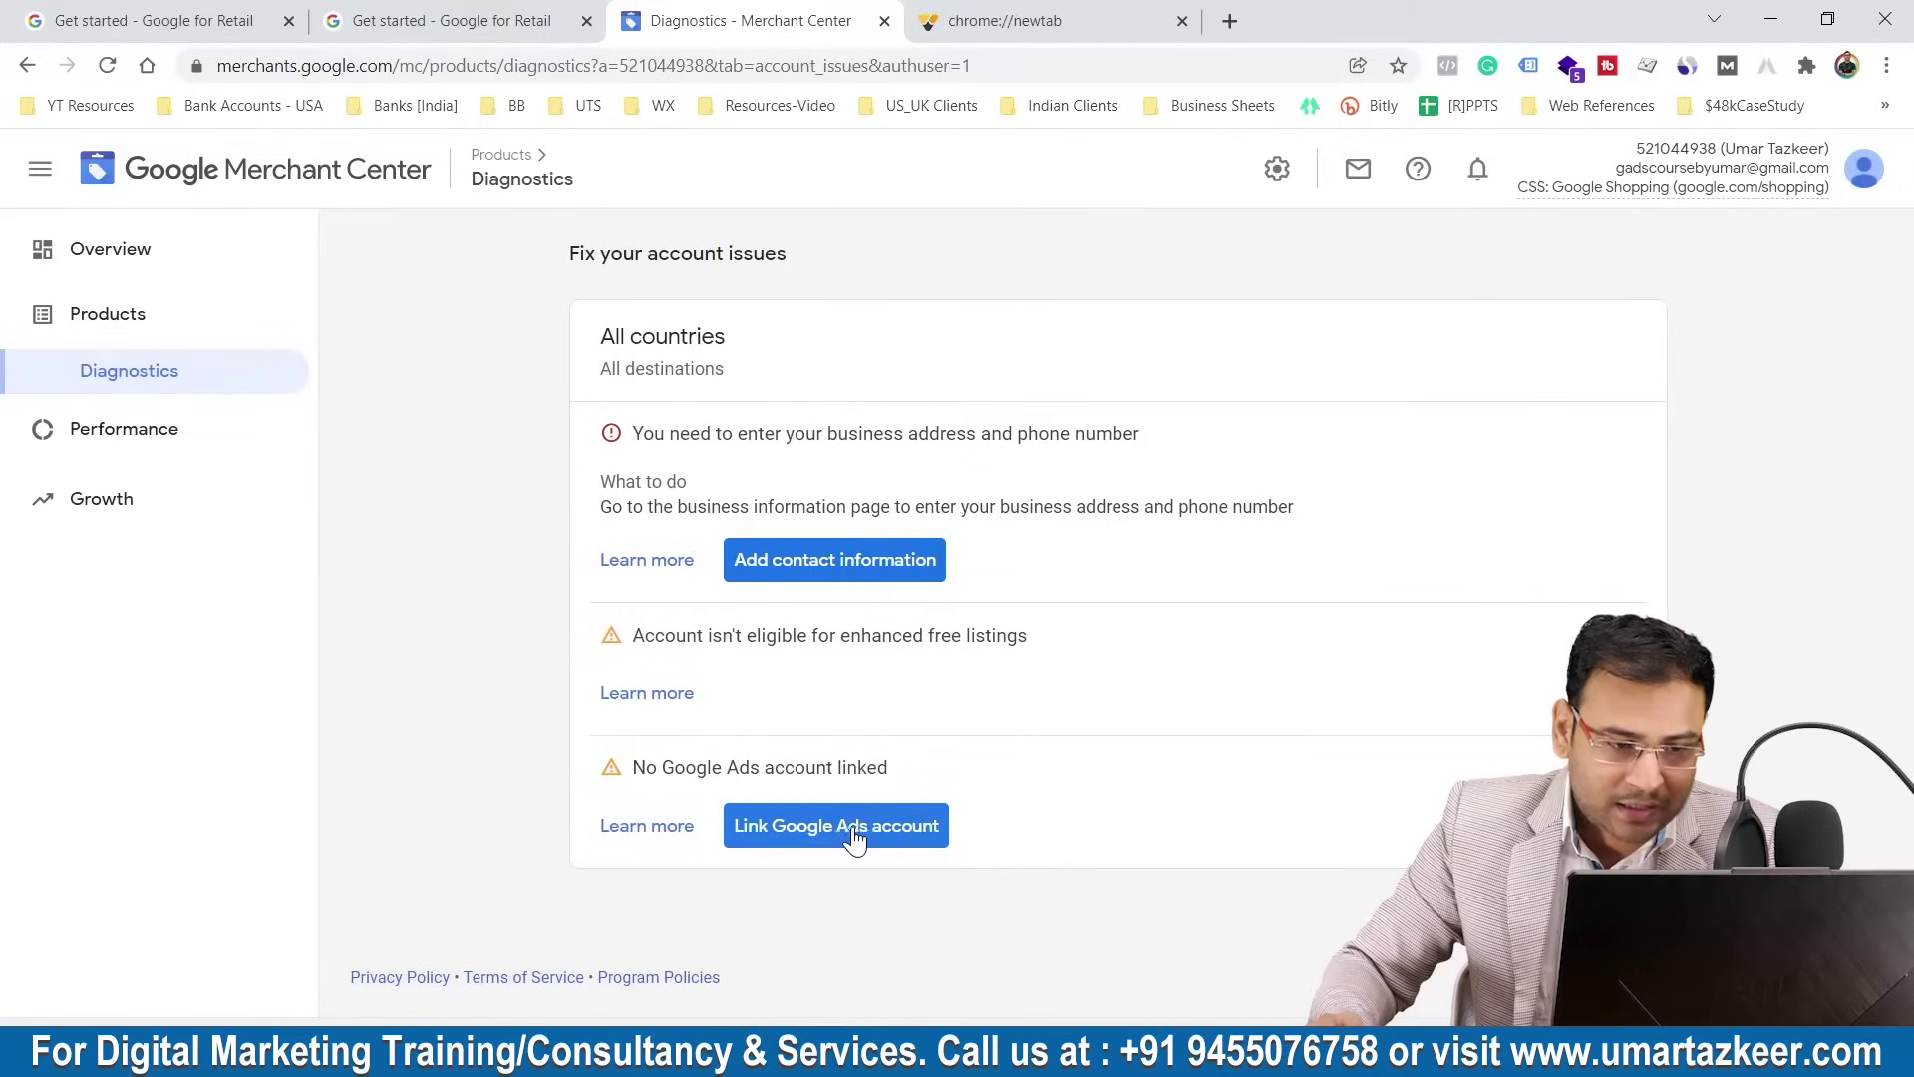
Send a link request to the listed Google Ads customer ID and open a new browser tab.
click(855, 838)
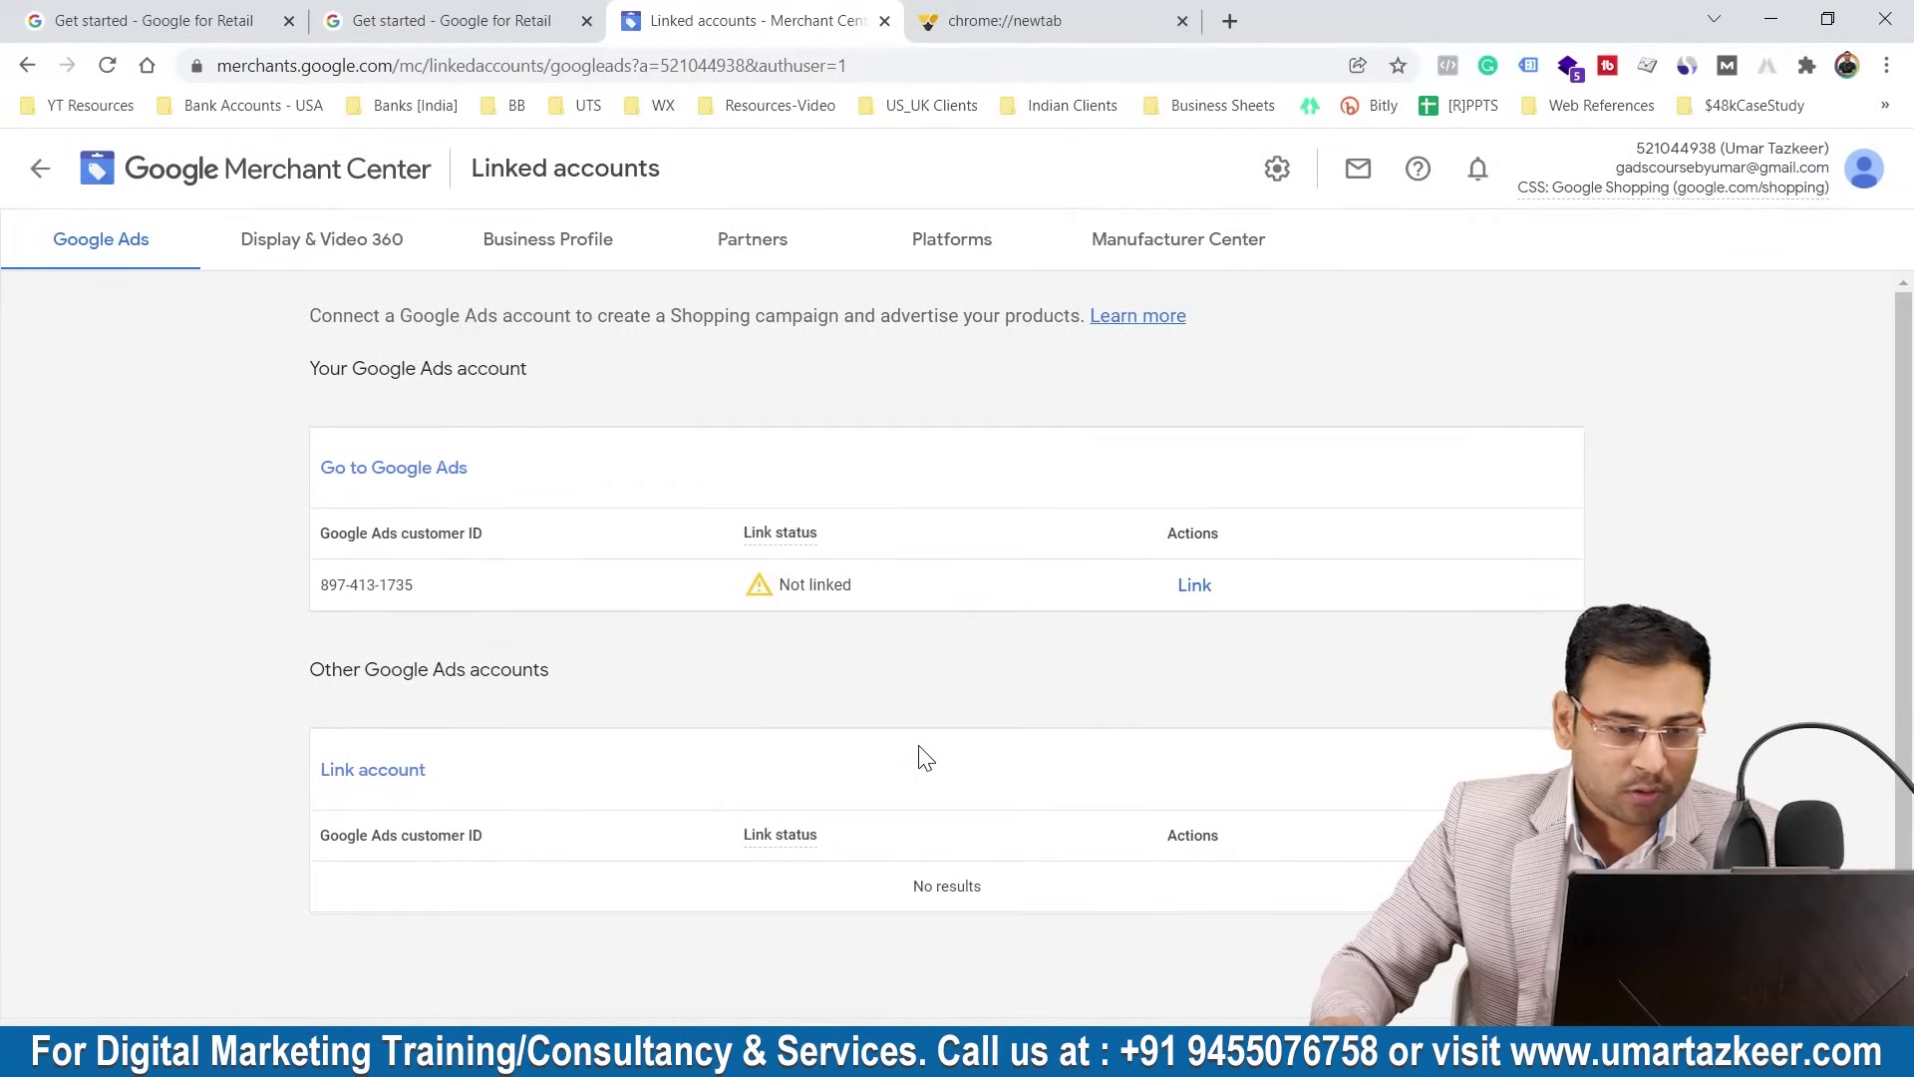
triple_click(462, 583)
click(463, 583)
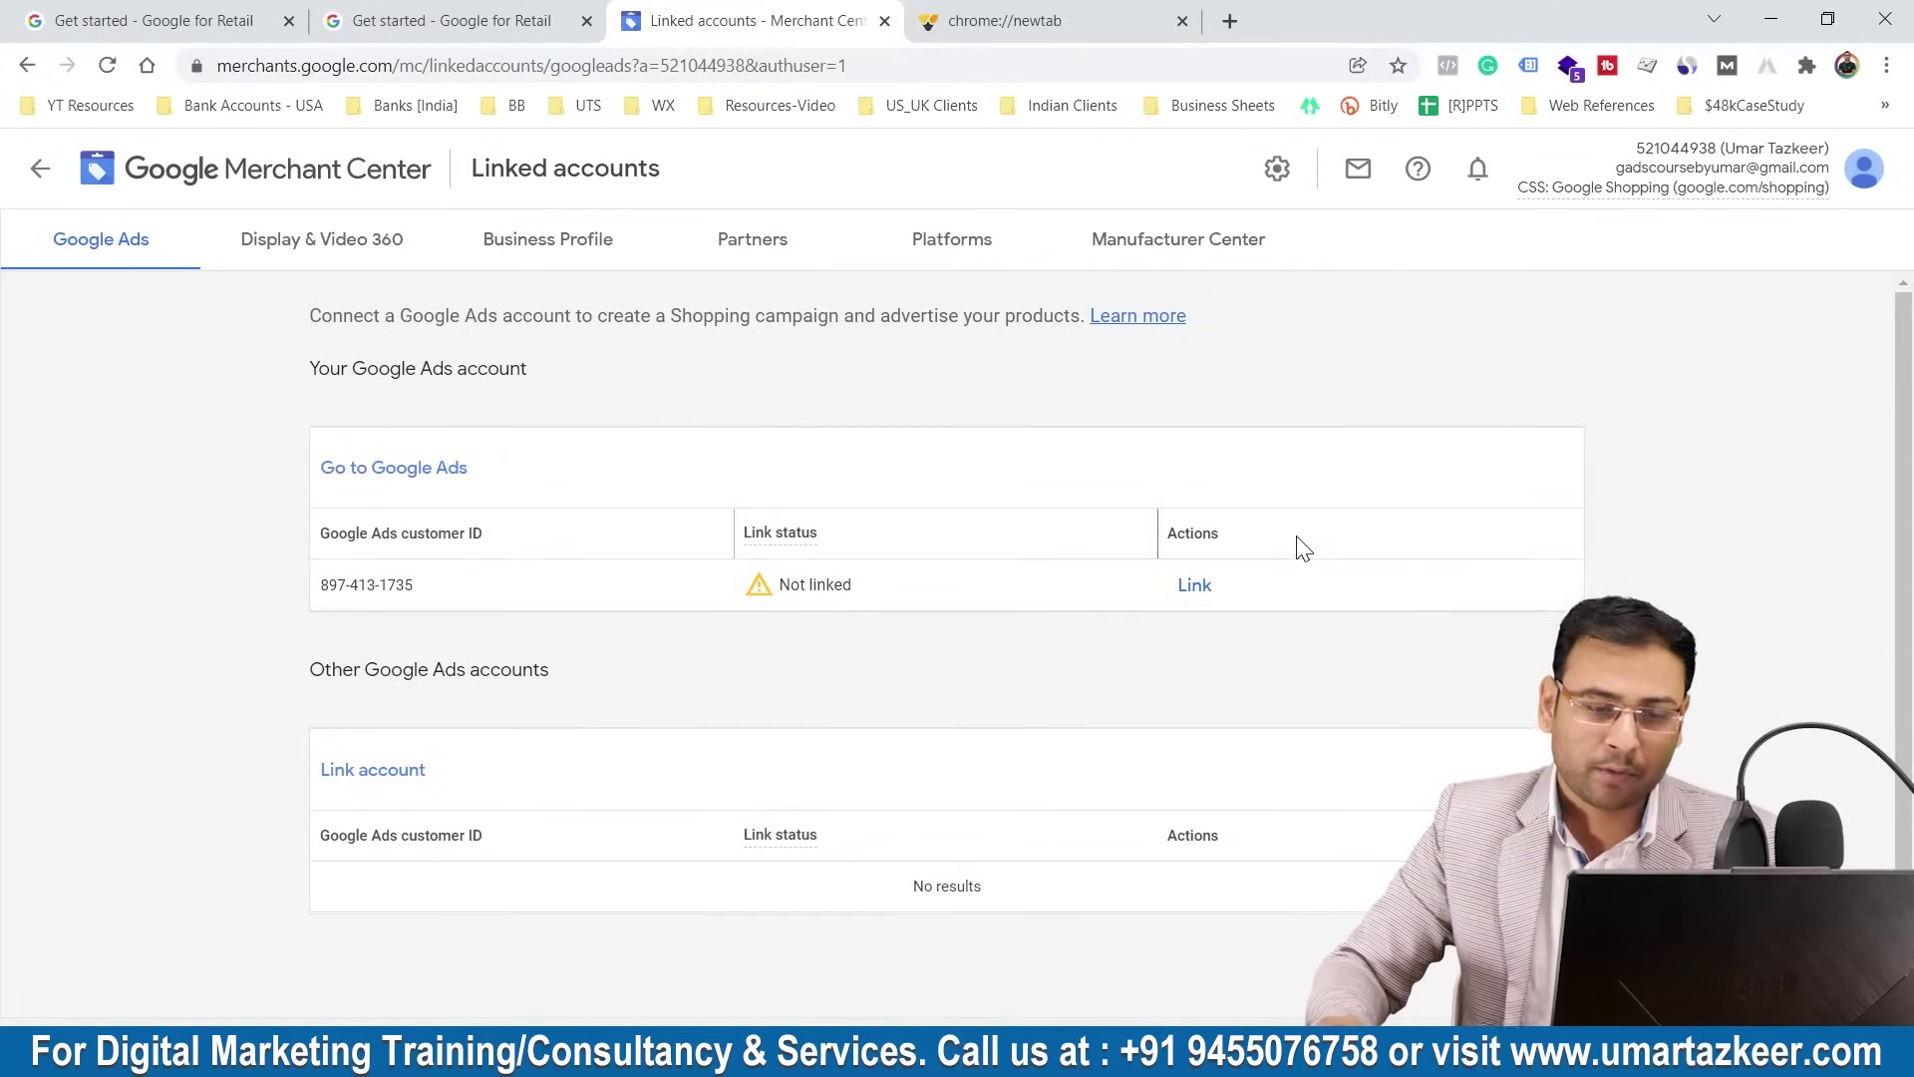
click(1194, 586)
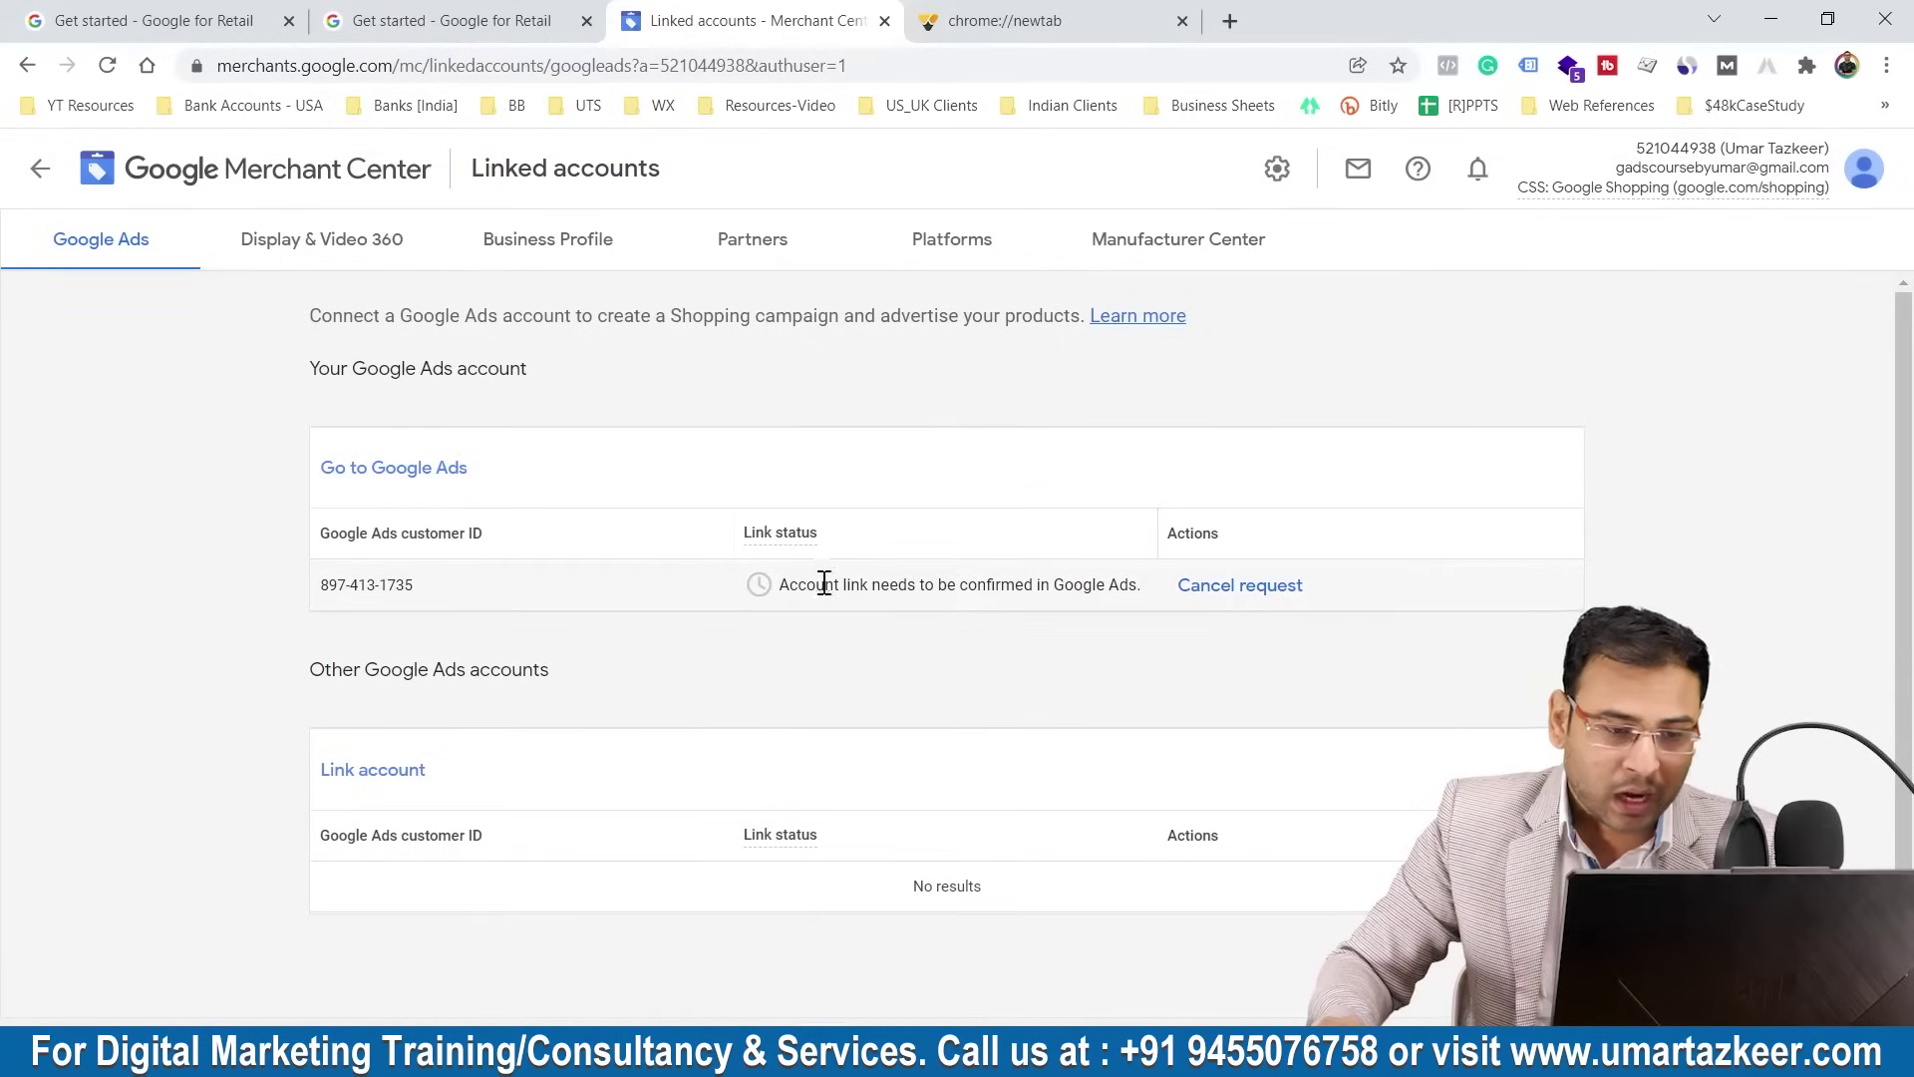
drag(800, 584, 1017, 586)
click(1057, 618)
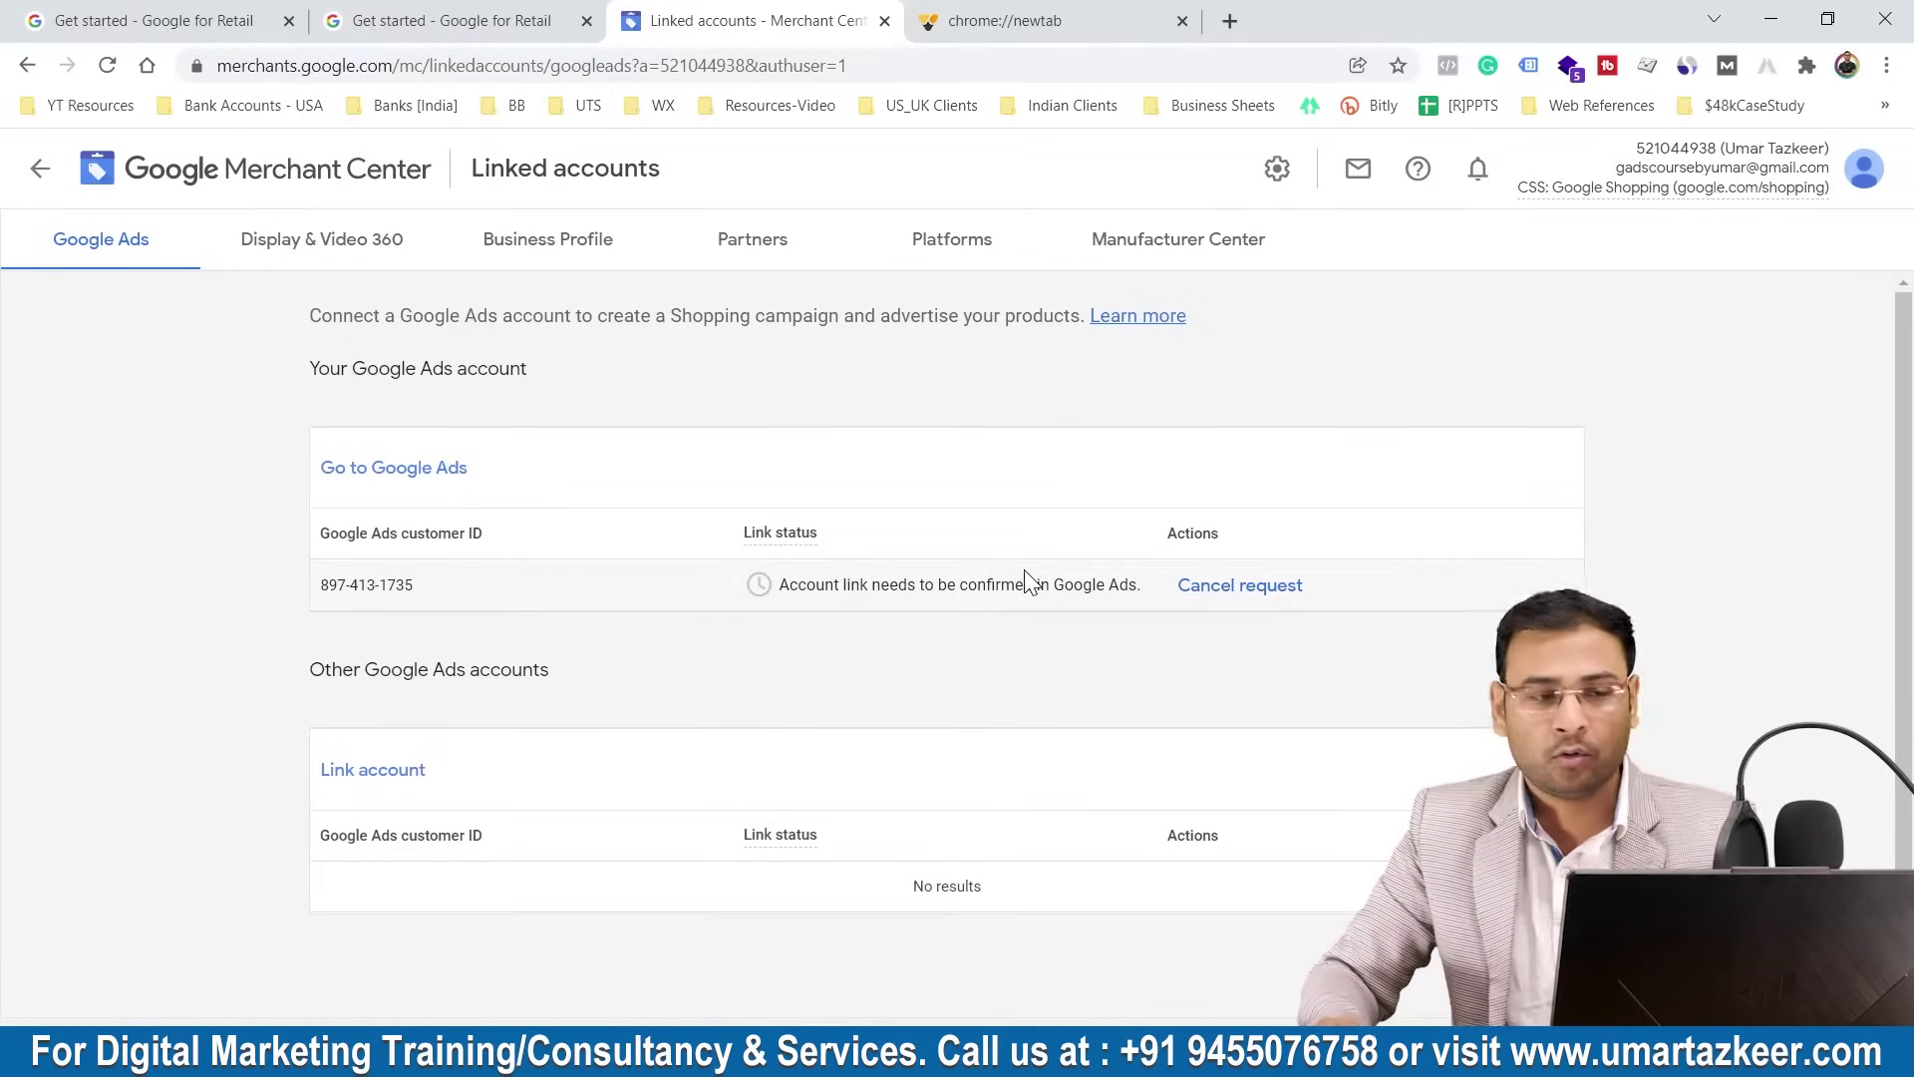
click(1042, 20)
drag(978, 51, 5, 25)
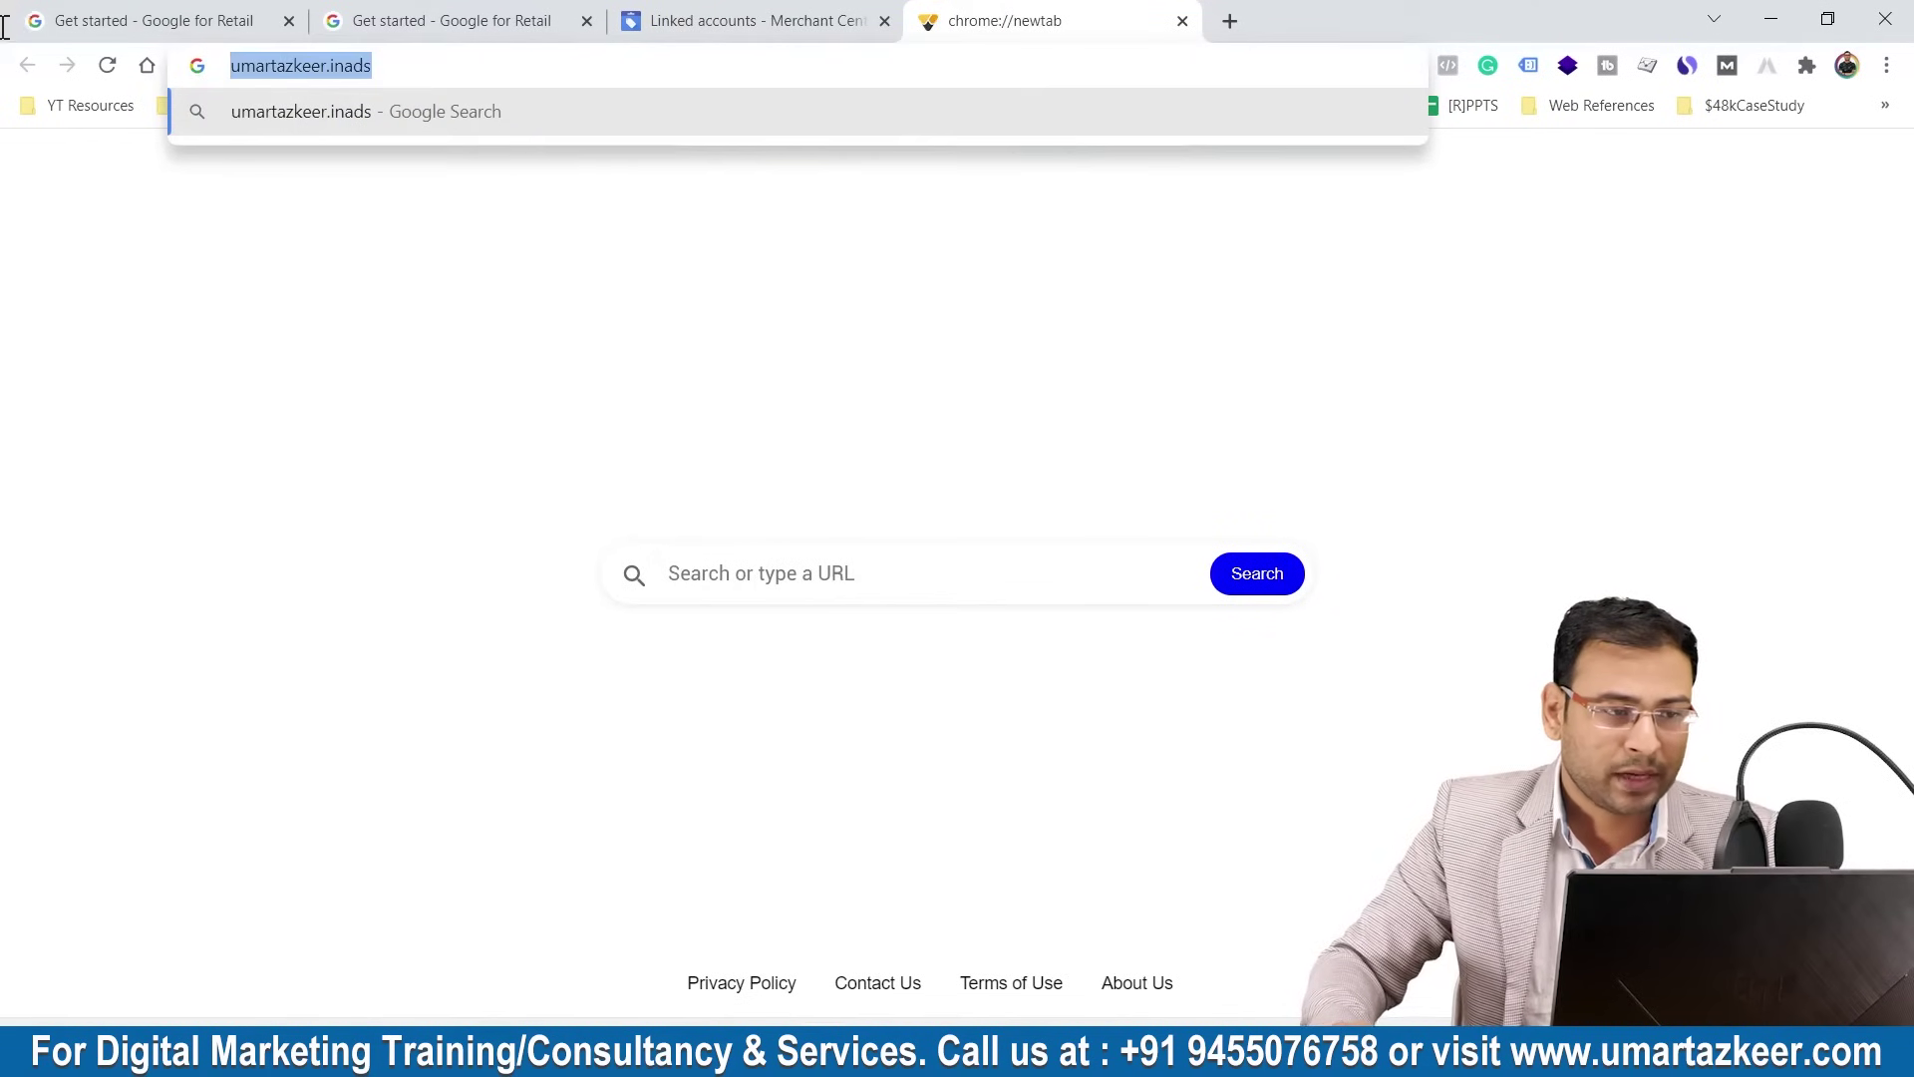
Go to ads.google.com, sign in, and check the pending link notifications.
text(ads.google.com)
key(Return)
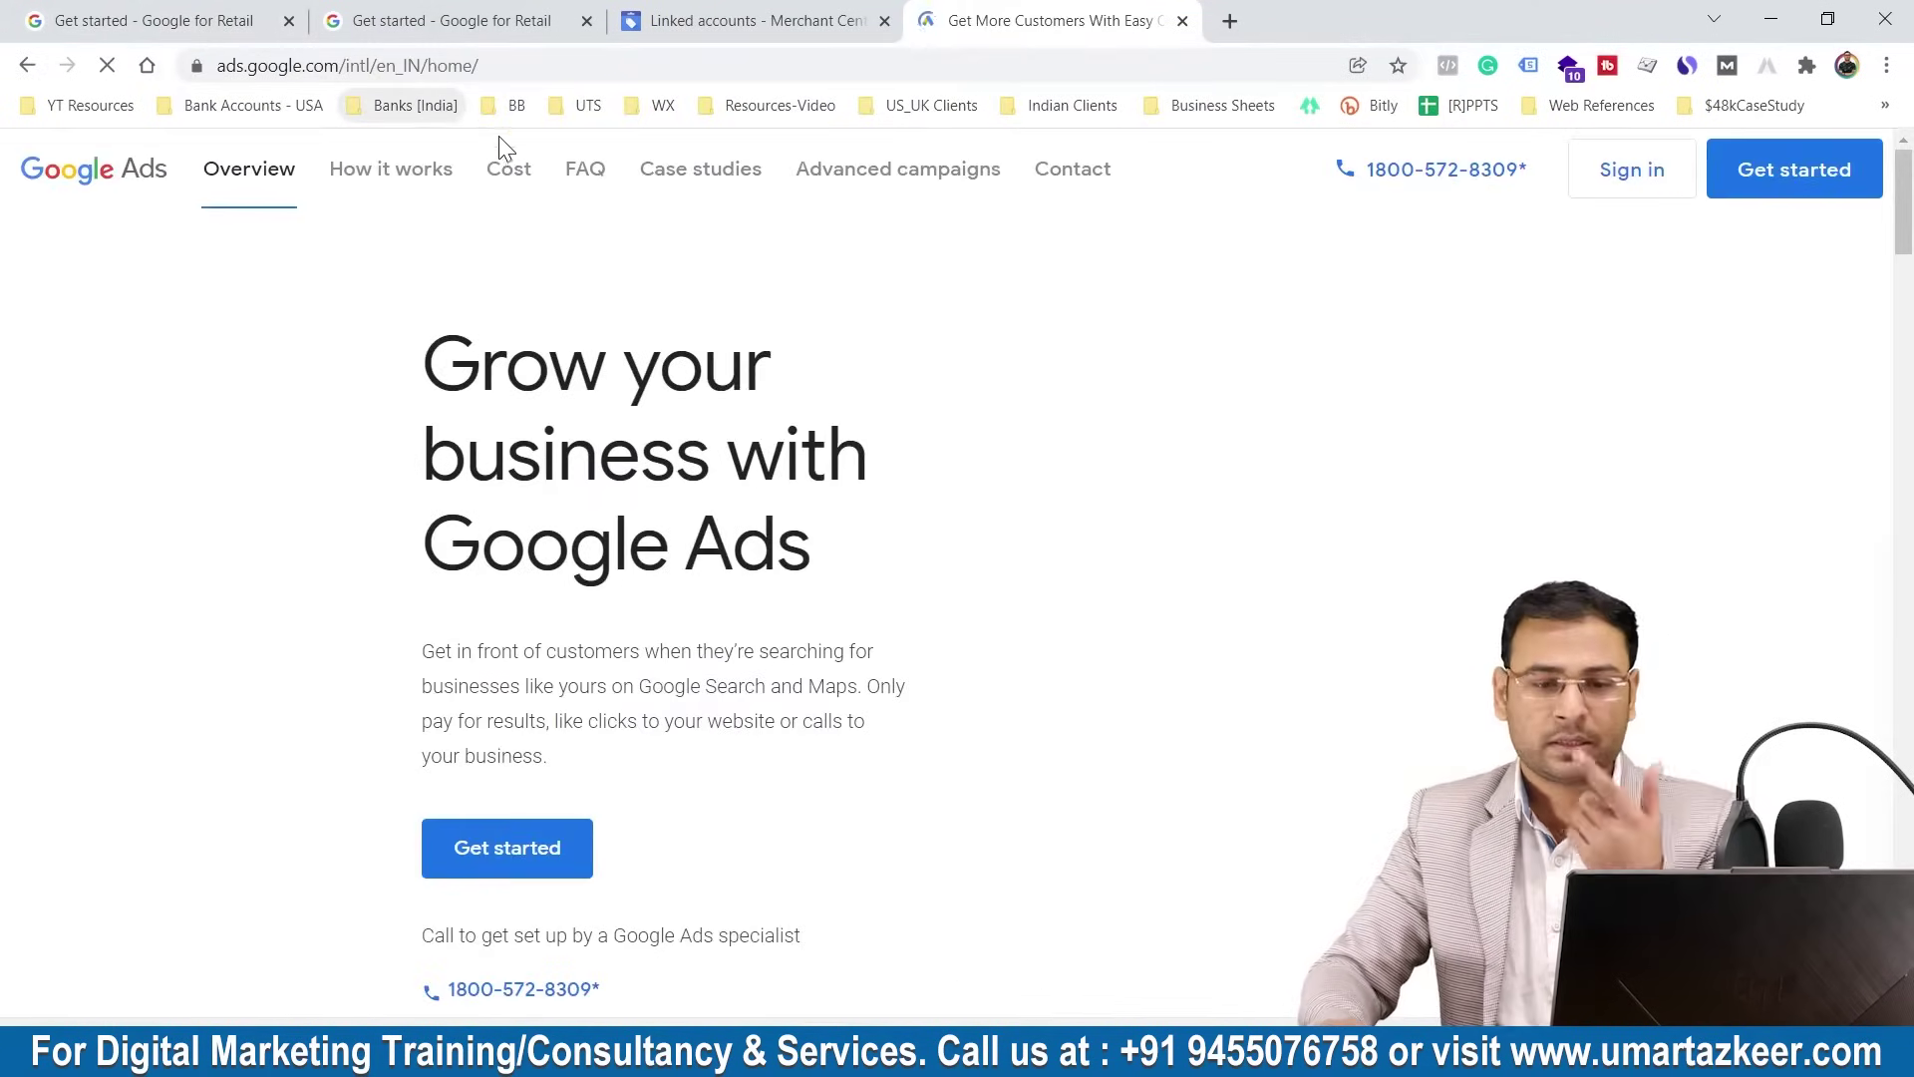
click(1635, 189)
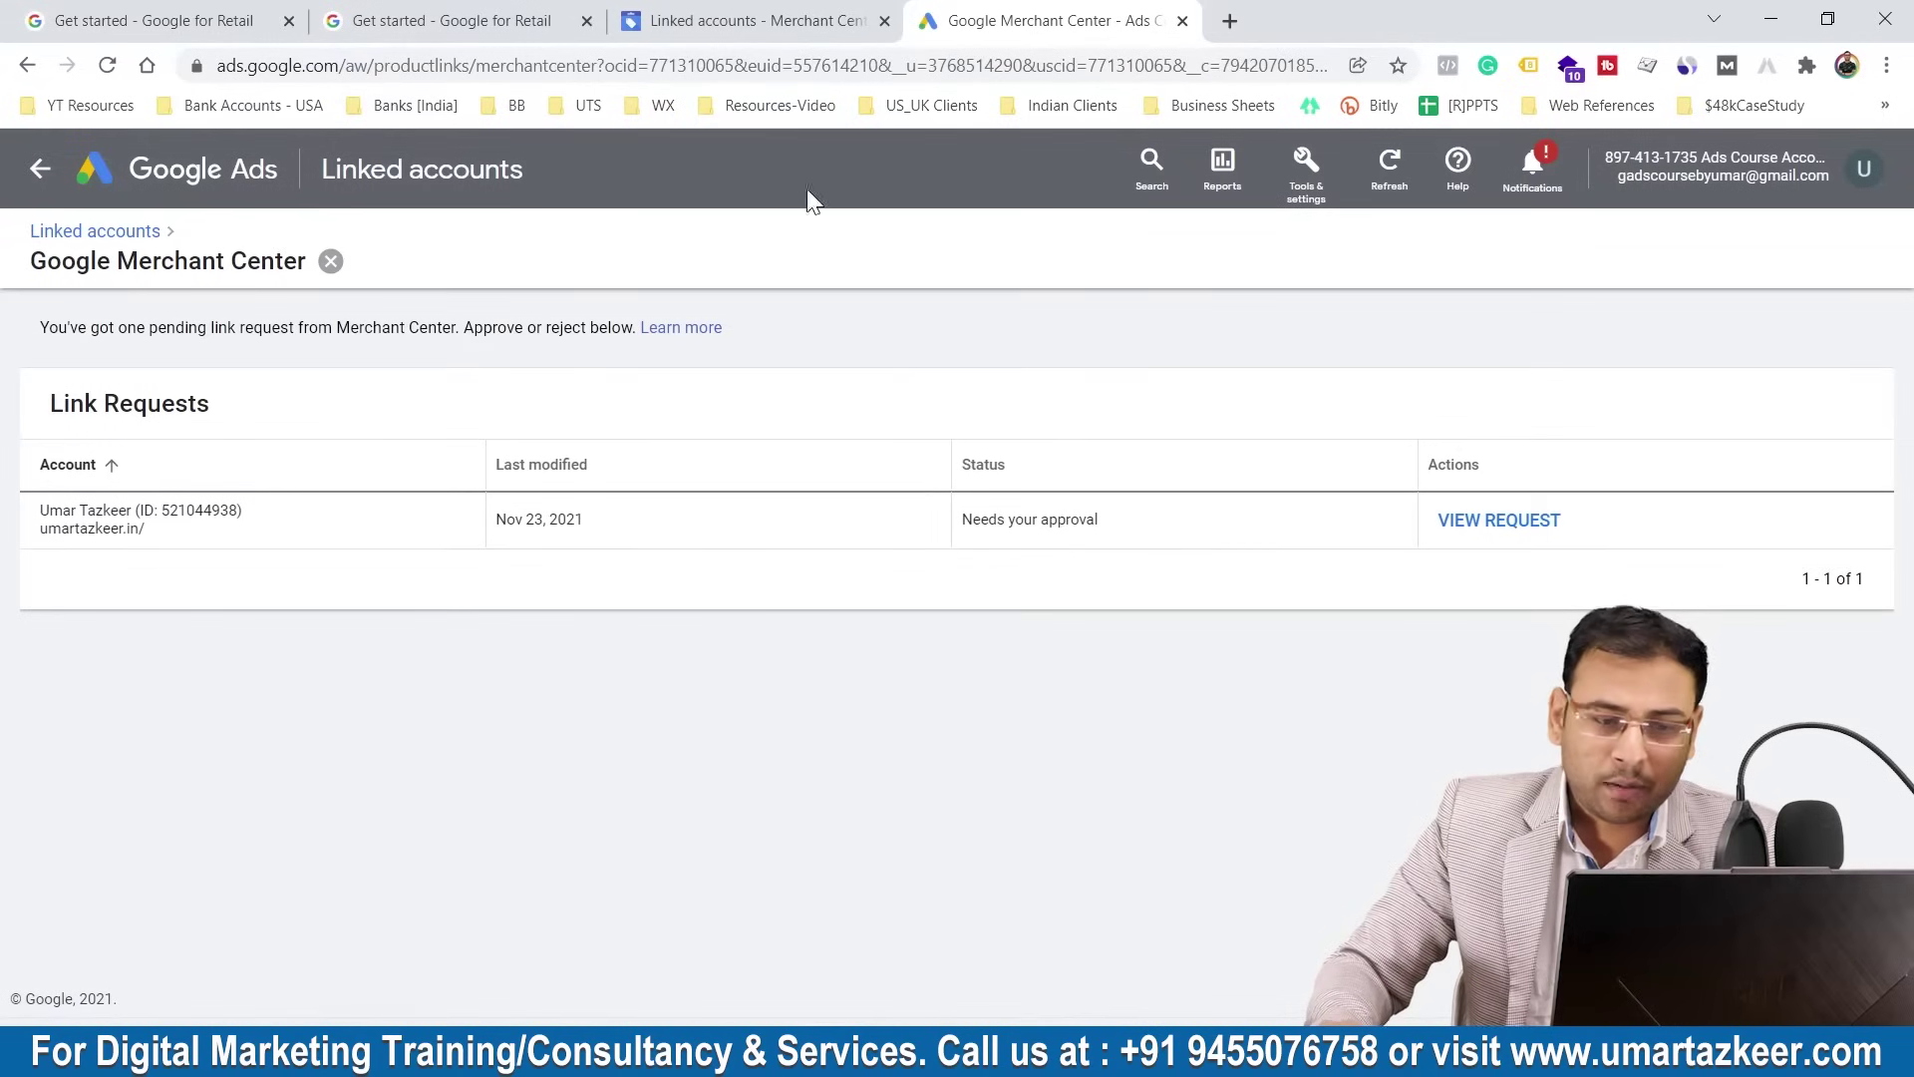
click(1532, 168)
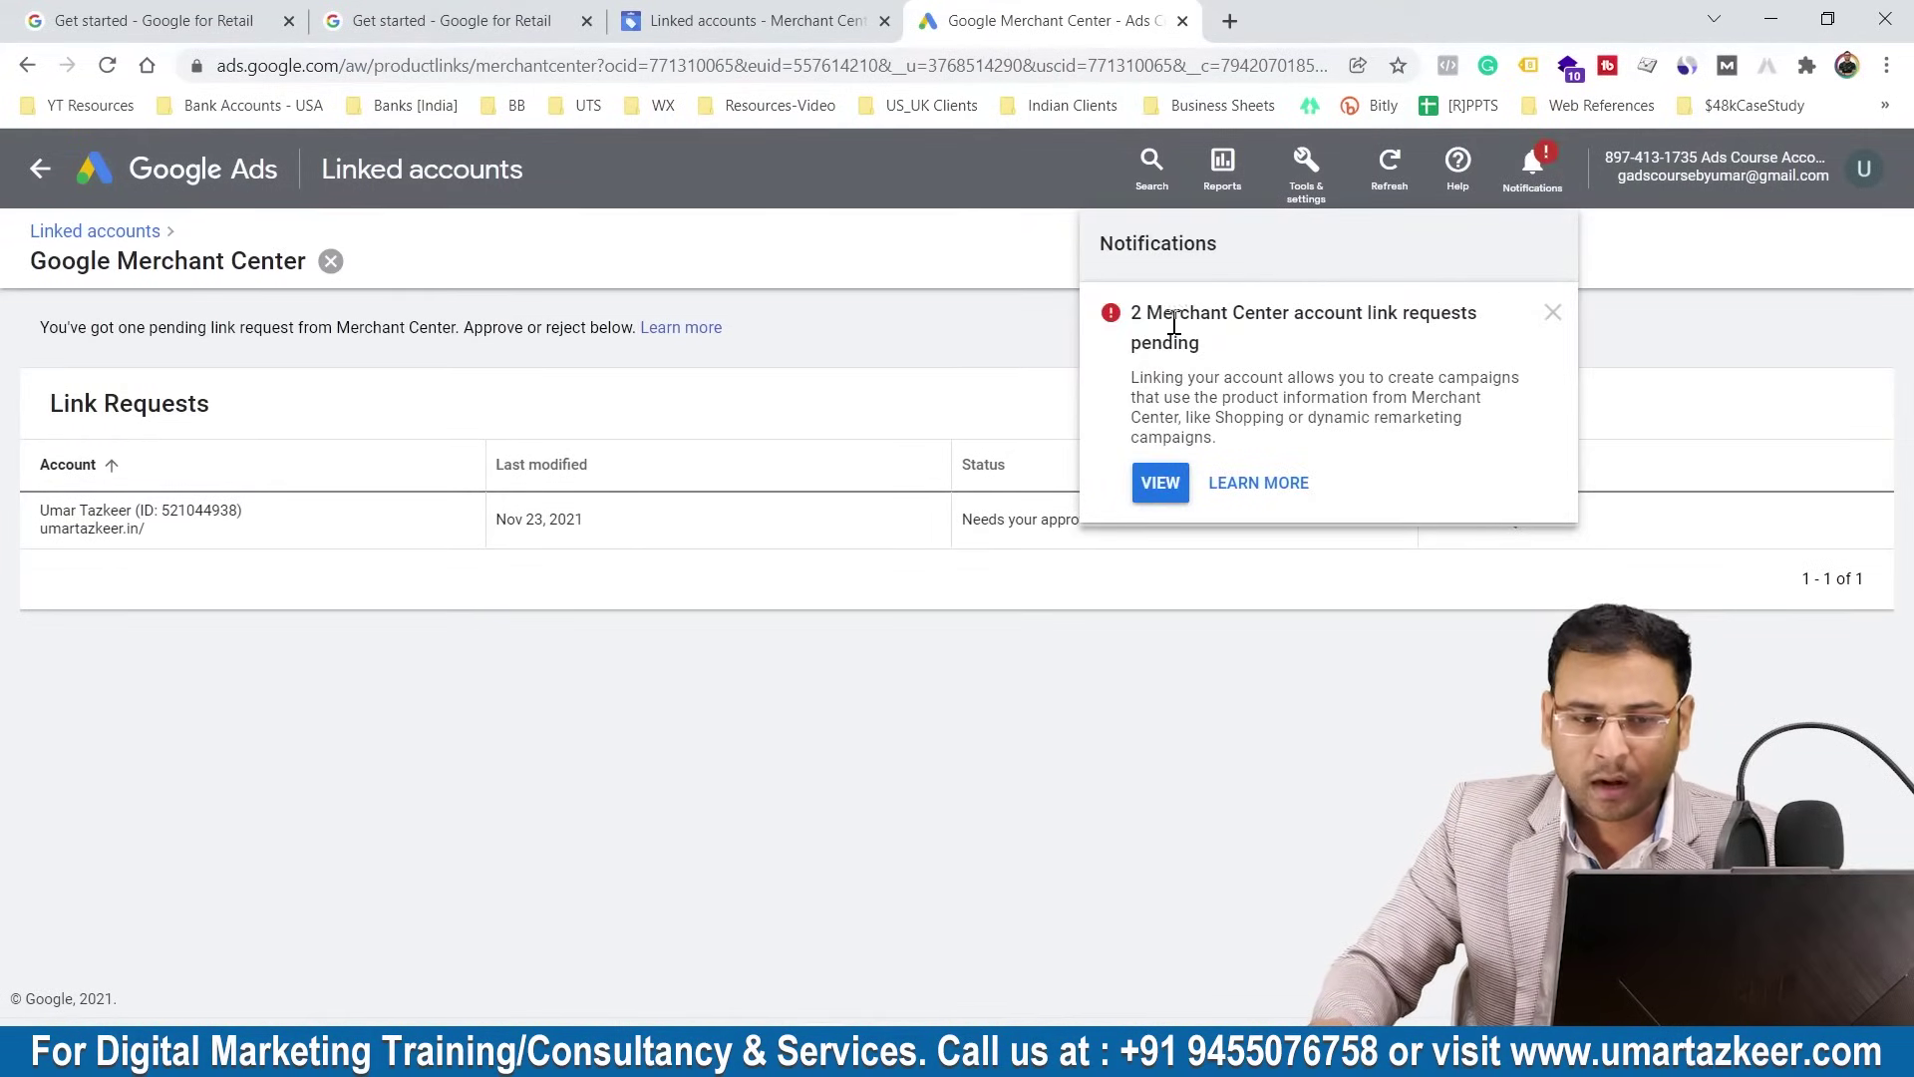
drag(1142, 315, 1334, 315)
click(1367, 366)
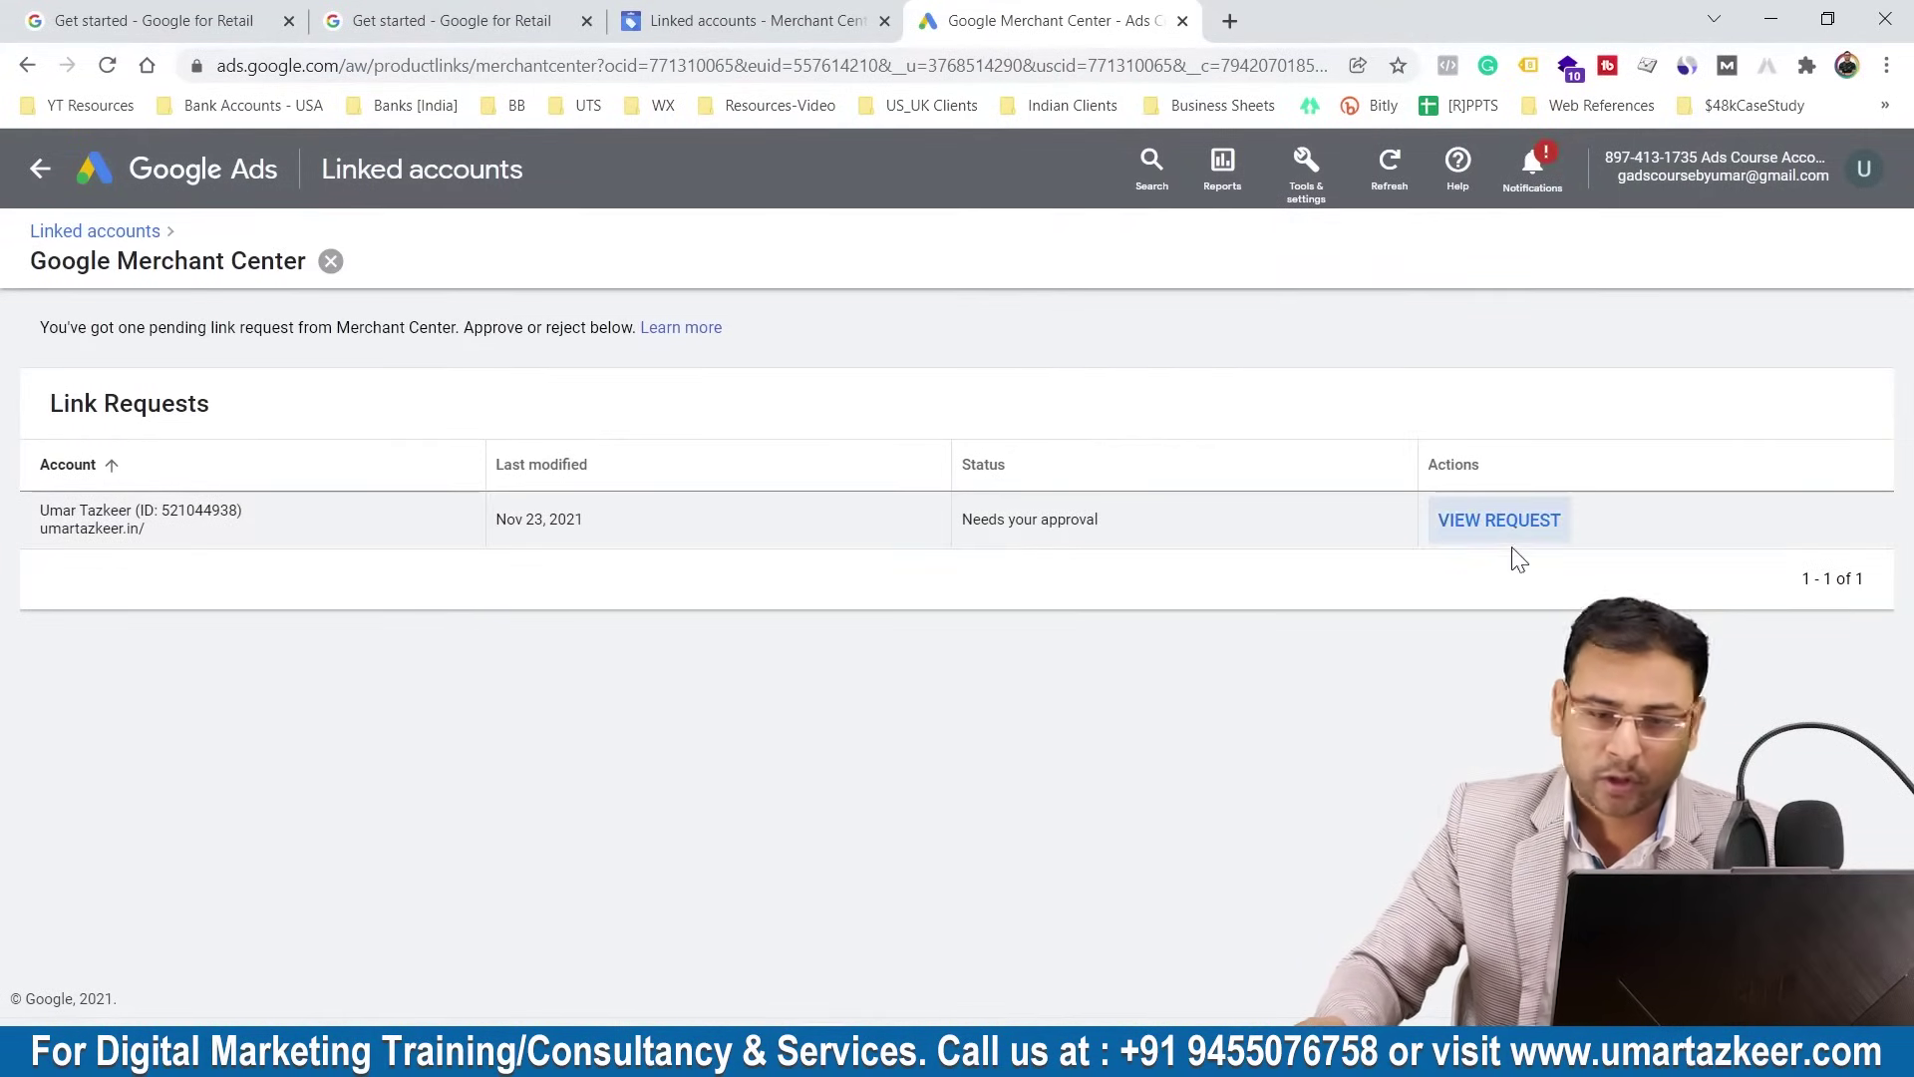
Open the pending Merchant Center link request in Google Ads and approve it.
click(1498, 520)
click(1102, 792)
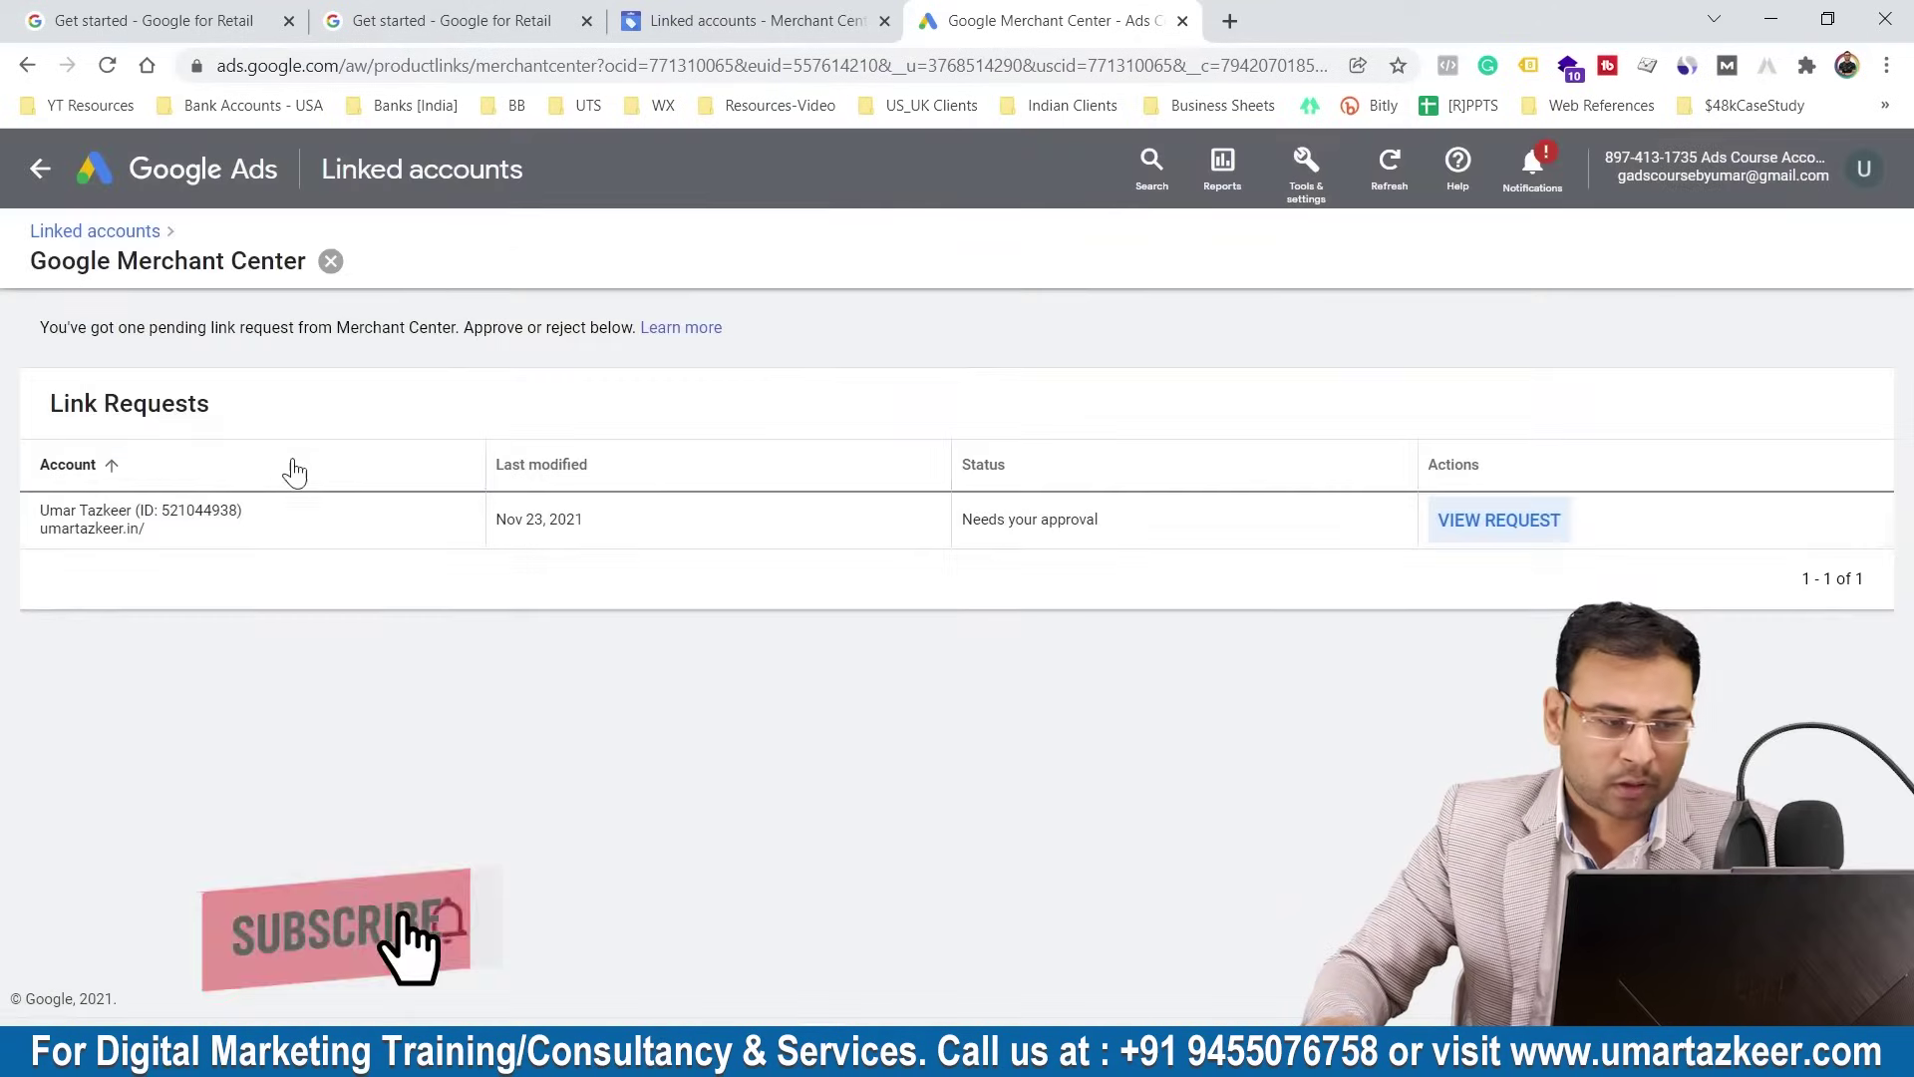
drag(26, 547, 141, 534)
double_click(199, 510)
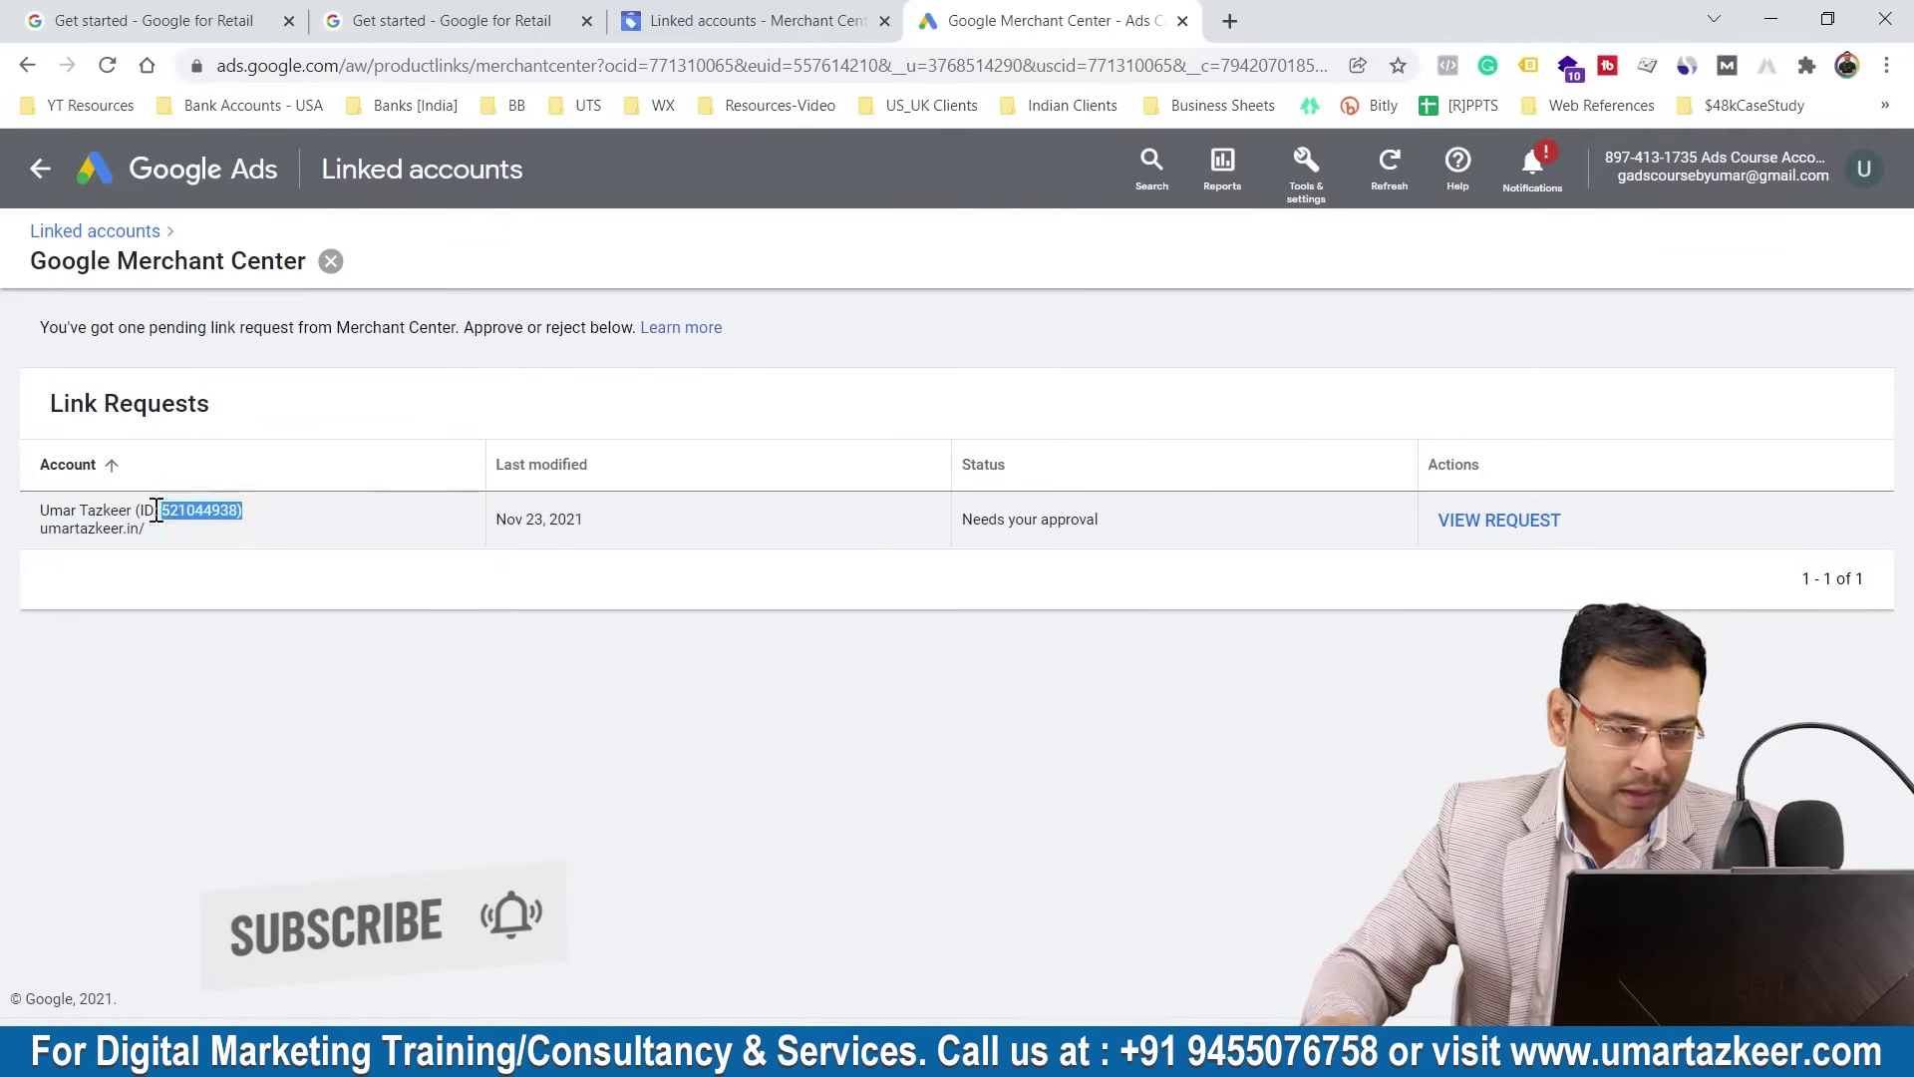
click(299, 541)
click(1491, 523)
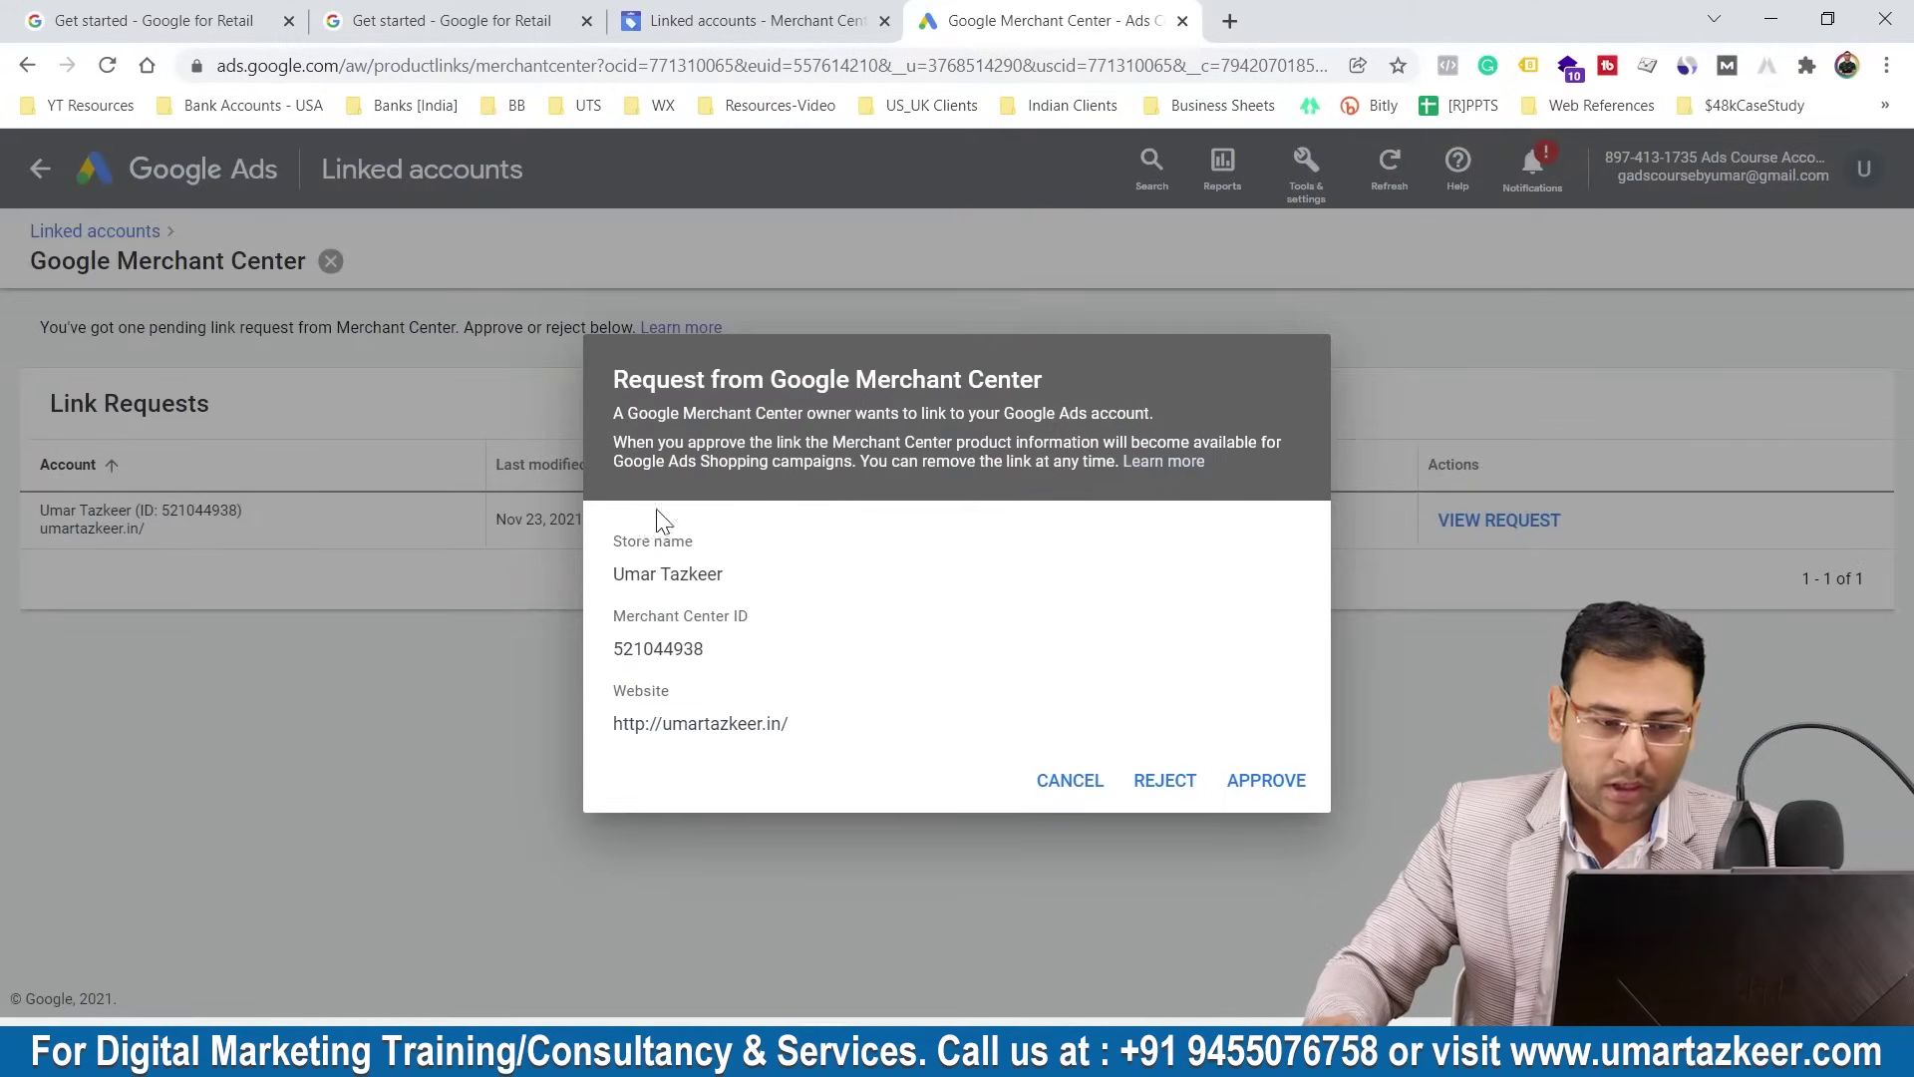
click(1293, 778)
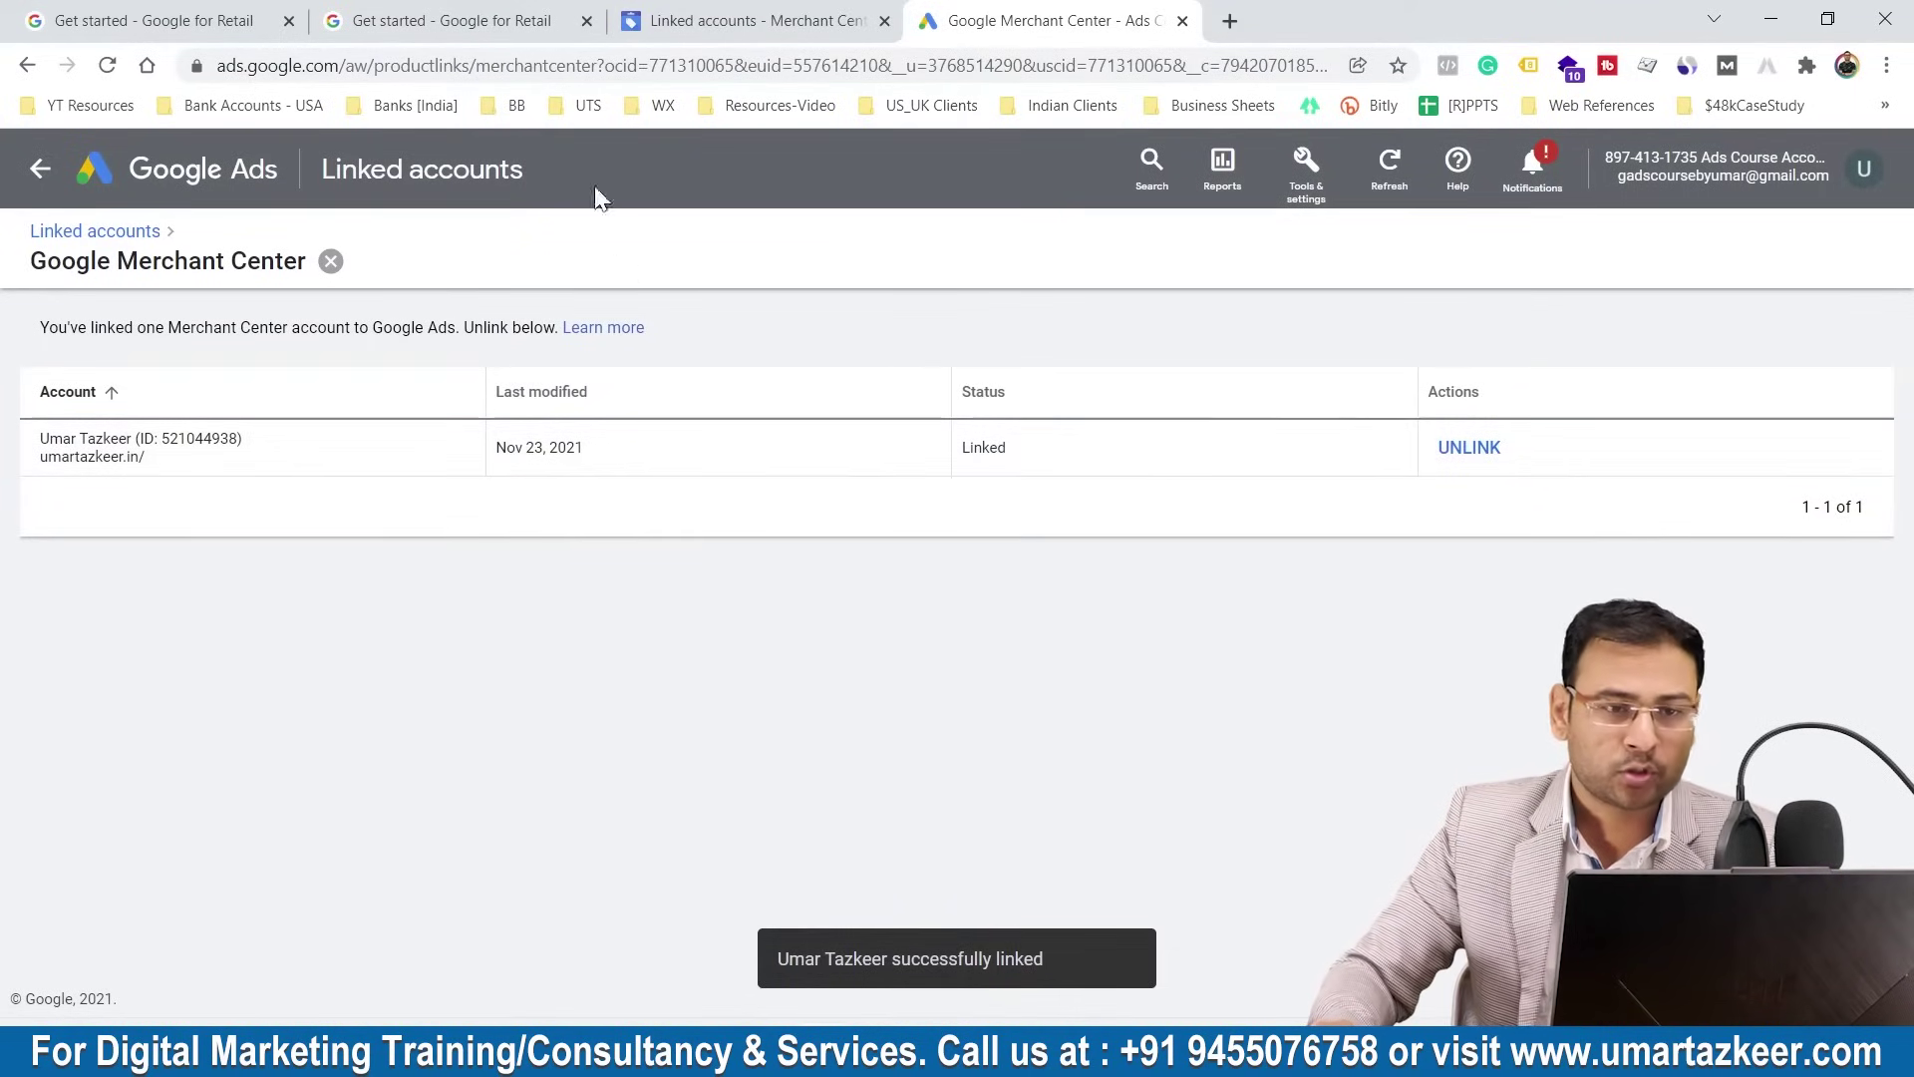
click(757, 20)
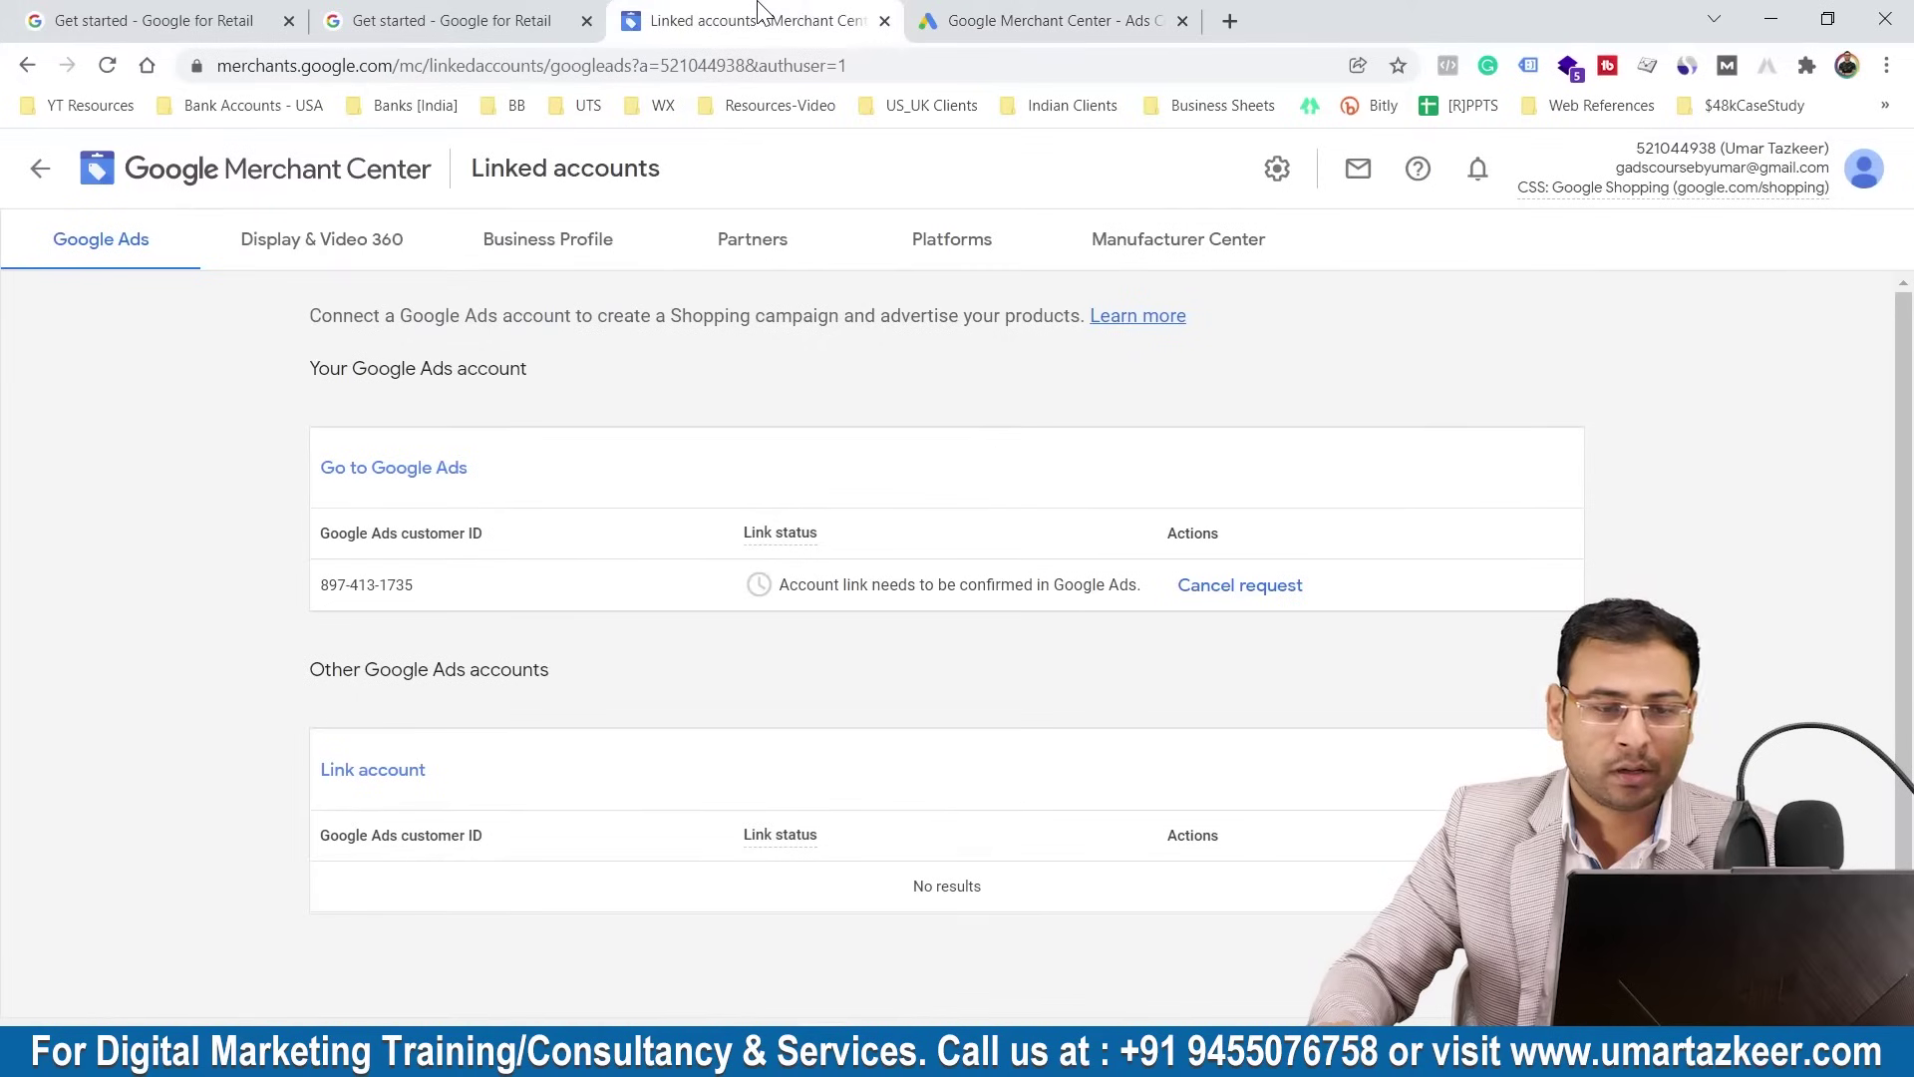
From the Merchant Center overview, go through account issues to the Add contact information page.
click(115, 179)
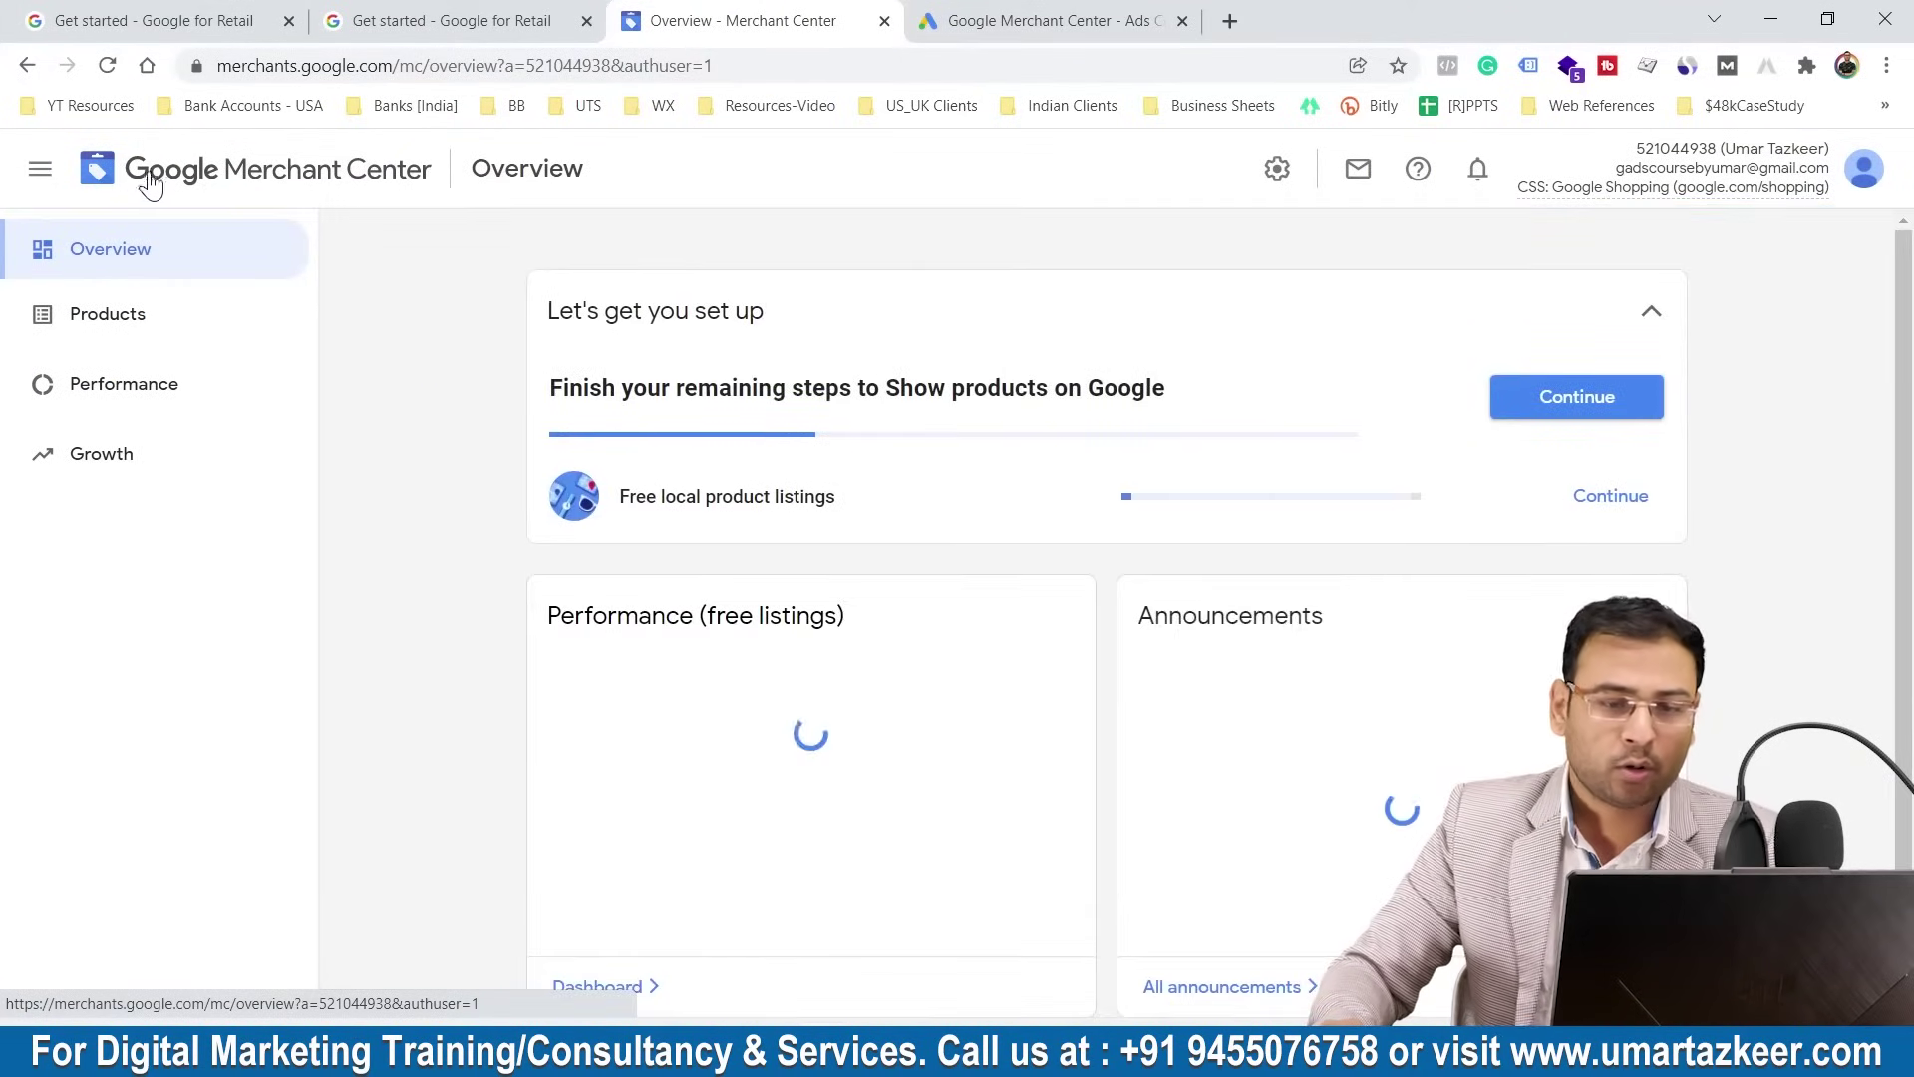
drag(610, 273, 731, 281)
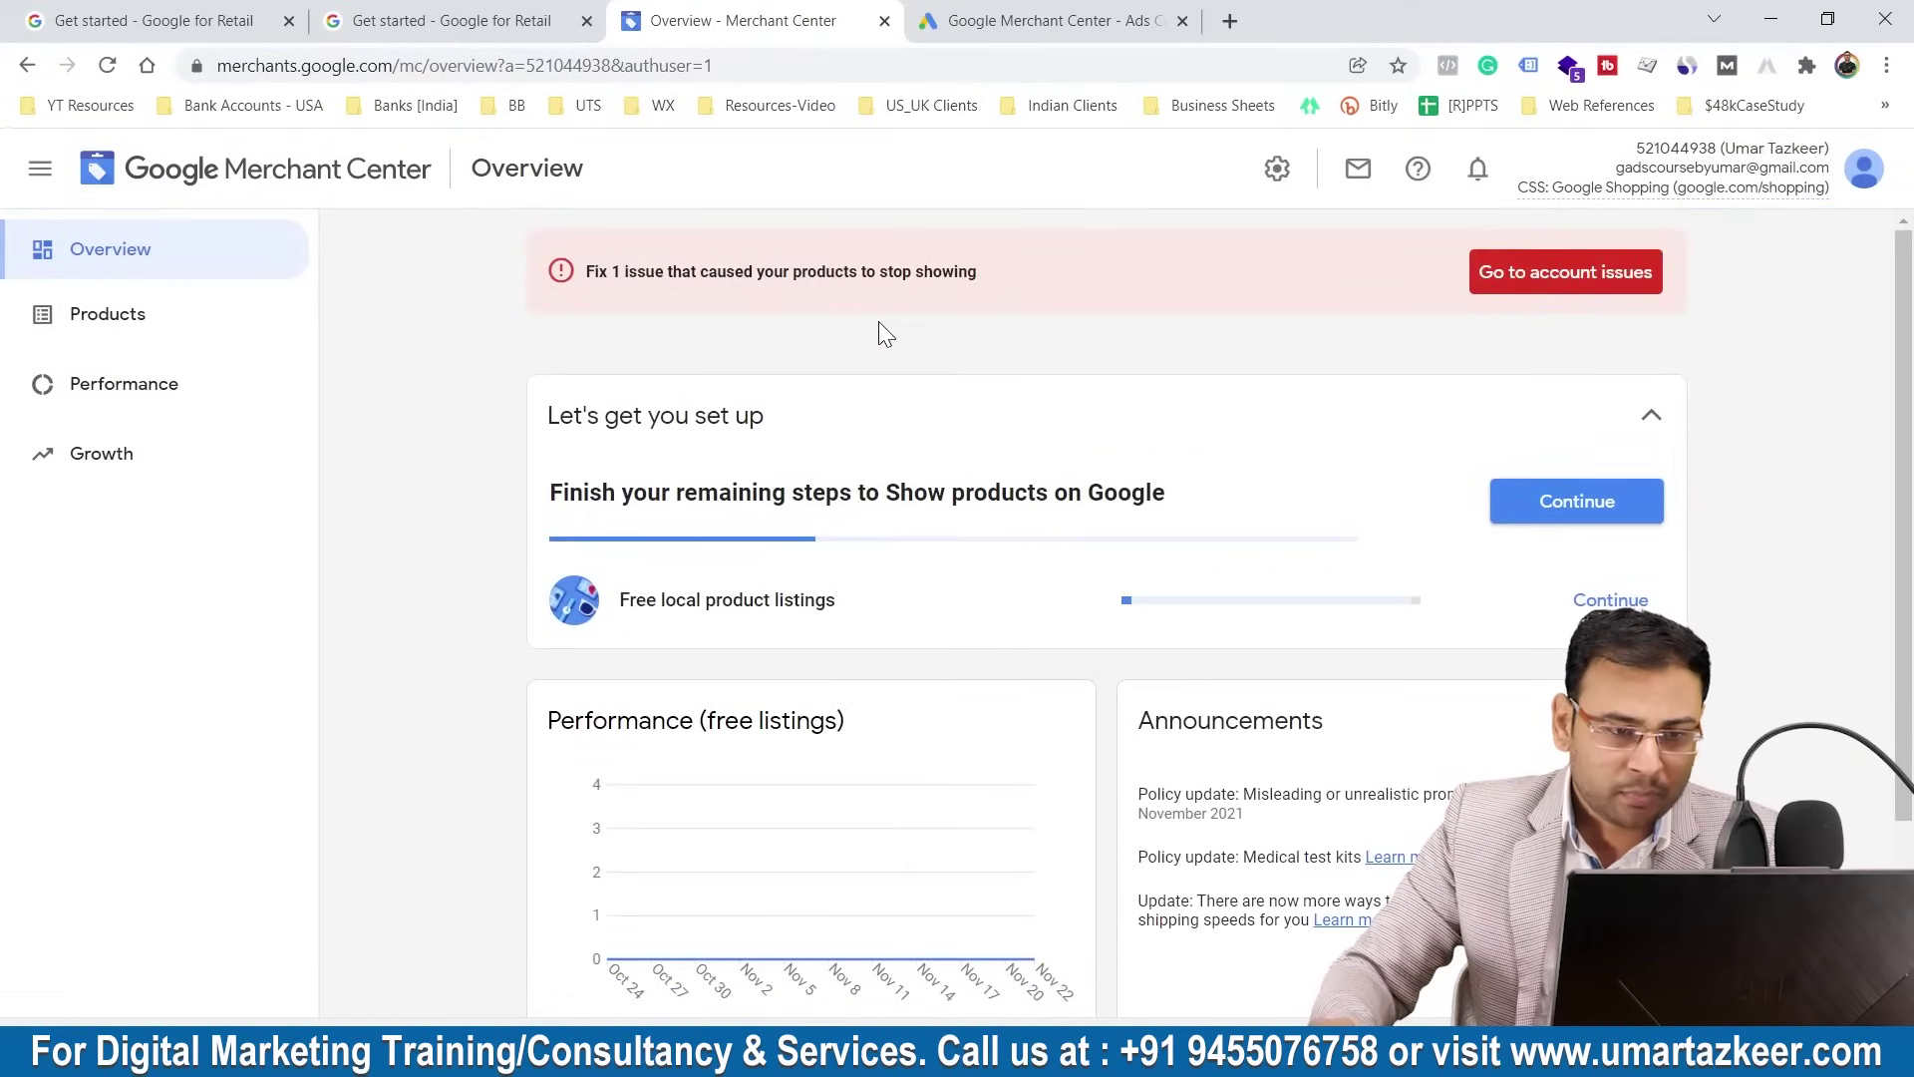
click(1585, 279)
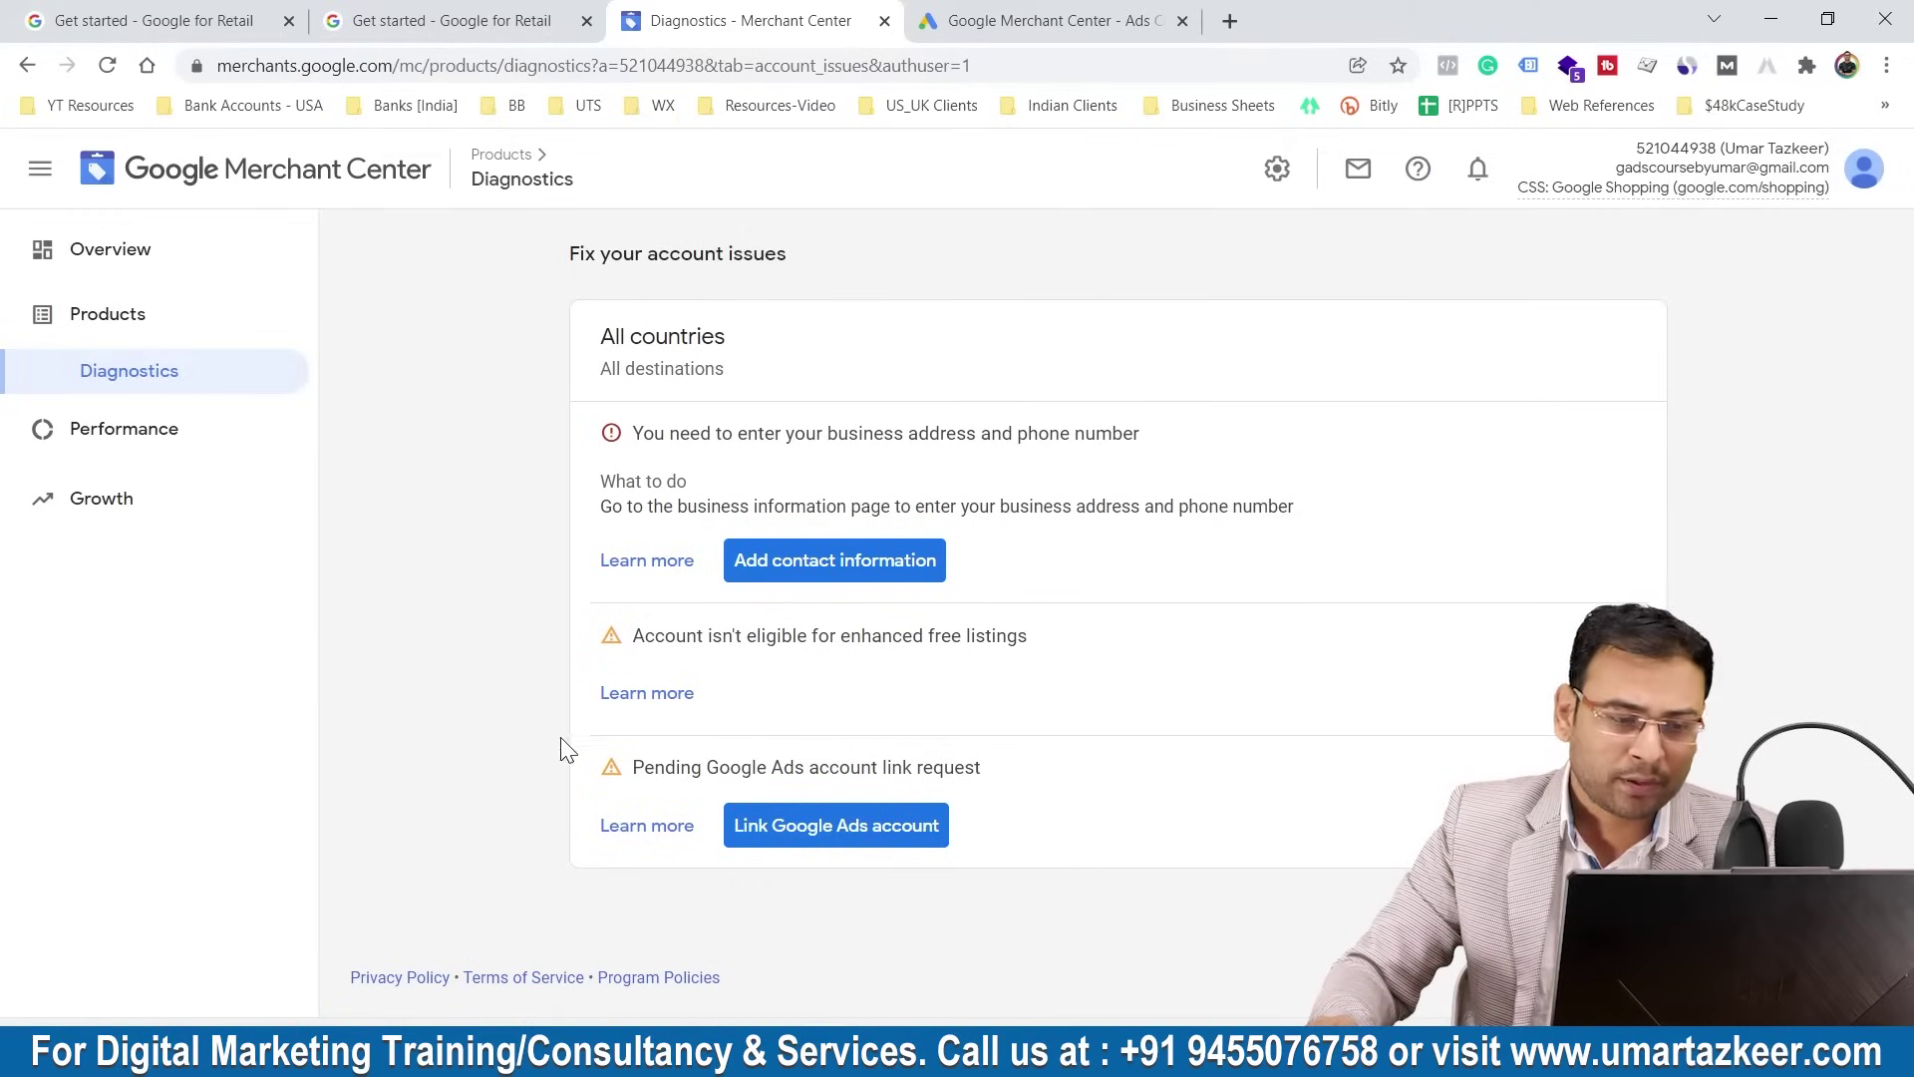
click(801, 560)
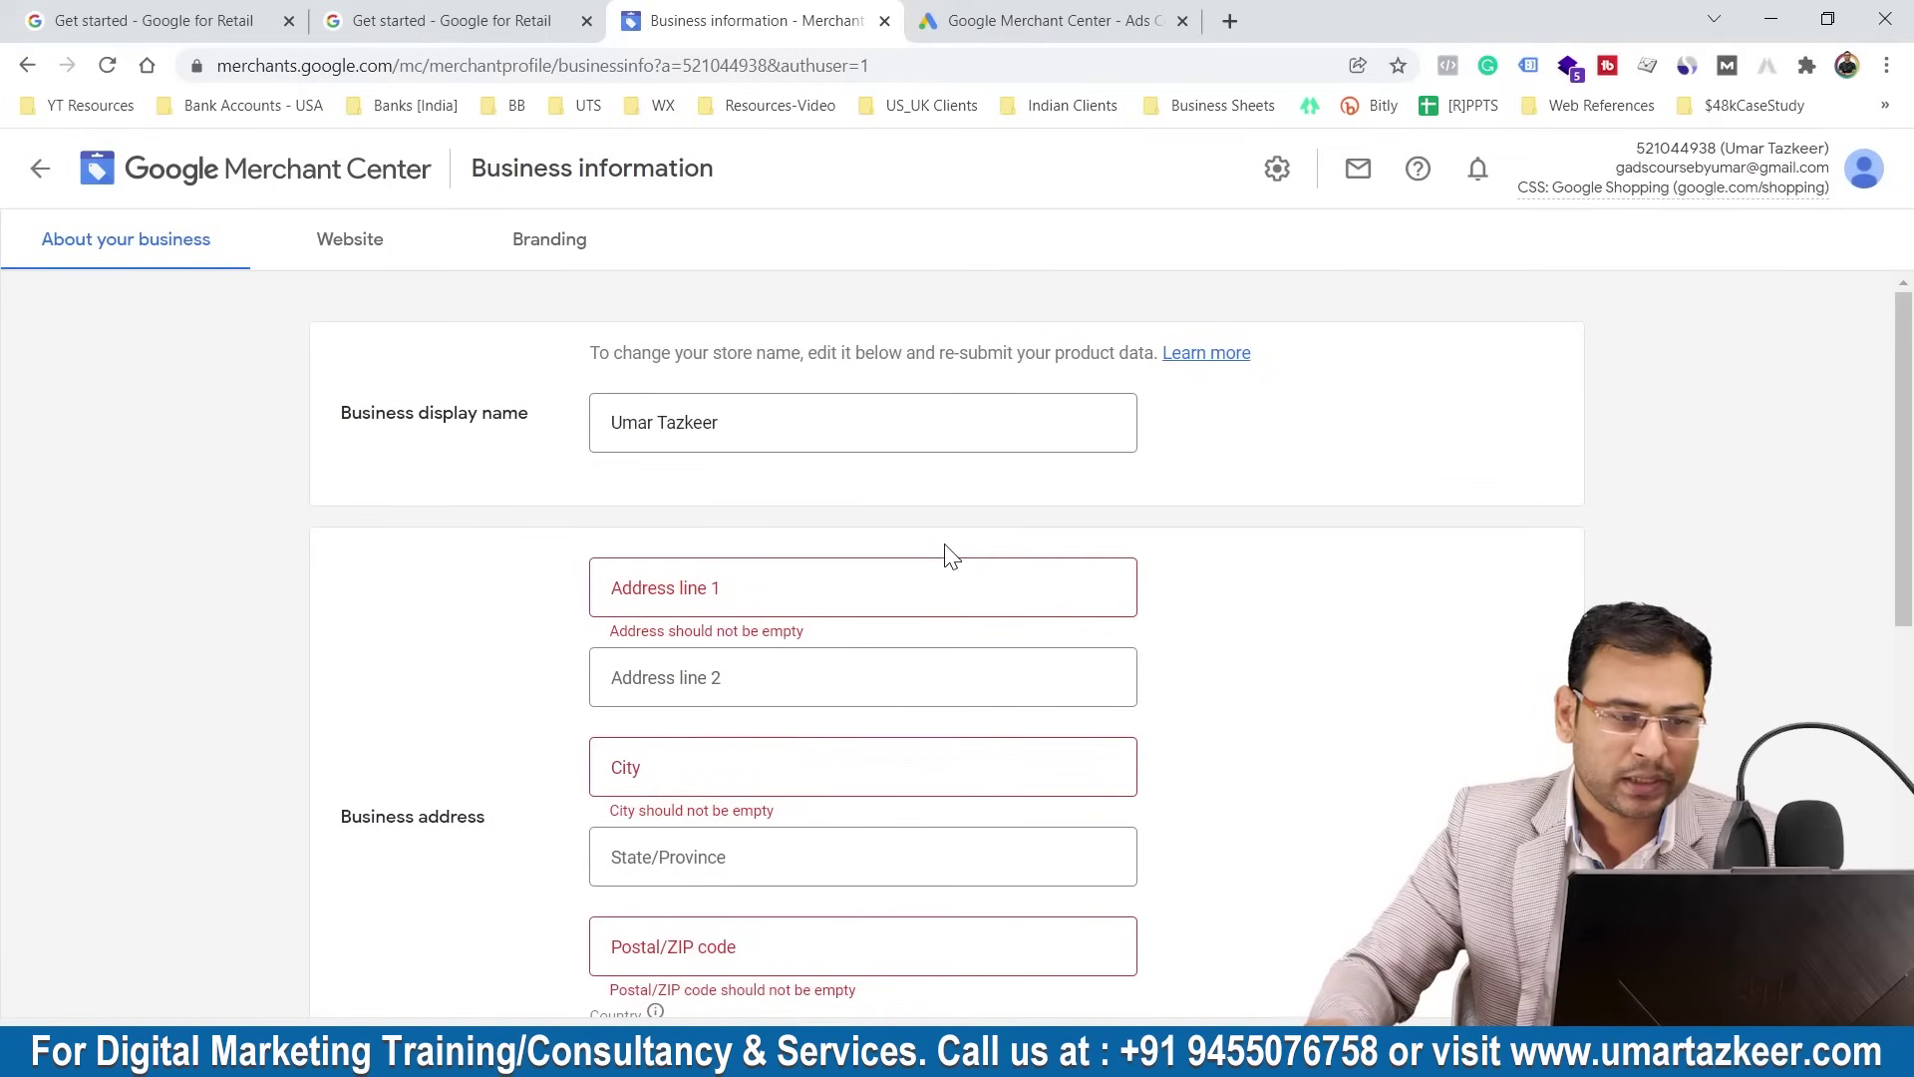
Autofill Address line 1 from the saved address, then go back to the account issues list.
click(643, 587)
click(699, 643)
scroll(901, 619, down, 10)
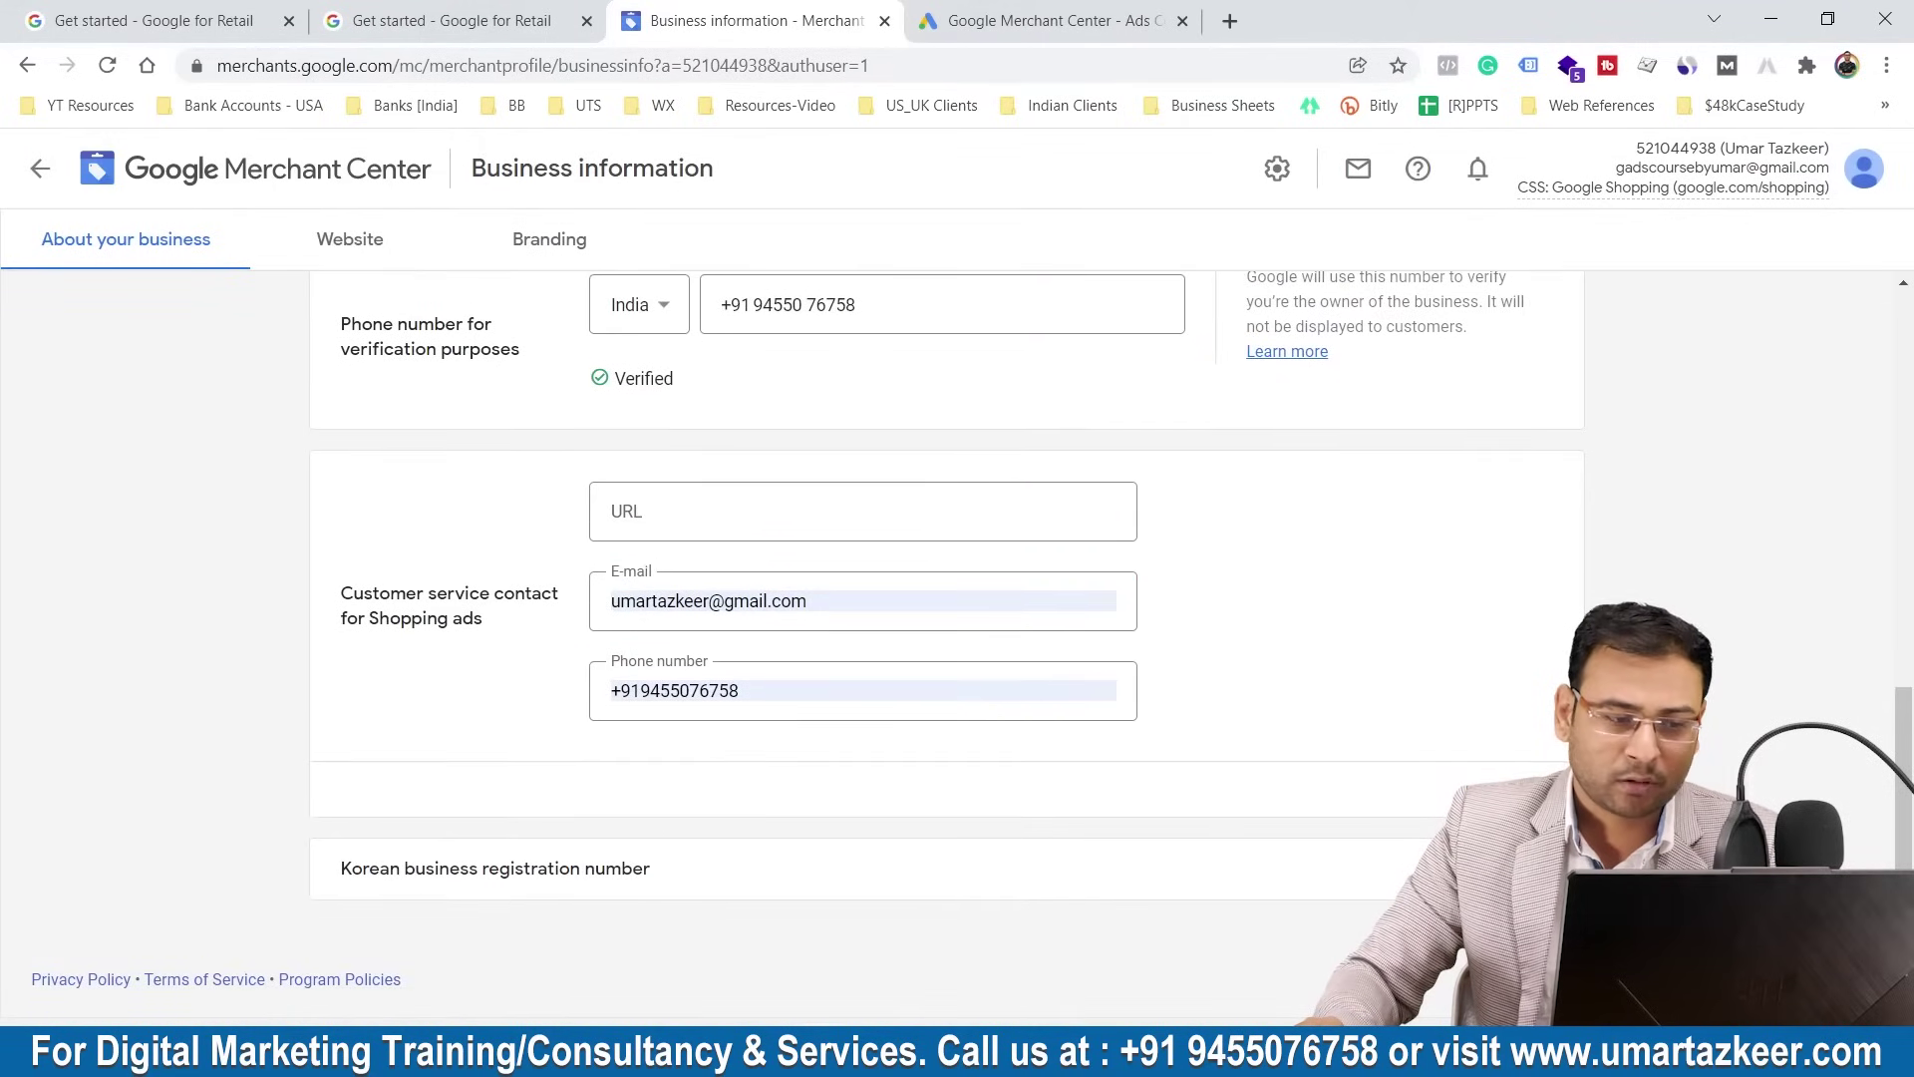
click(40, 167)
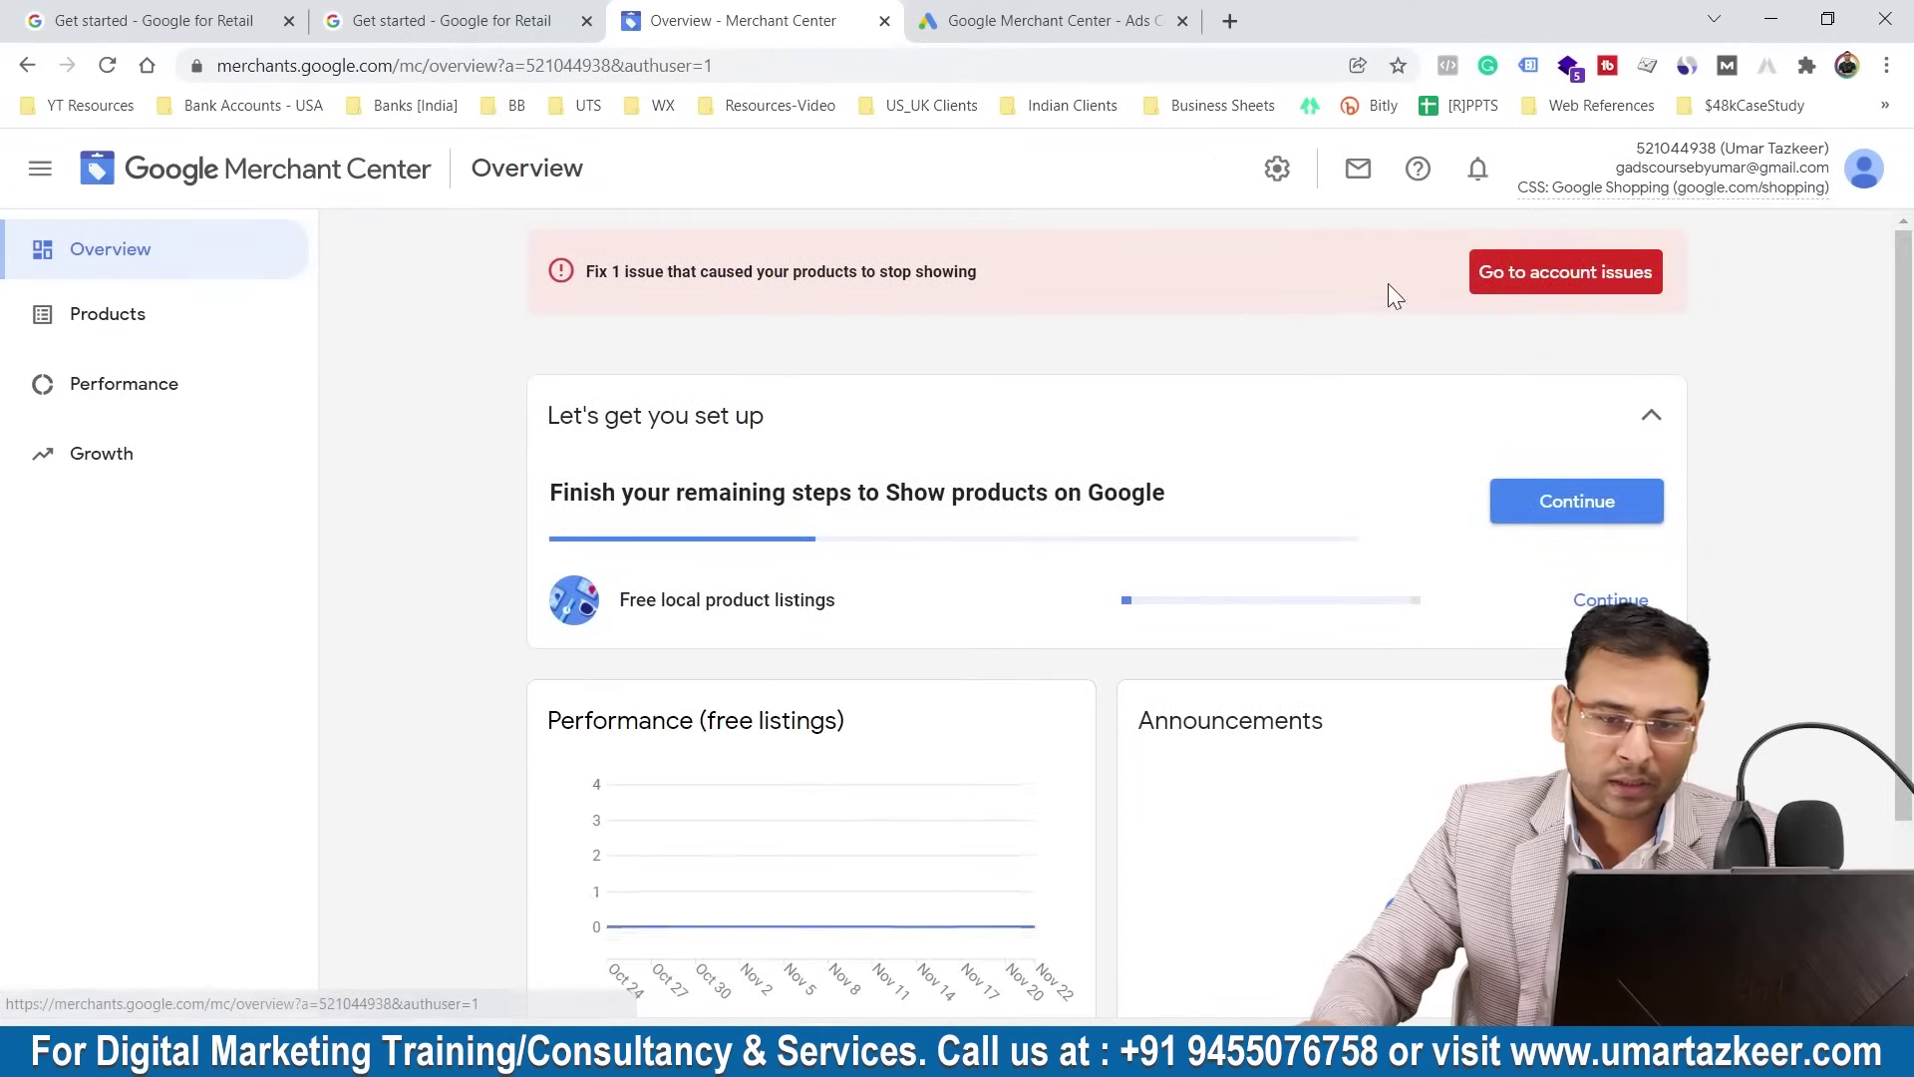
click(1494, 279)
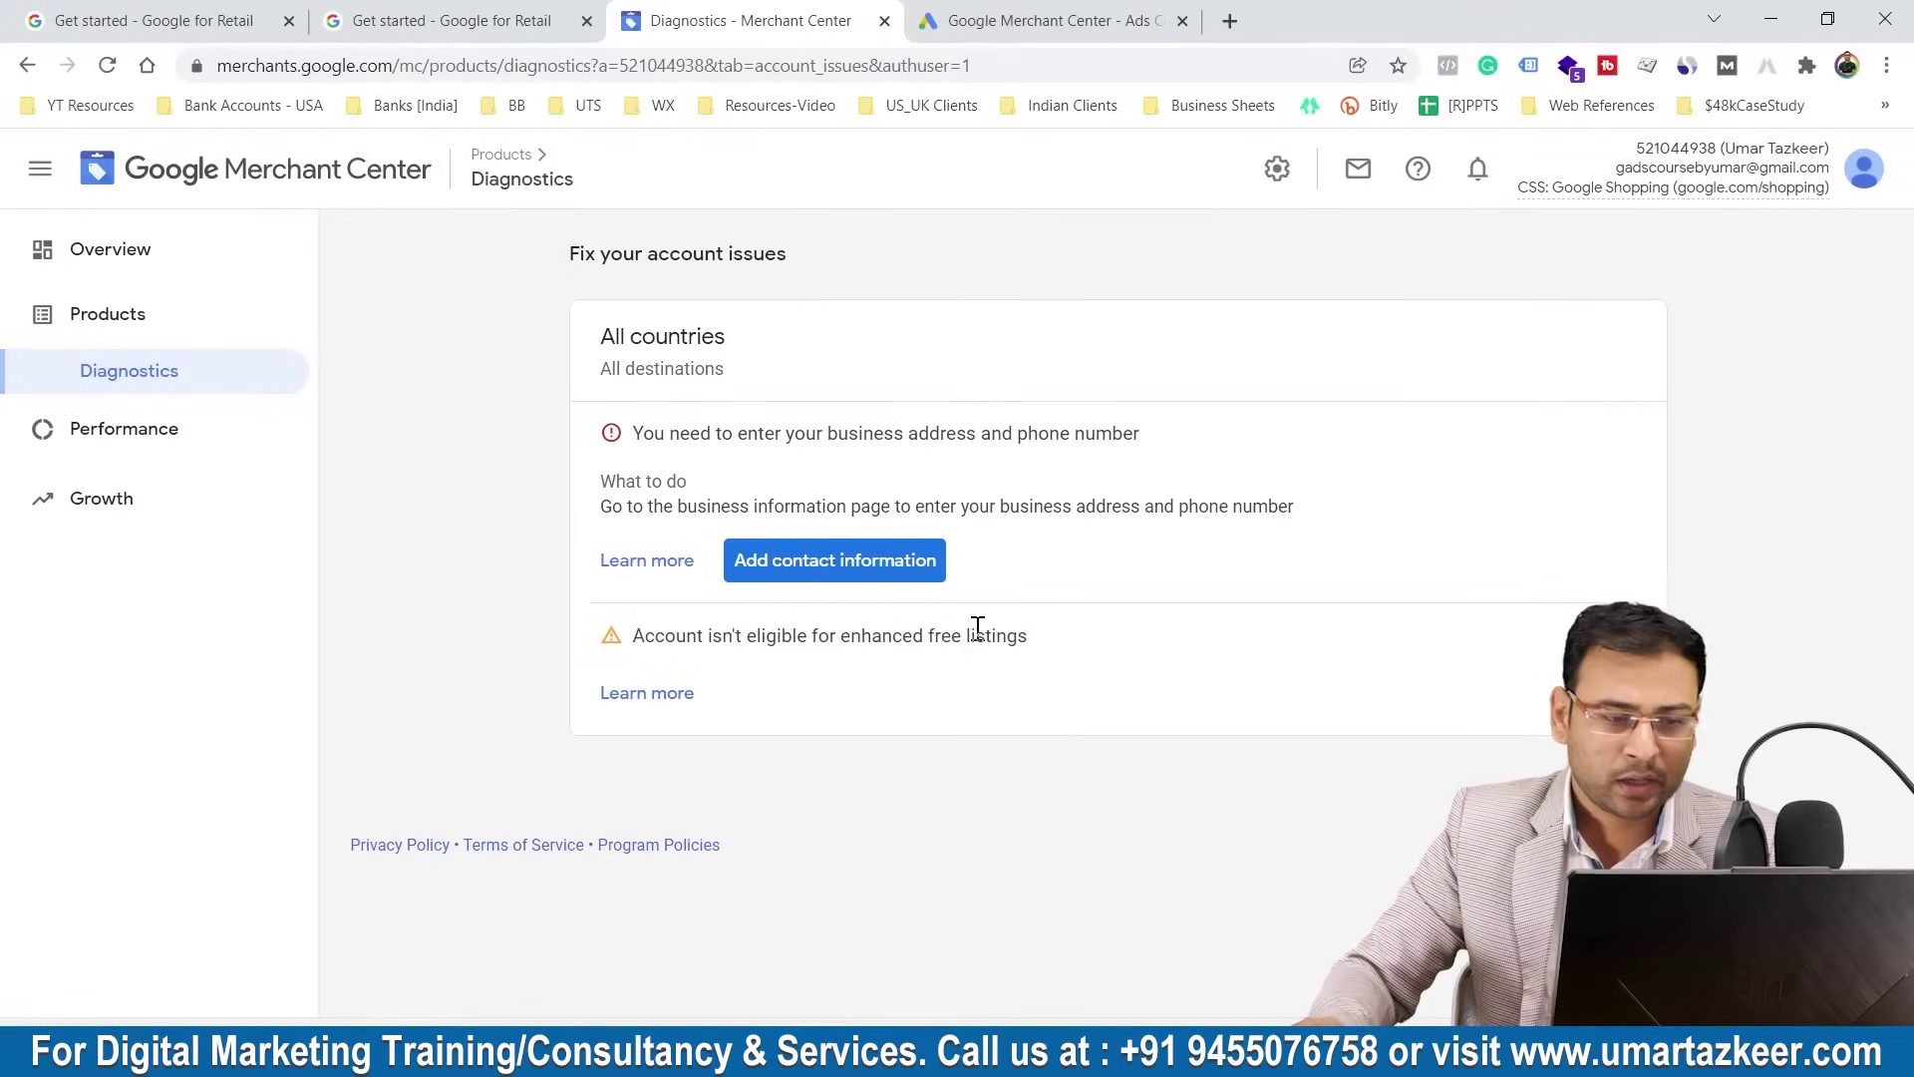
drag(650, 437, 897, 432)
click(1146, 453)
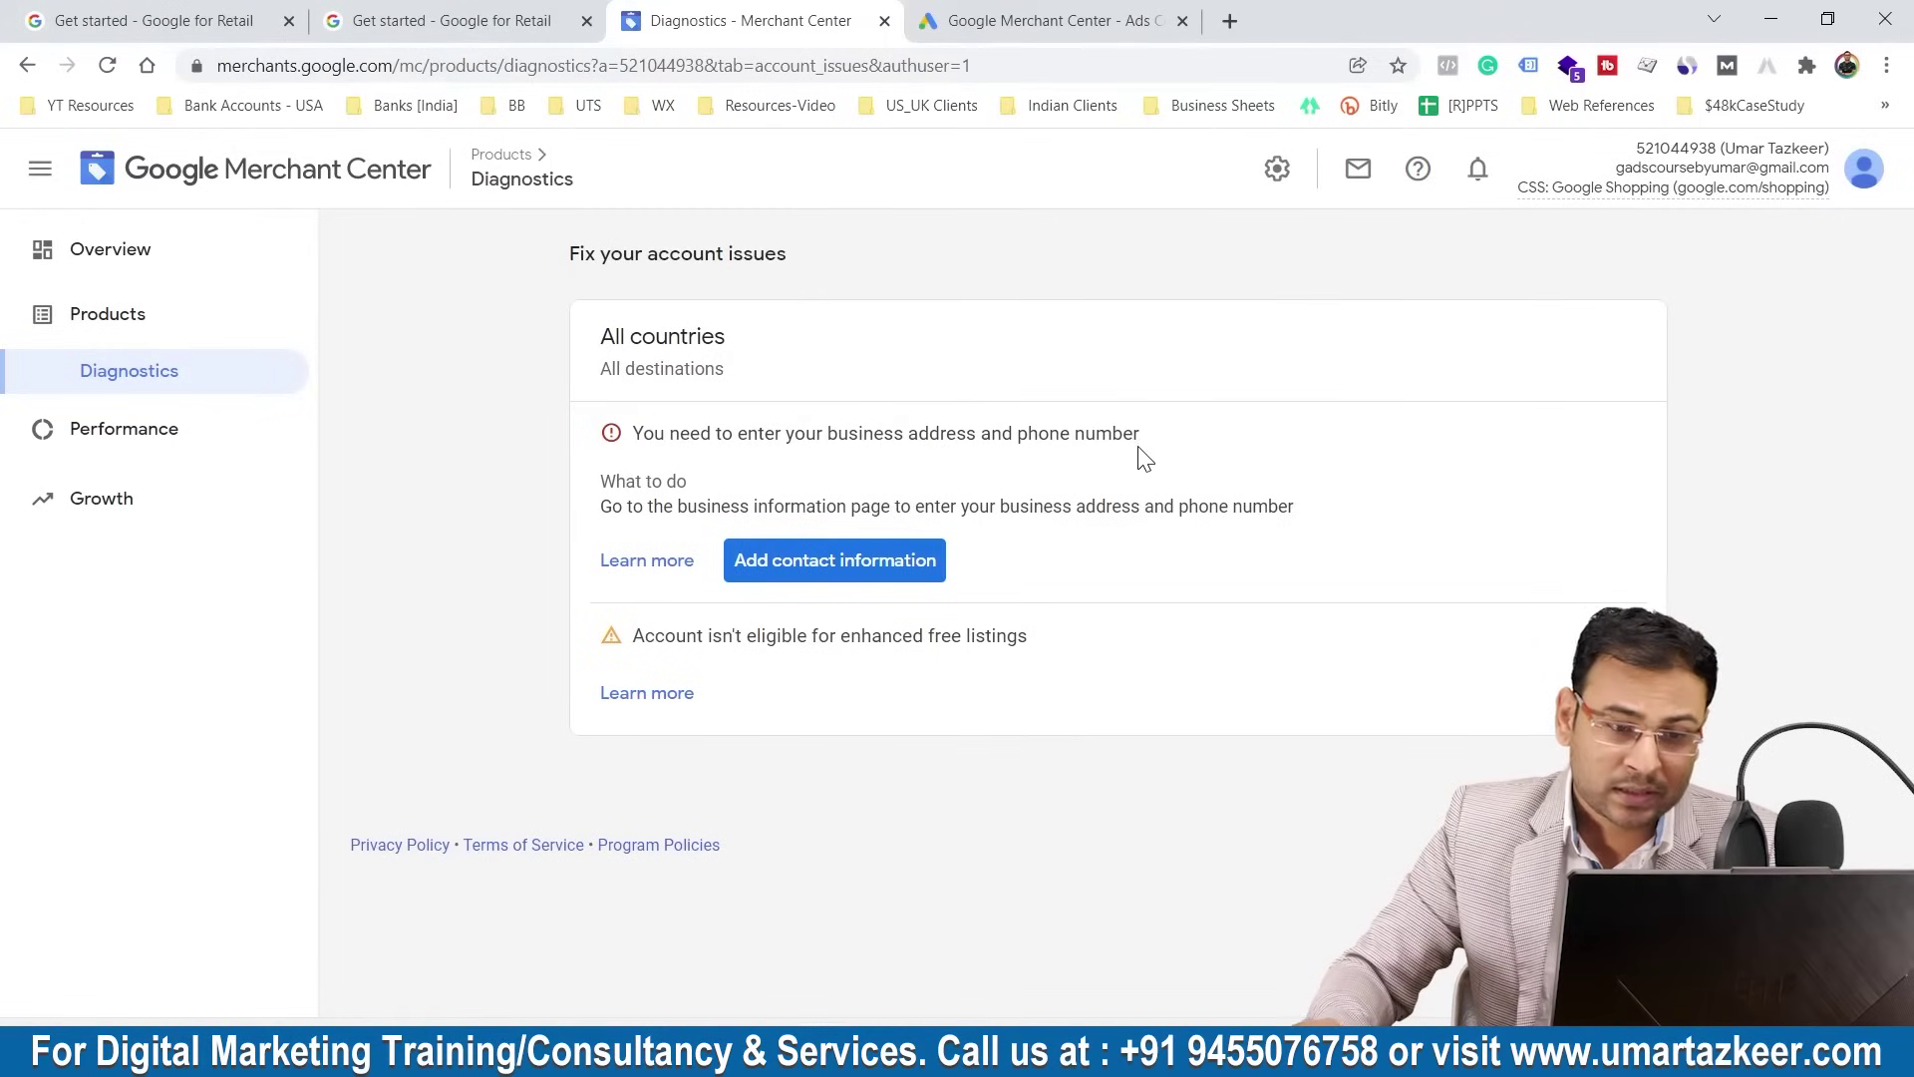
Reopen the contact form, autofill and save the business address, then return to the Overview.
click(884, 559)
click(786, 474)
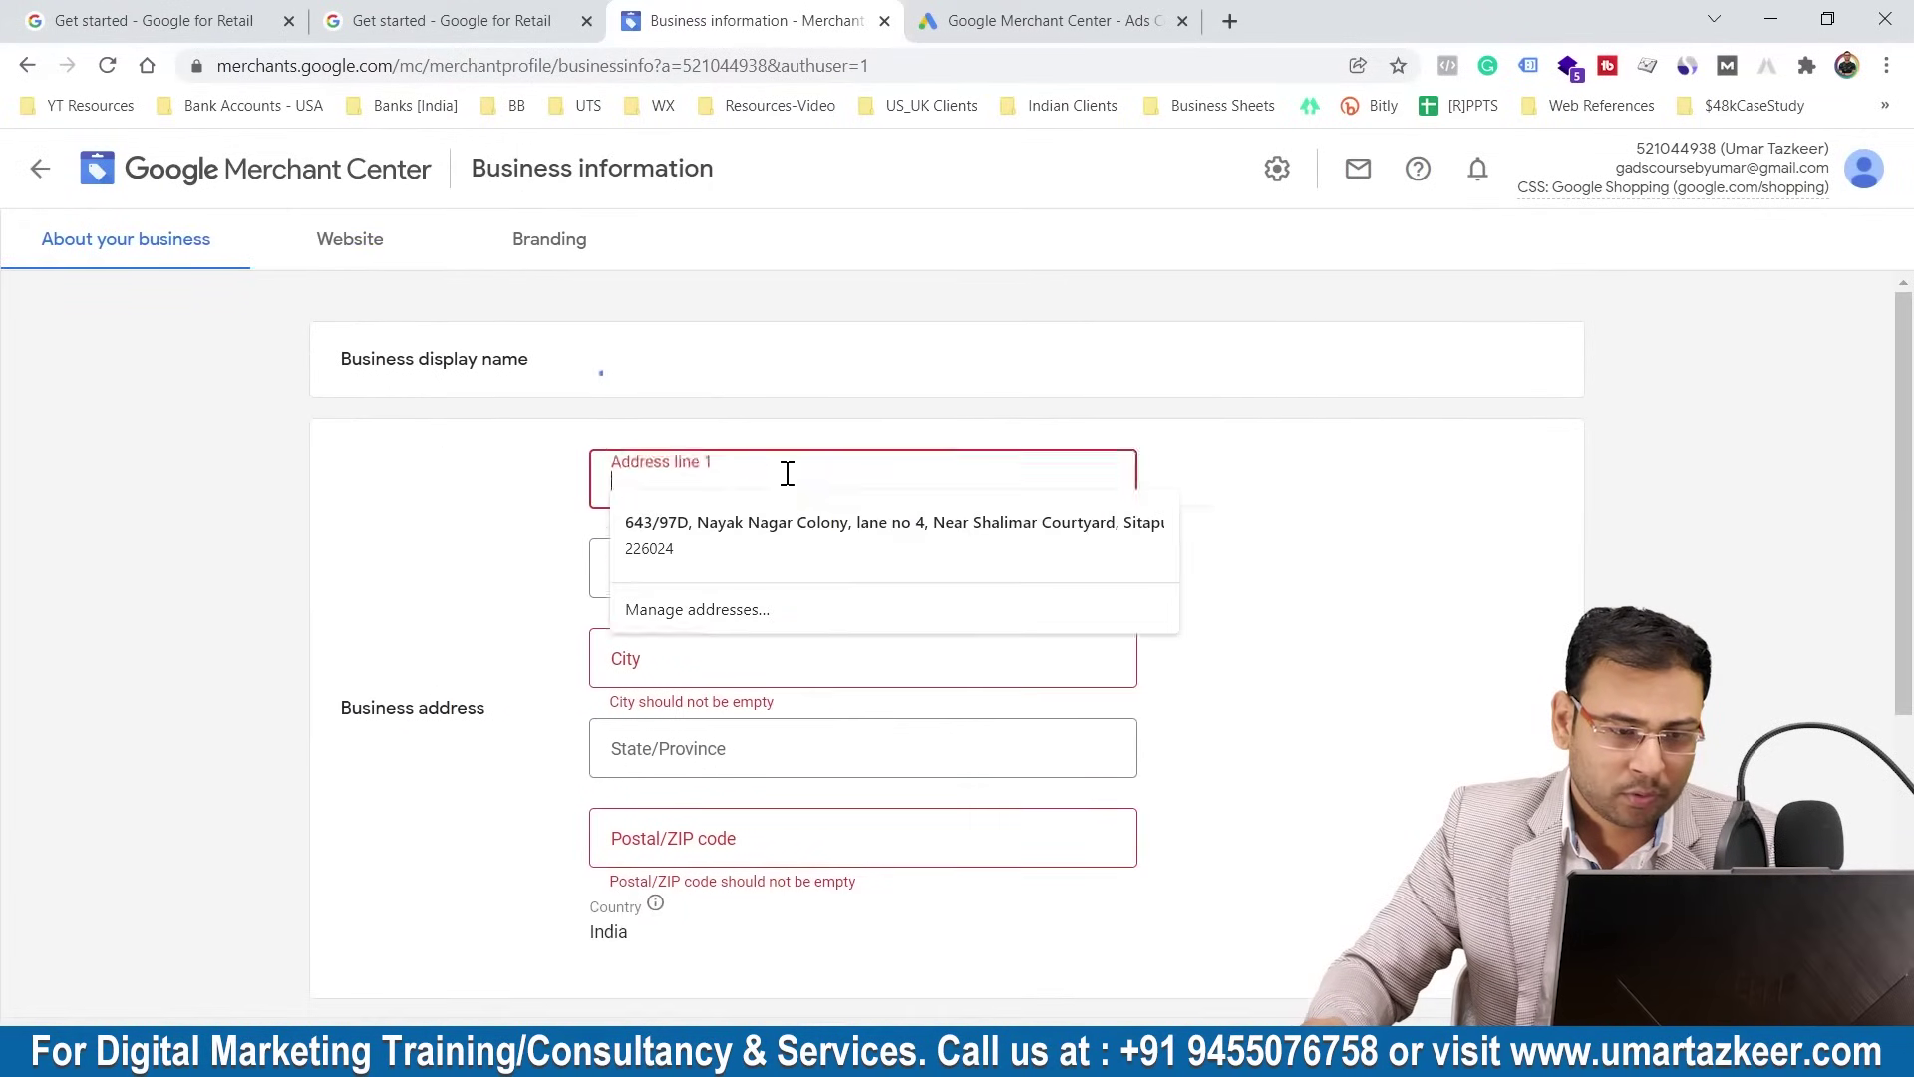
click(773, 527)
scroll(840, 529, down, 6)
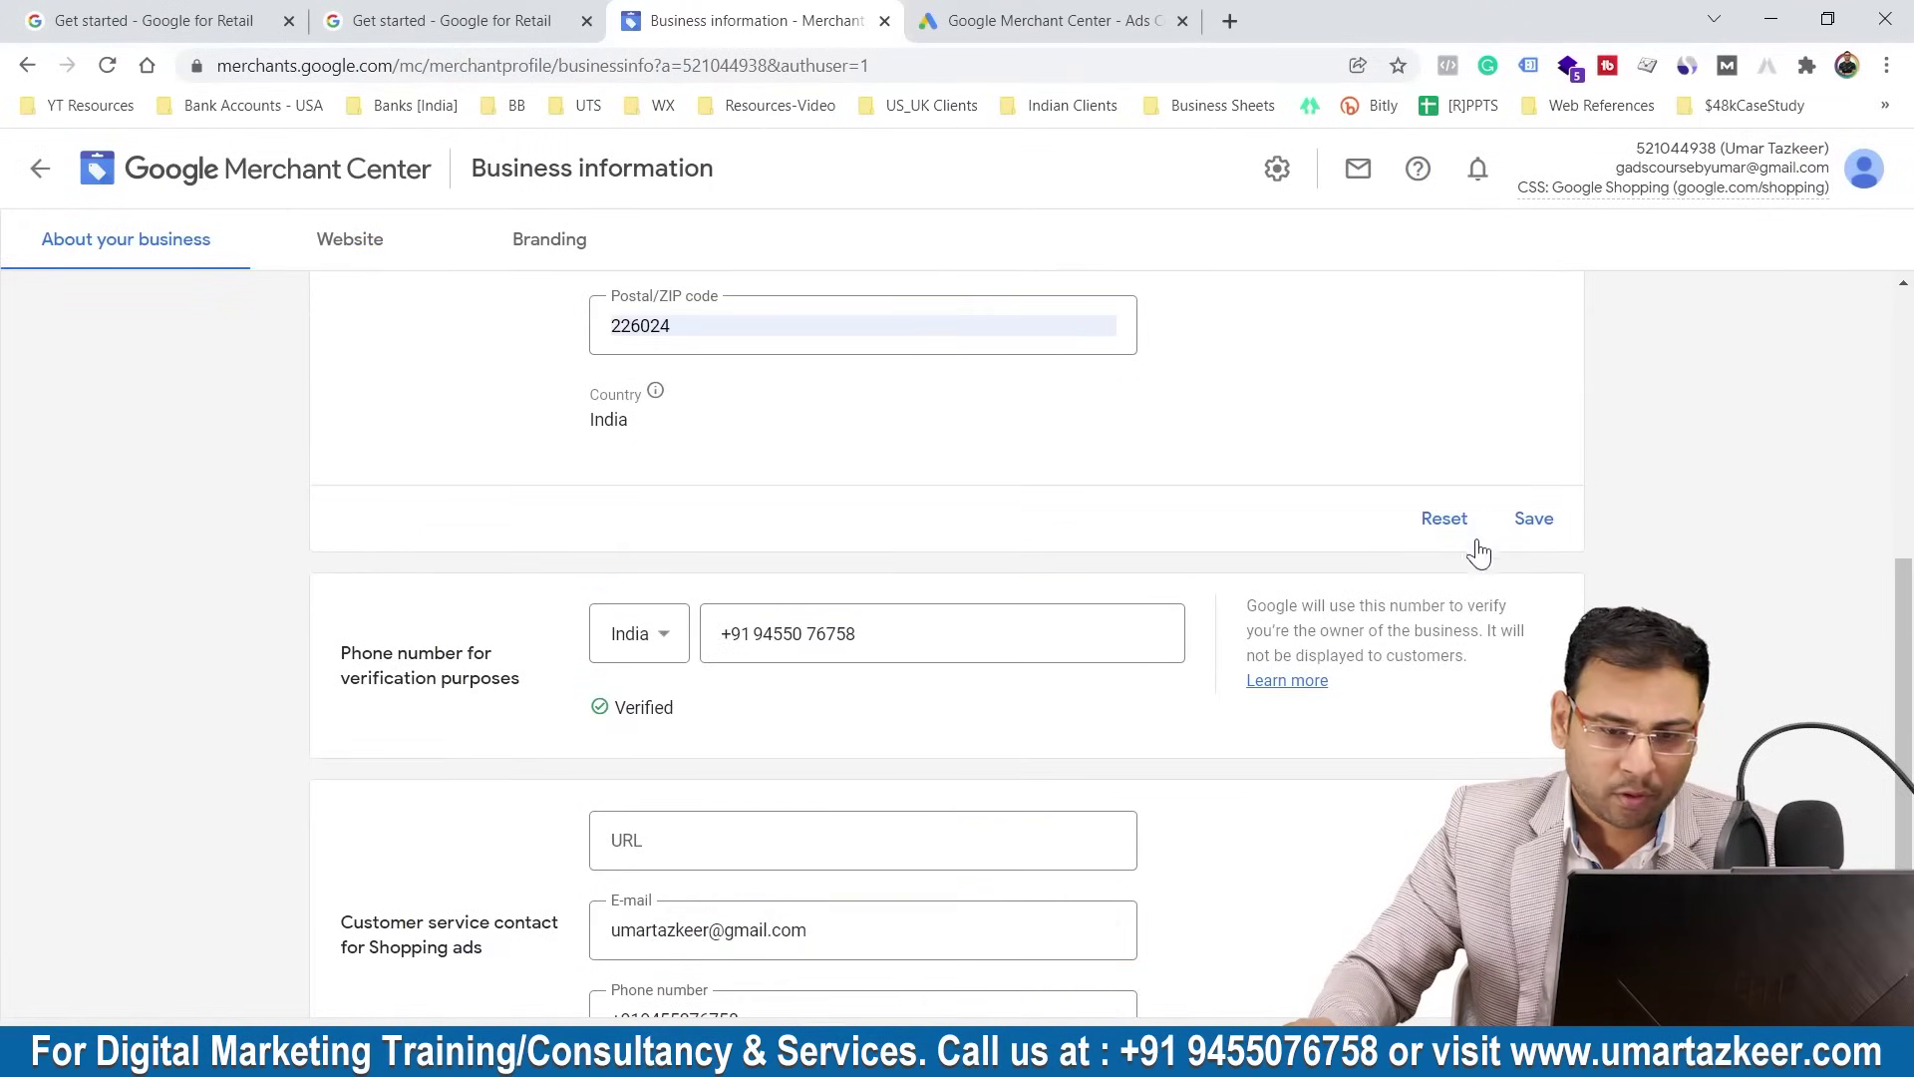
click(1531, 517)
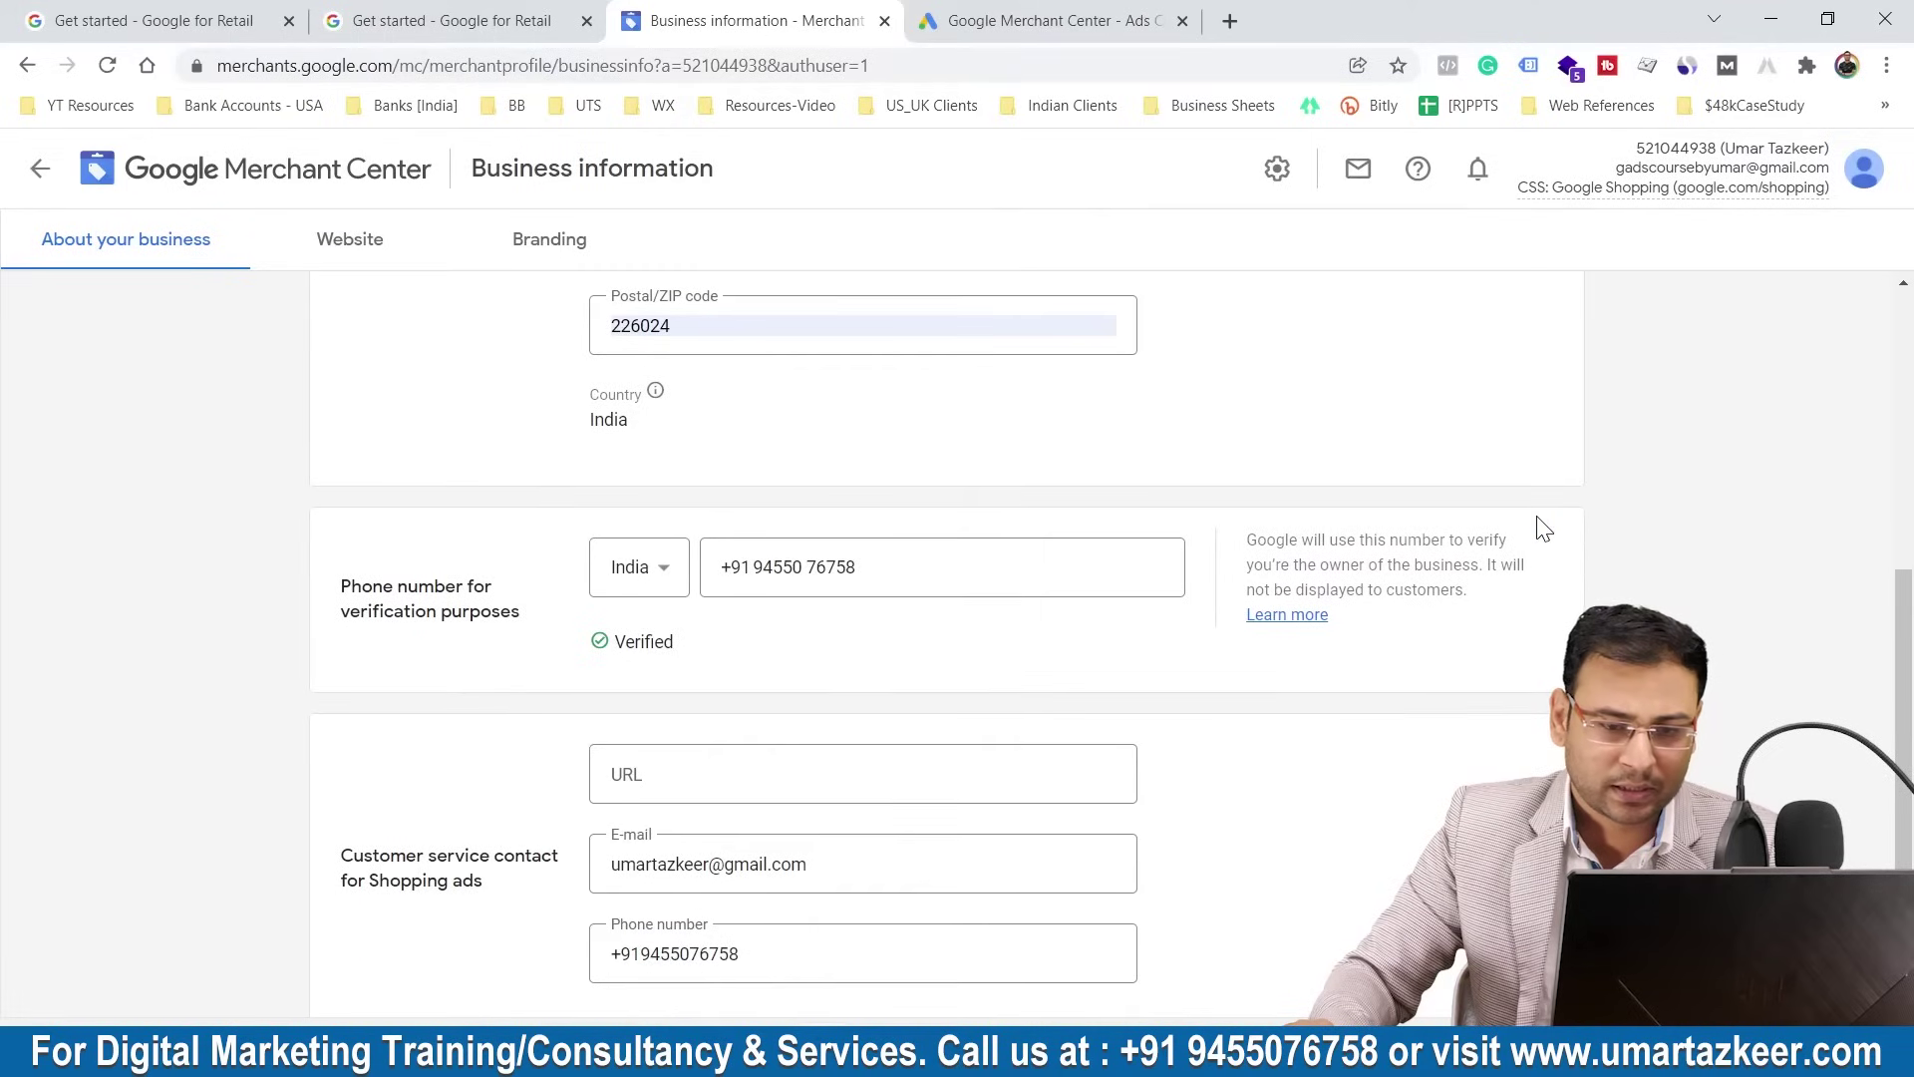
scroll(1101, 555, up, 6)
click(139, 170)
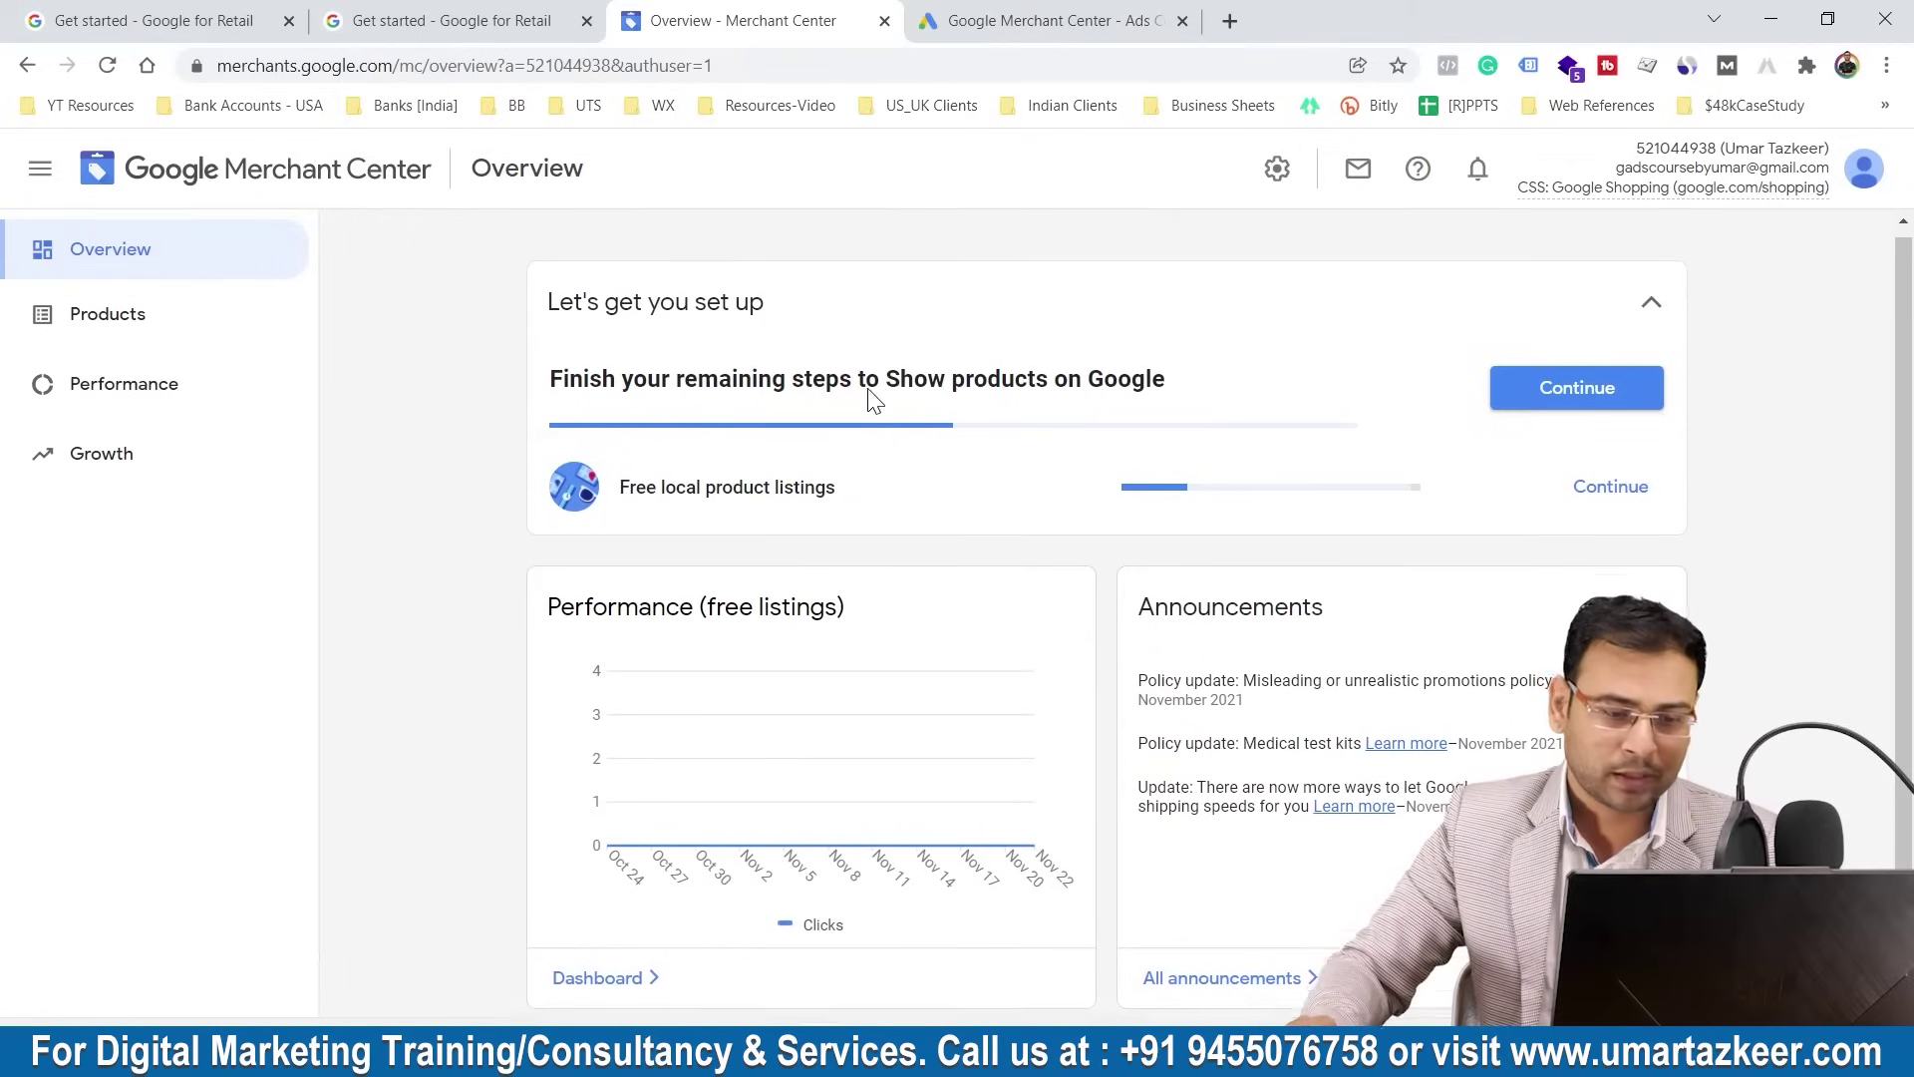
scroll(897, 393, down, 2)
scroll(957, 409, up, 2)
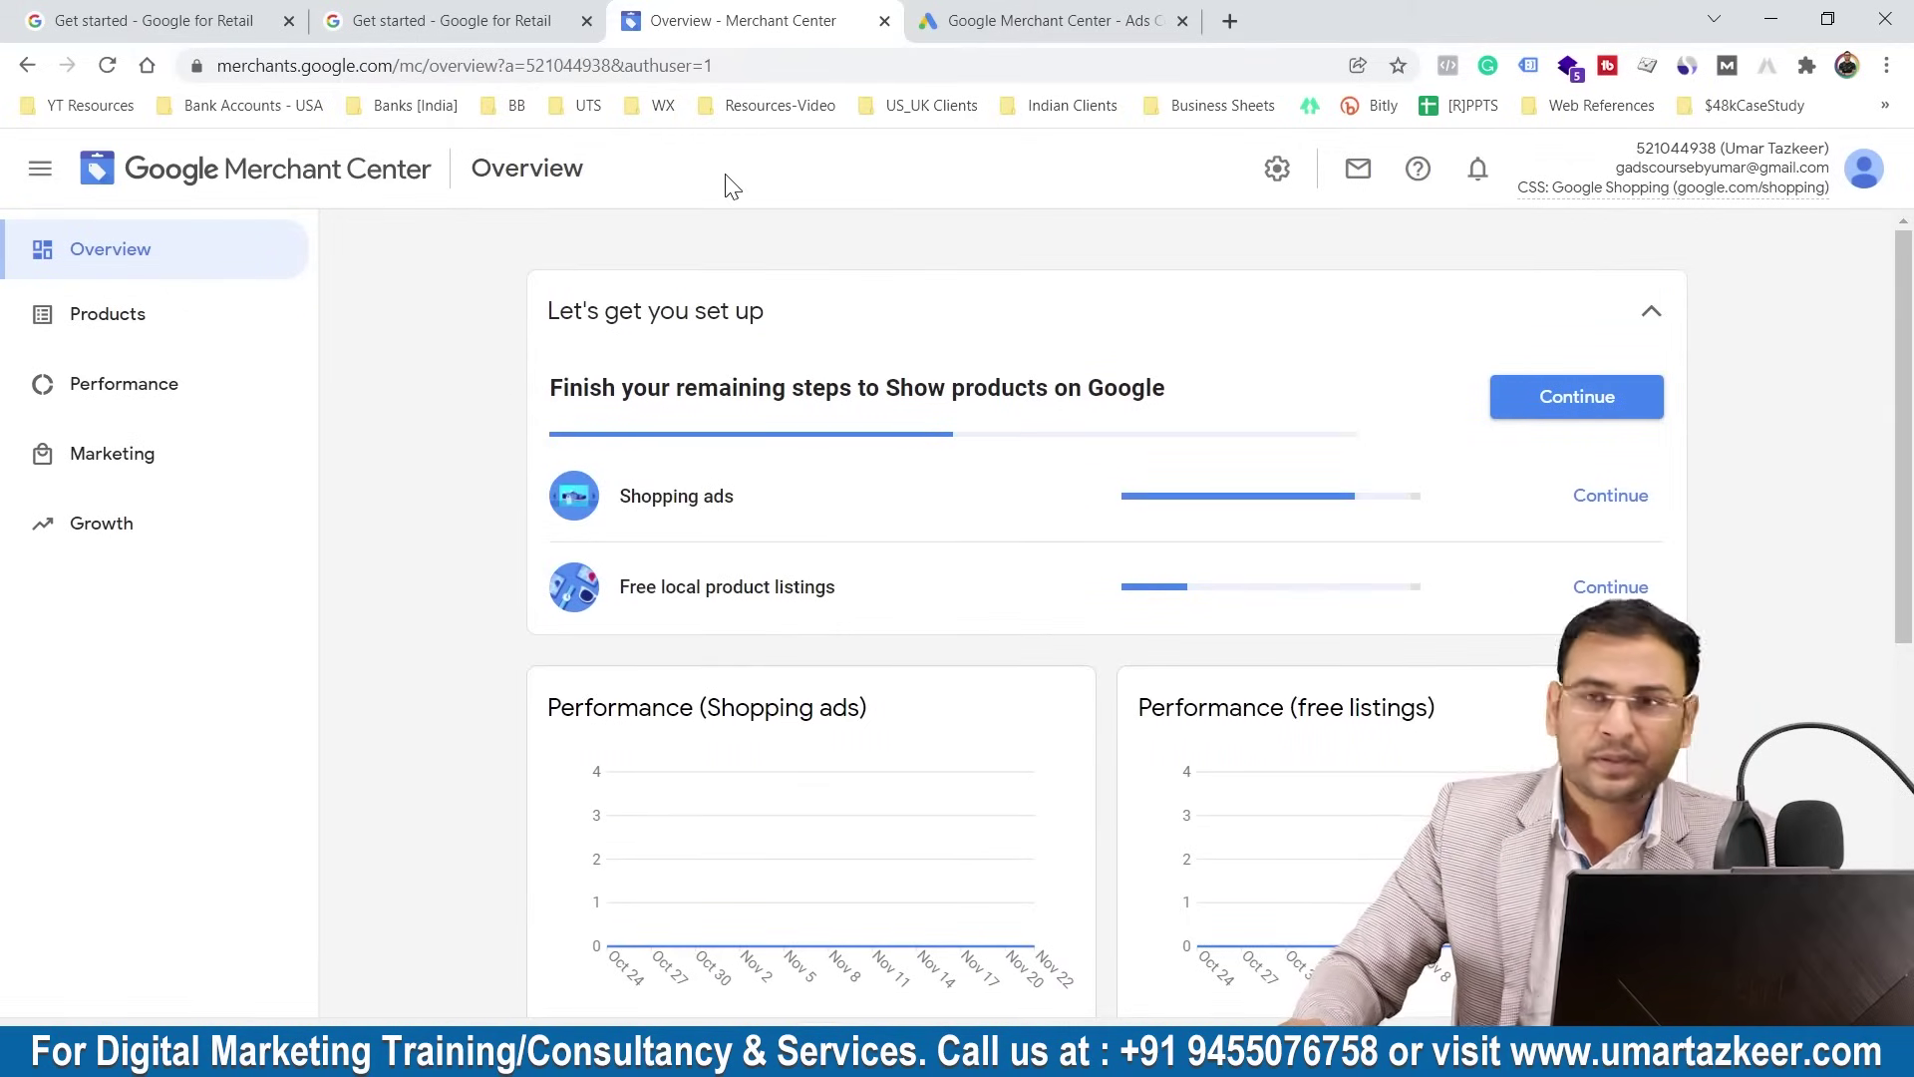